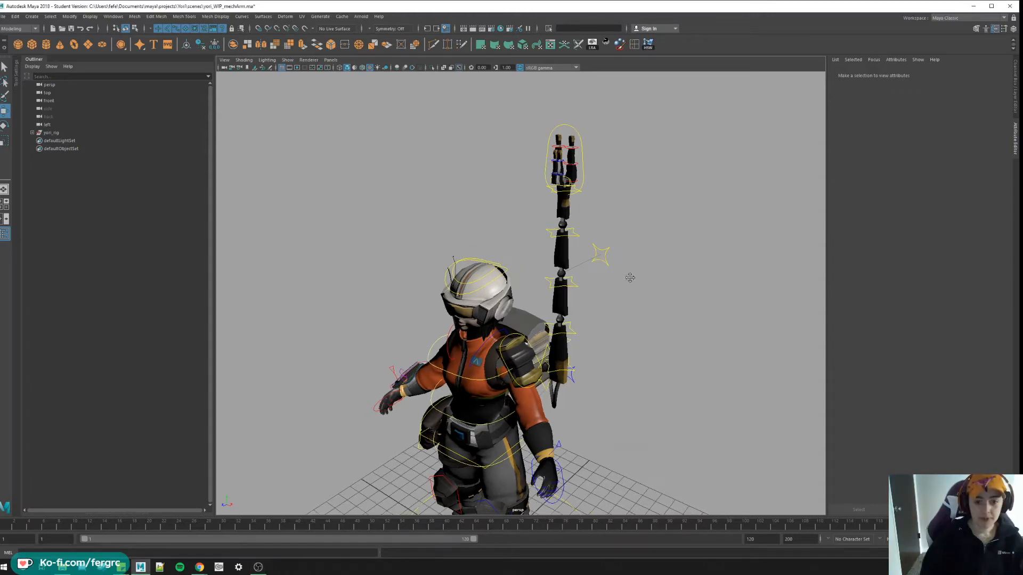
# Pull mechArm_IK_ctrl down to bend the arm over the head, trying rotate and move on it.
pyautogui.keyDown('alt'); pyautogui.moveTo(608, 275); pyautogui.dragTo(647, 274); pyautogui.keyUp('alt')
pyautogui.keyDown('alt'); pyautogui.moveTo(559, 303); pyautogui.dragTo(508, 295, button='right'); pyautogui.keyUp('alt')
pyautogui.keyDown('alt'); pyautogui.moveTo(508, 294); pyautogui.dragTo(527, 360, button='middle'); pyautogui.keyUp('alt')
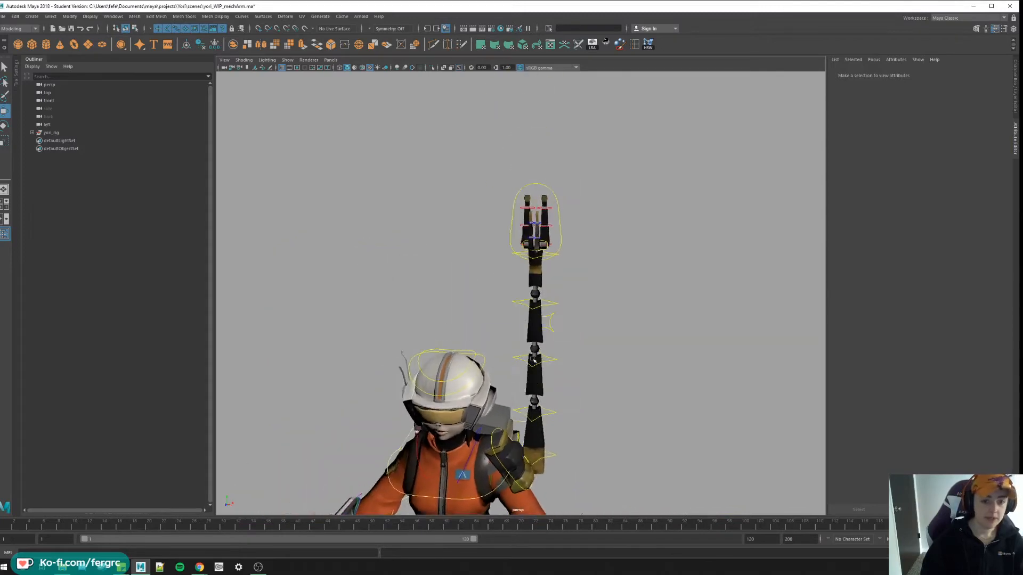
pyautogui.keyDown('alt'); pyautogui.moveTo(559, 279); pyautogui.dragTo(495, 272, button='right'); pyautogui.keyUp('alt')
pyautogui.keyDown('alt'); pyautogui.moveTo(512, 272); pyautogui.dragTo(539, 259); pyautogui.keyUp('alt')
pyautogui.keyDown('alt'); pyautogui.moveTo(540, 258); pyautogui.dragTo(564, 170, button='right'); pyautogui.keyUp('alt')
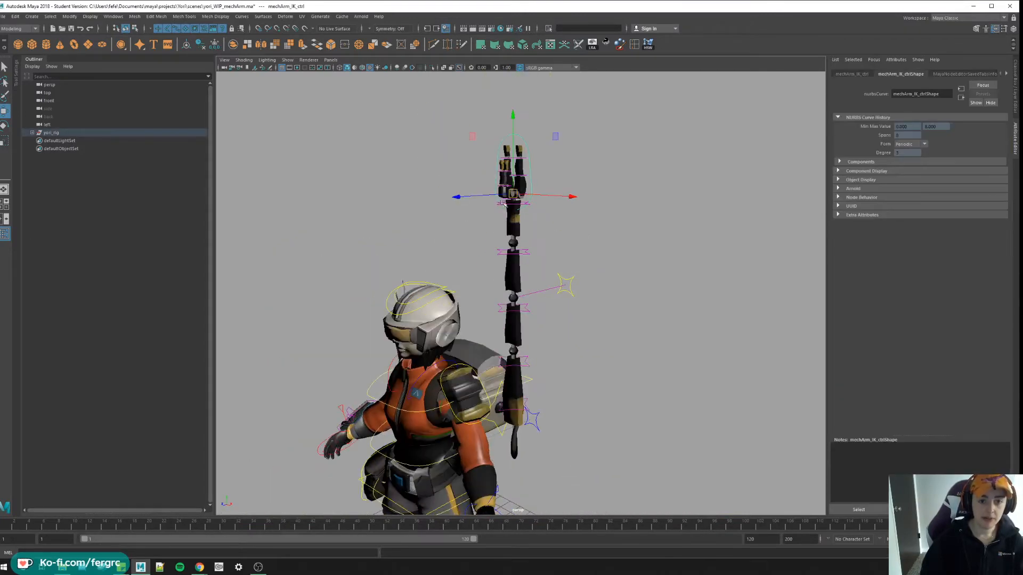
pyautogui.moveTo(514, 229)
pyautogui.mouseDown()
pyautogui.moveTo(499, 304)
pyautogui.moveTo(559, 185)
pyautogui.moveTo(465, 204)
pyautogui.moveTo(467, 220)
pyautogui.mouseUp()
pyautogui.press('e')
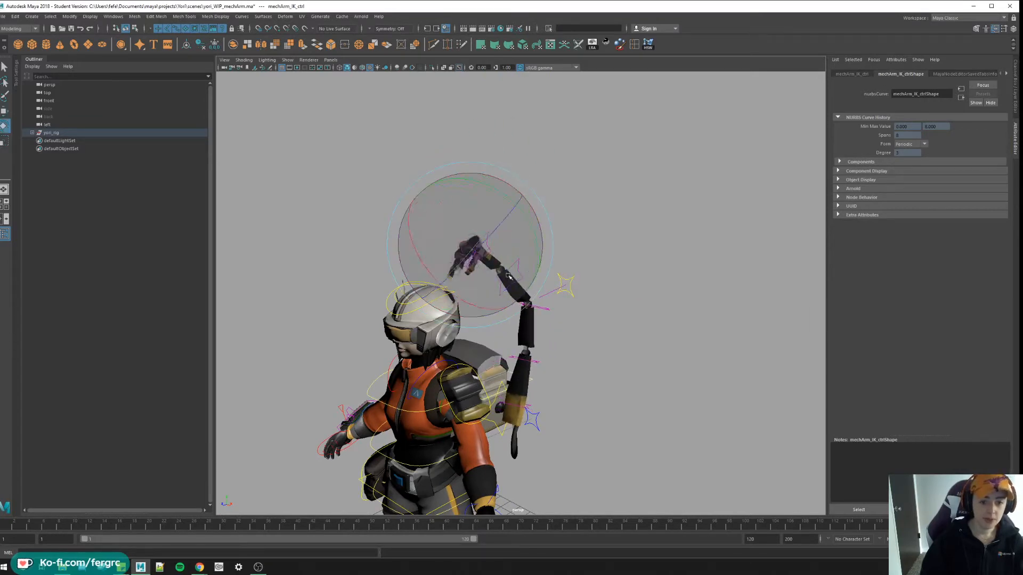
pyautogui.press('w')
# Move the pole vector control far right and nudge the mid-arm control to reorient the arm.
pyautogui.click(565, 283)
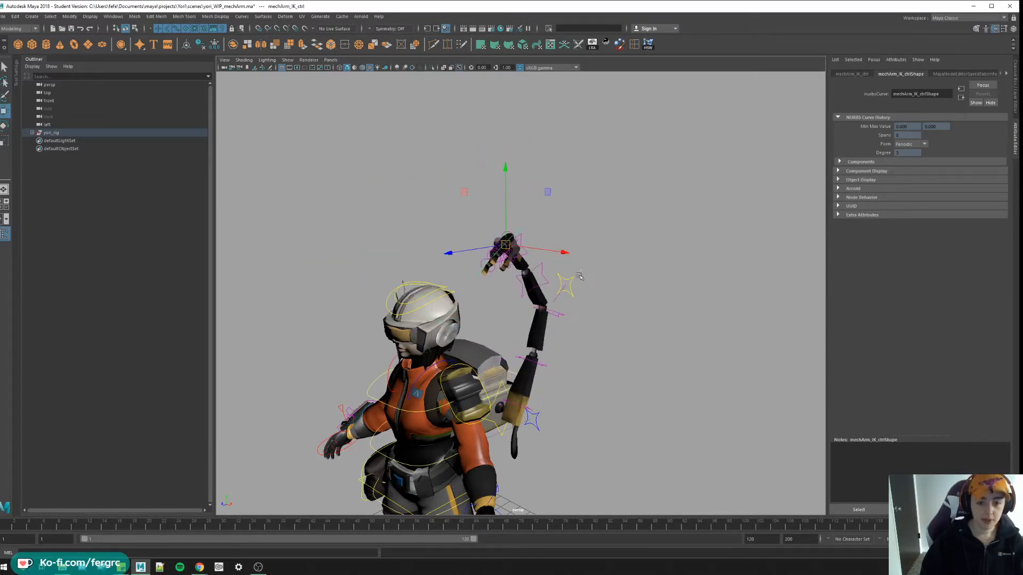
pyautogui.moveTo(576, 278)
pyautogui.mouseDown()
pyautogui.moveTo(774, 373)
pyautogui.moveTo(679, 308)
pyautogui.mouseUp()
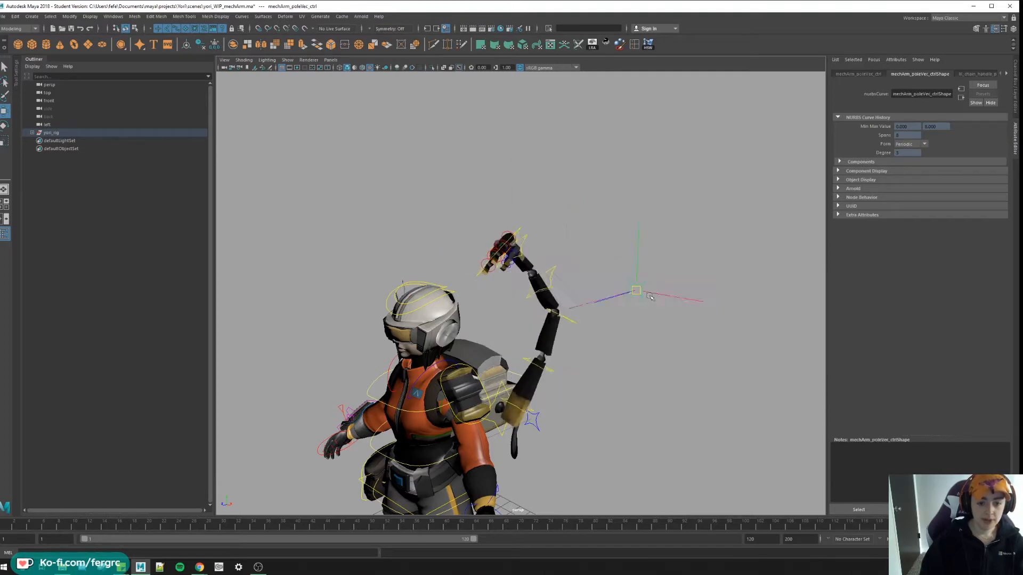
pyautogui.click(518, 232)
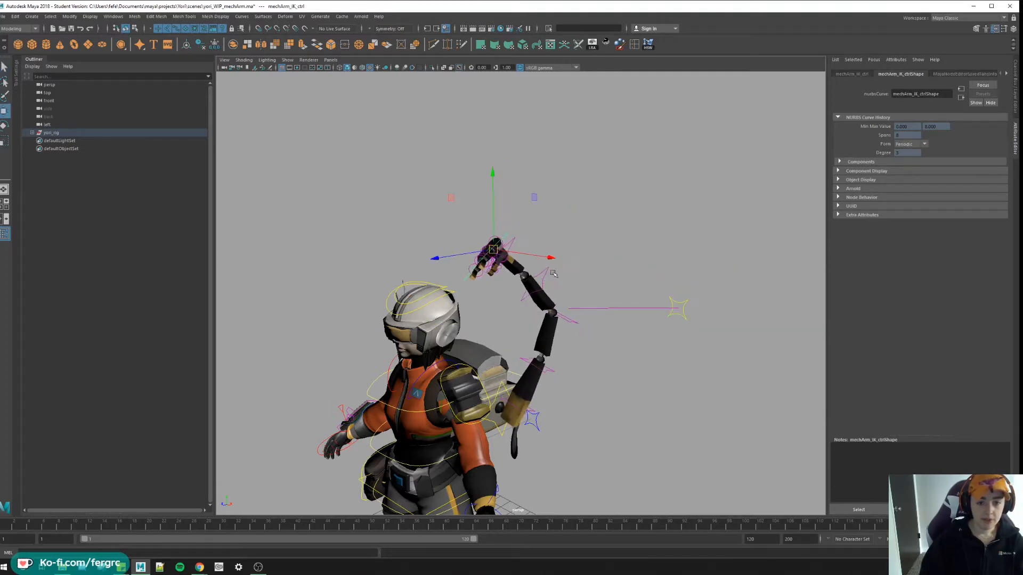
pyautogui.moveTo(544, 260); pyautogui.dragTo(576, 240)
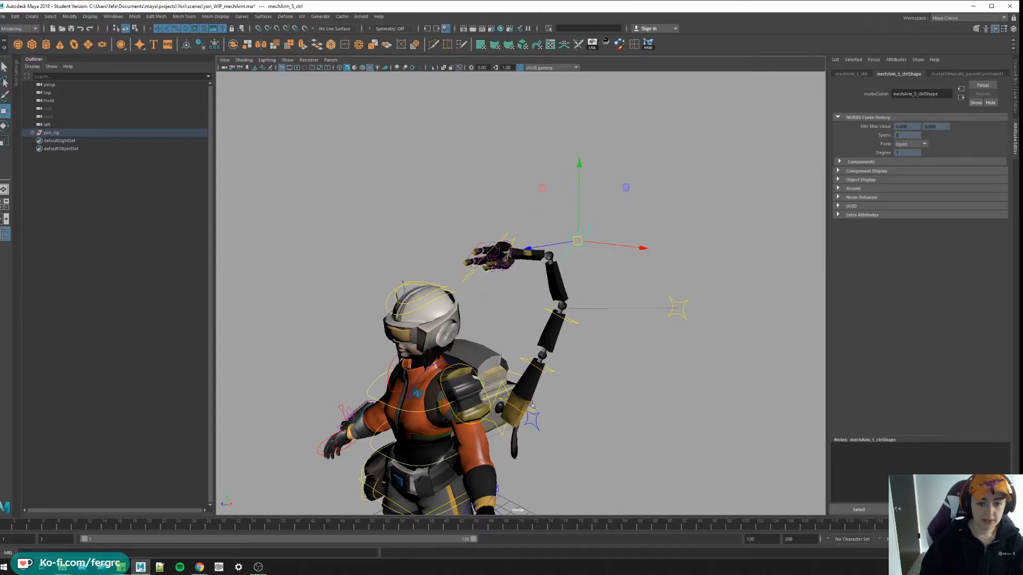
# Turn the hand at the wrist control and inspect the bent arm from several angles.
pyautogui.click(551, 372)
pyautogui.moveTo(551, 373)
pyautogui.mouseDown()
pyautogui.moveTo(569, 389)
pyautogui.moveTo(575, 327)
pyautogui.moveTo(628, 320)
pyautogui.mouseUp()
pyautogui.moveTo(541, 308); pyautogui.dragTo(559, 304)
pyautogui.keyDown('alt'); pyautogui.moveTo(560, 304); pyautogui.dragTo(626, 246, button='middle'); pyautogui.keyUp('alt')
pyautogui.click(626, 246)
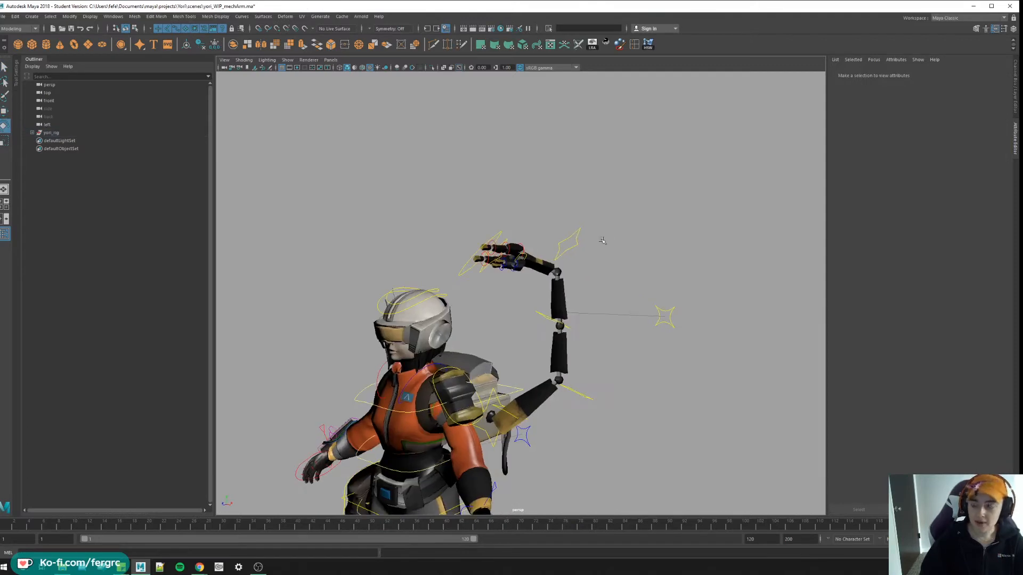
pyautogui.keyDown('alt'); pyautogui.moveTo(603, 241); pyautogui.dragTo(603, 265, button='right'); pyautogui.keyUp('alt')
pyautogui.keyDown('alt'); pyautogui.moveTo(458, 274); pyautogui.dragTo(534, 256); pyautogui.keyUp('alt')
pyautogui.keyDown('alt'); pyautogui.moveTo(535, 256); pyautogui.dragTo(559, 268, button='middle'); pyautogui.keyUp('alt')
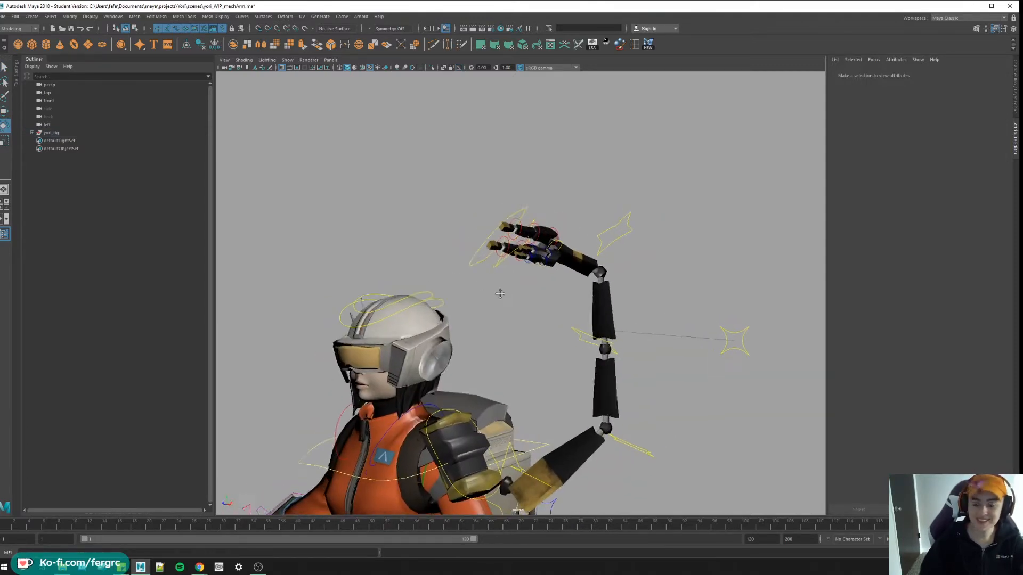
# Rotate the hand control into a new pose and pick a finger control to curl the hand.
pyautogui.click(543, 248)
pyautogui.moveTo(544, 248); pyautogui.dragTo(511, 282)
pyautogui.click(527, 239)
pyautogui.moveTo(559, 321)
pyautogui.keyDown('alt'); pyautogui.mouseDown()
pyautogui.moveTo(620, 364)
pyautogui.moveTo(604, 404)
pyautogui.moveTo(553, 378)
pyautogui.mouseUp(); pyautogui.keyUp('alt')
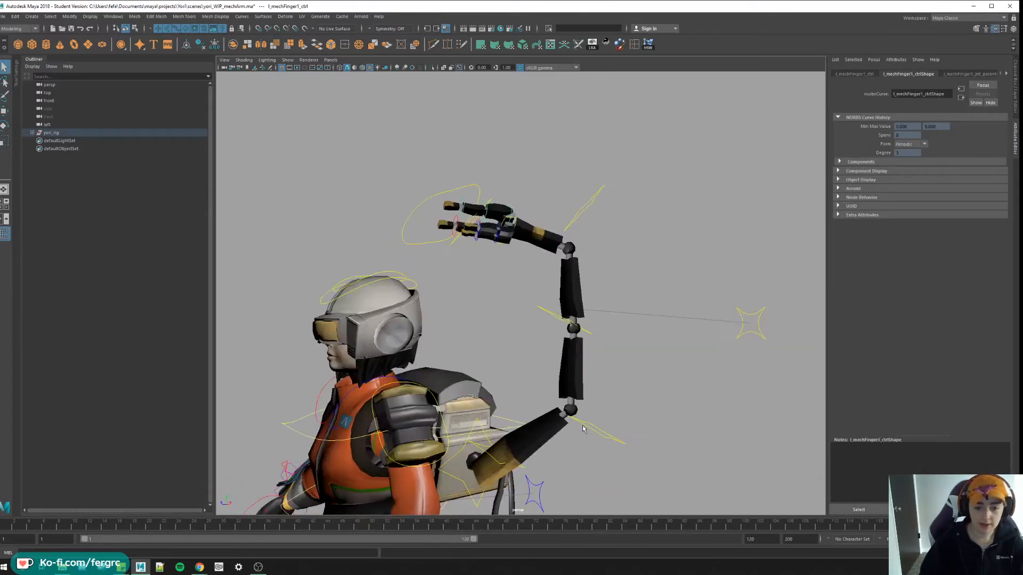
pyautogui.moveTo(583, 429)
pyautogui.keyDown('alt'); pyautogui.mouseDown()
pyautogui.moveTo(540, 351)
pyautogui.moveTo(544, 358)
pyautogui.mouseUp(); pyautogui.keyUp('alt')
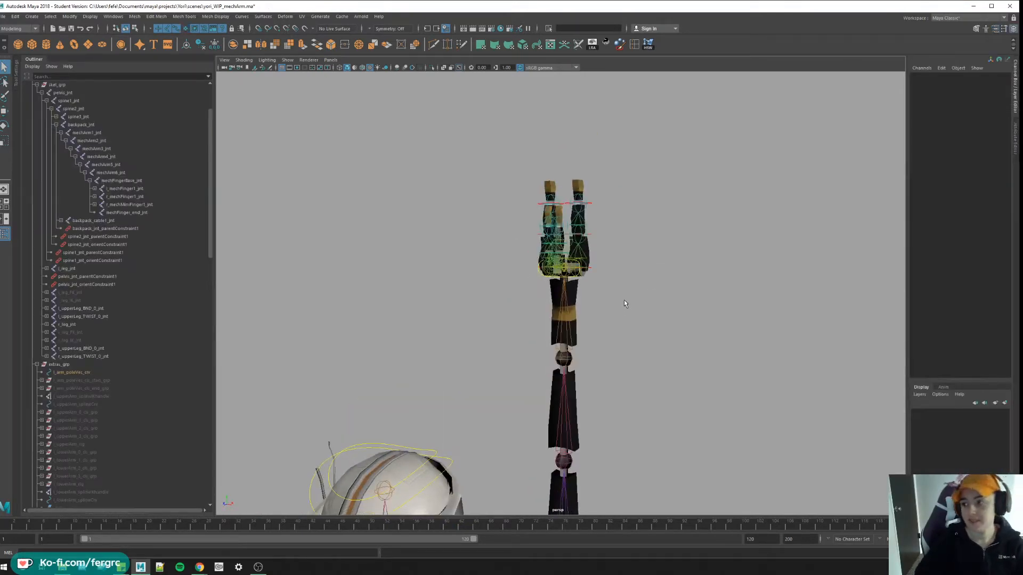
pyautogui.scroll(1, 624, 299)
pyautogui.scroll(1, 624, 300)
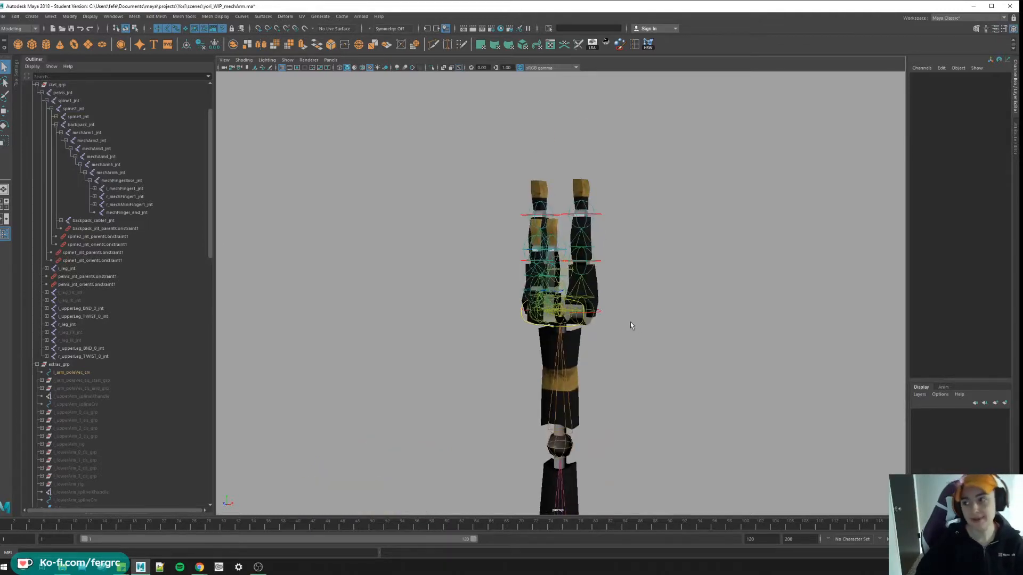
# Select down the arm chain from backpack_jnt through the mechArm joints to mechArm6_jnt.
pyautogui.keyDown('alt'); pyautogui.moveTo(633, 327); pyautogui.dragTo(647, 345); pyautogui.keyUp('alt')
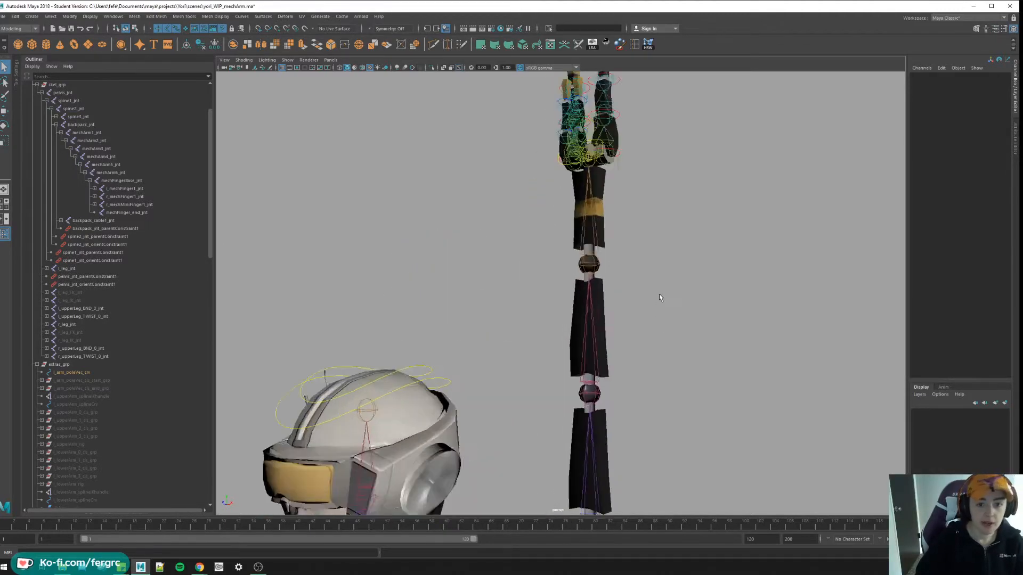
pyautogui.keyDown('alt'); pyautogui.moveTo(643, 338); pyautogui.dragTo(593, 279, button='middle'); pyautogui.keyUp('alt')
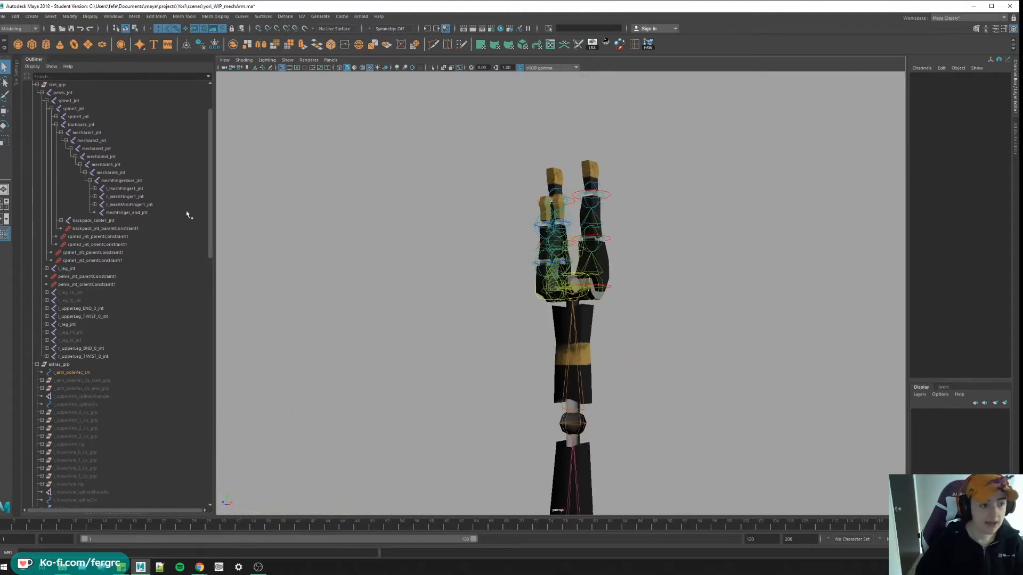
pyautogui.click(80, 124)
pyautogui.click(90, 142)
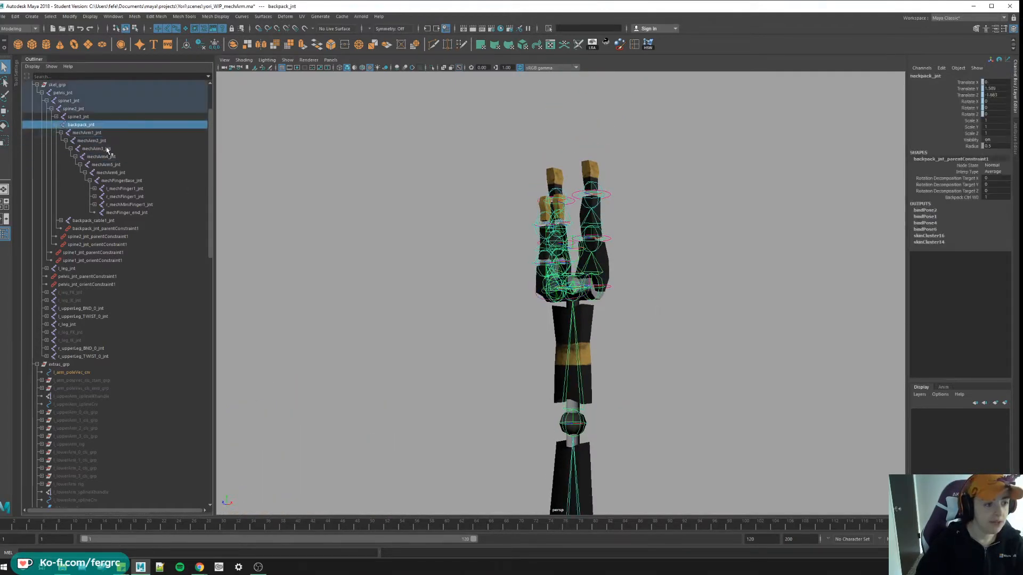
pyautogui.click(108, 172)
pyautogui.scroll(5, 560, 239)
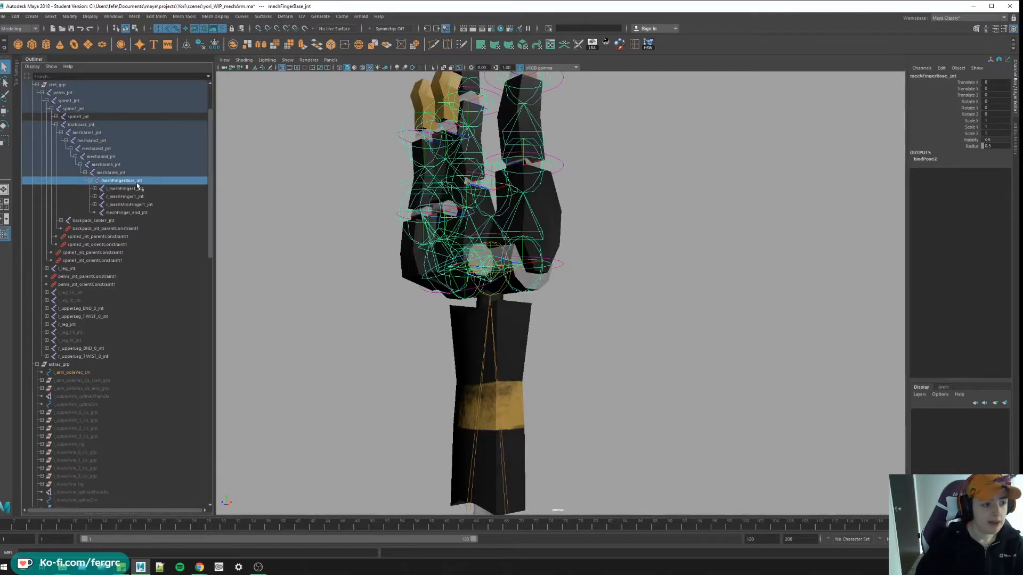
pyautogui.scroll(2, 246, 245)
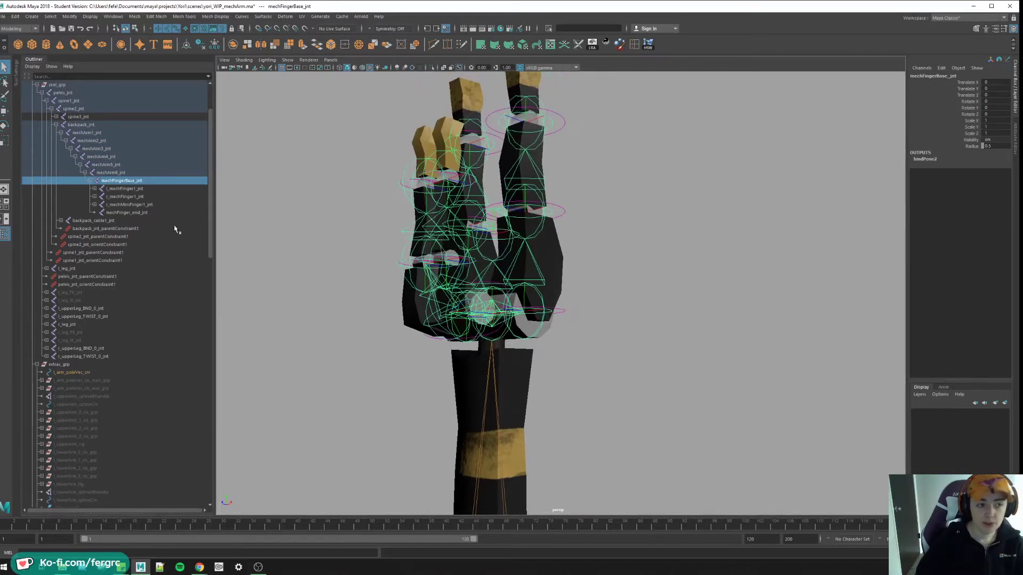
# Step between mechFingerBase_jnt and mechFinger_end_jnt at the end of the chain.
pyautogui.click(125, 214)
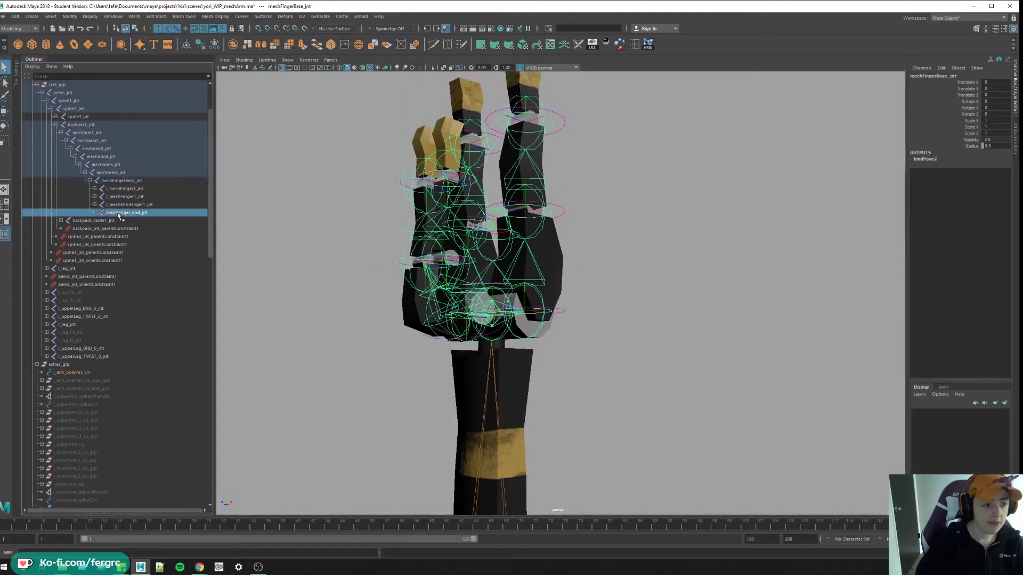
pyautogui.click(112, 181)
pyautogui.click(126, 212)
pyautogui.click(118, 181)
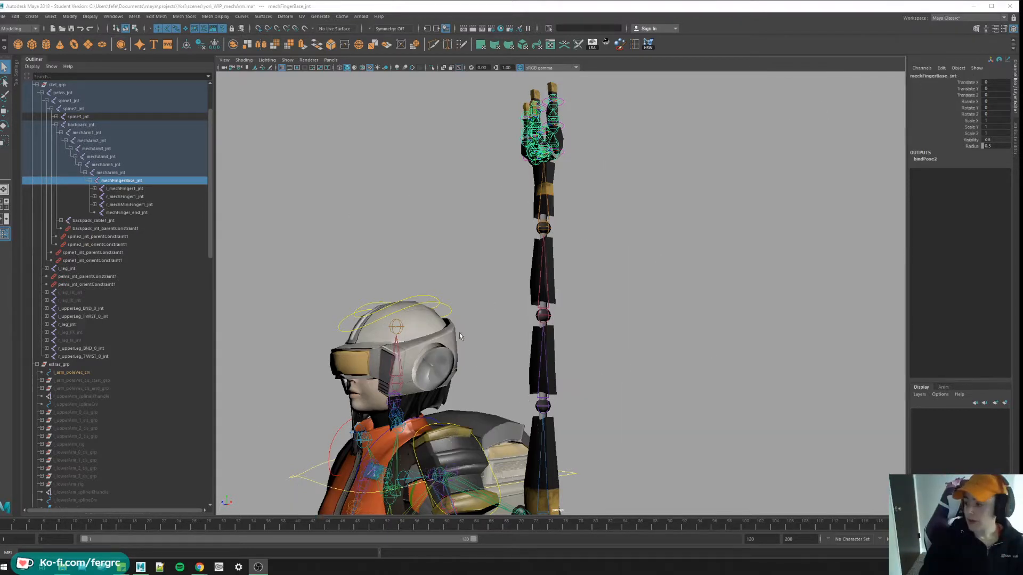
# Pickwalk from mechArm2_jnt up to mechArm1_jnt to find the top of the arm chain.
pyautogui.click(90, 140)
pyautogui.keyDown('alt'); pyautogui.moveTo(406, 424); pyautogui.dragTo(512, 360, button='middle'); pyautogui.keyUp('alt')
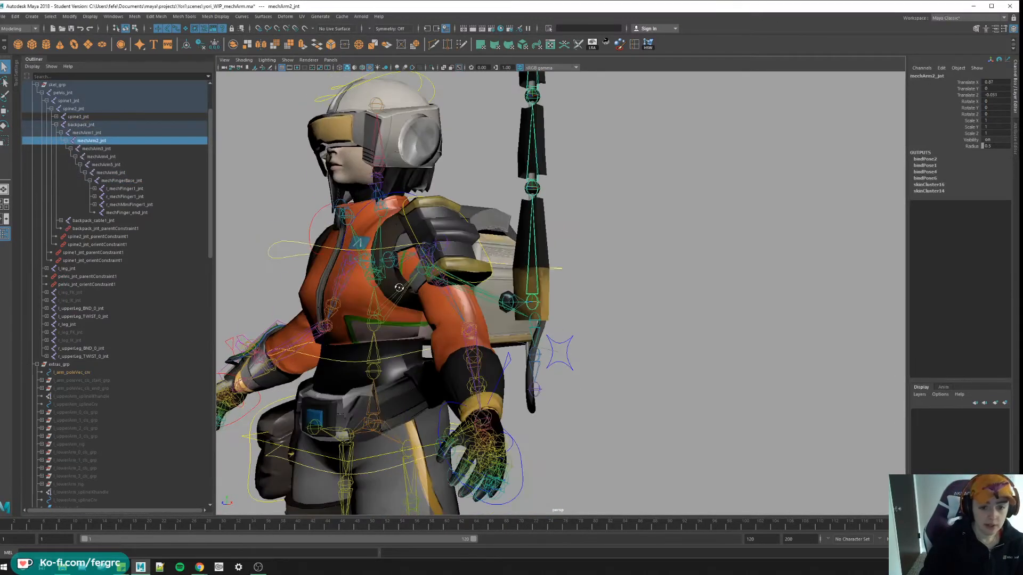
pyautogui.press('Up')
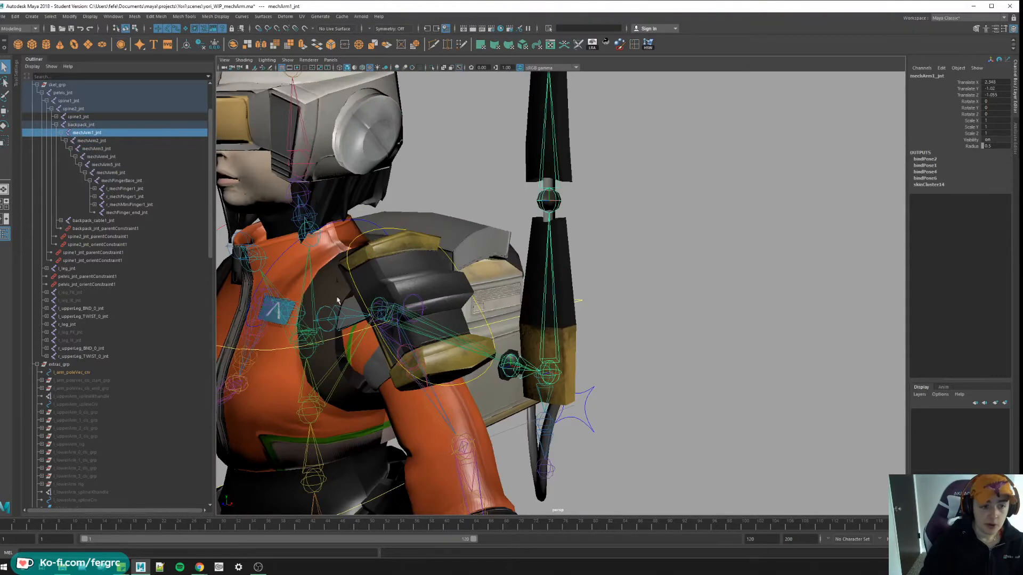
pyautogui.click(91, 142)
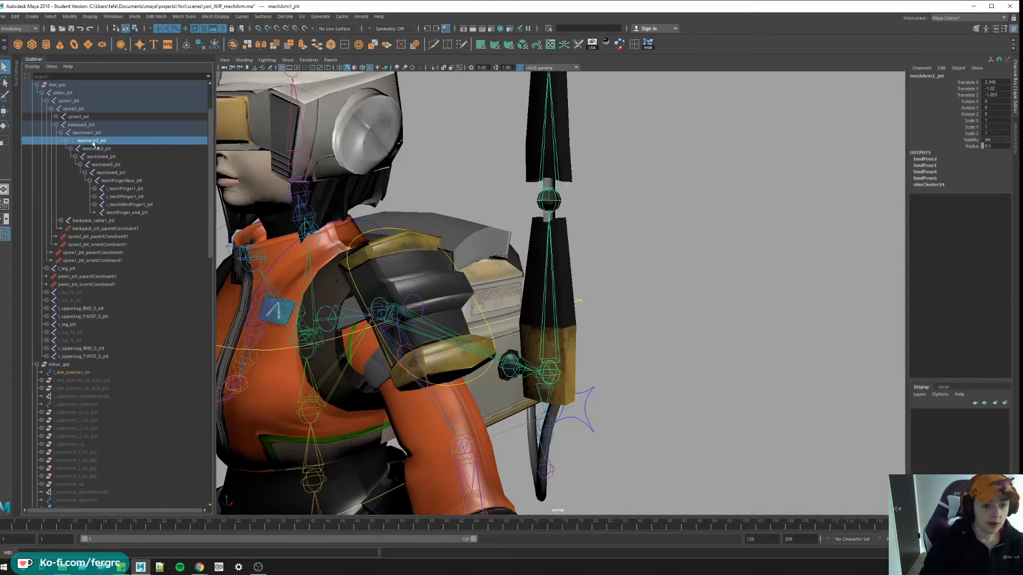
pyautogui.press('Up')
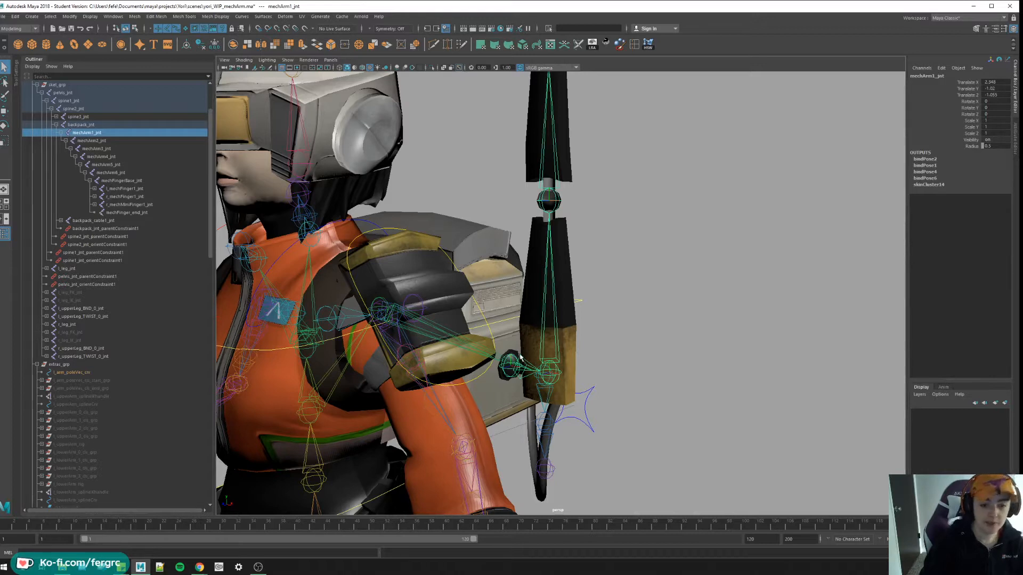
pyautogui.click(107, 142)
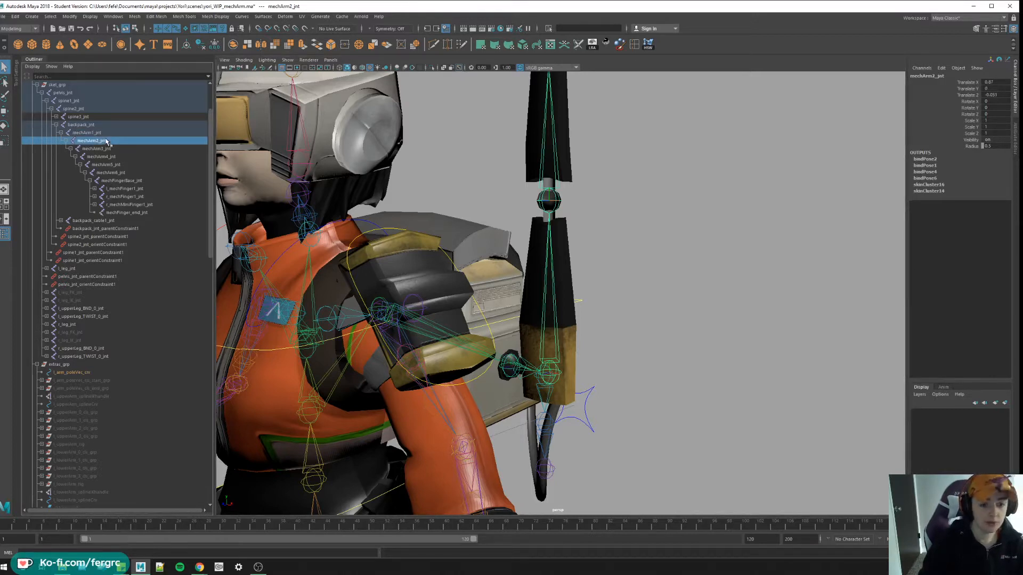
# Duplicate the mechArm2_jnt chain and delete its four finger and mini-finger joint hierarchies.
pyautogui.hotkey('ctrl', 'd')
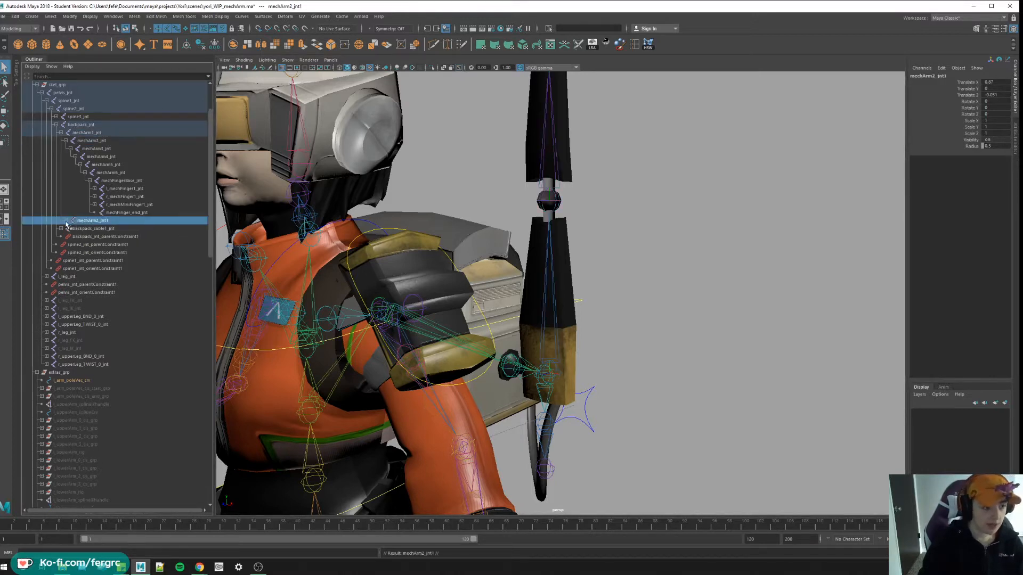
pyautogui.click(72, 224)
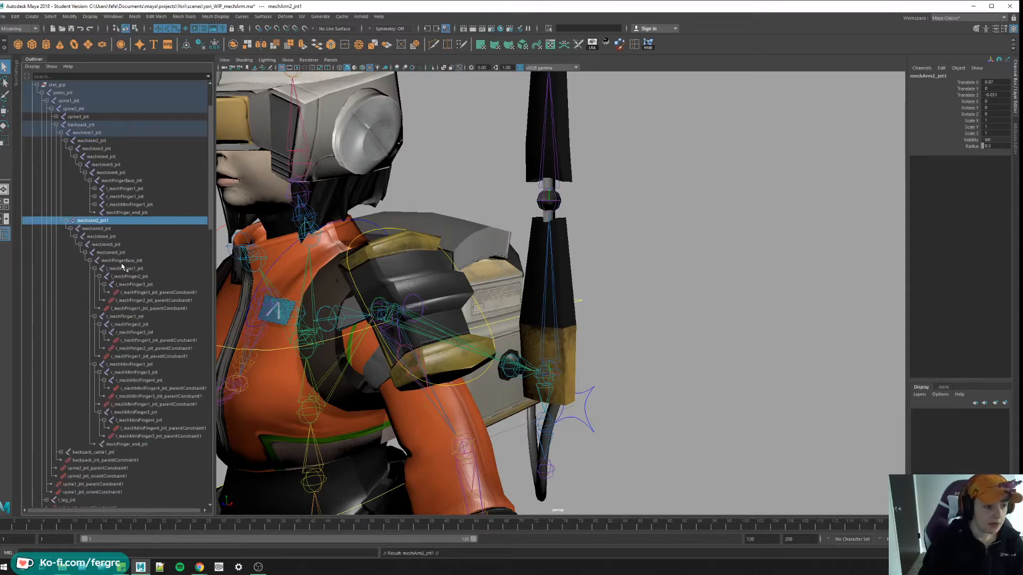
pyautogui.click(125, 269)
pyautogui.keyDown('ctrl'); pyautogui.click(125, 317); pyautogui.keyUp('ctrl')
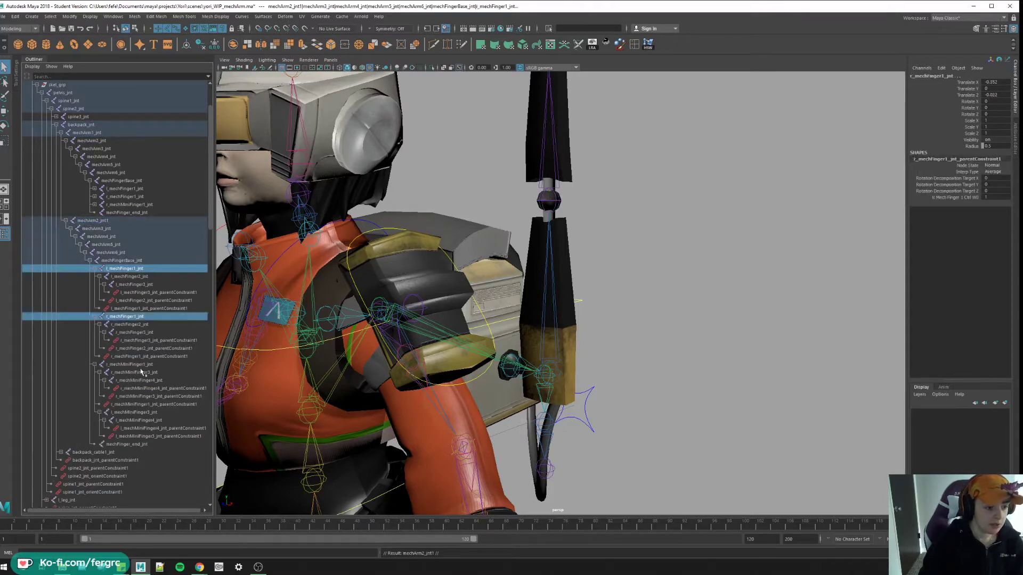
pyautogui.keyDown('ctrl'); pyautogui.click(134, 365); pyautogui.keyUp('ctrl')
pyautogui.keyDown('ctrl'); pyautogui.click(137, 414); pyautogui.keyUp('ctrl')
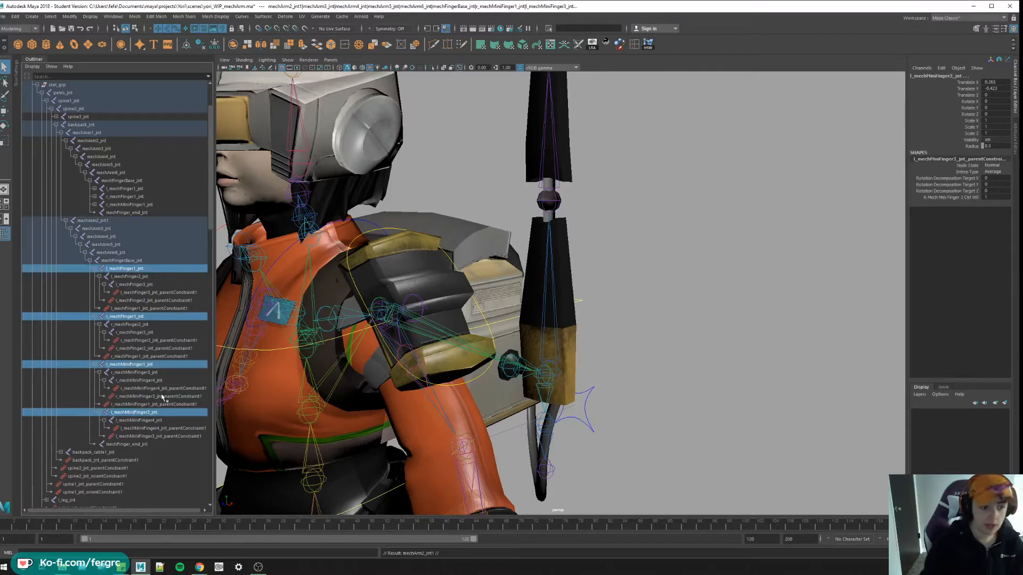
pyautogui.press('Delete')
# Select the whole duplicated chain from mechArm2_jnt1 down to its mechFinger_end_jnt.
pyautogui.click(137, 270)
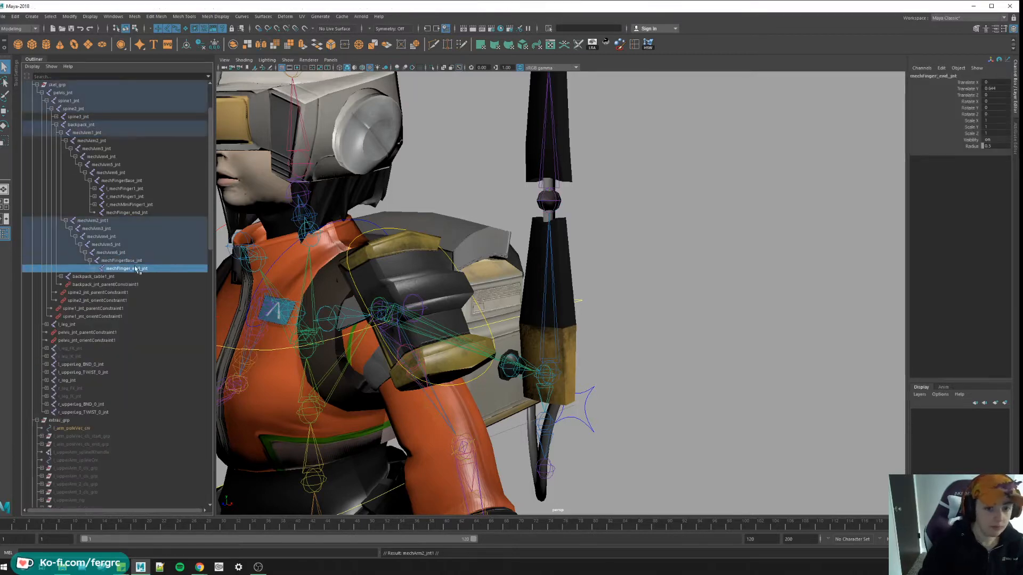
pyautogui.press('a')
pyautogui.moveTo(595, 199)
pyautogui.keyDown('alt'); pyautogui.mouseDown()
pyautogui.moveTo(606, 315)
pyautogui.moveTo(532, 298)
pyautogui.mouseUp(); pyautogui.keyUp('alt')
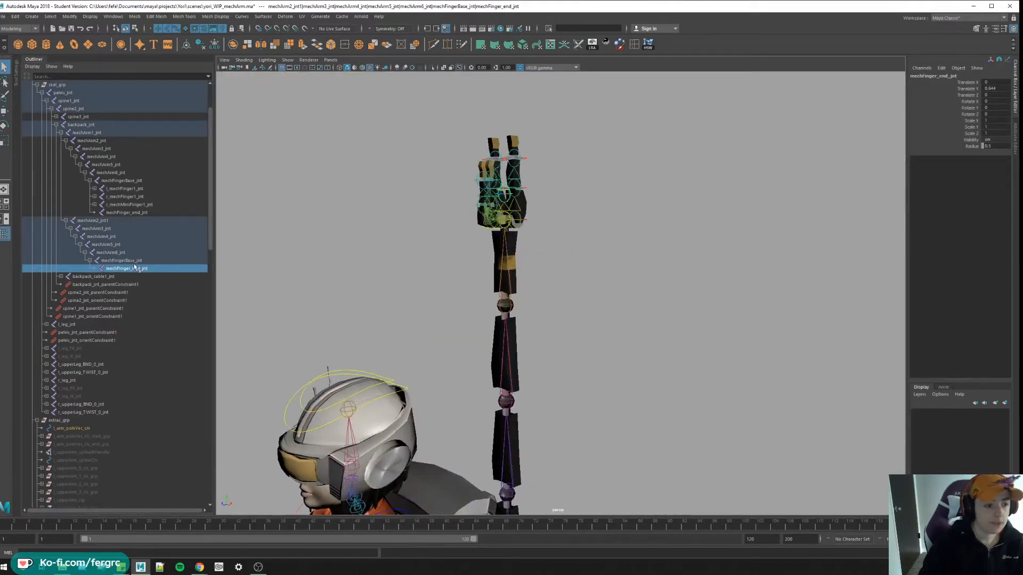
pyautogui.press('Up')
pyautogui.press('Up')
pyautogui.press('Up')
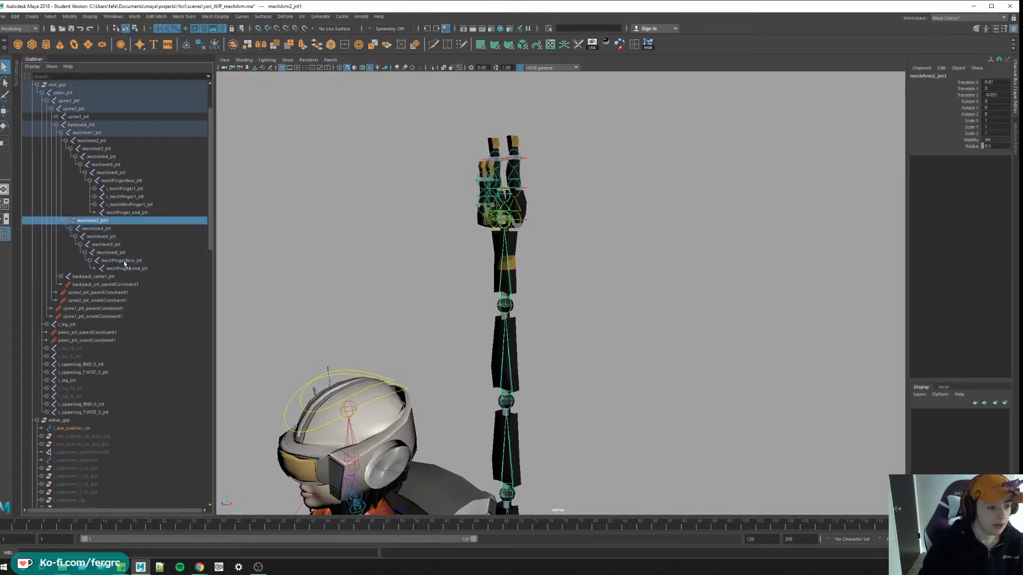
pyautogui.keyDown('shift'); pyautogui.click(125, 268); pyautogui.keyUp('shift')
pyautogui.click(89, 16)
pyautogui.moveTo(110, 100)
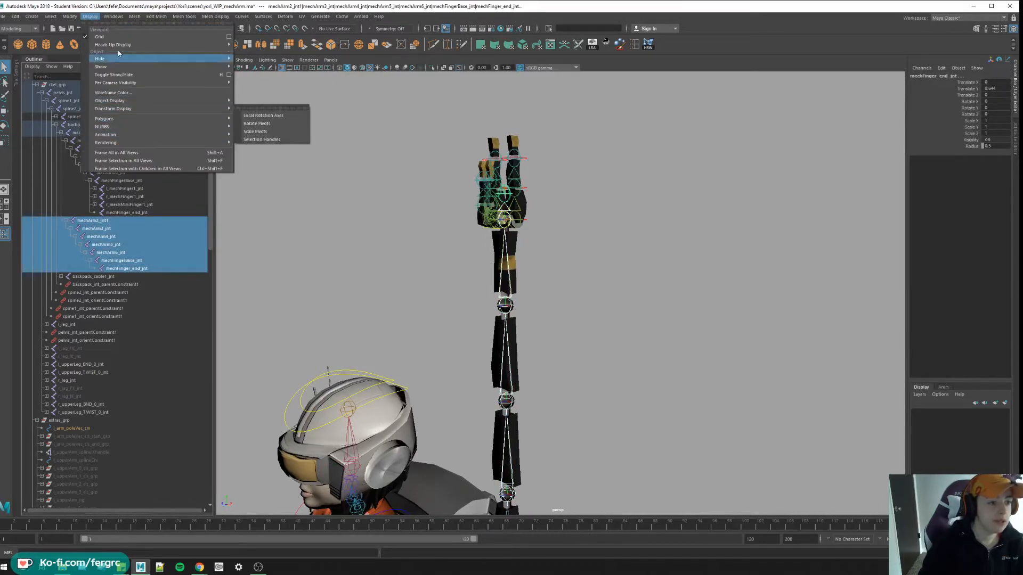
# Search-and-replace jnt with TWIST on the selected joint names and apply it.
pyautogui.moveTo(70, 16)
pyautogui.click(100, 149)
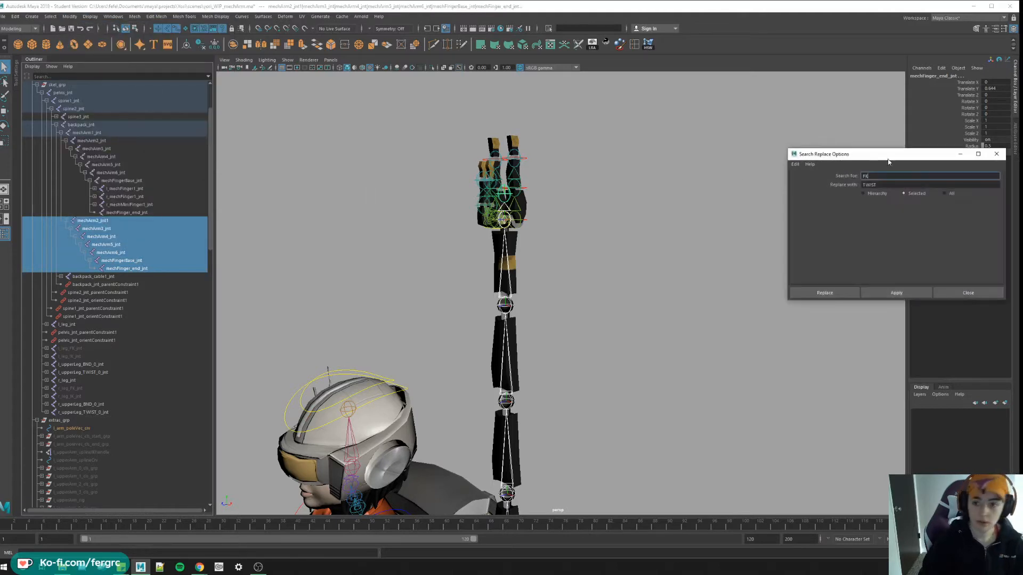
pyautogui.write('joint')
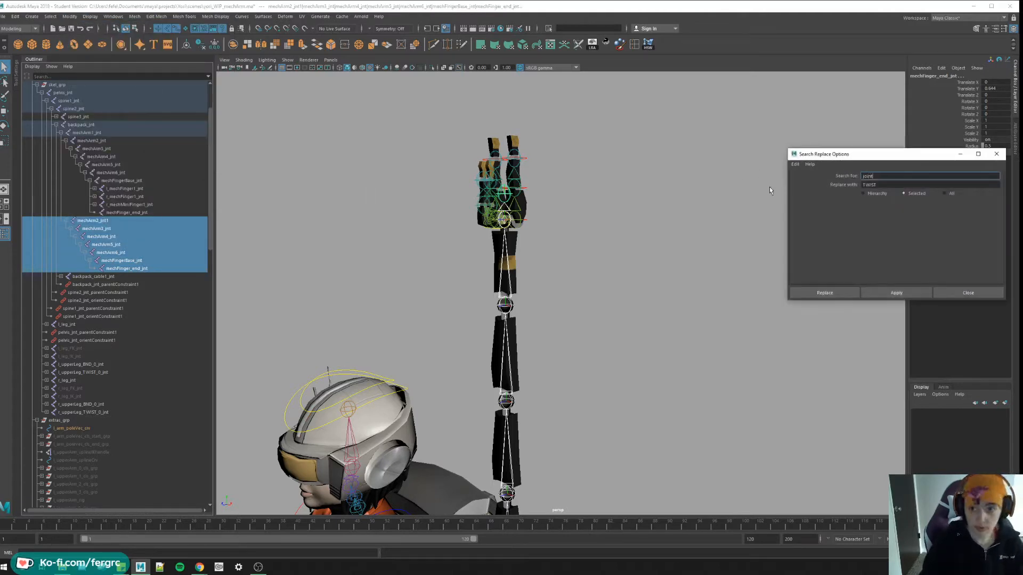
pyautogui.press('BackSpace')
pyautogui.press('BackSpace')
pyautogui.press('BackSpace')
pyautogui.write('nt')
pyautogui.press('Tab')
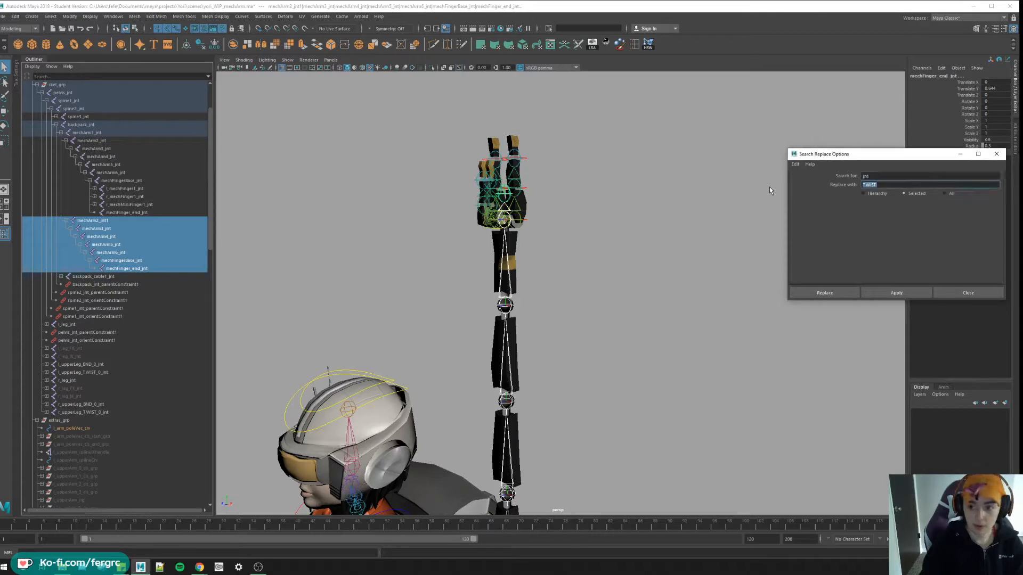
pyautogui.click(897, 292)
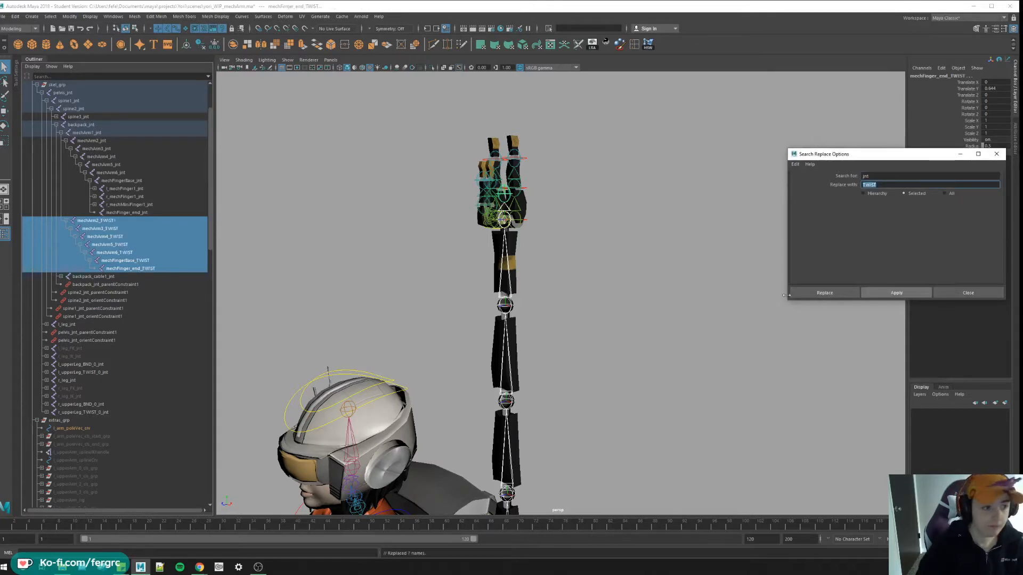
# Select the renamed chain from mechArm2_TWIST down to mechFinger_end_TWIST and inspect it.
pyautogui.click(147, 221)
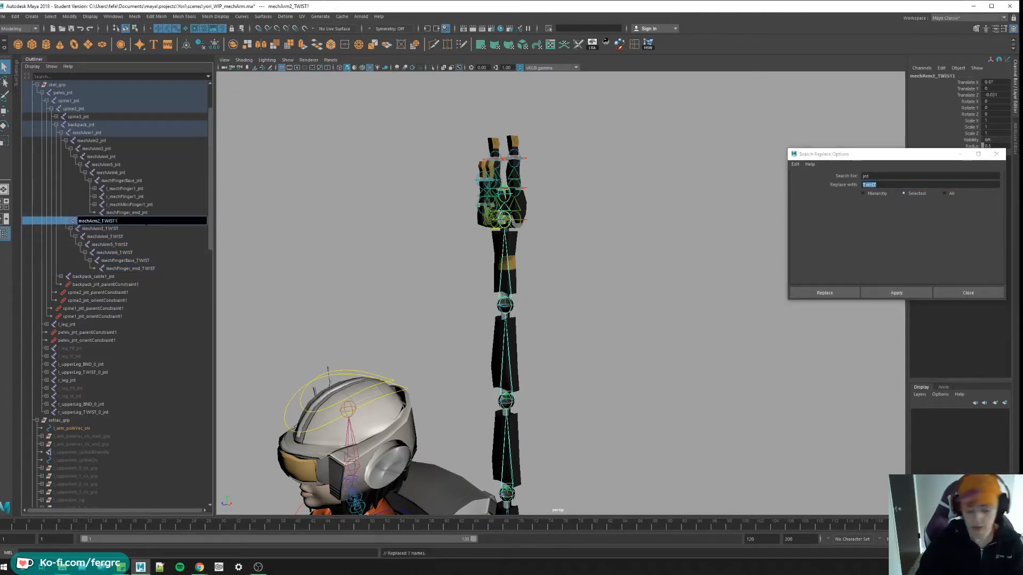
pyautogui.keyDown('shift'); pyautogui.click(130, 269); pyautogui.keyUp('shift')
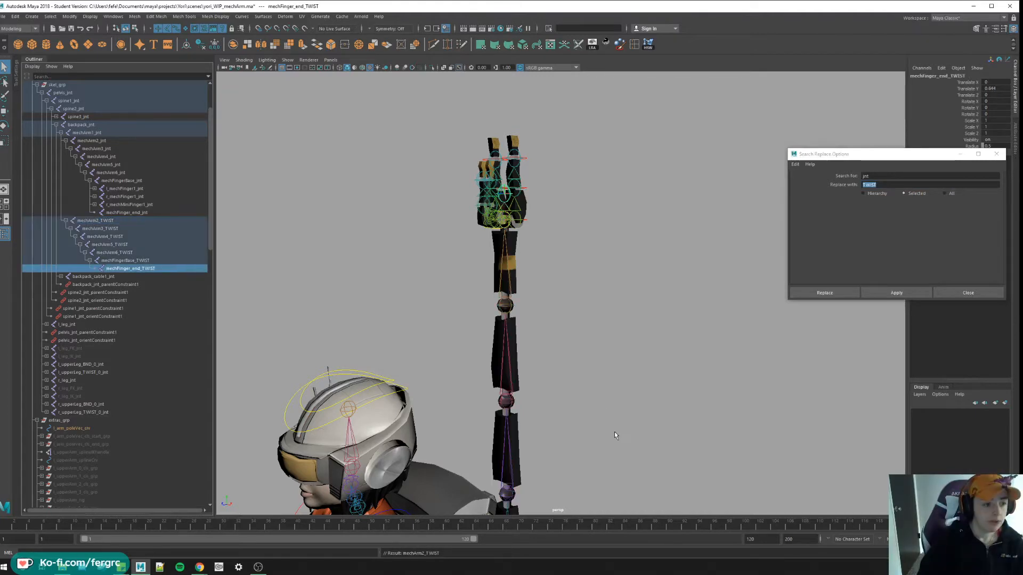
pyautogui.moveTo(480, 320)
pyautogui.keyDown('alt'); pyautogui.mouseDown()
pyautogui.moveTo(596, 298)
pyautogui.moveTo(575, 301)
pyautogui.mouseUp(); pyautogui.keyUp('alt')
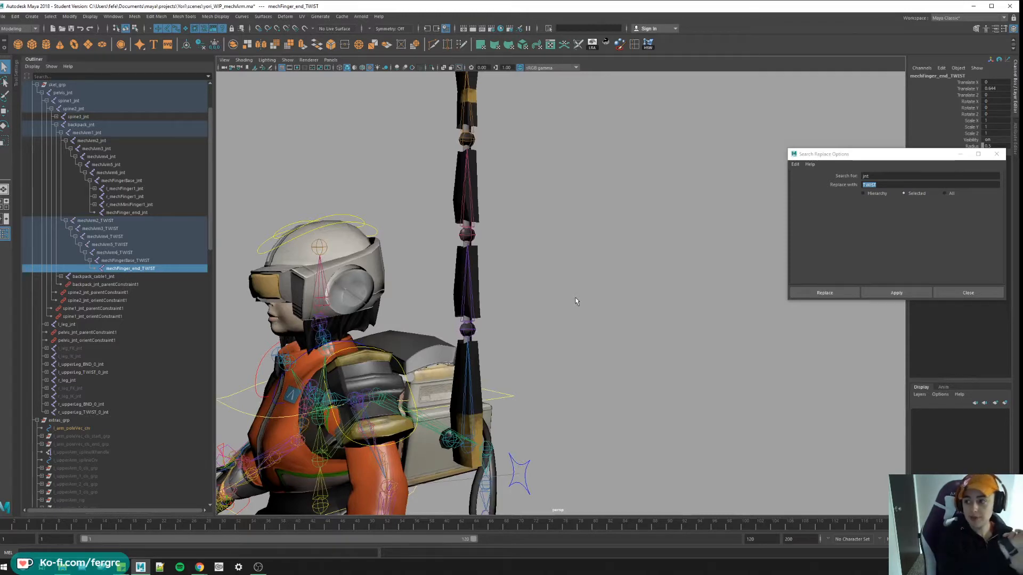
pyautogui.keyDown('alt'); pyautogui.moveTo(575, 297); pyautogui.dragTo(546, 340, button='middle'); pyautogui.keyUp('alt')
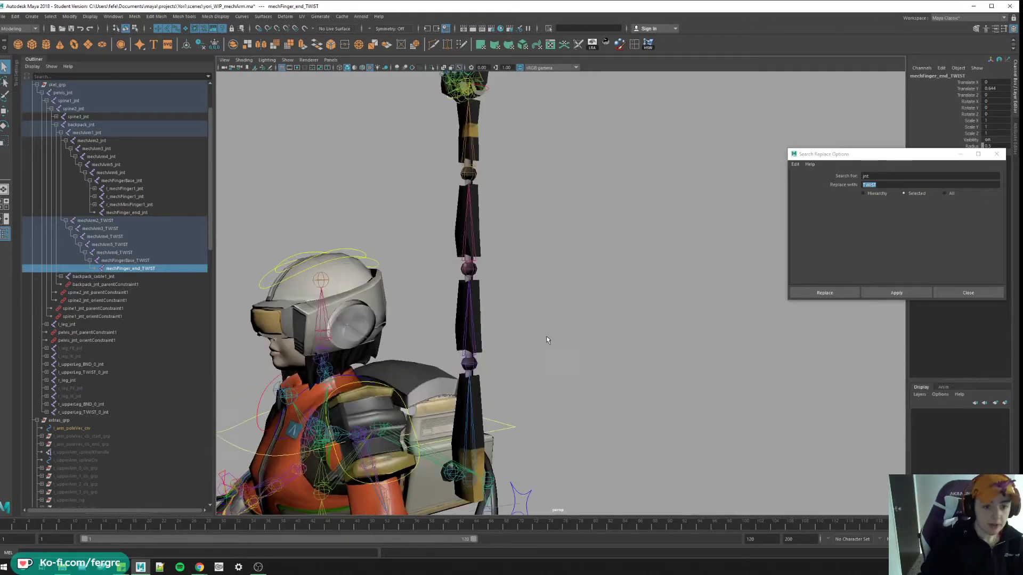
pyautogui.keyDown('alt'); pyautogui.moveTo(547, 339); pyautogui.dragTo(504, 287); pyautogui.keyUp('alt')
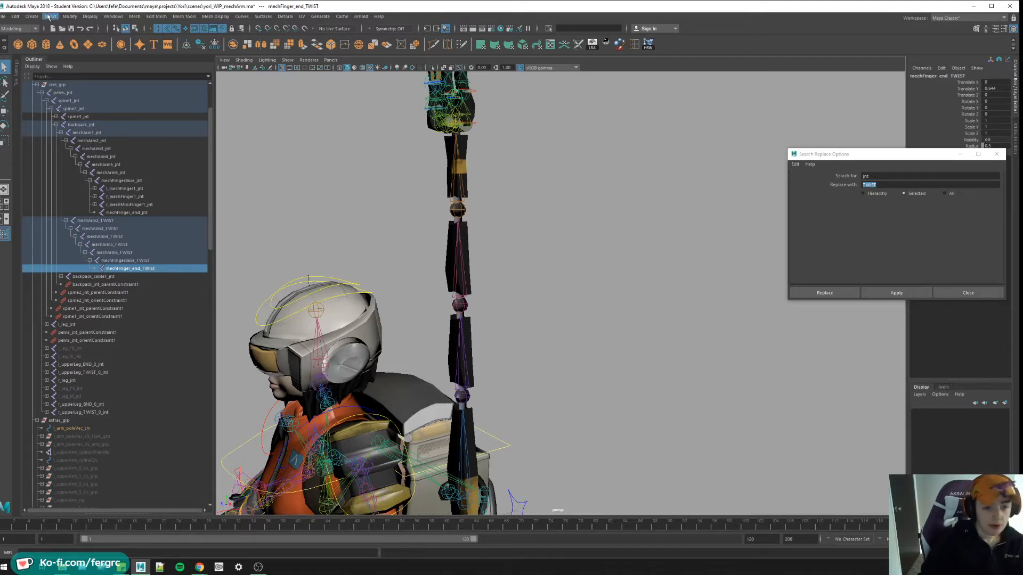
# Create a locator, raise it to head height and move it onto the mech arm.
pyautogui.keyDown('alt'); pyautogui.moveTo(564, 311); pyautogui.dragTo(574, 293, button='middle'); pyautogui.keyUp('alt')
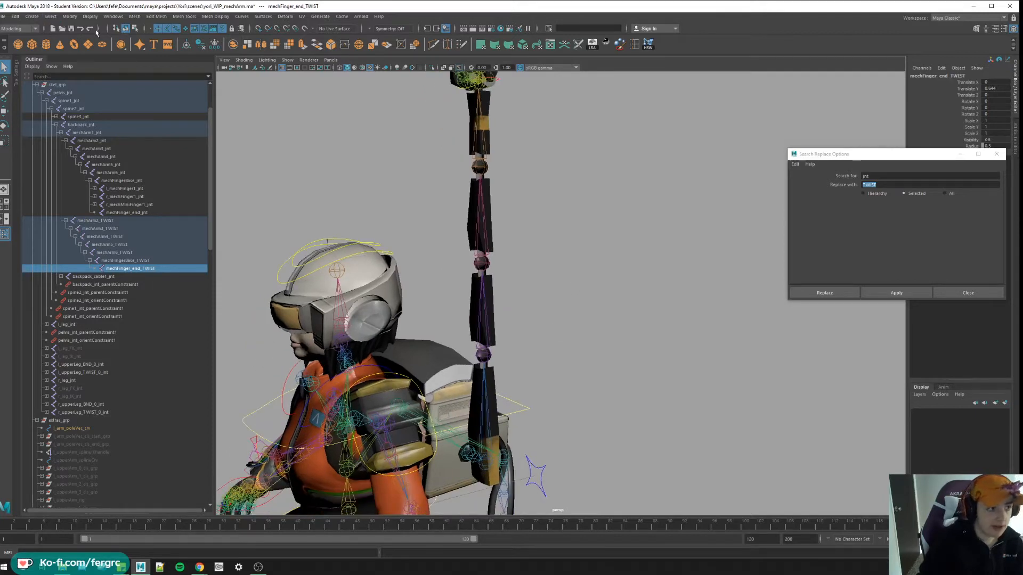
pyautogui.click(30, 17)
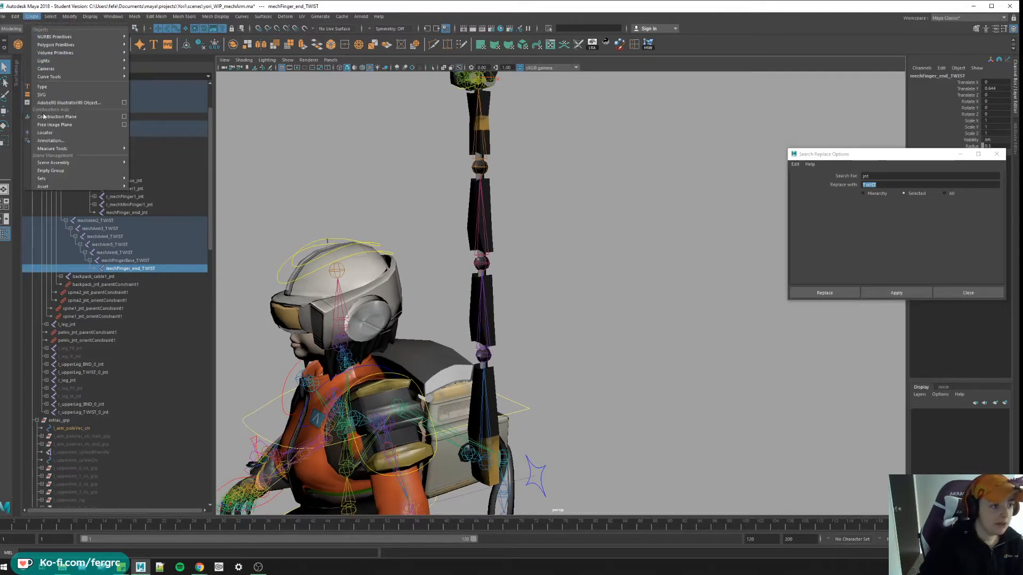
pyautogui.click(45, 133)
pyautogui.scroll(-5, 562, 338)
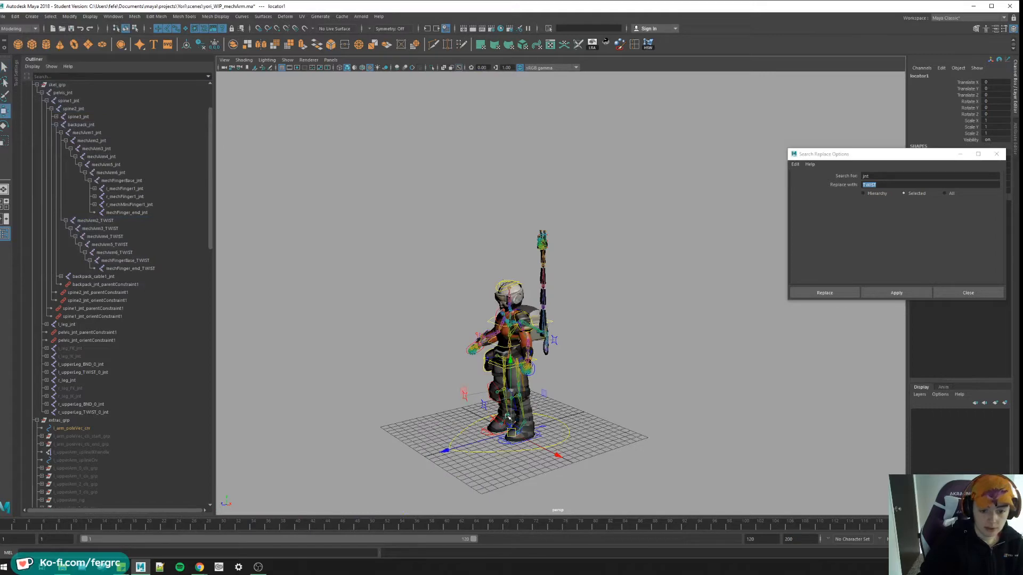
pyautogui.moveTo(510, 400); pyautogui.dragTo(508, 240)
pyautogui.scroll(5, 479, 320)
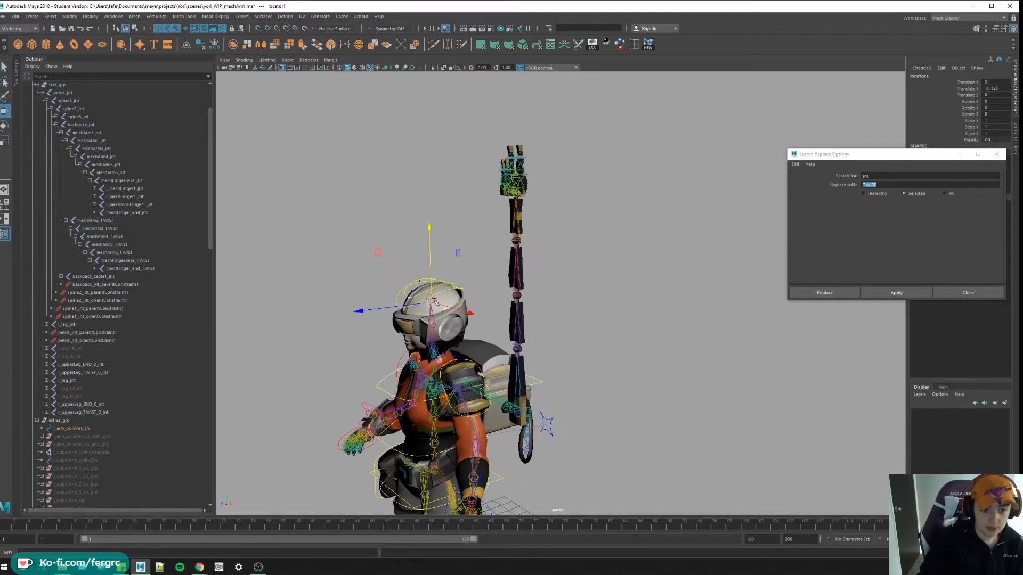
pyautogui.keyDown('alt'); pyautogui.moveTo(520, 327); pyautogui.dragTo(448, 327); pyautogui.keyUp('alt')
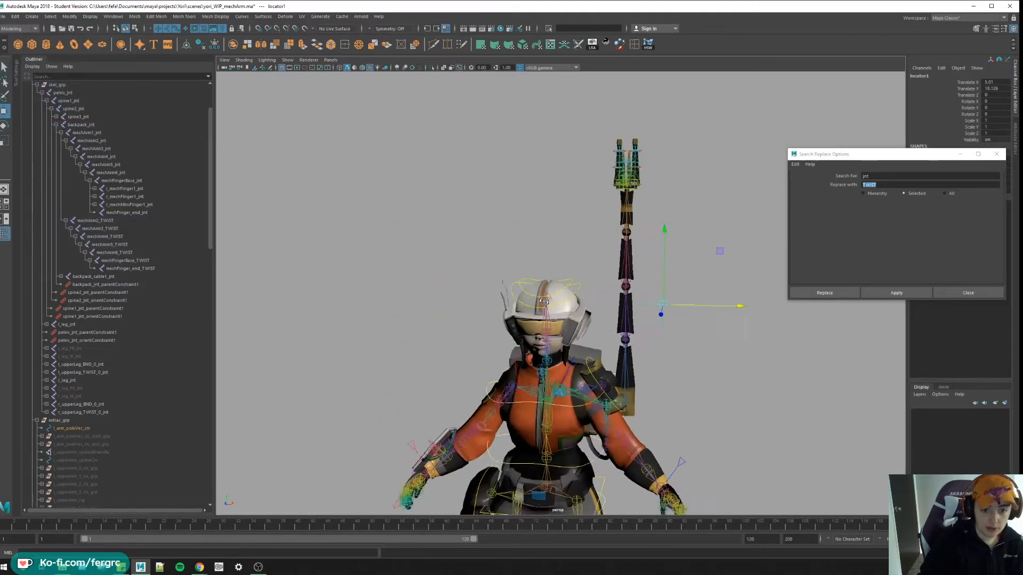
pyautogui.moveTo(544, 302)
pyautogui.keyDown('alt'); pyautogui.mouseDown()
pyautogui.moveTo(496, 319)
pyautogui.moveTo(659, 322)
pyautogui.moveTo(422, 312)
pyautogui.mouseUp(); pyautogui.keyUp('alt')
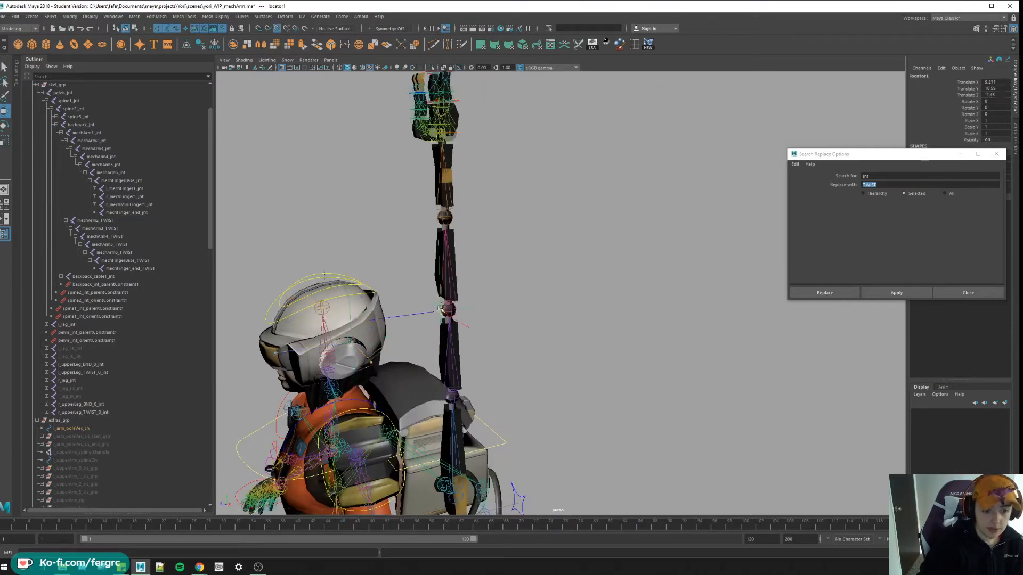
pyautogui.moveTo(354, 344)
pyautogui.mouseDown()
pyautogui.moveTo(447, 310)
pyautogui.moveTo(416, 303)
pyautogui.mouseUp()
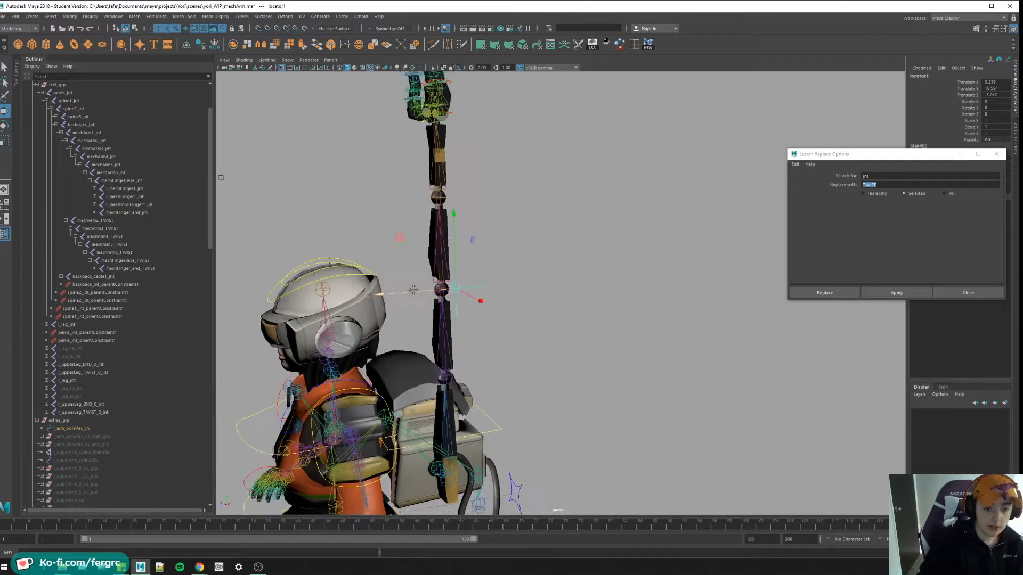
# Hide the backpack geometry with H.
pyautogui.keyDown('alt'); pyautogui.moveTo(398, 301); pyautogui.dragTo(478, 306); pyautogui.keyUp('alt')
pyautogui.click(478, 306)
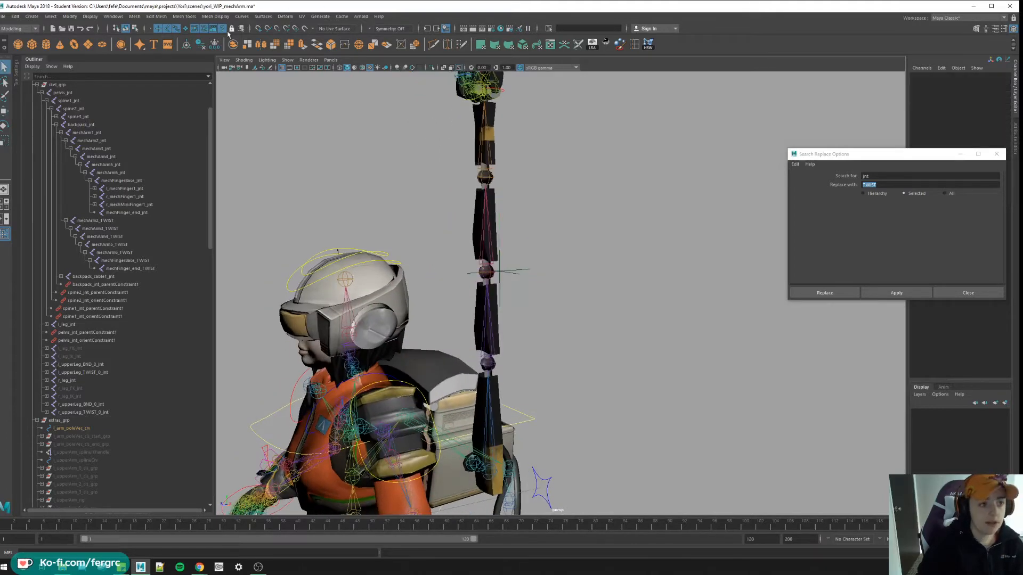
pyautogui.click(483, 318)
pyautogui.press('h')
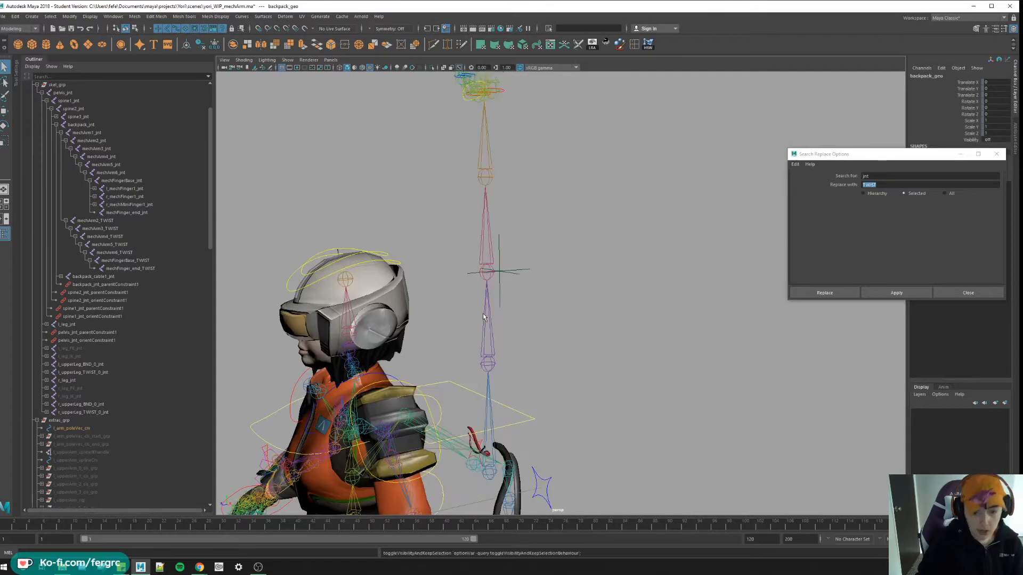
# Hide l_mechFinger1_jnt and the other finger joints, then darken the viewport background.
pyautogui.moveTo(483, 318)
pyautogui.keyDown('alt'); pyautogui.mouseDown()
pyautogui.moveTo(531, 272)
pyautogui.moveTo(495, 239)
pyautogui.moveTo(495, 160)
pyautogui.mouseUp(); pyautogui.keyUp('alt')
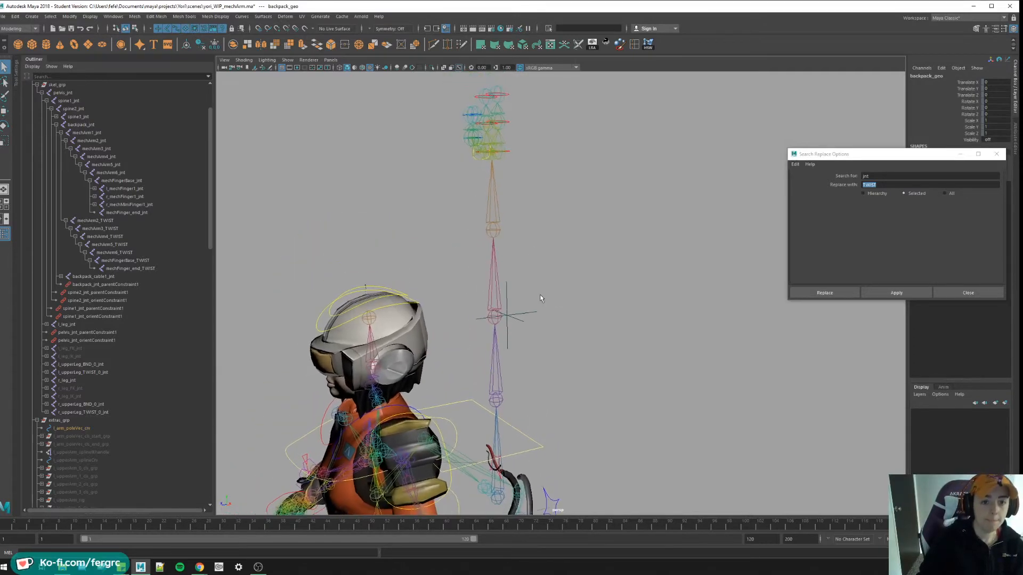
pyautogui.click(484, 153)
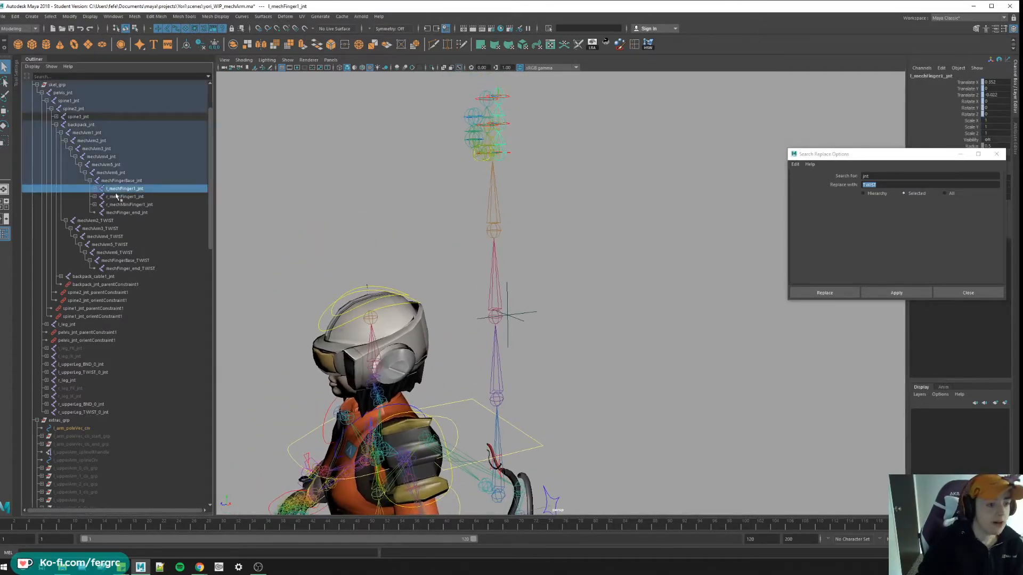
pyautogui.keyDown('shift'); pyautogui.click(124, 205); pyautogui.keyUp('shift')
pyautogui.press('h')
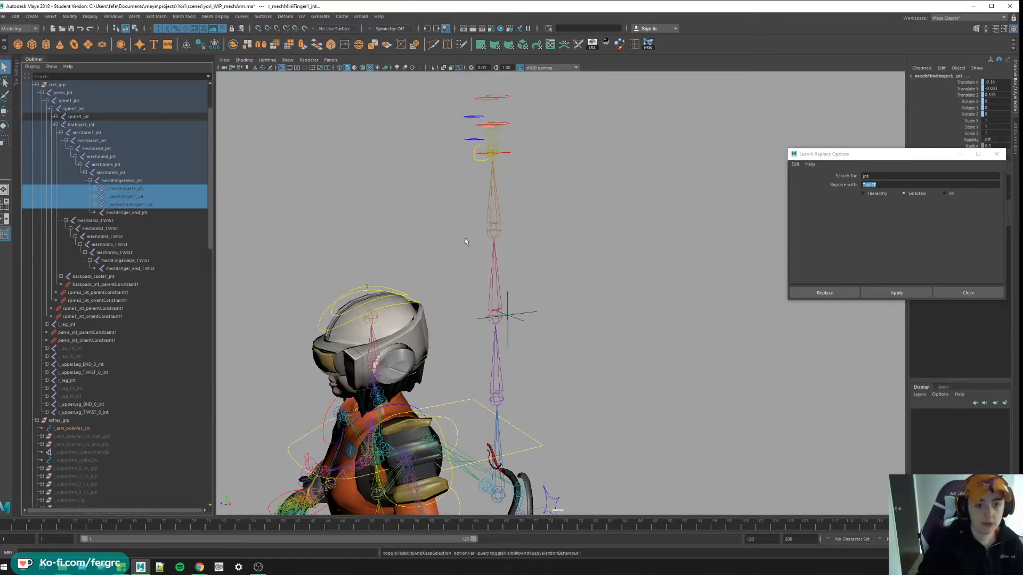
pyautogui.click(466, 242)
pyautogui.moveTo(466, 241)
pyautogui.keyDown('alt'); pyautogui.mouseDown()
pyautogui.moveTo(424, 343)
pyautogui.moveTo(511, 303)
pyautogui.mouseUp(); pyautogui.keyUp('alt')
pyautogui.moveTo(512, 303)
pyautogui.keyDown('alt'); pyautogui.mouseDown(button='middle')
pyautogui.moveTo(489, 334)
pyautogui.moveTo(639, 320)
pyautogui.mouseUp(button='middle'); pyautogui.keyUp('alt')
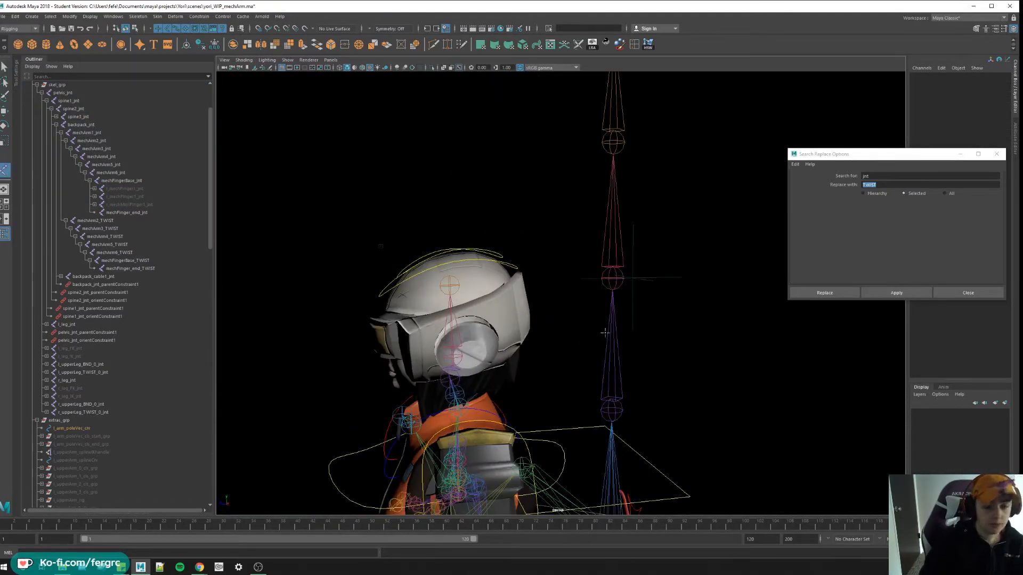
# Create the new joint chain from mechArm2_TWIST and isolate it, framed in the view.
pyautogui.keyDown('alt'); pyautogui.moveTo(639, 277); pyautogui.dragTo(602, 352); pyautogui.keyUp('alt')
pyautogui.keyDown('alt'); pyautogui.moveTo(602, 352); pyautogui.dragTo(605, 351, button='middle'); pyautogui.keyUp('alt')
pyautogui.keyDown('alt'); pyautogui.moveTo(605, 352); pyautogui.dragTo(602, 350); pyautogui.keyUp('alt')
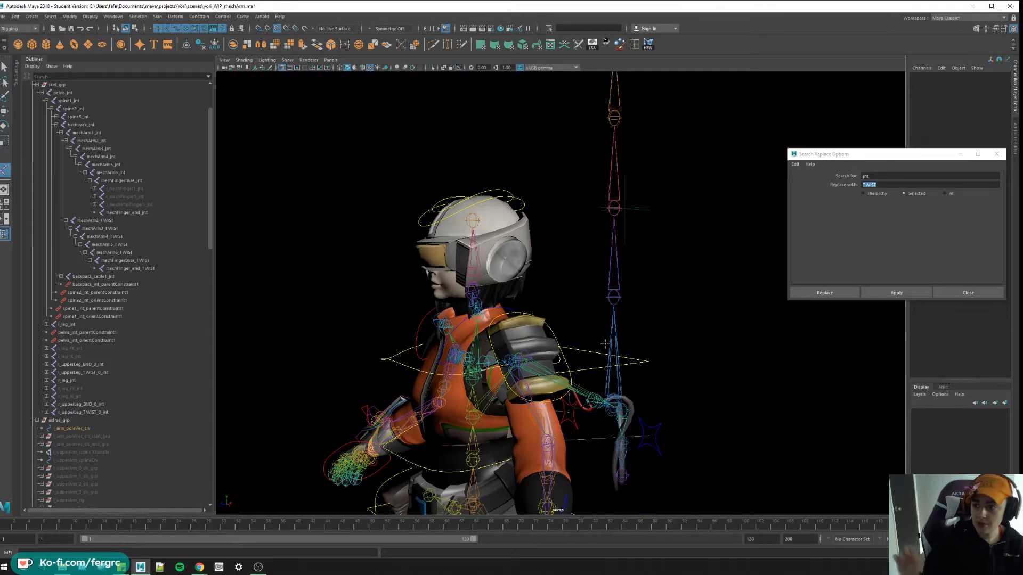
pyautogui.keyDown('alt'); pyautogui.moveTo(605, 345); pyautogui.dragTo(573, 421, button='middle'); pyautogui.keyUp('alt')
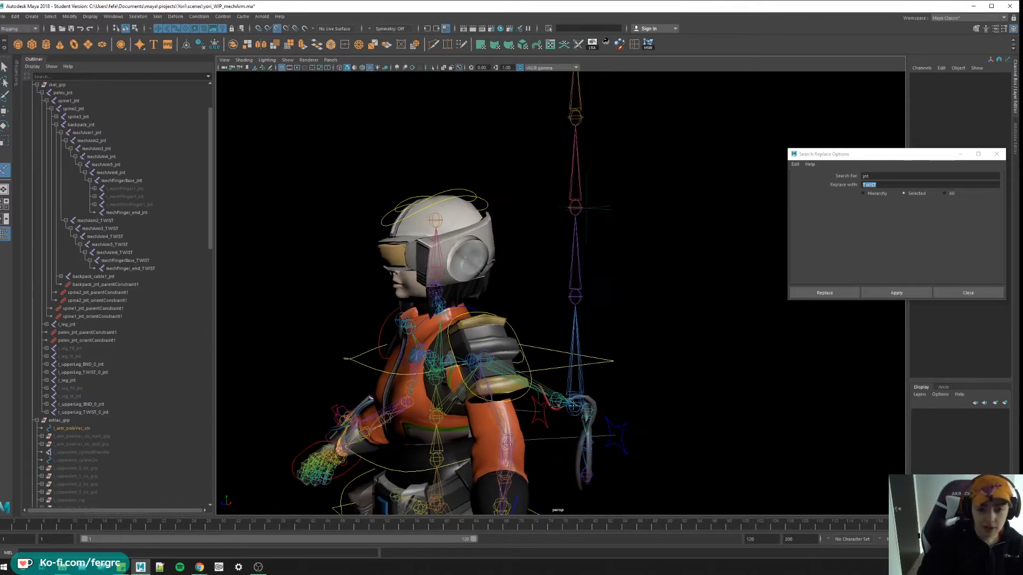
pyautogui.click(576, 408)
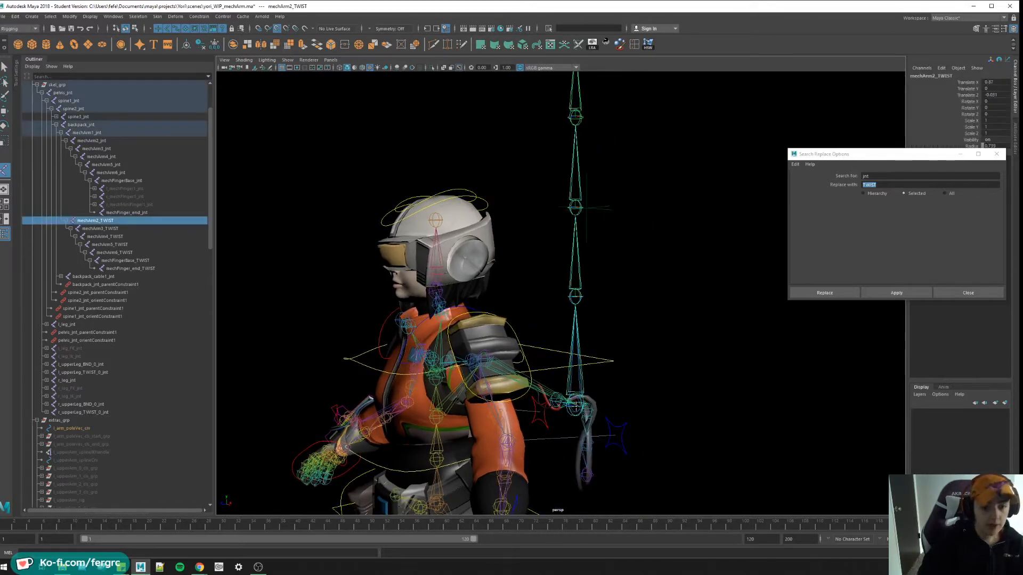
pyautogui.hotkey('ctrl', 'd')
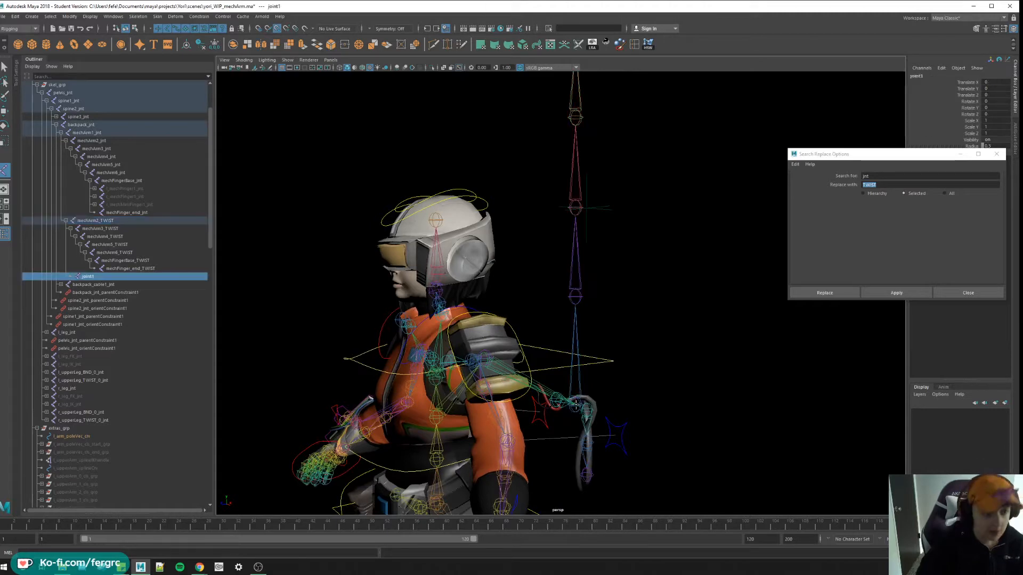
pyautogui.hotkey('ctrl', '1')
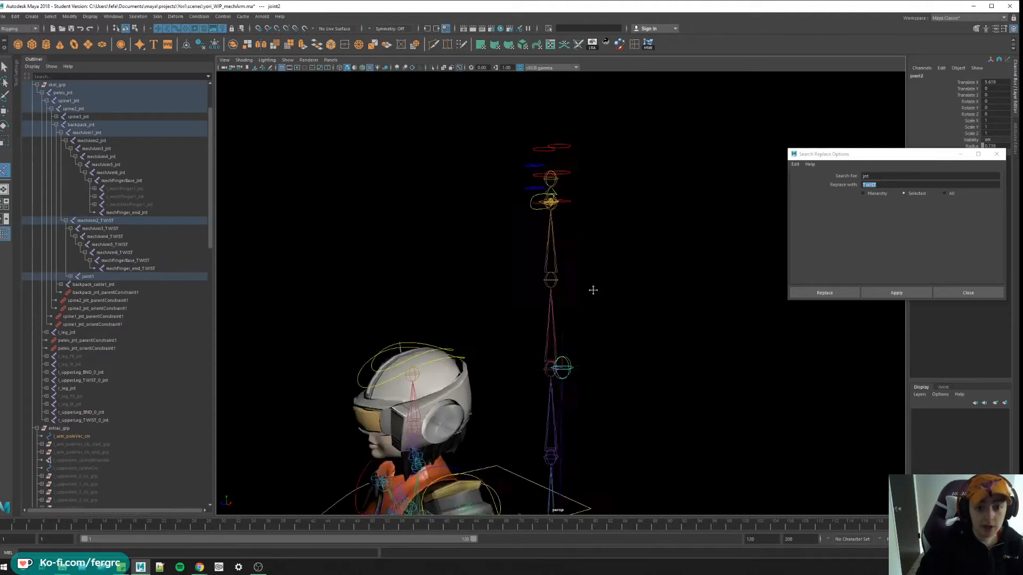
pyautogui.press('f')
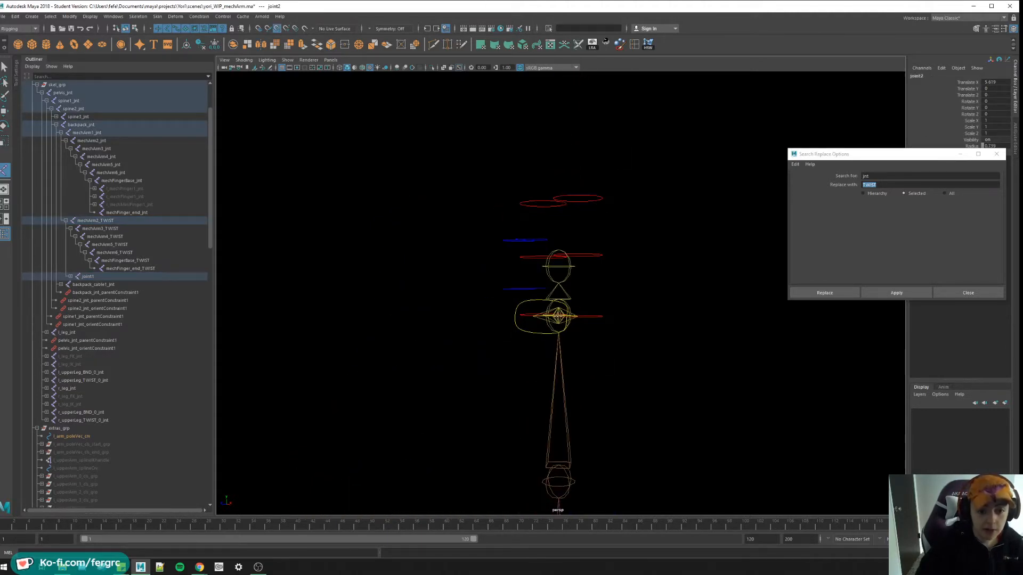
pyautogui.scroll(-2, 612, 393)
# Exit Isolate Select, expand joint1 and select joint3 with the whole character framed.
pyautogui.hotkey('ctrl', '1')
pyautogui.press('Up')
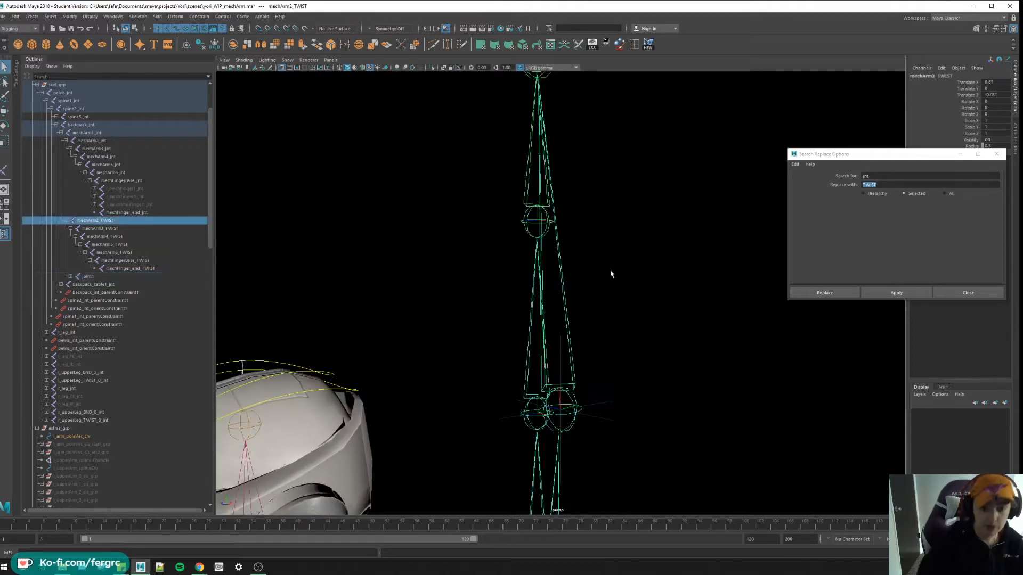
pyautogui.click(68, 276)
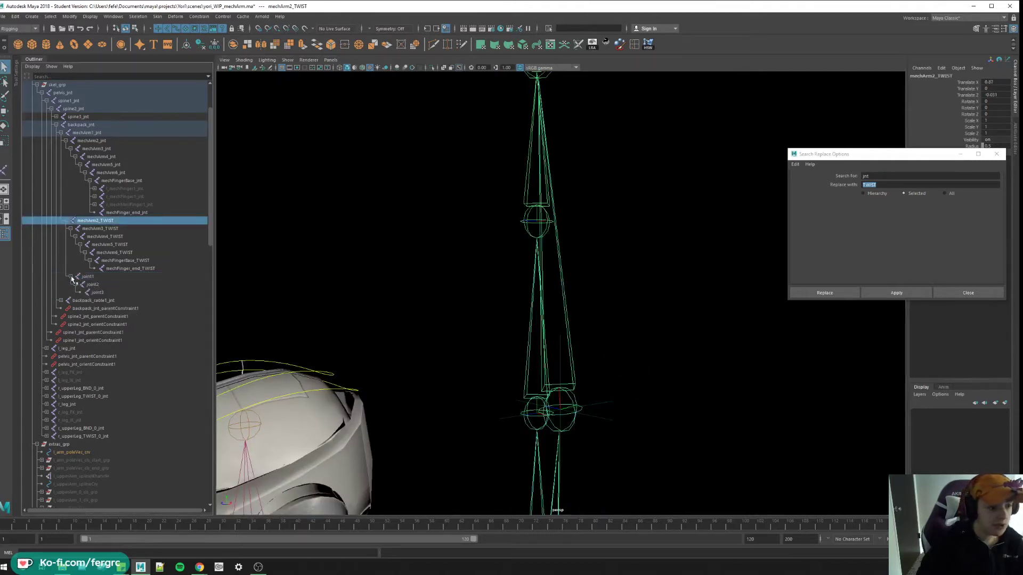
pyautogui.keyDown('shift'); pyautogui.click(96, 292); pyautogui.keyUp('shift')
pyautogui.press('f')
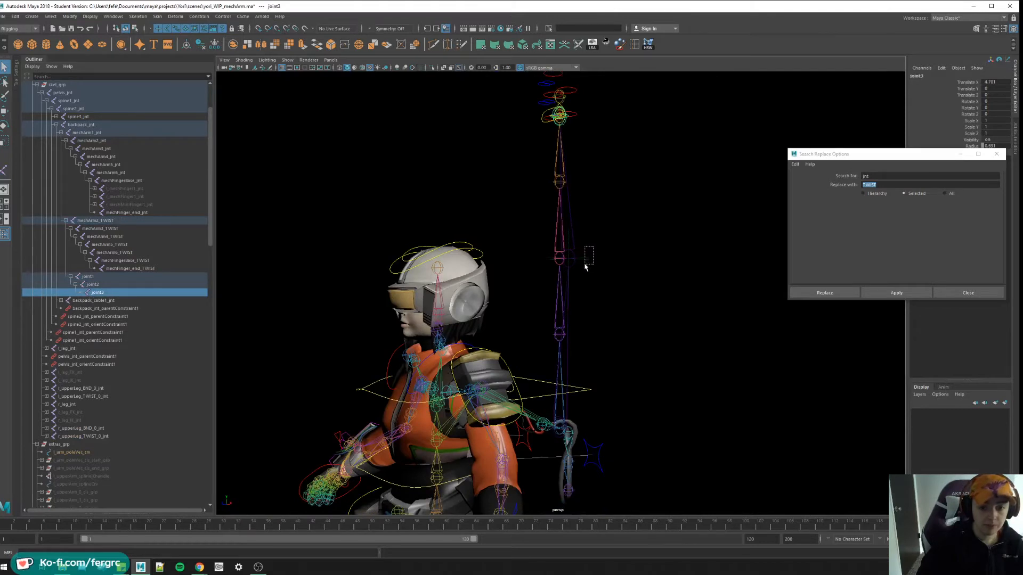
# Delete the helper locator1 and select joint1 of the new chain.
pyautogui.click(587, 260)
pyautogui.keyDown('alt'); pyautogui.moveTo(588, 260); pyautogui.dragTo(617, 277, button='middle'); pyautogui.keyUp('alt')
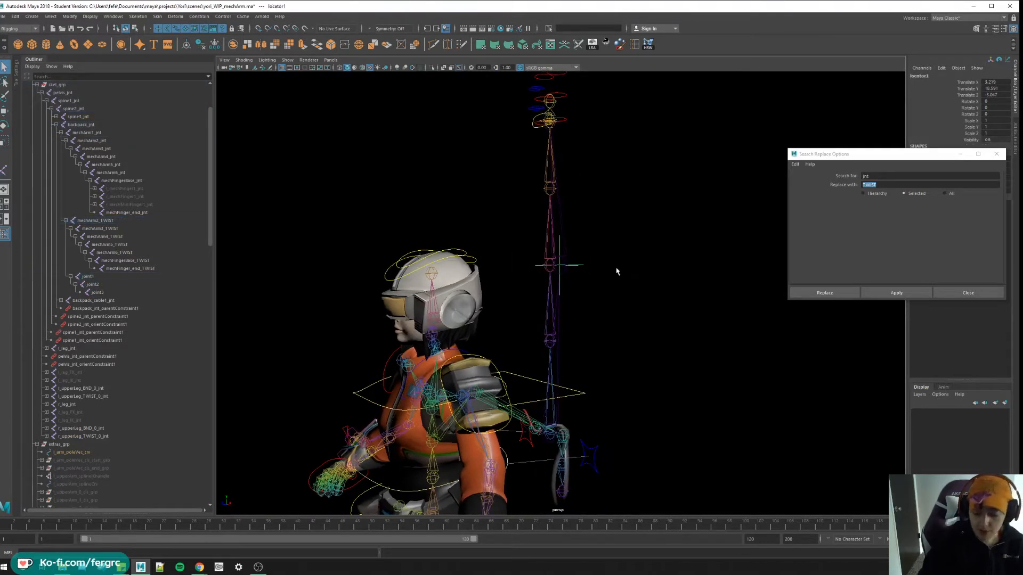
pyautogui.press('Delete')
pyautogui.click(581, 258)
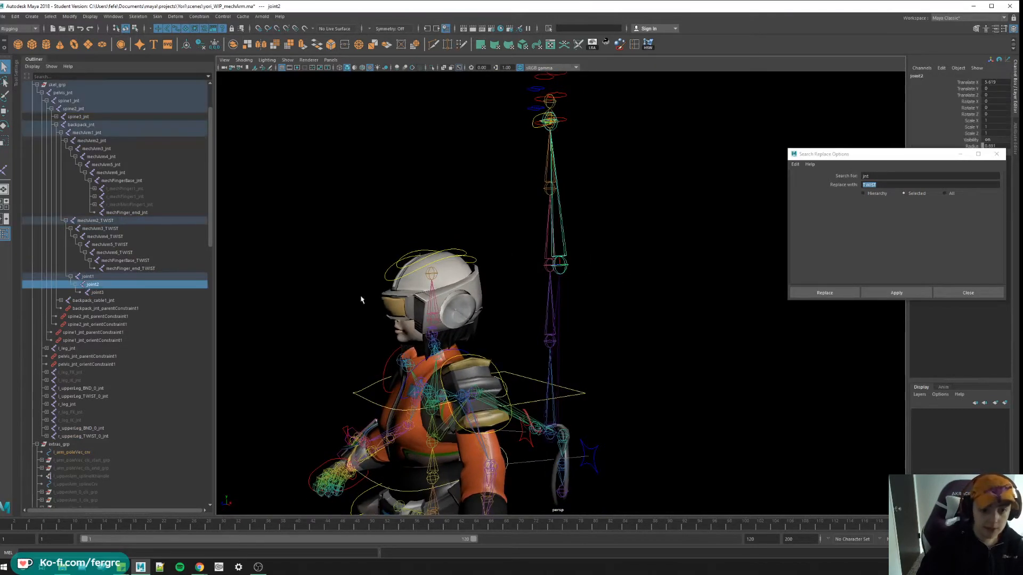
pyautogui.click(88, 277)
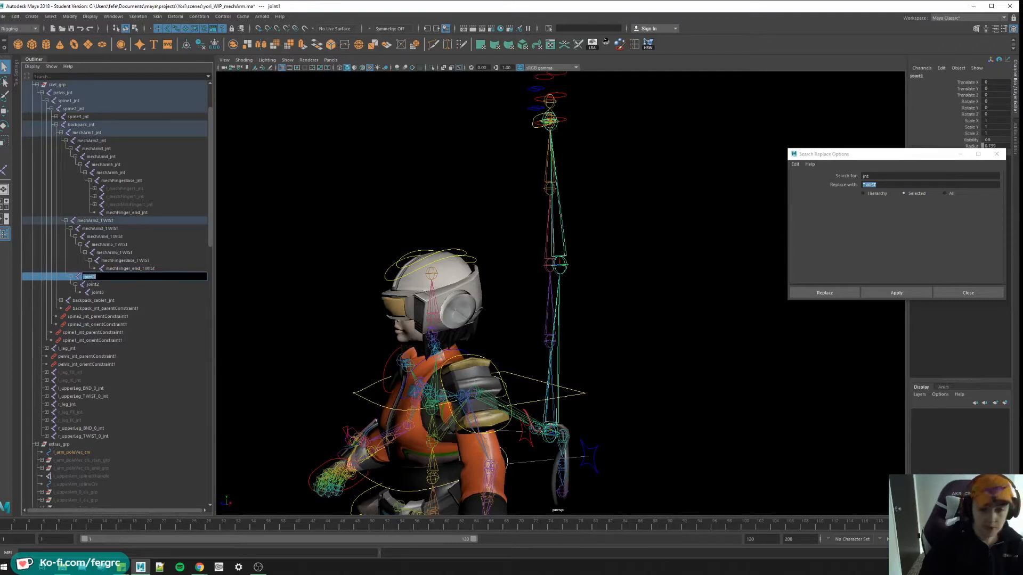
# Copy the twist joint's name and rename joint1 to mechArm_IK_1_jnt.
pyautogui.doubleClick(96, 221)
pyautogui.hotkey('ctrl', 'c')
pyautogui.doubleClick(96, 277)
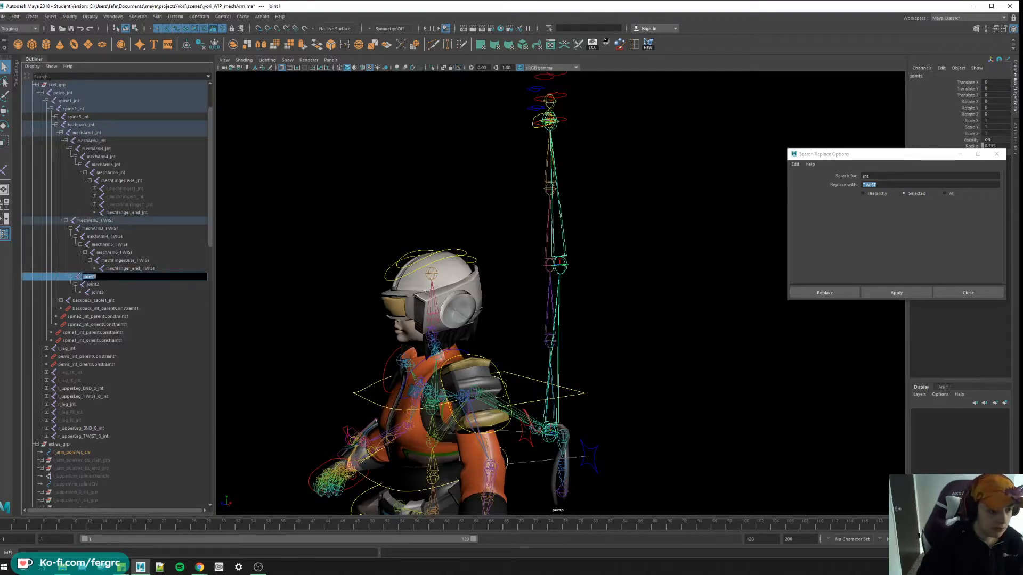
pyautogui.hotkey('ctrl', 'v')
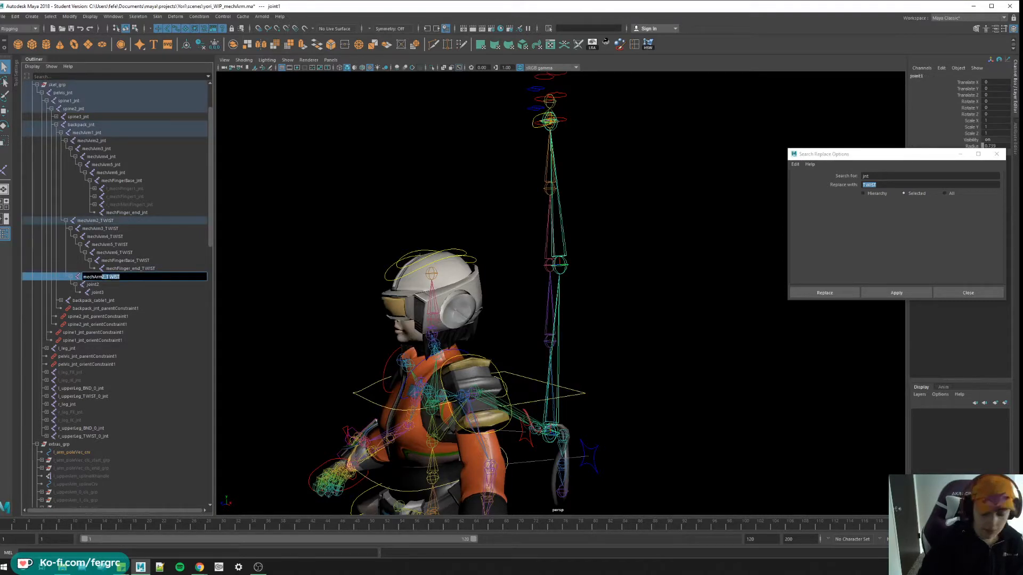
pyautogui.write('I')
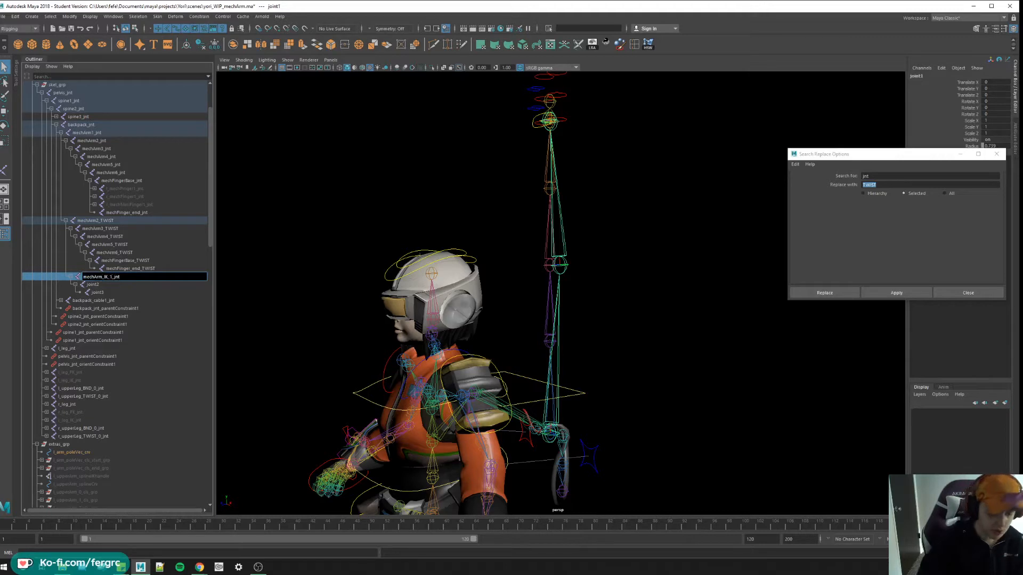
pyautogui.press('Return')
# Rename joint2 and joint3 to mechArm_IK_2_jnt and mechArm_IK_3_jnt by pasting and editing the index.
pyautogui.doubleClick(96, 285)
pyautogui.write('mechArm_IK_1_jnt')
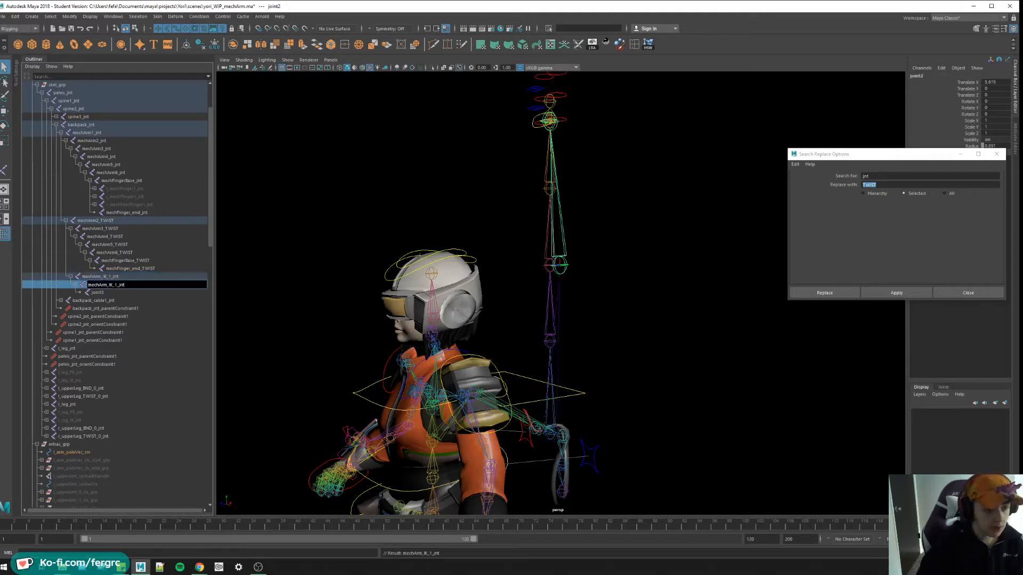
pyautogui.press('Return')
pyautogui.doubleClick(99, 293)
pyautogui.hotkey('ctrl', 'v')
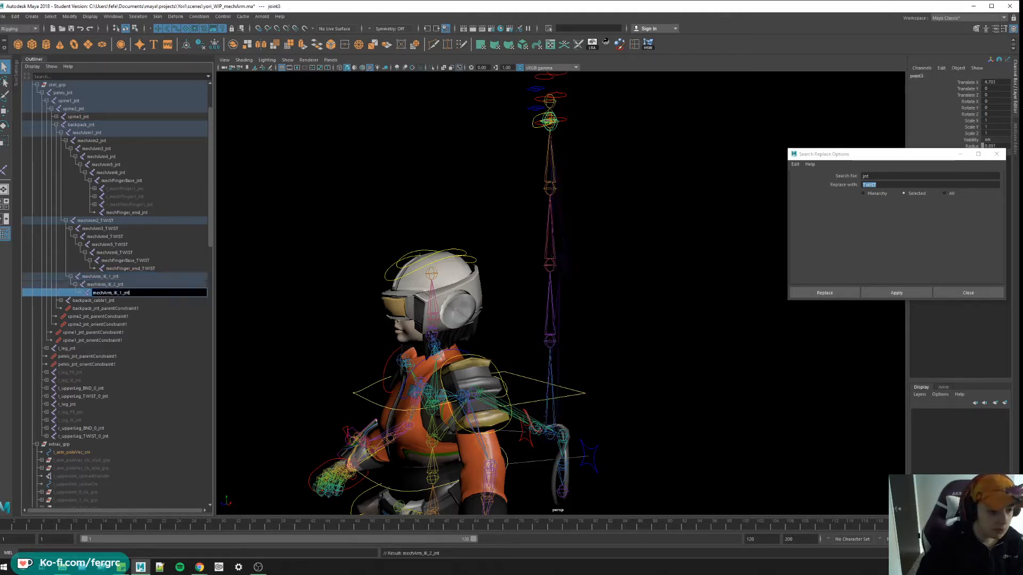
pyautogui.press('BackSpace')
pyautogui.write('3')
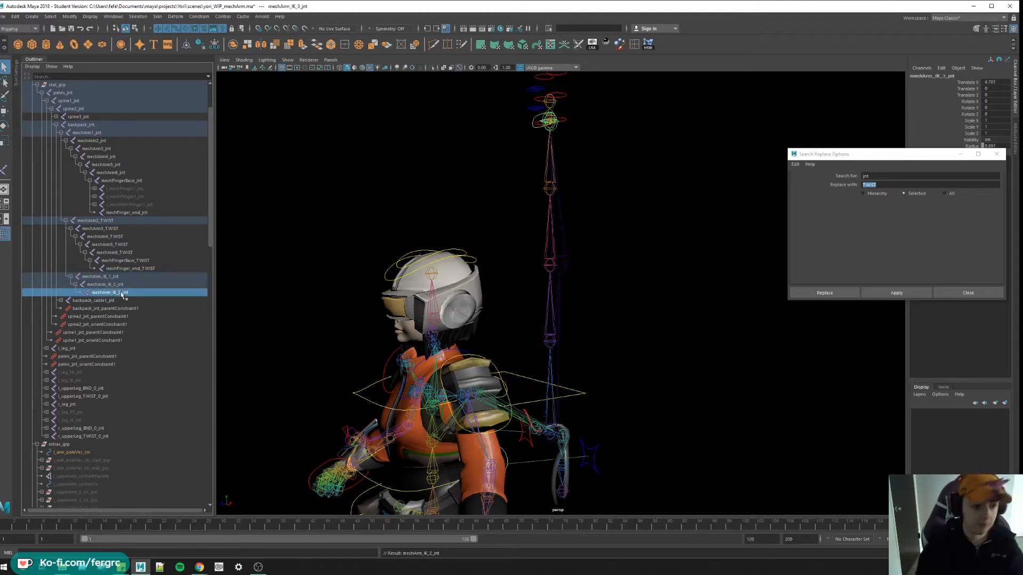
pyautogui.press('Return')
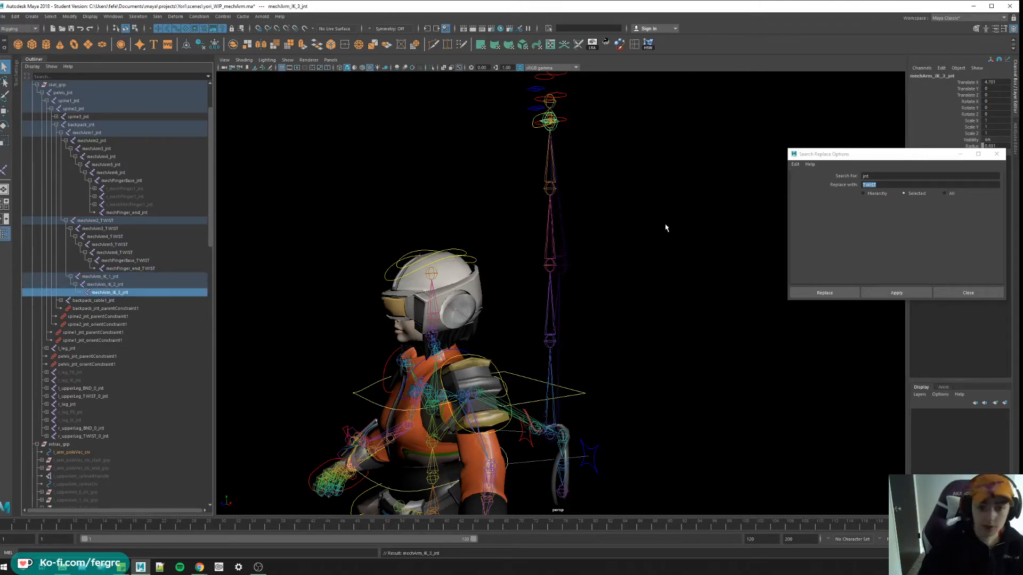
# Deselect everything and cycle Alt+B until the viewport background is light grey.
pyautogui.click(657, 331)
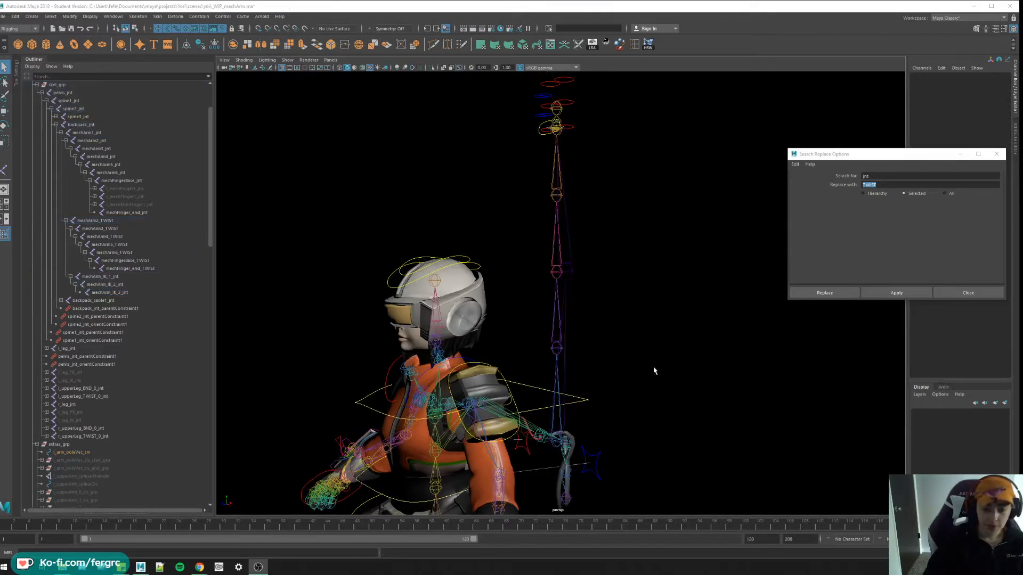
pyautogui.keyDown('alt'); pyautogui.moveTo(655, 368); pyautogui.dragTo(666, 337); pyautogui.keyUp('alt')
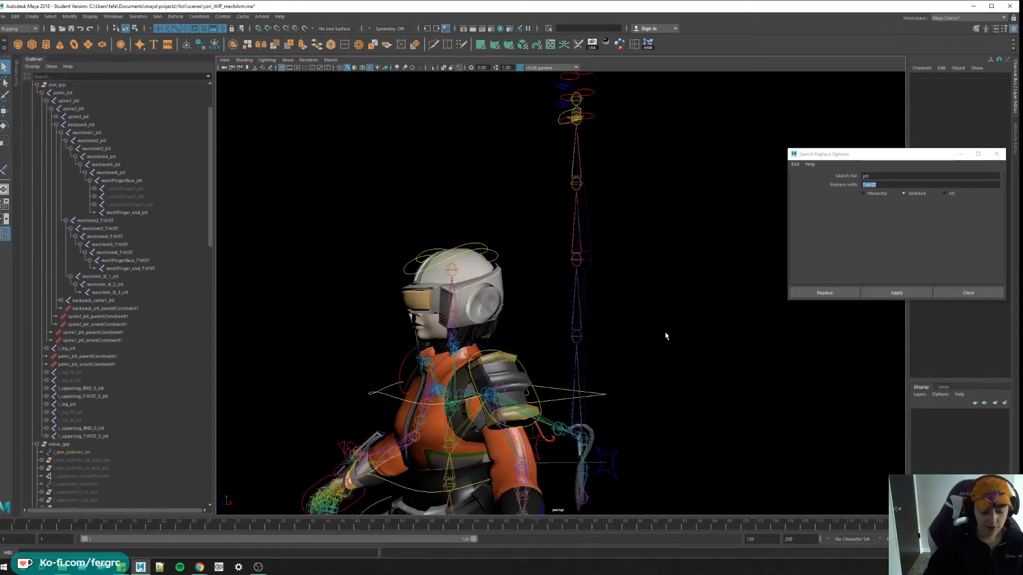
pyautogui.hotkey('alt', 'b')
pyautogui.hotkey('alt', 'b')
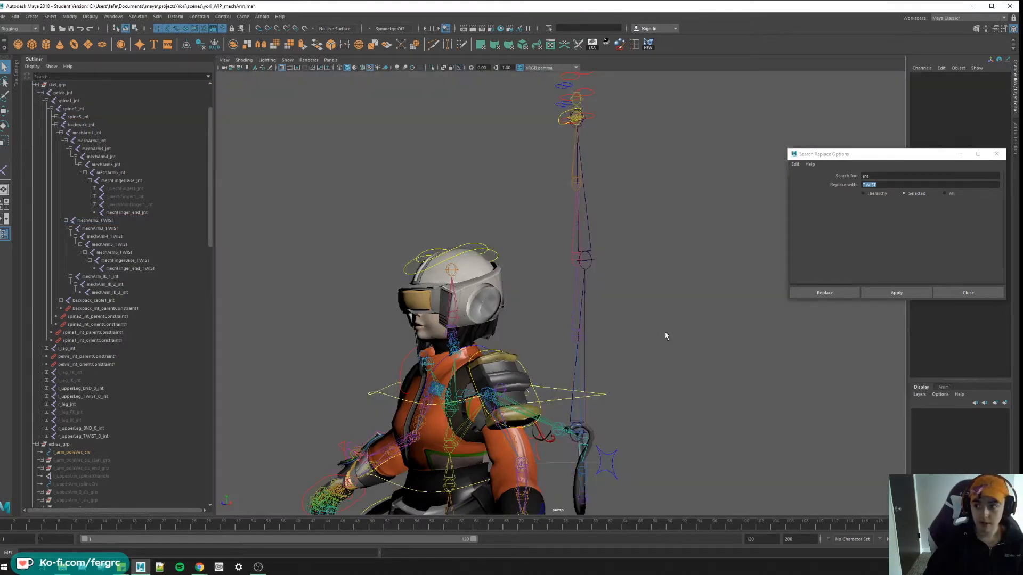
pyautogui.hotkey('alt', 'b')
pyautogui.hotkey('alt', 'b')
pyautogui.hotkey('alt', 'b')
pyautogui.hotkey('alt', 'b')
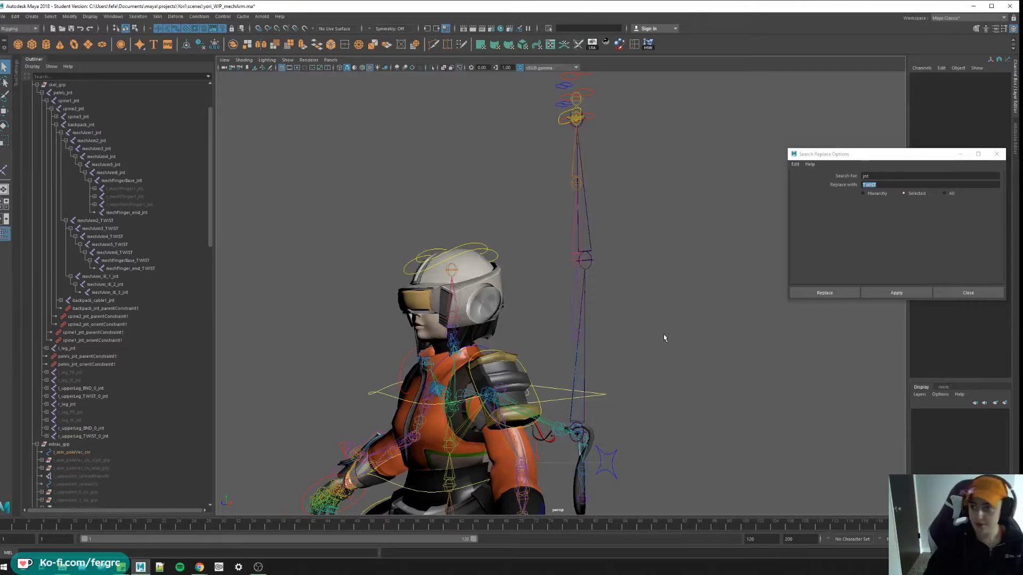
pyautogui.hotkey('alt', 'b')
pyautogui.hotkey('alt', 'b')
pyautogui.hotkey('alt', 'b')
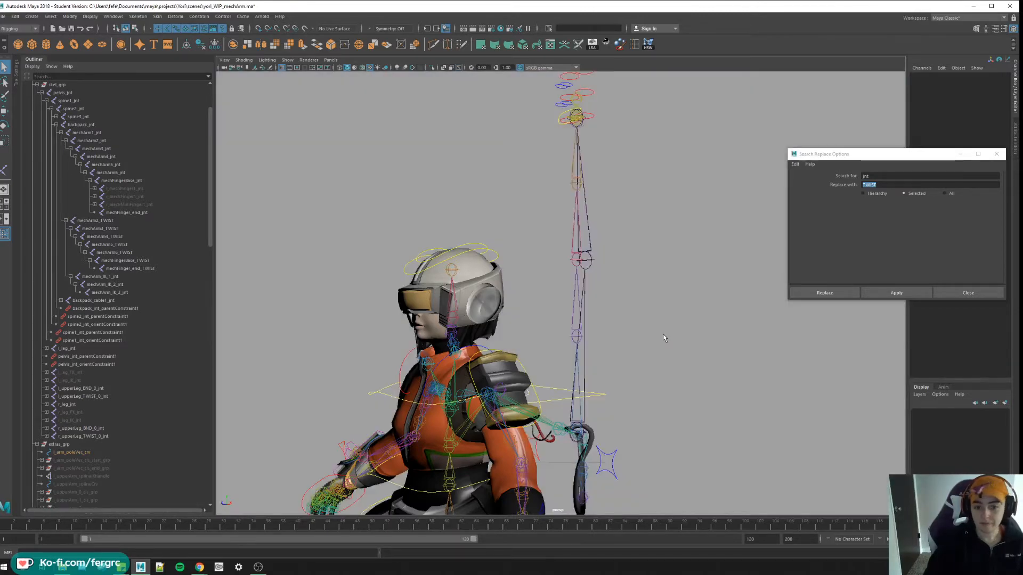
pyautogui.keyDown('alt'); pyautogui.moveTo(662, 335); pyautogui.dragTo(385, 213); pyautogui.keyUp('alt')
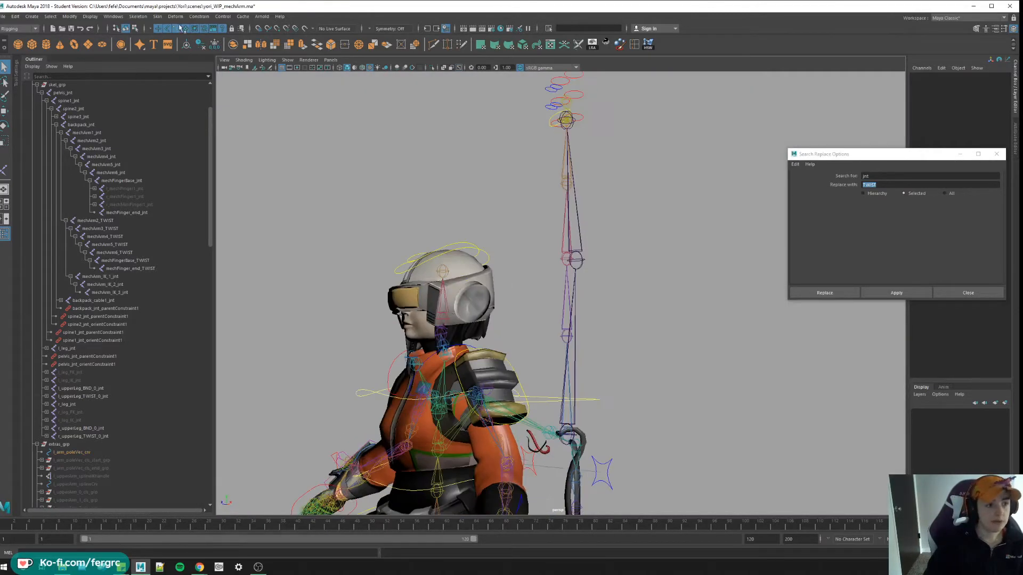
# Start Skeleton > Create IK Handle with its tool settings adjusted.
pyautogui.click(136, 17)
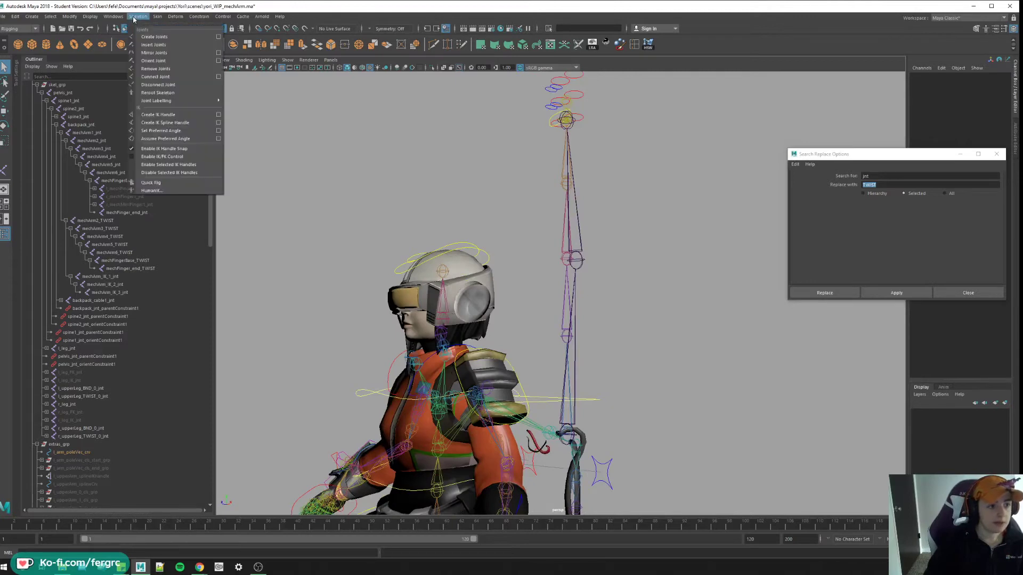
pyautogui.click(163, 114)
pyautogui.doubleClick(10, 168)
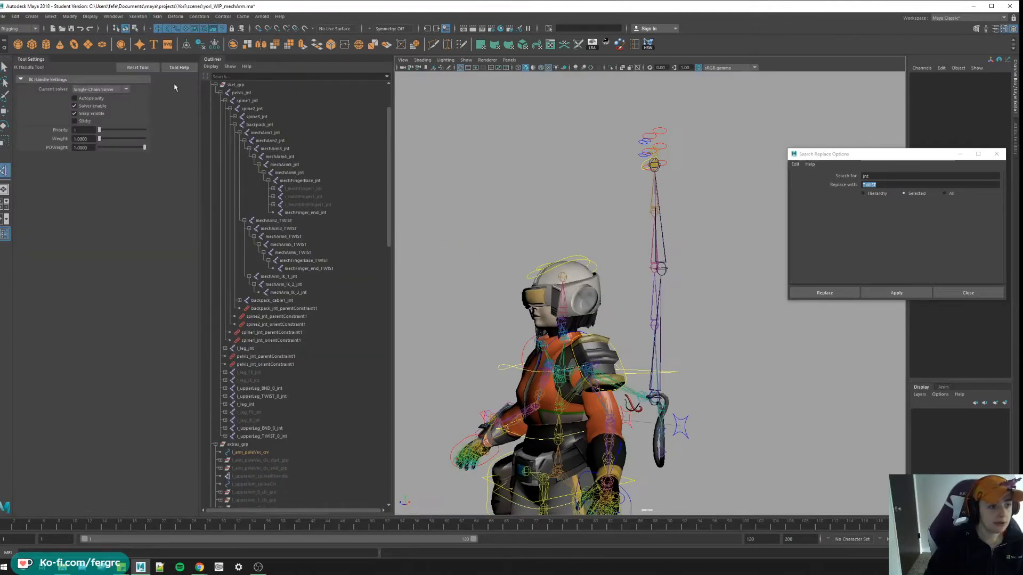
pyautogui.click(145, 68)
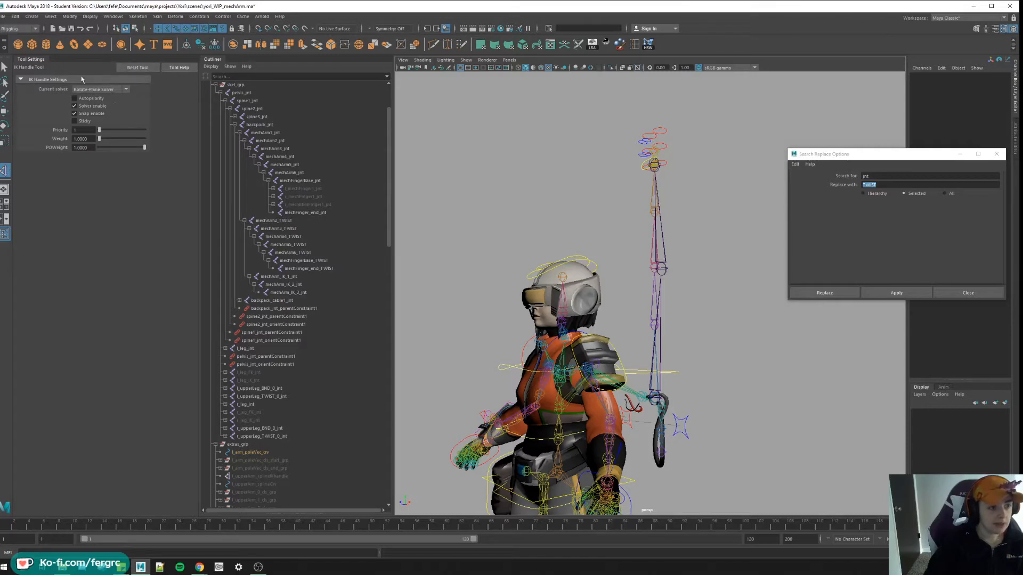
pyautogui.keyDown('alt'); pyautogui.moveTo(741, 347); pyautogui.dragTo(720, 344); pyautogui.keyUp('alt')
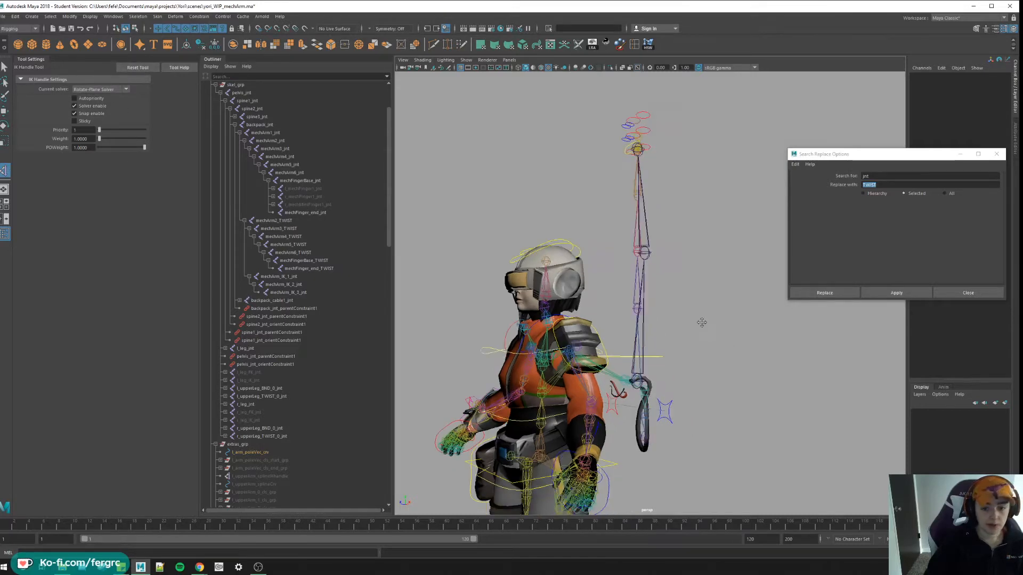
pyautogui.scroll(6, 654, 306)
pyautogui.scroll(3, 652, 306)
pyautogui.scroll(1, 653, 306)
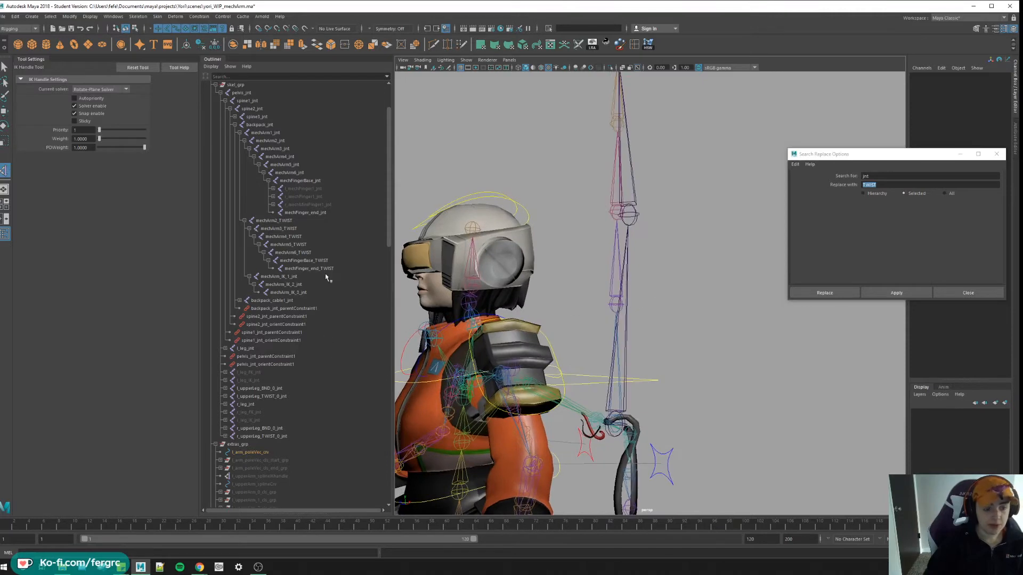
# Create ikHandle3 from mechArm_IK_1_jnt to mechArm_IK_3_jnt and move it to bend the chain.
pyautogui.click(279, 278)
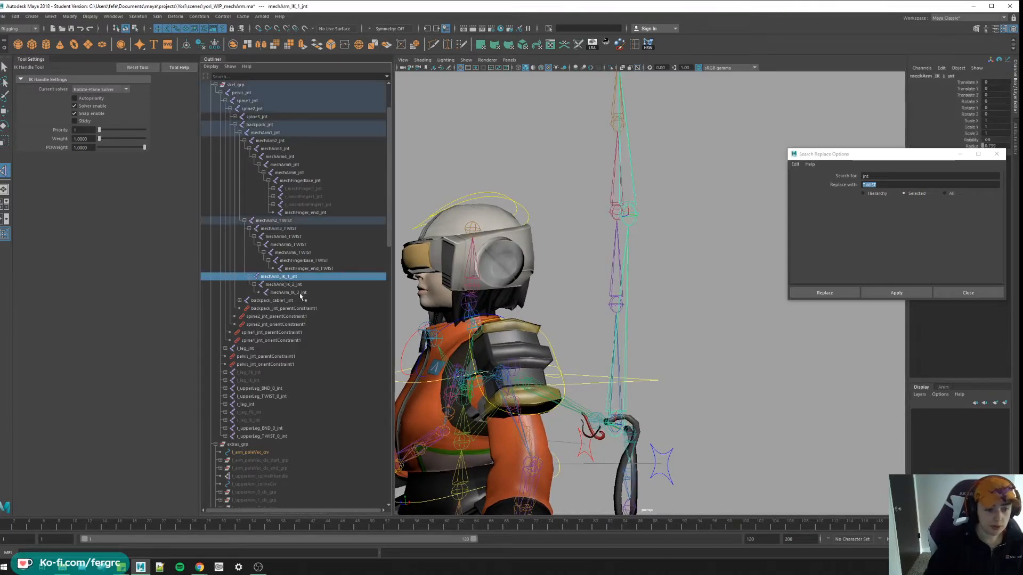
pyautogui.keyDown('ctrl'); pyautogui.click(288, 293); pyautogui.keyUp('ctrl')
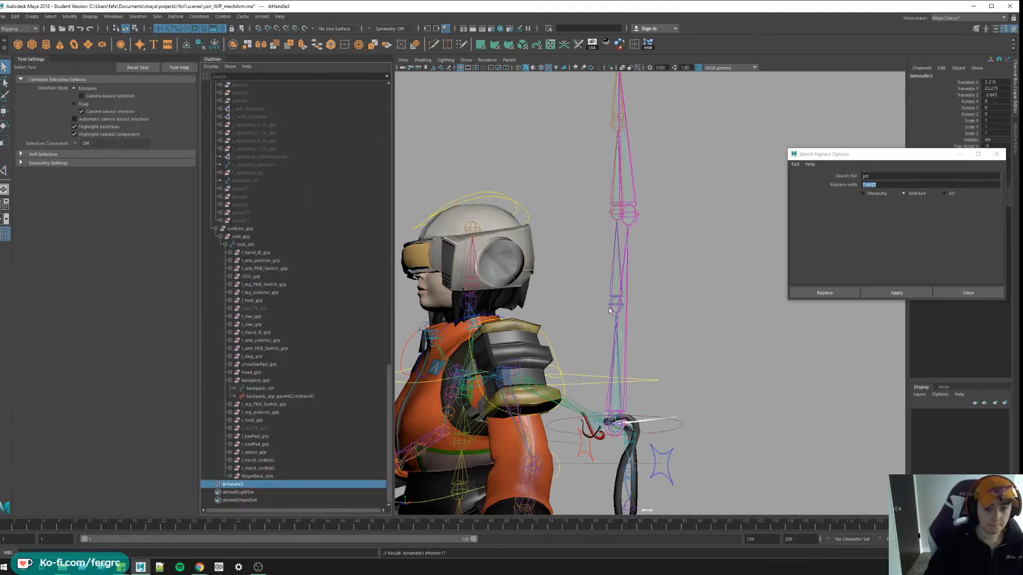
pyautogui.scroll(-5, 609, 304)
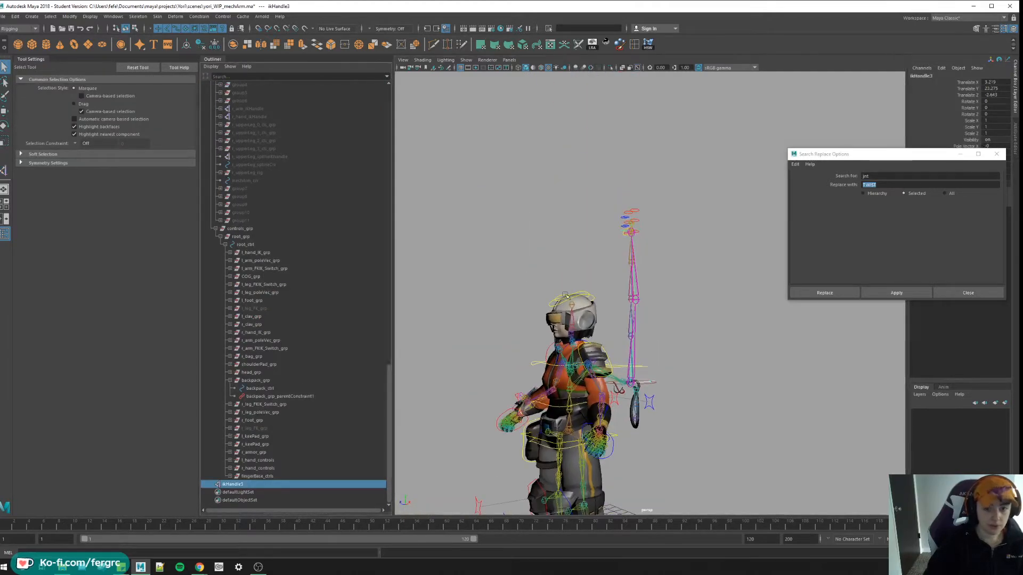
pyautogui.press('w')
pyautogui.moveTo(633, 381)
pyautogui.mouseDown()
pyautogui.moveTo(671, 273)
pyautogui.moveTo(648, 286)
pyautogui.moveTo(642, 240)
pyautogui.moveTo(542, 302)
pyautogui.mouseUp()
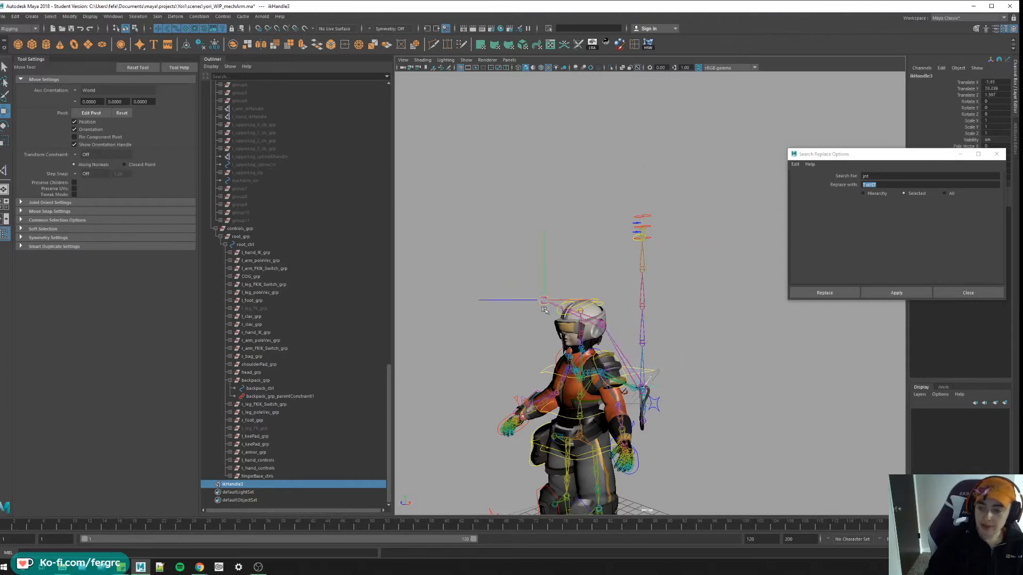
# Rename the IK handle, settling on mechArm_RP_handle, and view it above the character.
pyautogui.doubleClick(232, 485)
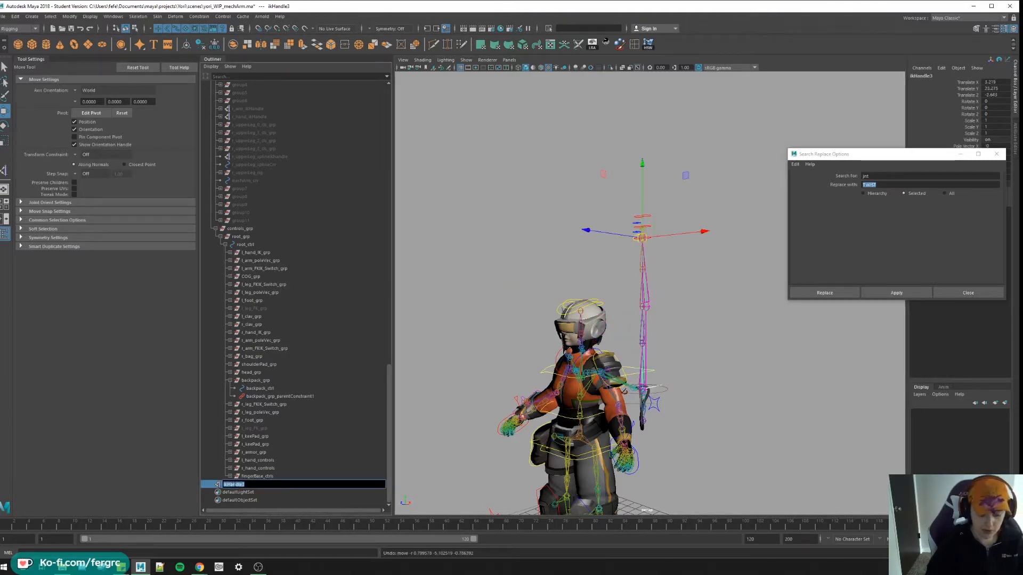
pyautogui.write('re')
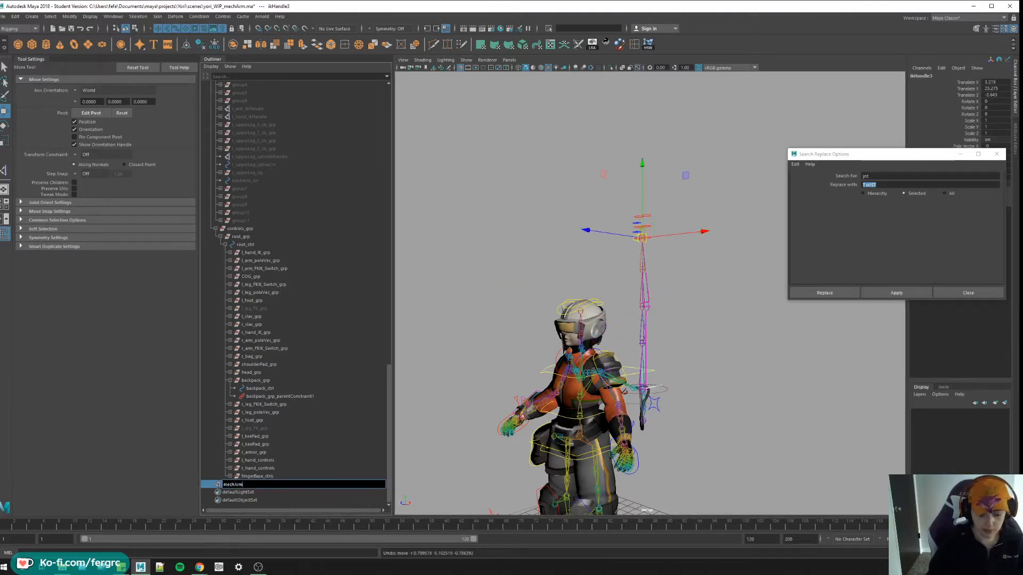
pyautogui.write('_ik')
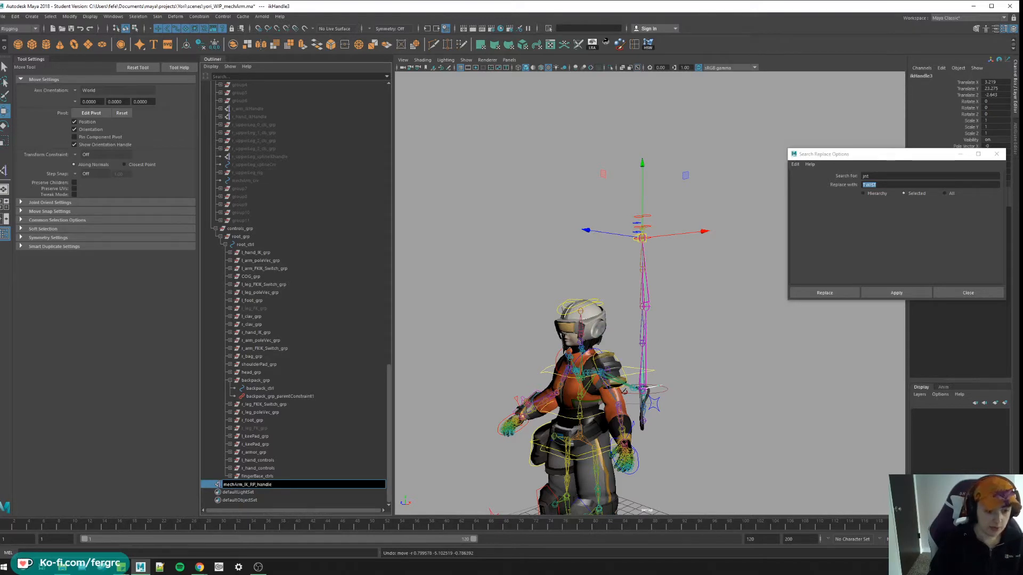
pyautogui.press('Return')
pyautogui.doubleClick(252, 488)
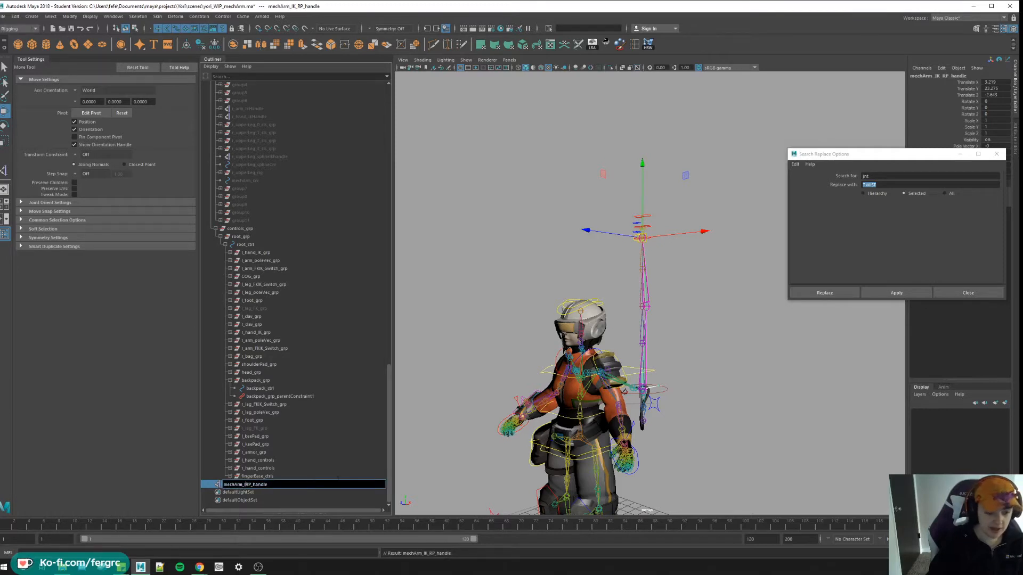
pyautogui.press('Return')
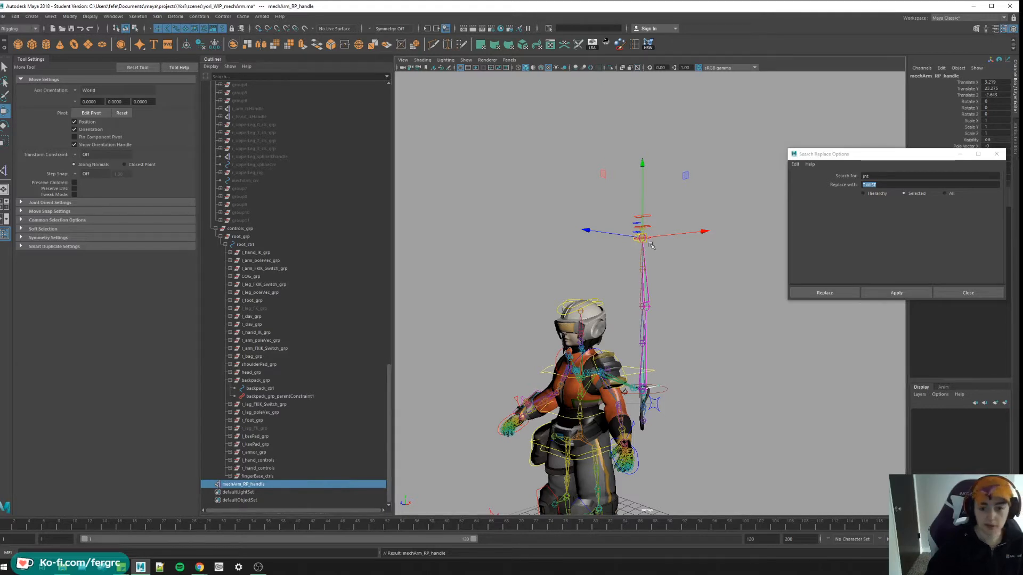
pyautogui.keyDown('alt'); pyautogui.moveTo(560, 319); pyautogui.dragTo(607, 303, button='right'); pyautogui.keyUp('alt')
pyautogui.keyDown('alt'); pyautogui.moveTo(608, 304); pyautogui.dragTo(619, 296); pyautogui.keyUp('alt')
pyautogui.keyDown('alt'); pyautogui.moveTo(619, 296); pyautogui.dragTo(652, 303, button='middle'); pyautogui.keyUp('alt')
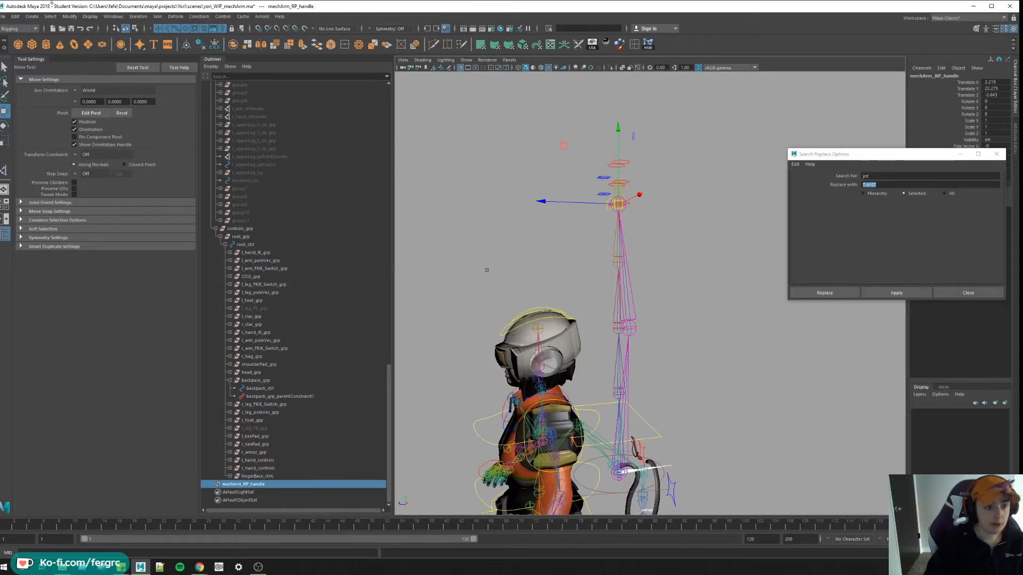
# Isolate the arm's IK joint chain and create a triangular polygon face with vertices on its joints.
pyautogui.click(620, 366)
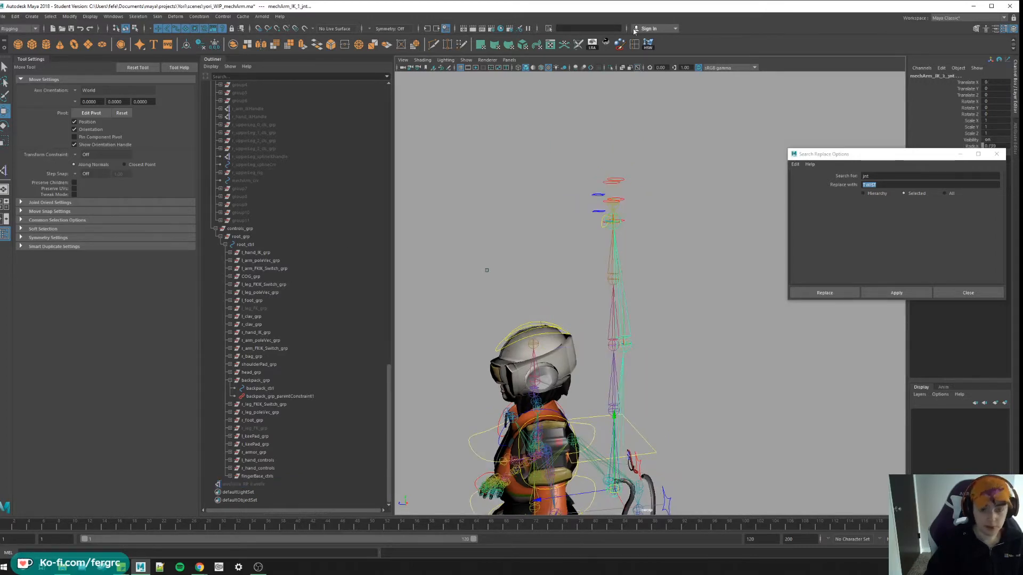
pyautogui.click(600, 69)
pyautogui.keyDown('alt'); pyautogui.moveTo(607, 400); pyautogui.dragTo(616, 360, button='middle'); pyautogui.keyUp('alt')
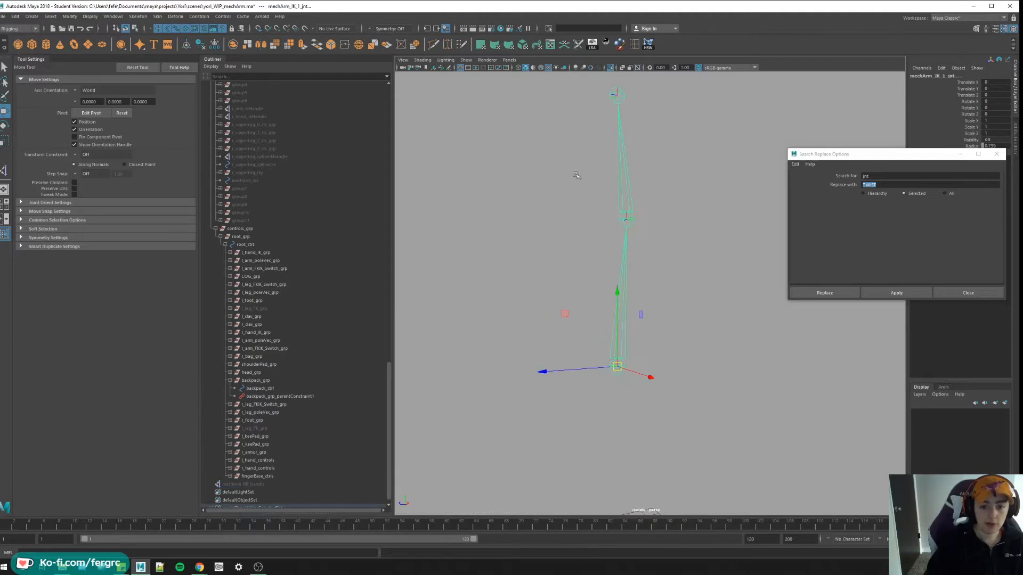
pyautogui.click(16, 30)
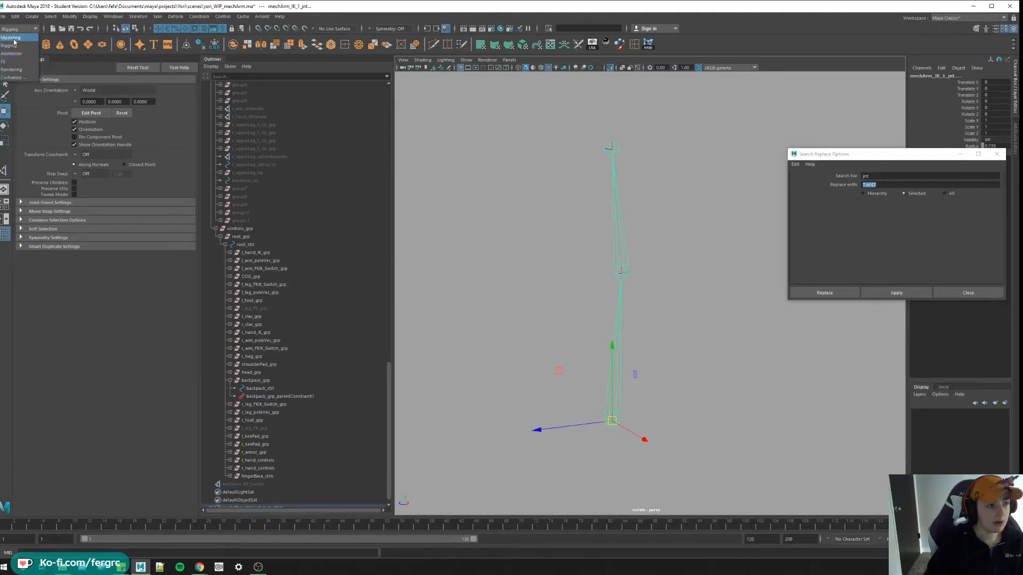
pyautogui.click(140, 18)
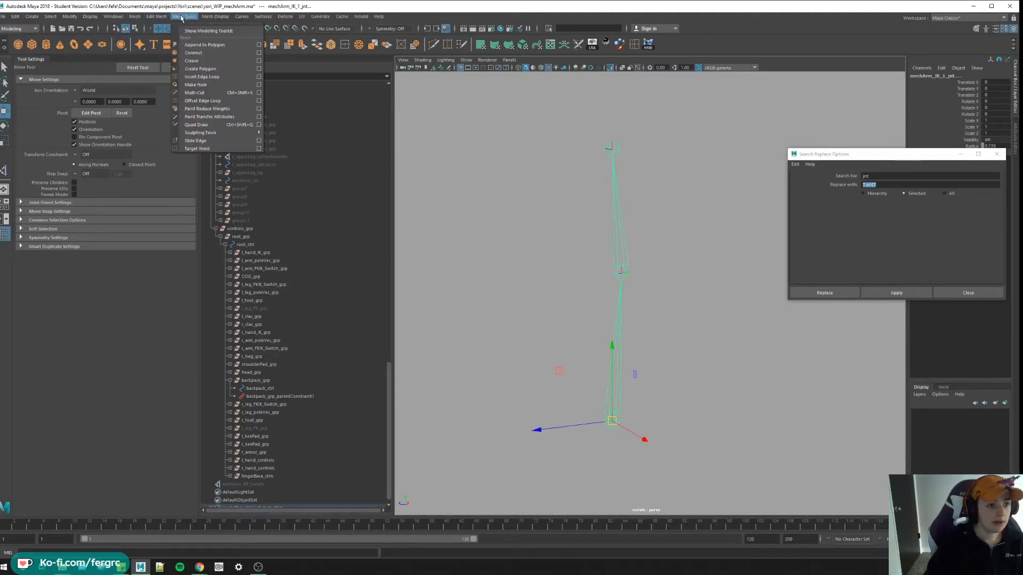
pyautogui.click(200, 68)
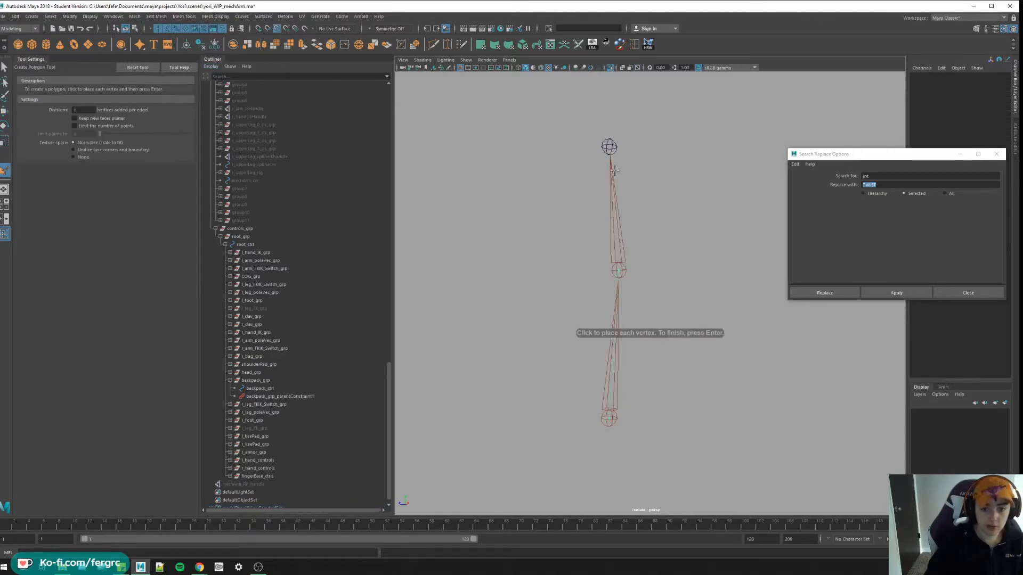
pyautogui.click(614, 169)
pyautogui.click(609, 147)
pyautogui.press('Return')
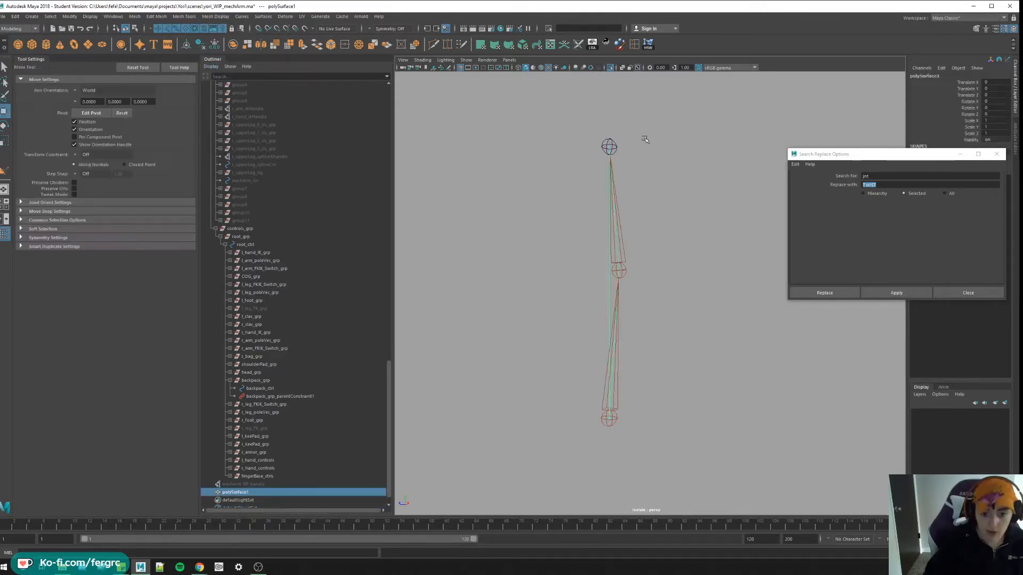
# Edit the face's vertices with the Move axis set to Normal to pull a vertex out sideways.
pyautogui.keyDown('alt'); pyautogui.moveTo(645, 140); pyautogui.dragTo(583, 296); pyautogui.keyUp('alt')
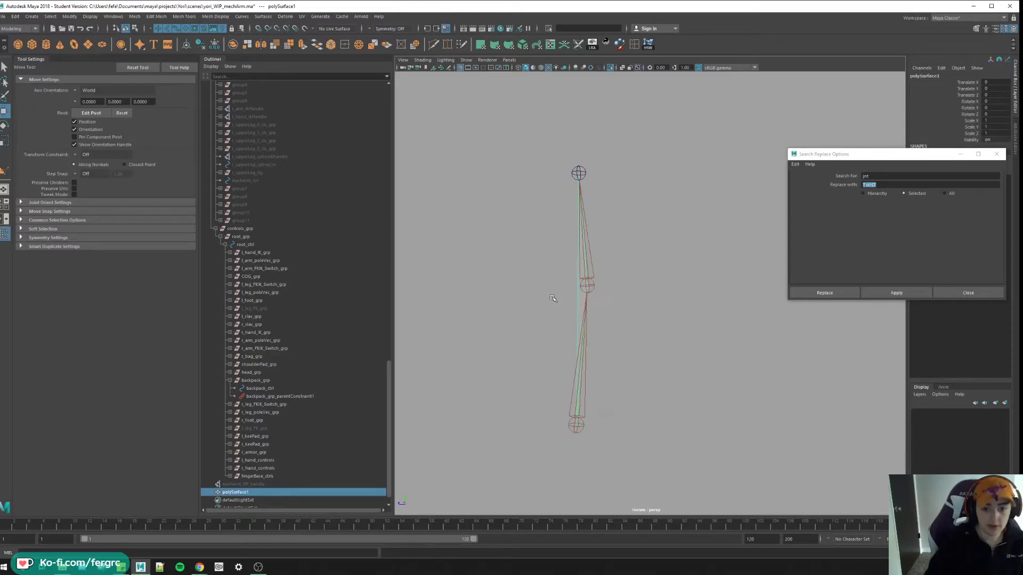
pyautogui.rightClick(582, 297)
pyautogui.rightClick(574, 297)
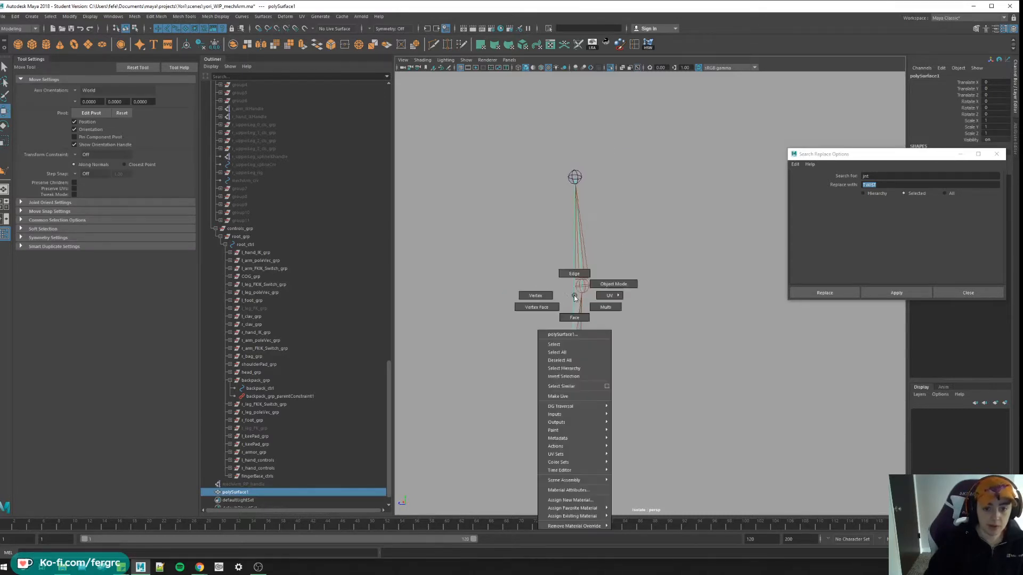
pyautogui.click(535, 294)
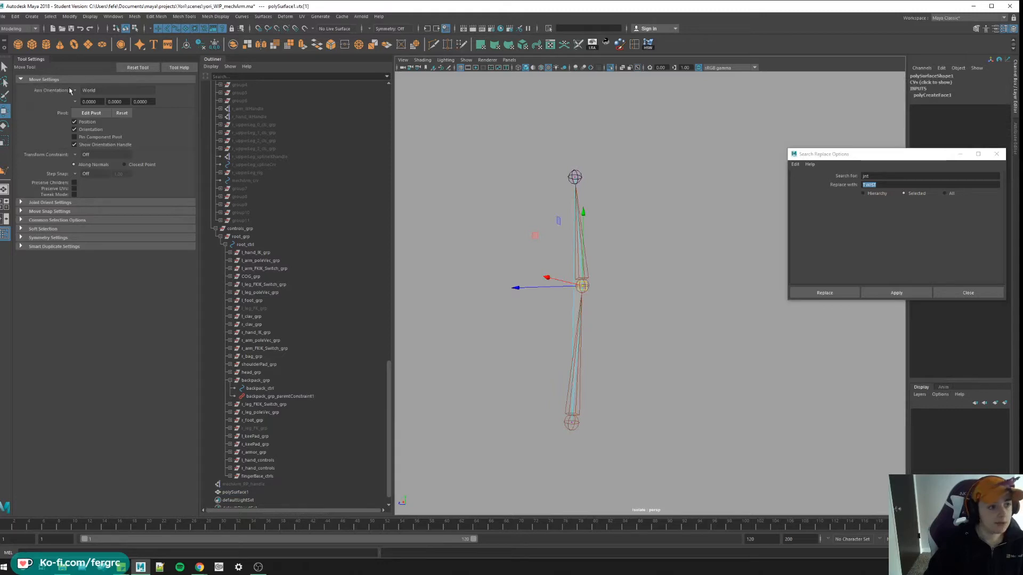
pyautogui.click(88, 91)
pyautogui.click(89, 130)
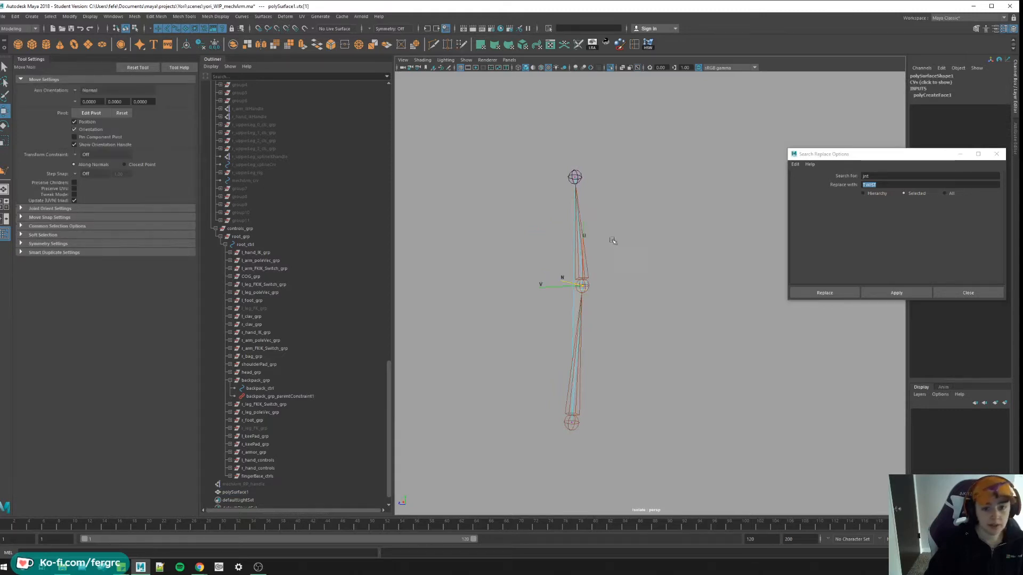
pyautogui.moveTo(612, 241)
pyautogui.keyDown('alt'); pyautogui.mouseDown()
pyautogui.moveTo(584, 347)
pyautogui.moveTo(683, 328)
pyautogui.mouseUp(); pyautogui.keyUp('alt')
# Exit isolate to show the full rig and leave vertex editing on the face.
pyautogui.click(614, 68)
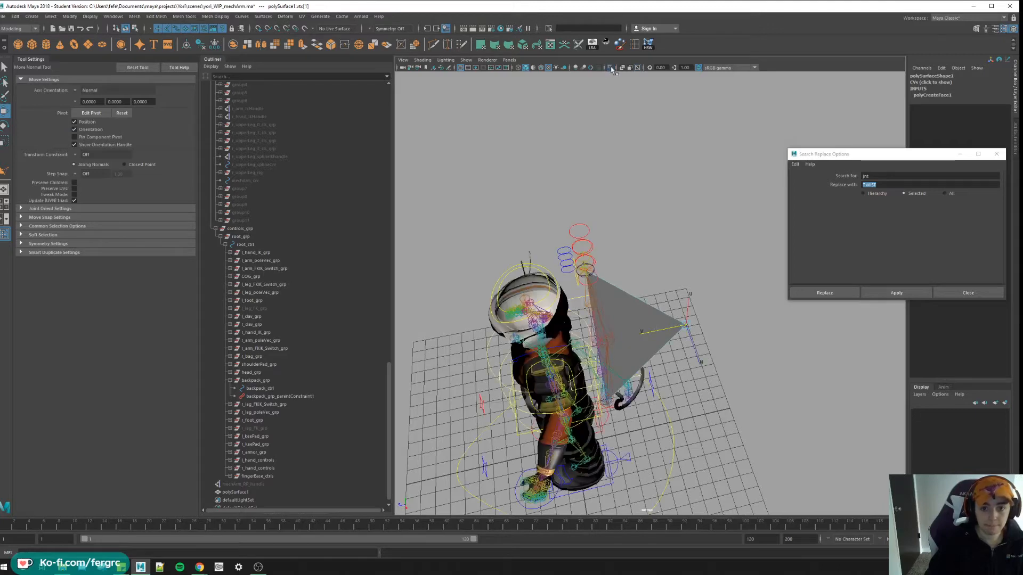
pyautogui.keyDown('alt'); pyautogui.moveTo(631, 264); pyautogui.dragTo(635, 217); pyautogui.keyUp('alt')
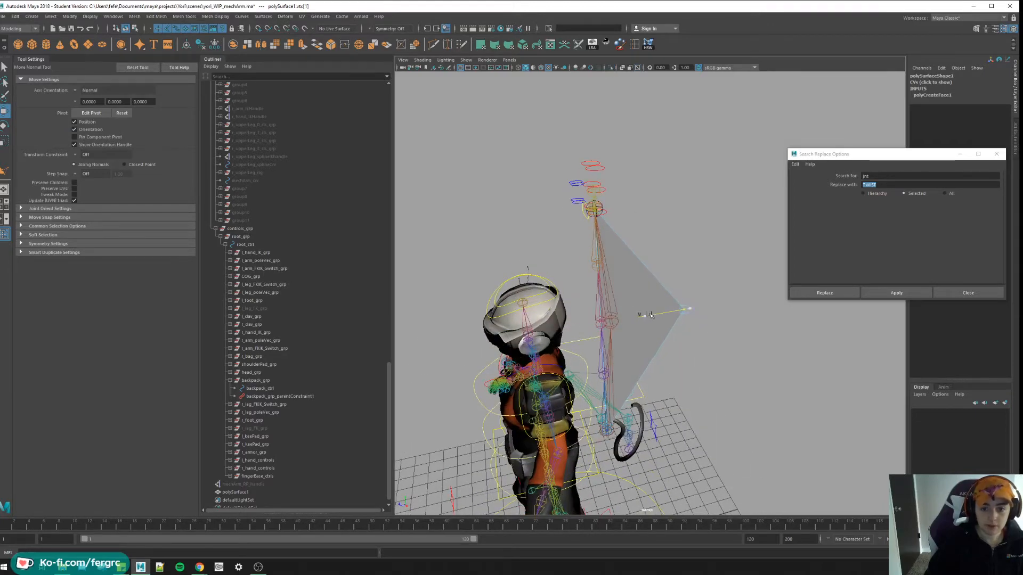
pyautogui.keyDown('alt'); pyautogui.moveTo(650, 310); pyautogui.dragTo(679, 304); pyautogui.keyUp('alt')
pyautogui.press('q')
pyautogui.moveTo(699, 305); pyautogui.dragTo(703, 320, button='right')
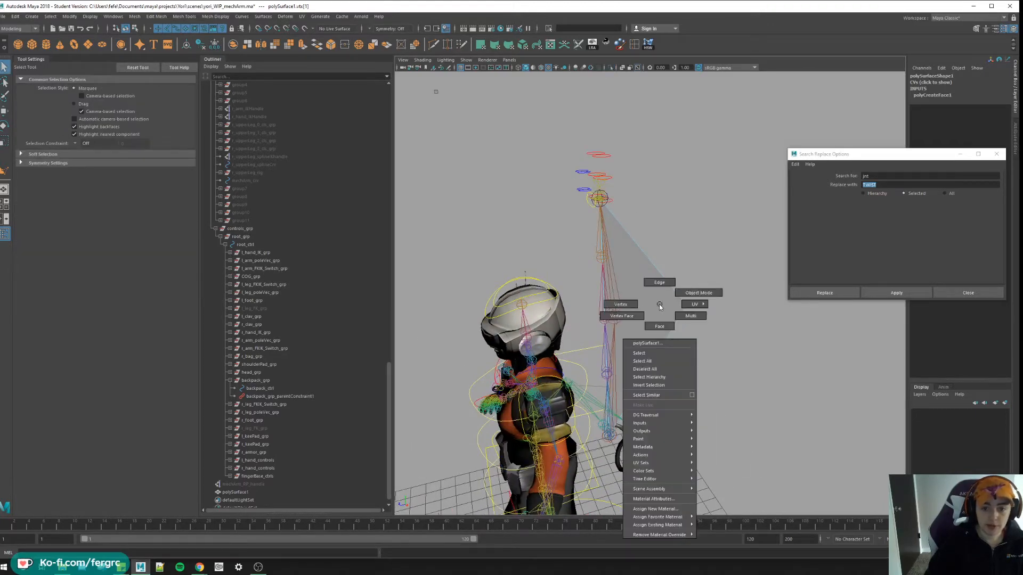
pyautogui.keyDown('alt'); pyautogui.moveTo(703, 273); pyautogui.dragTo(691, 194); pyautogui.keyUp('alt')
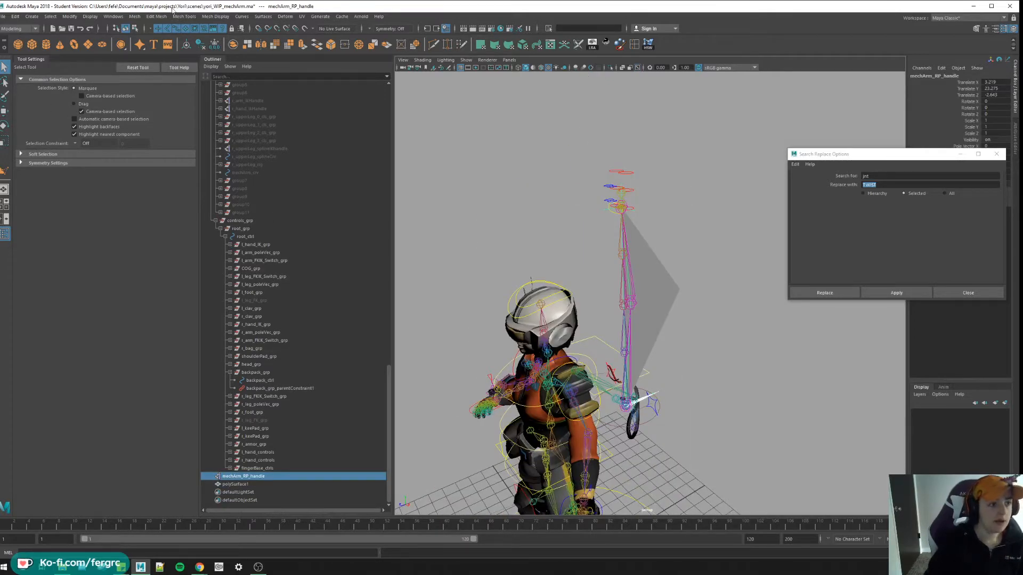
# Create an IK spline handle from mechArm2_TWIST to the end of its joint chain via the Rigging Skeleton menu.
pyautogui.click(18, 29)
pyautogui.click(138, 16)
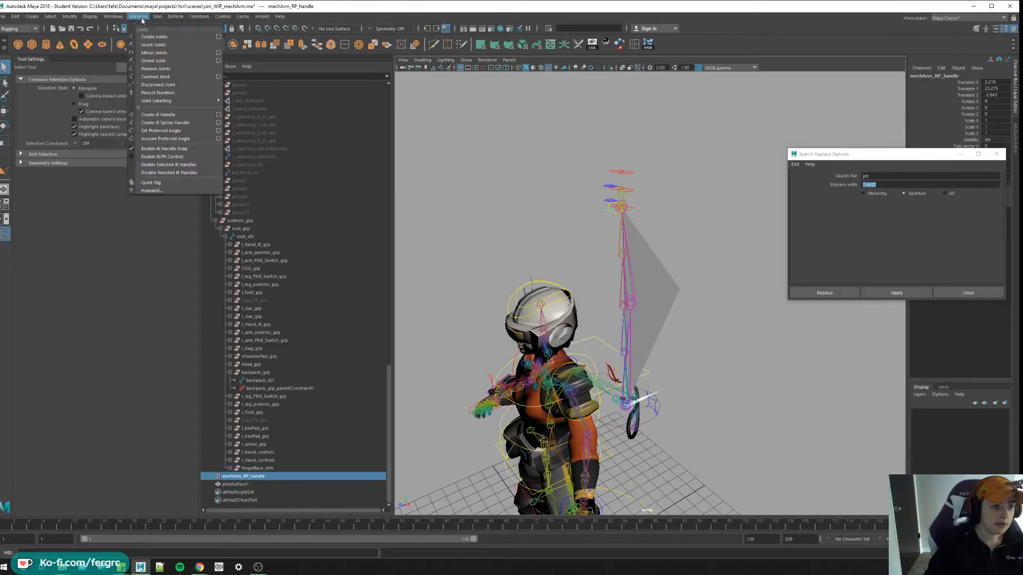
pyautogui.click(179, 124)
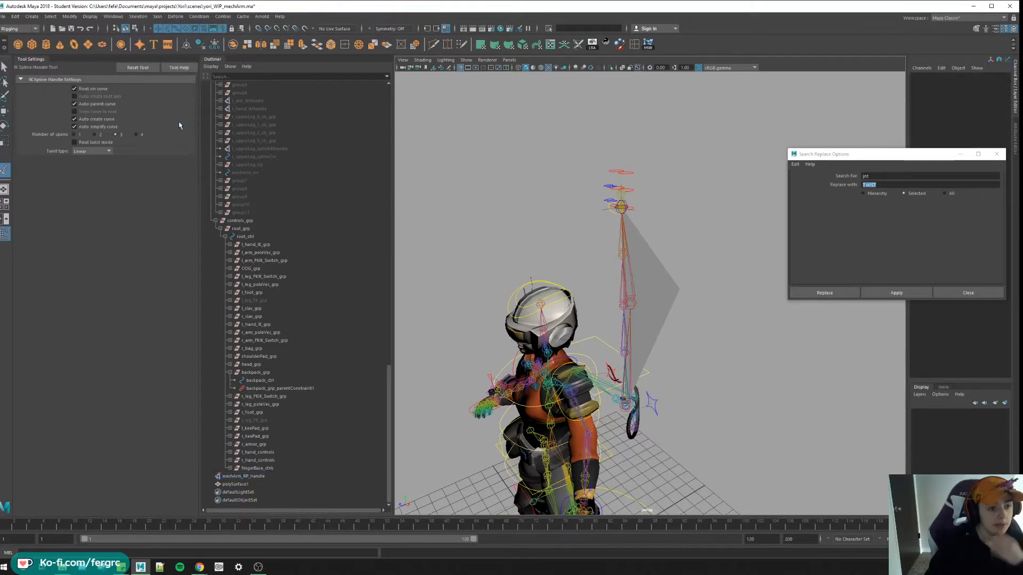
pyautogui.scroll(5, 256, 288)
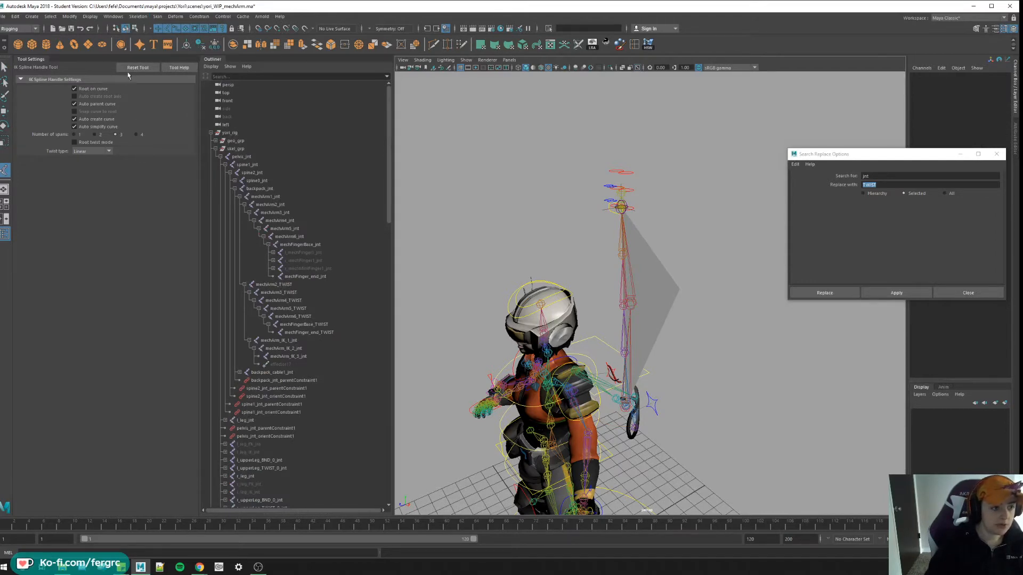
pyautogui.click(280, 286)
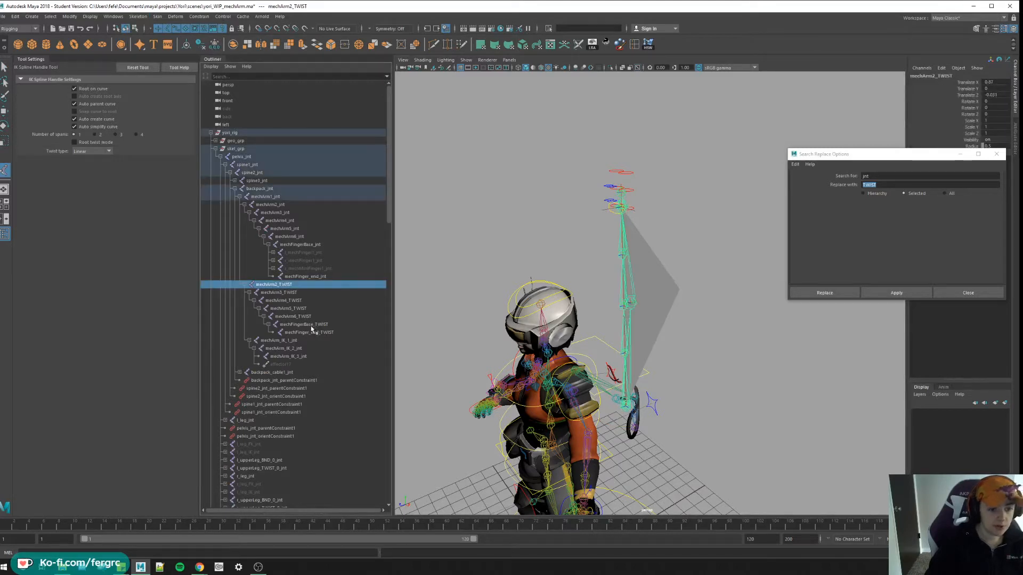
pyautogui.click(303, 326)
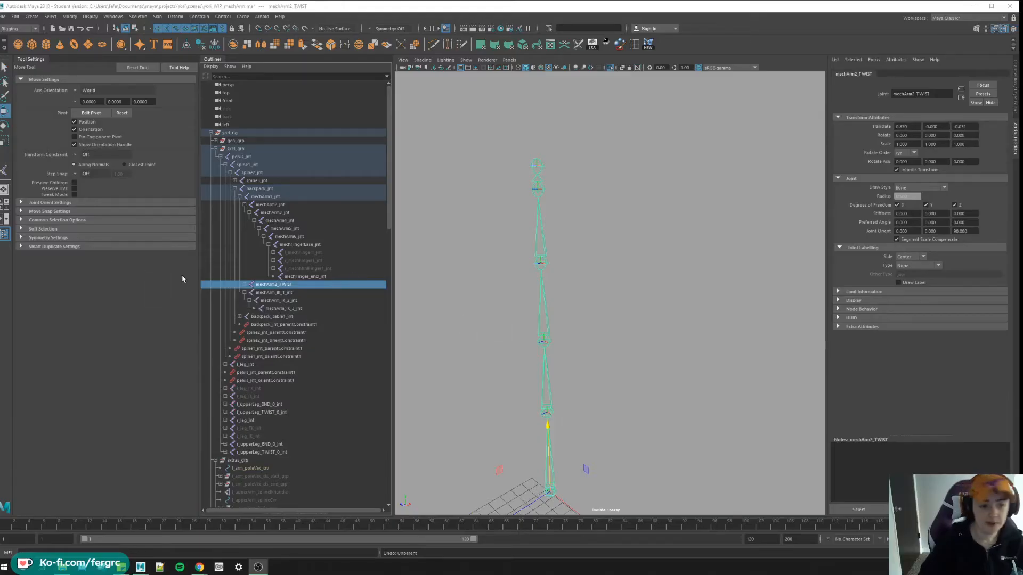
# Expand mechArm2_TWIST in the Outliner and inspect its child twist joints down to mechFingerBase_TWIST.
pyautogui.click(250, 285)
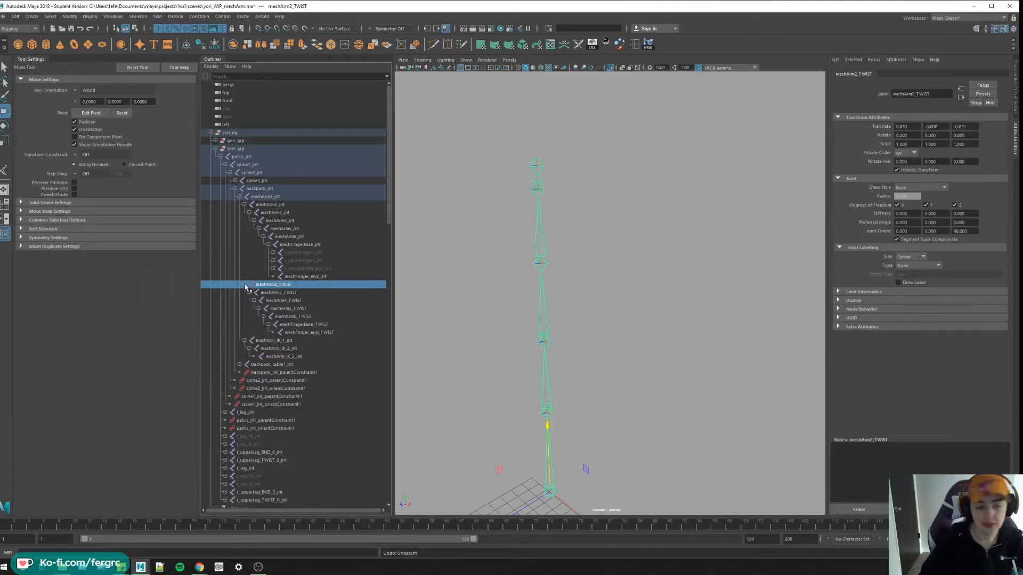
pyautogui.click(279, 292)
pyautogui.click(288, 309)
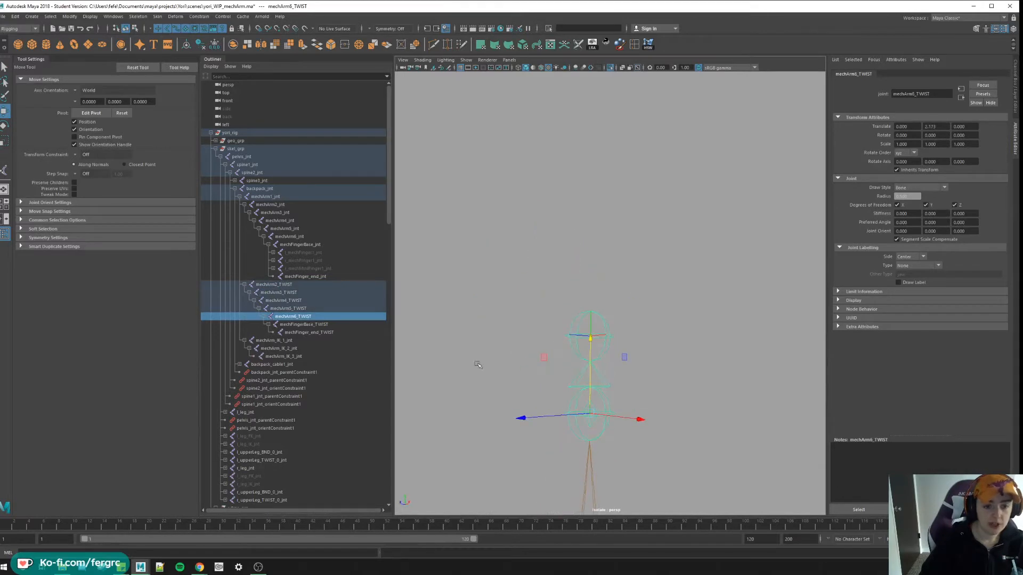
pyautogui.keyDown('alt'); pyautogui.moveTo(559, 416); pyautogui.dragTo(608, 384, button='middle'); pyautogui.keyUp('alt')
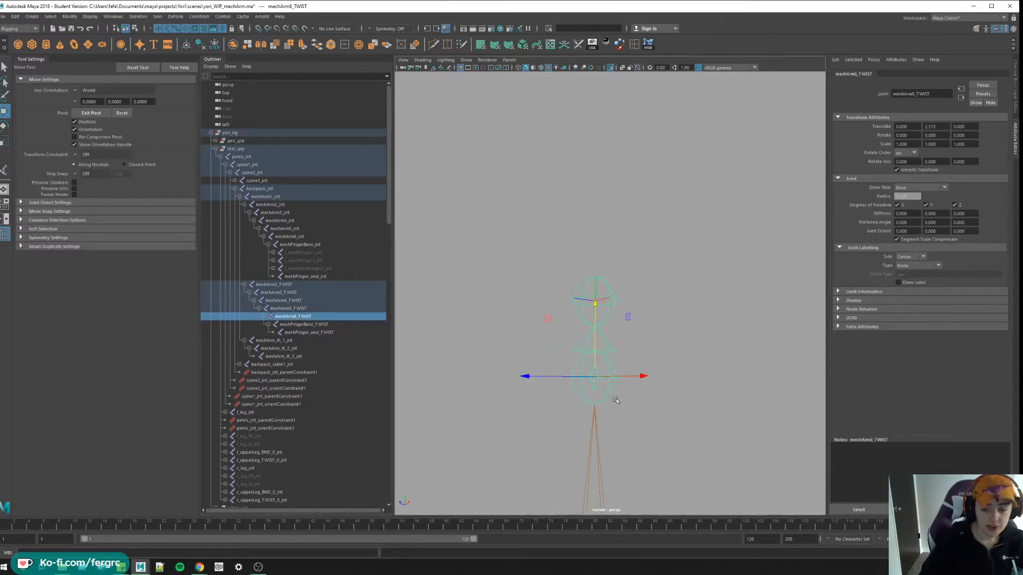
pyautogui.click(301, 325)
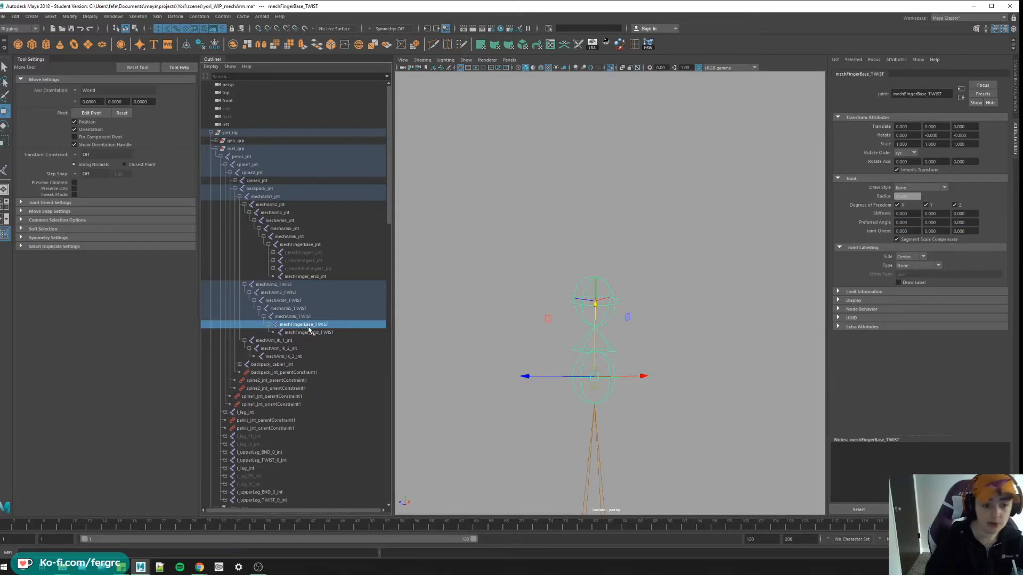
pyautogui.click(300, 316)
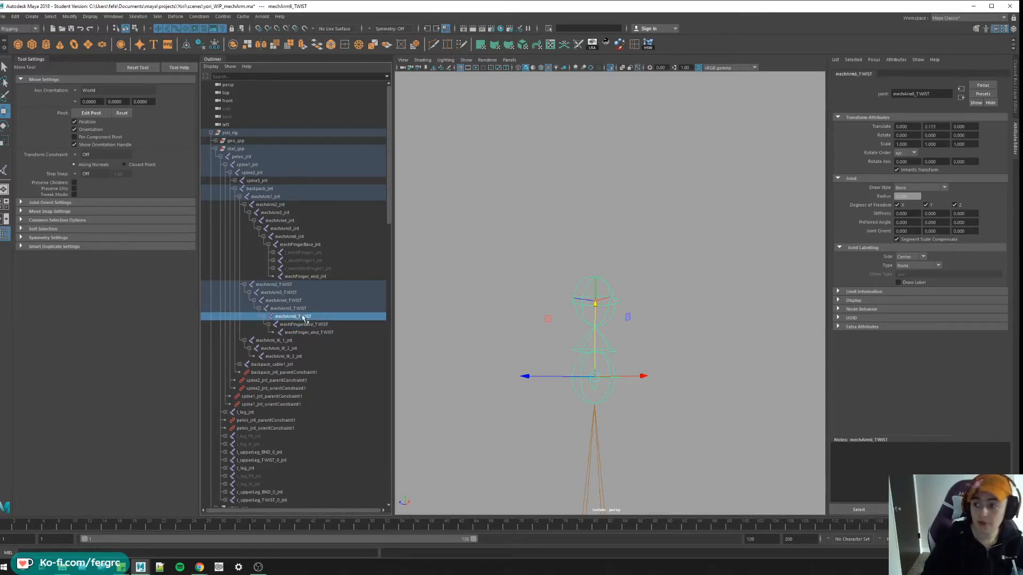
pyautogui.press('Down')
pyautogui.press('Down')
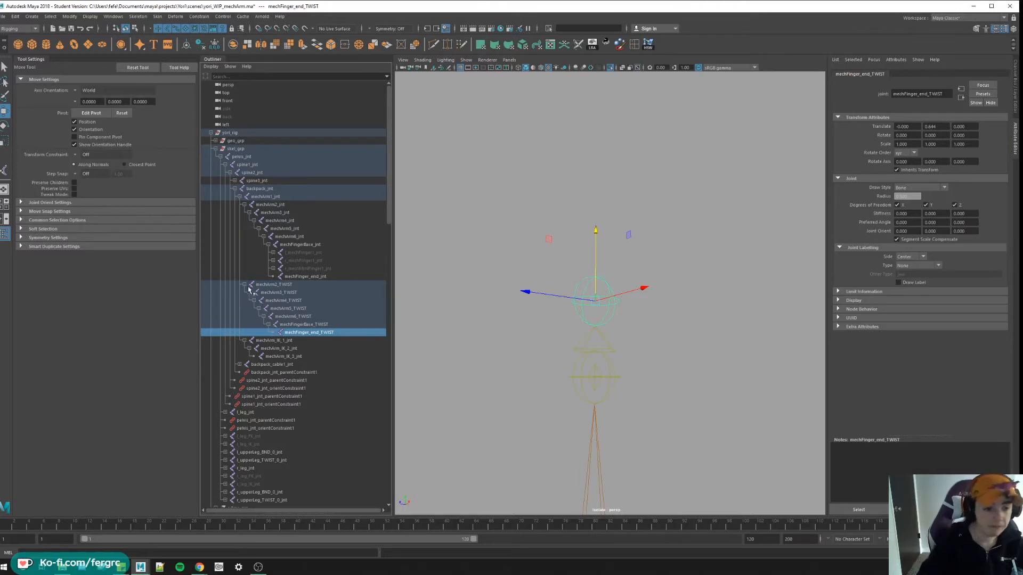
pyautogui.press('Up')
pyautogui.press('Up')
# Create a spline IK handle from mechArm2_TWIST to the chain end and select its generated curve8.
pyautogui.click(7, 173)
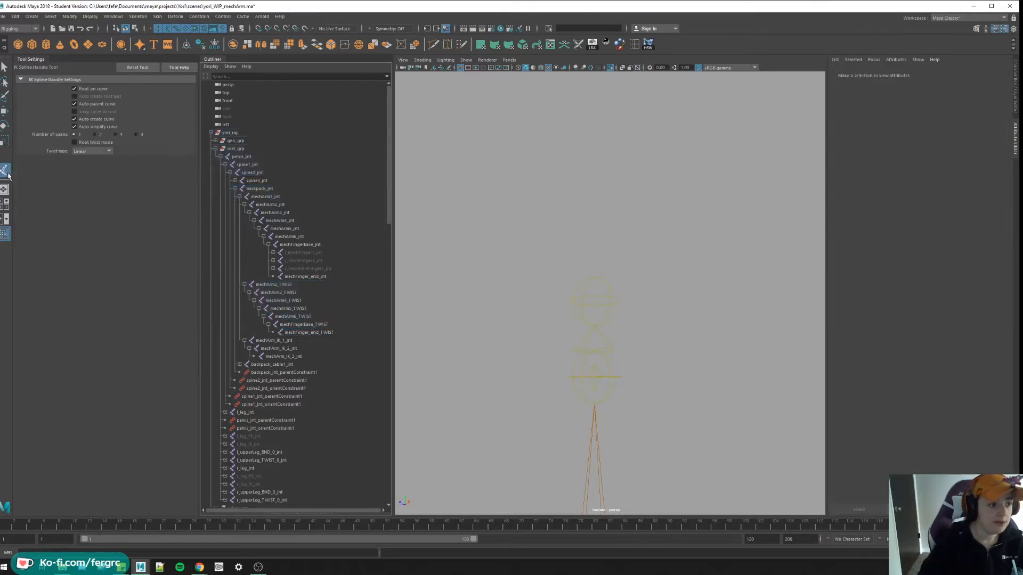
pyautogui.click(286, 285)
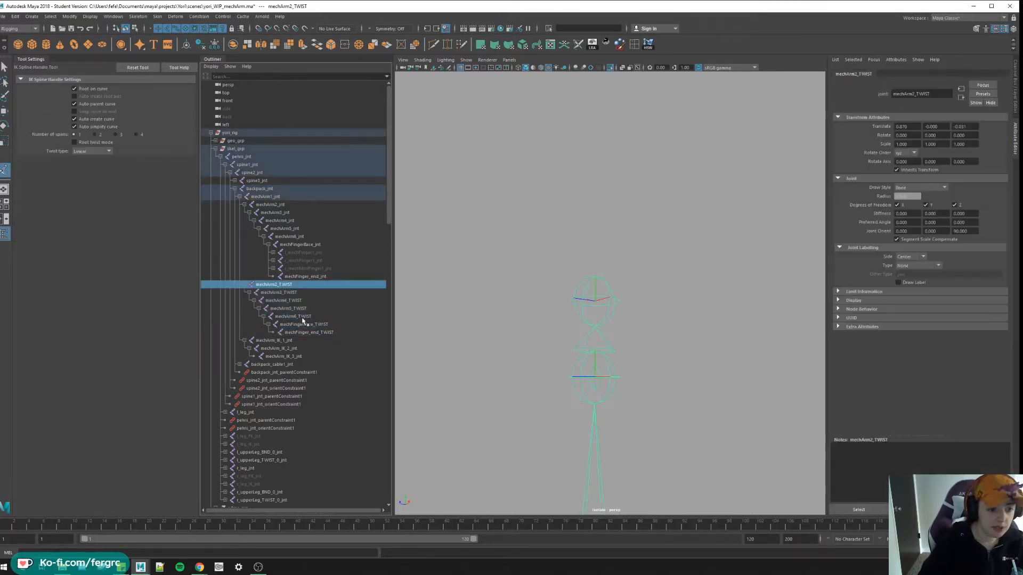
pyautogui.click(291, 317)
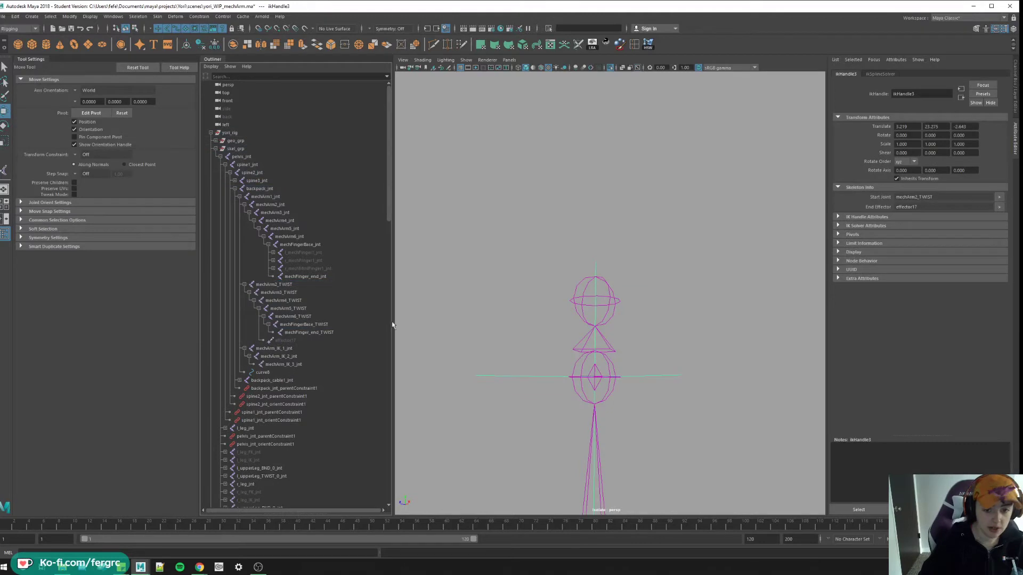
pyautogui.click(278, 285)
pyautogui.click(299, 325)
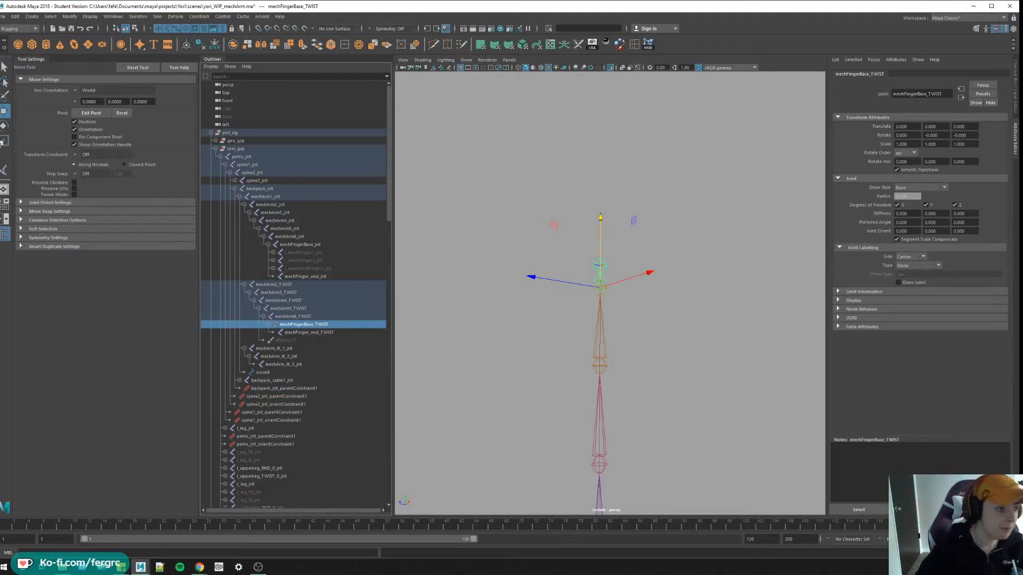
pyautogui.click(280, 372)
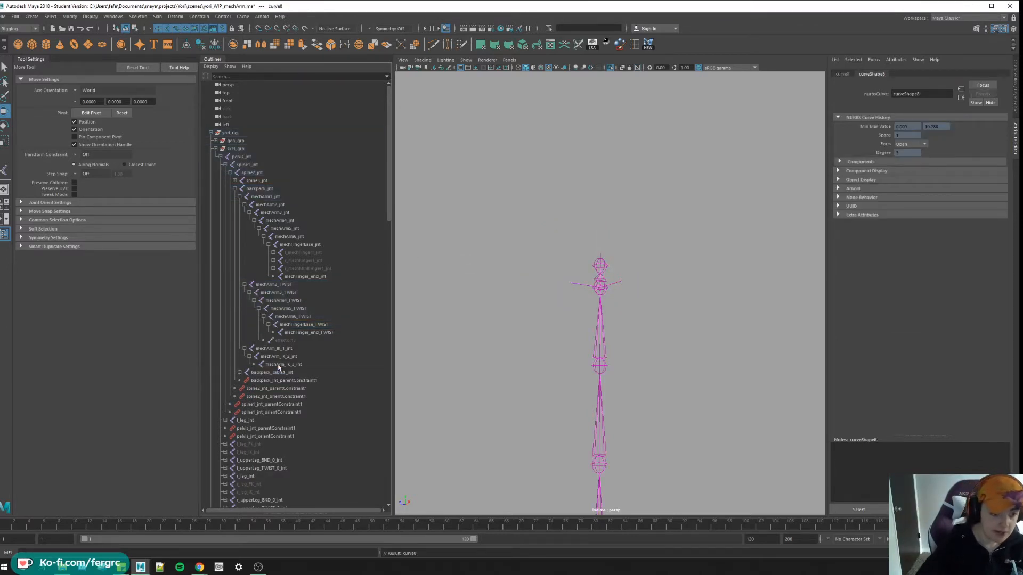
# Unparent curve8 to world level and rename it mechArm_Spline_crv.
pyautogui.hotkey('shift', 'p')
pyautogui.doubleClick(240, 476)
pyautogui.write('mechArm_S')
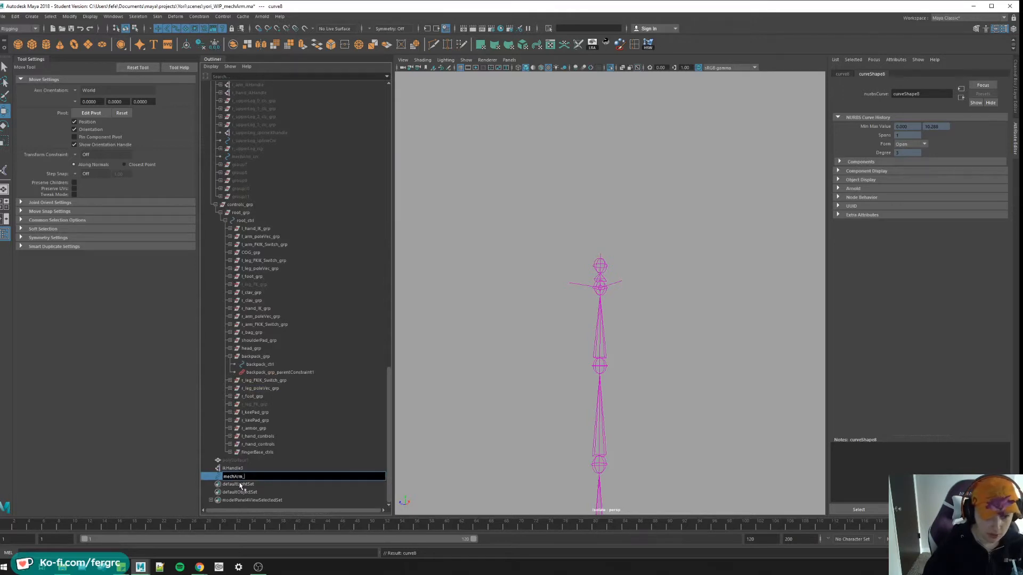
pyautogui.write('pline_handle')
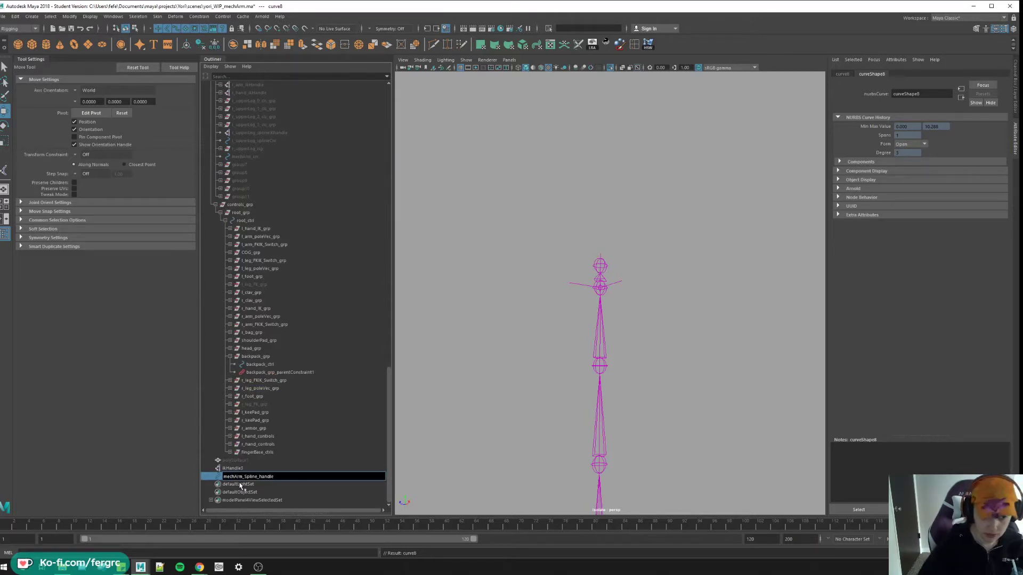
pyautogui.doubleClick(247, 477)
pyautogui.hotkey('ctrl', 'c')
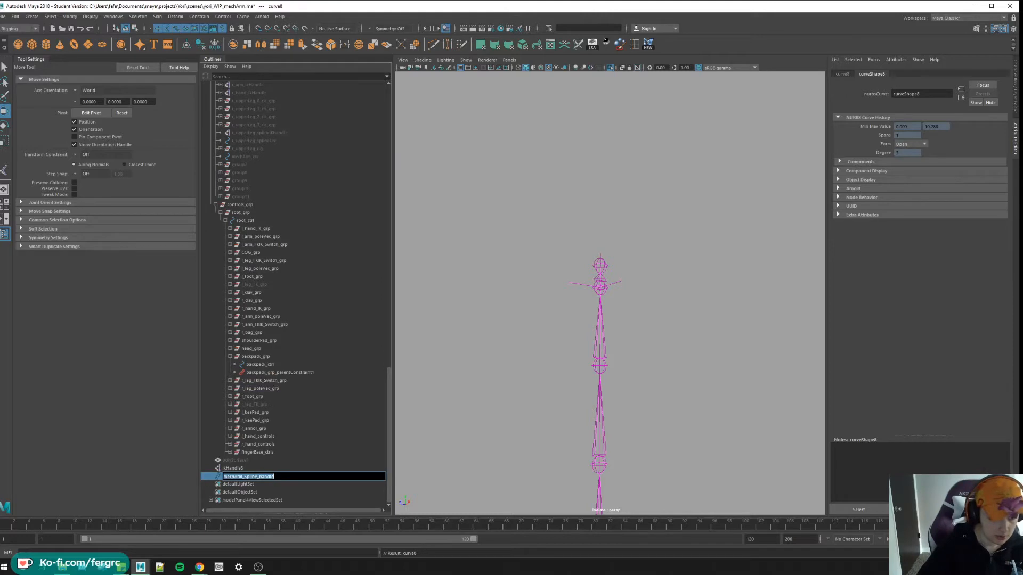
pyautogui.doubleClick(268, 476)
pyautogui.write('crv')
pyautogui.press('Return')
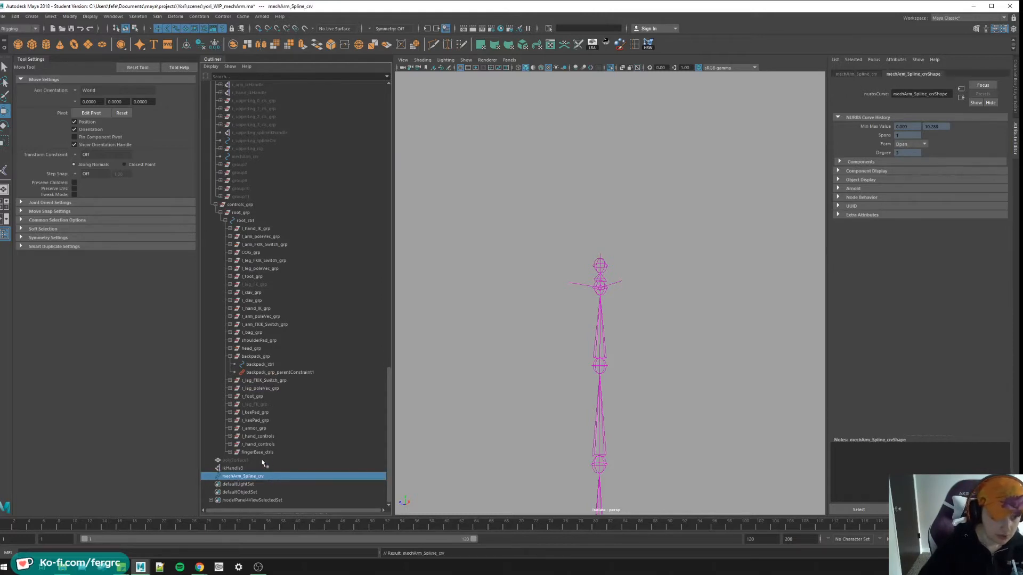
# Rename the spline IK handle to mechArm_Spline_handle.
pyautogui.doubleClick(260, 469)
pyautogui.hotkey('ctrl', 'v')
pyautogui.press('Return')
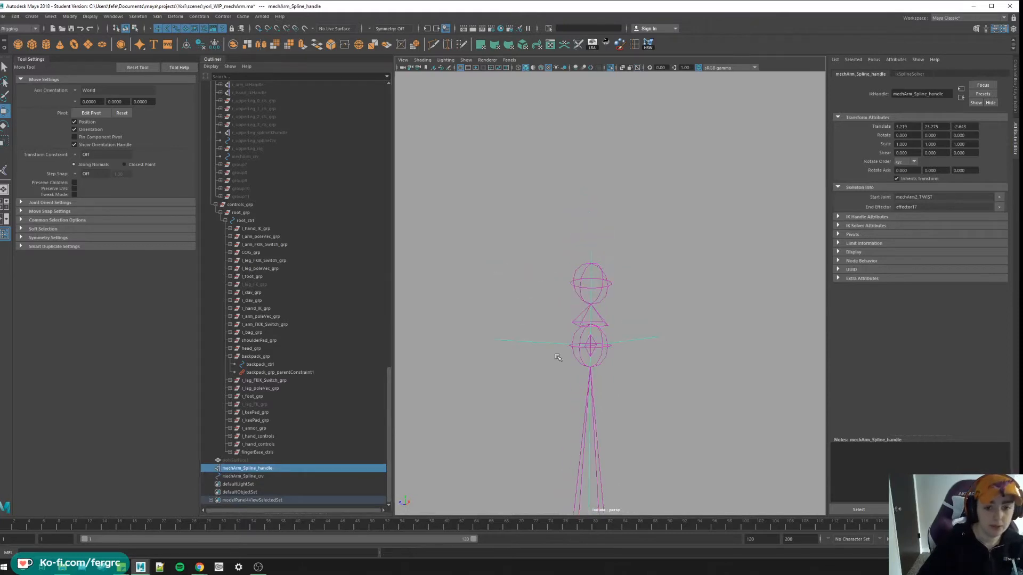
pyautogui.scroll(10, 288, 320)
# Create a Single-Chain Solver IK handle from mechFingerBase_TWIST to mechFinger_end_TWIST.
pyautogui.click(4, 171)
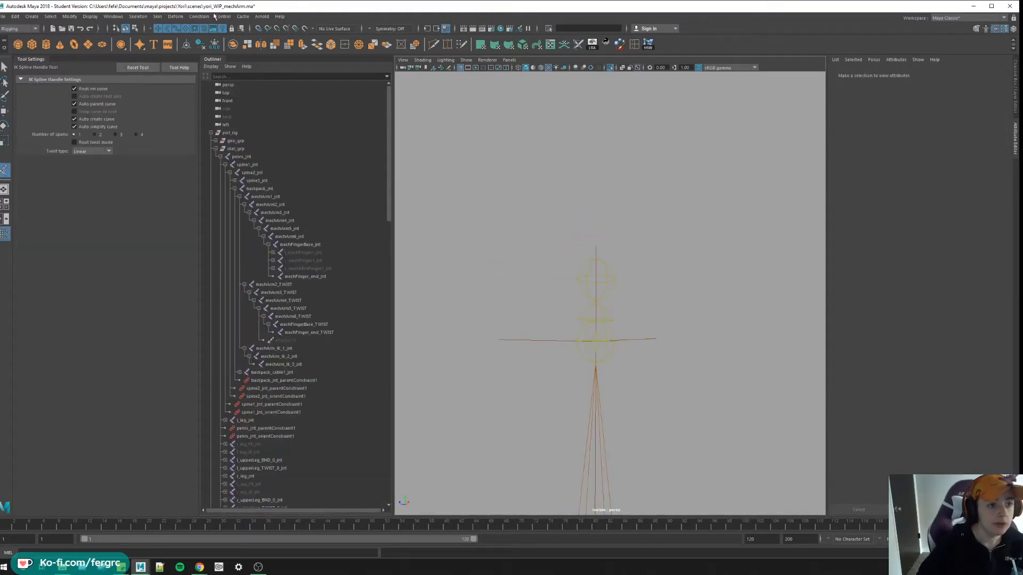
pyautogui.click(148, 16)
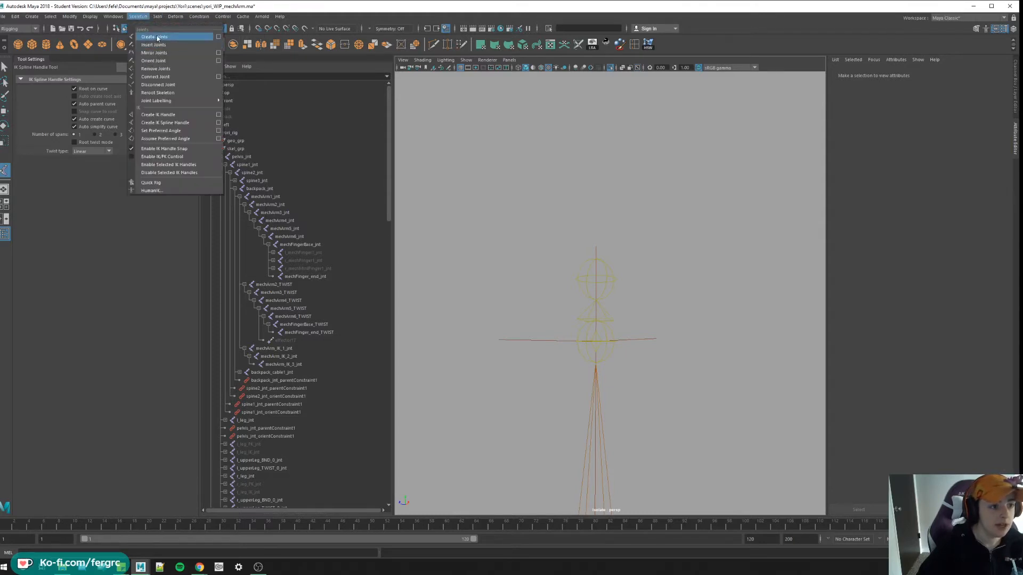
pyautogui.click(161, 115)
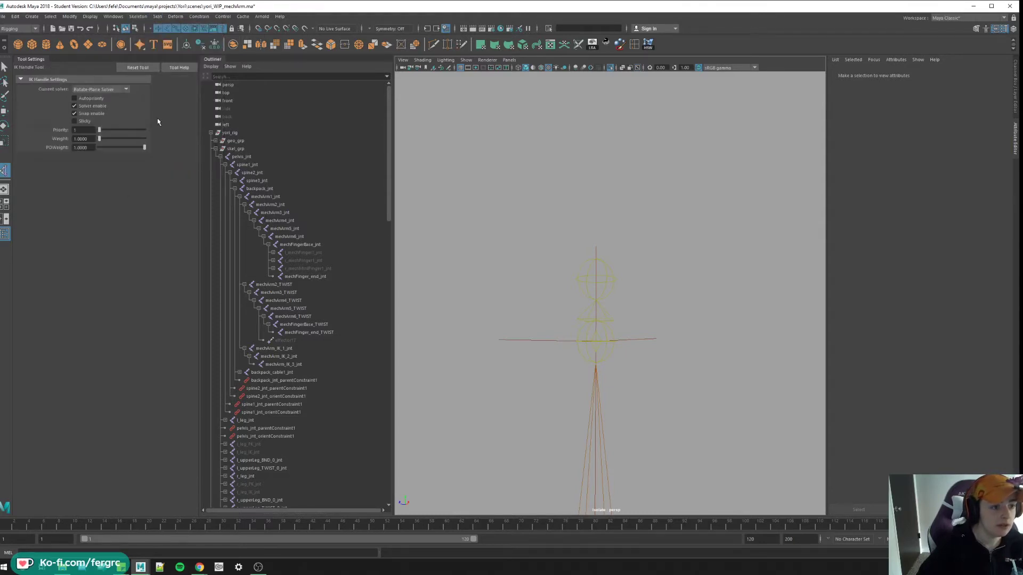
pyautogui.click(96, 89)
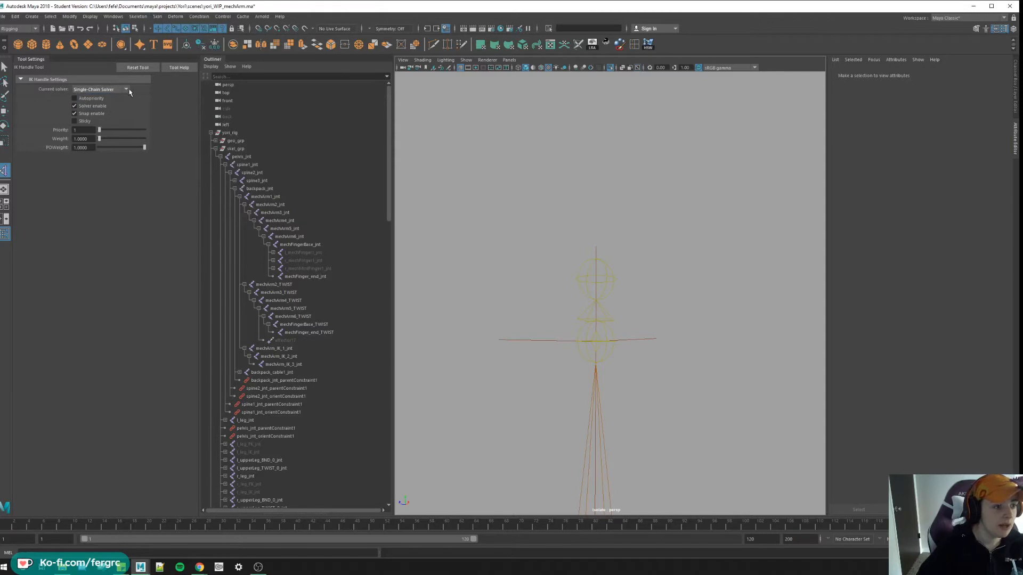
pyautogui.click(318, 325)
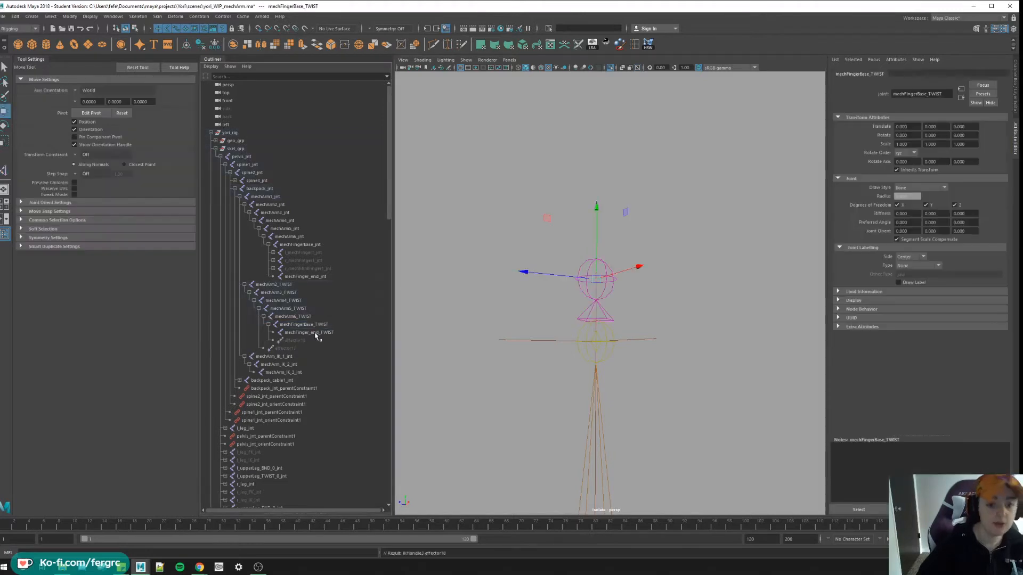
pyautogui.click(318, 338)
pyautogui.scroll(-2, 582, 355)
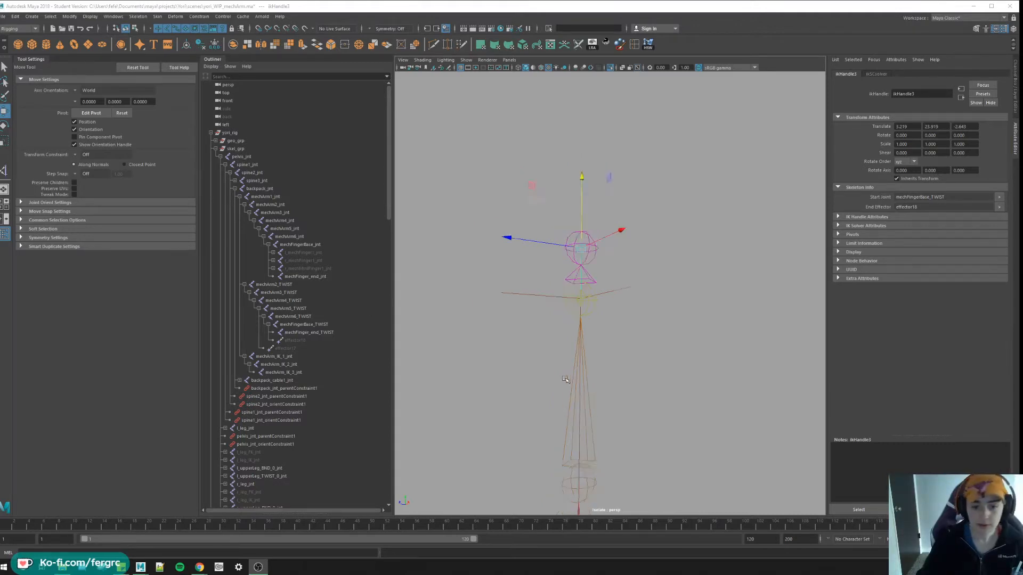
# Rename the new IK handle to mechArm_SC_handle, then select polySurface1.
pyautogui.moveTo(480, 336)
pyautogui.keyDown('alt'); pyautogui.mouseDown()
pyautogui.moveTo(591, 354)
pyautogui.moveTo(608, 386)
pyautogui.mouseUp(); pyautogui.keyUp('alt')
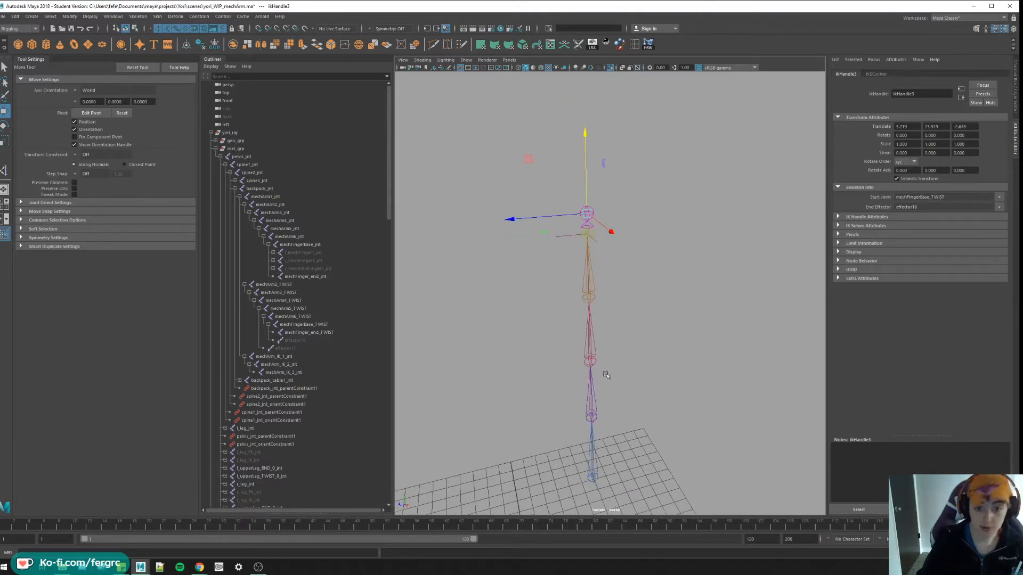
pyautogui.scroll(-10, 304, 320)
pyautogui.doubleClick(239, 477)
pyautogui.write('mechArm_SC_hdl')
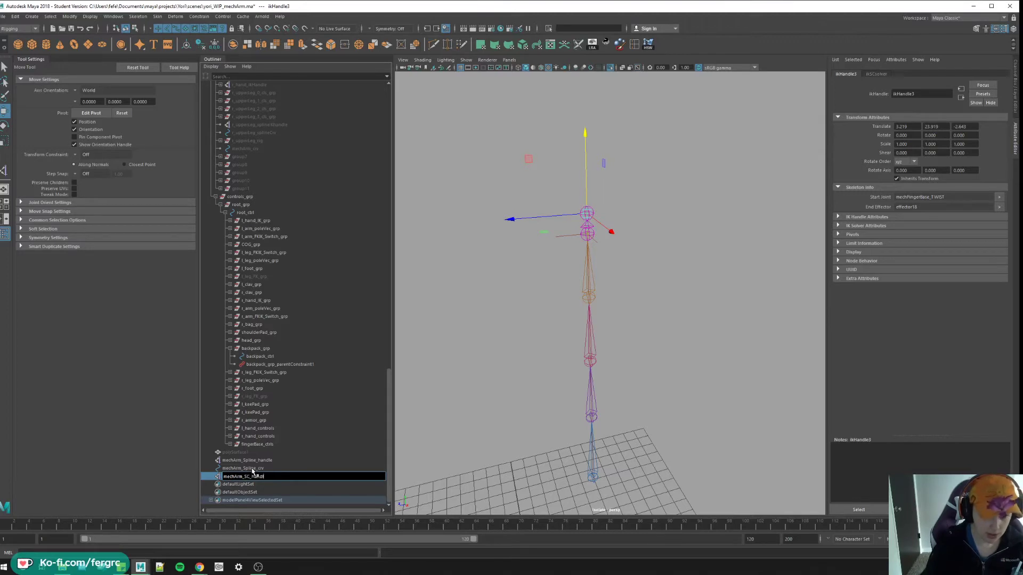
pyautogui.write('andle')
pyautogui.press('Return')
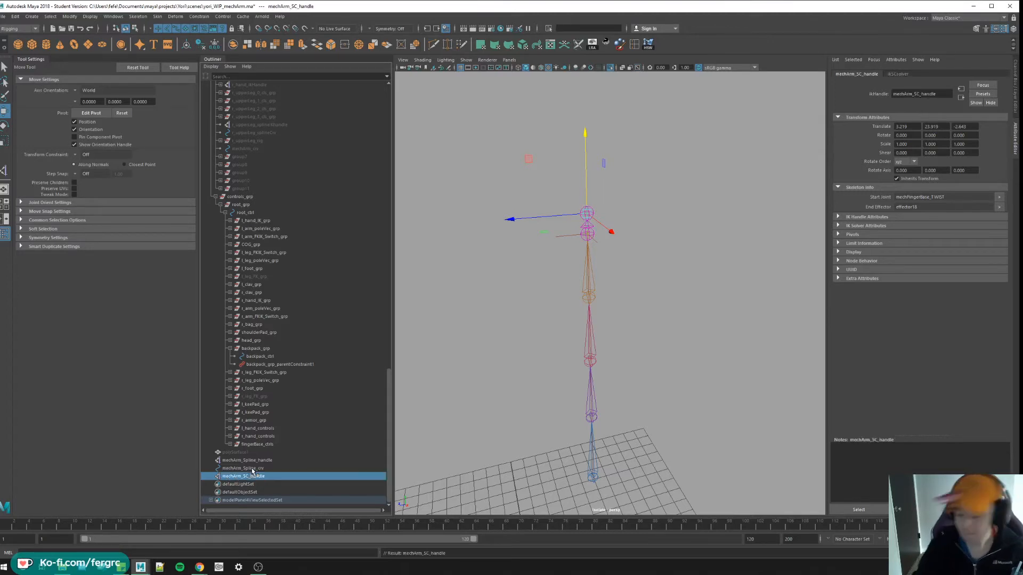
pyautogui.click(248, 461)
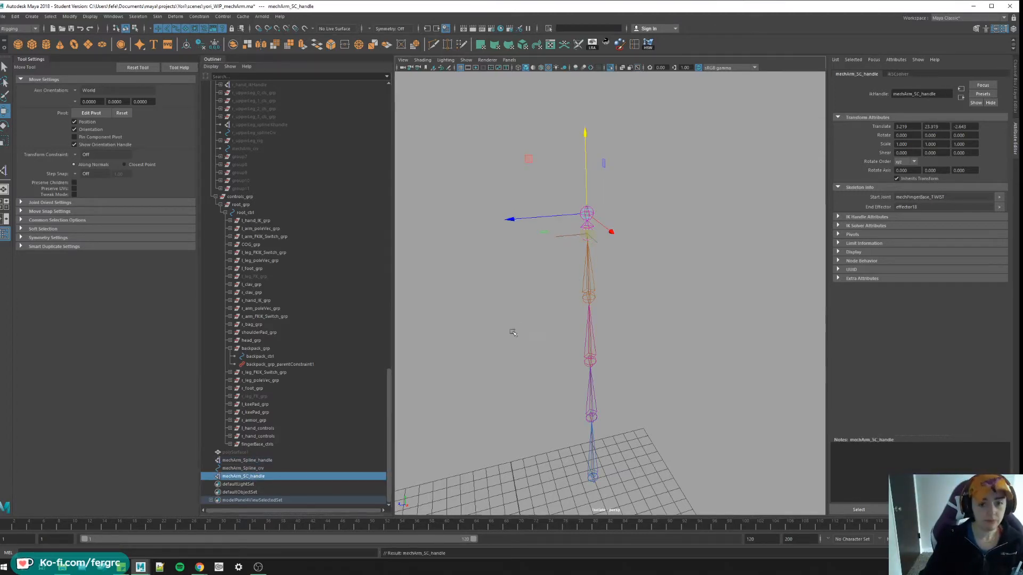
pyautogui.click(236, 453)
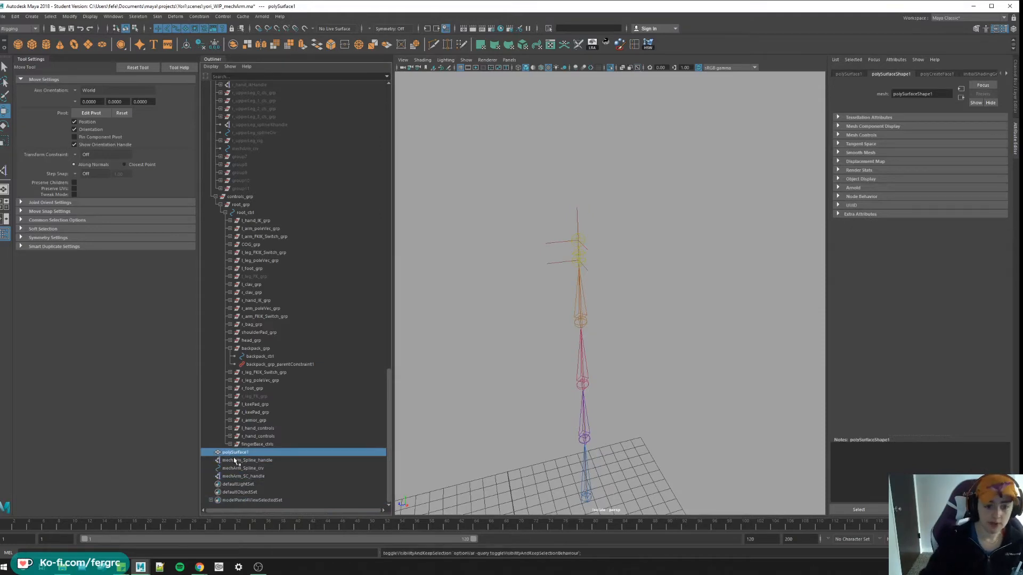
# Show the full scene and create a NURBS circle at the origin.
pyautogui.click(609, 67)
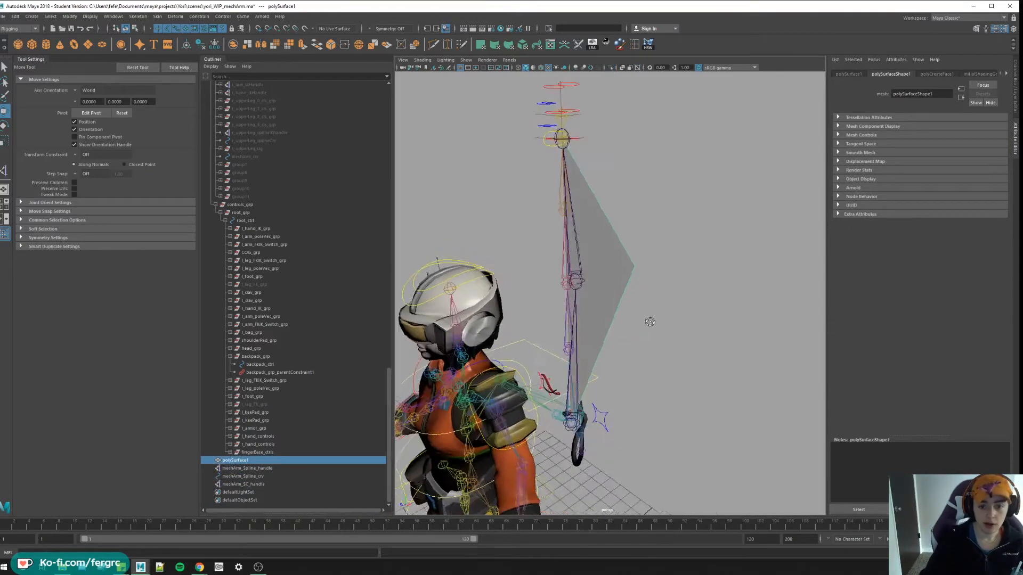
pyautogui.moveTo(560, 320)
pyautogui.keyDown('alt'); pyautogui.mouseDown()
pyautogui.moveTo(643, 350)
pyautogui.moveTo(591, 264)
pyautogui.mouseUp(); pyautogui.keyUp('alt')
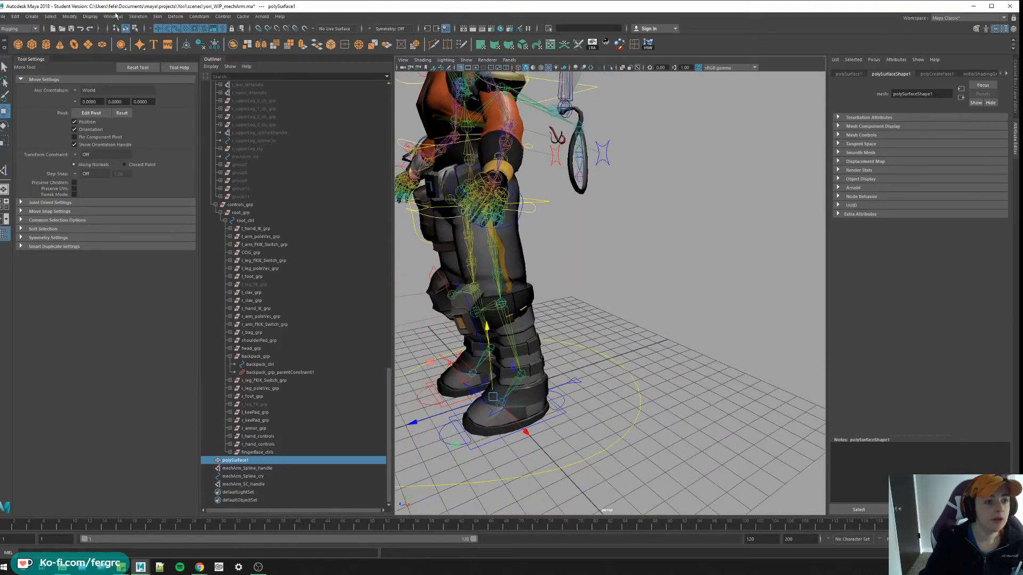
pyautogui.click(32, 17)
pyautogui.click(158, 93)
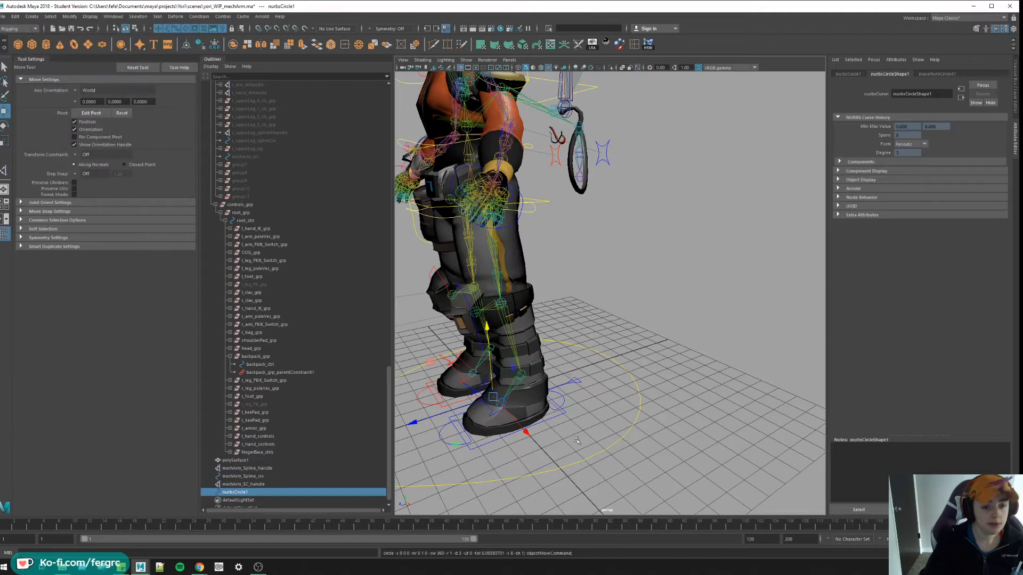
pyautogui.scroll(3, 609, 240)
pyautogui.scroll(3, 609, 240)
# Isolate the new circle and scale it down to a small size.
pyautogui.click(609, 68)
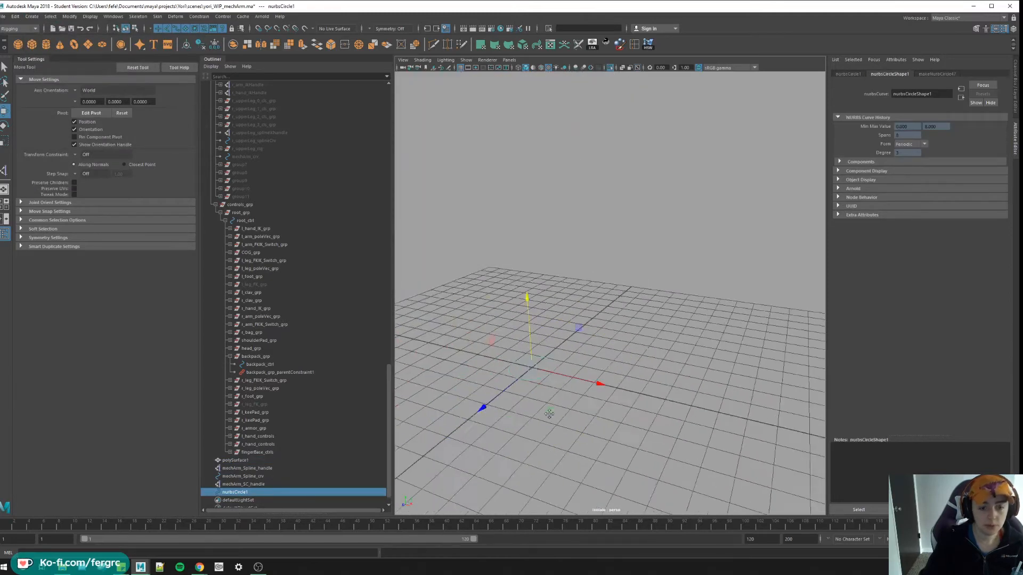
pyautogui.keyDown('alt'); pyautogui.moveTo(559, 320); pyautogui.dragTo(607, 280); pyautogui.keyUp('alt')
pyautogui.rightClick(552, 318)
pyautogui.click(526, 324)
pyautogui.keyDown('alt'); pyautogui.moveTo(525, 324); pyautogui.dragTo(560, 312); pyautogui.keyUp('alt')
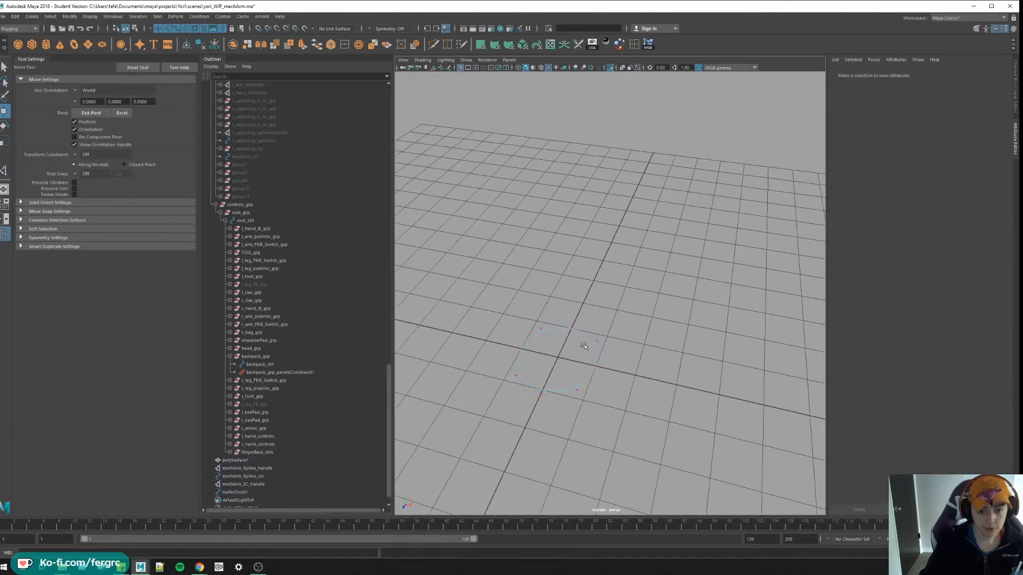
pyautogui.click(529, 313)
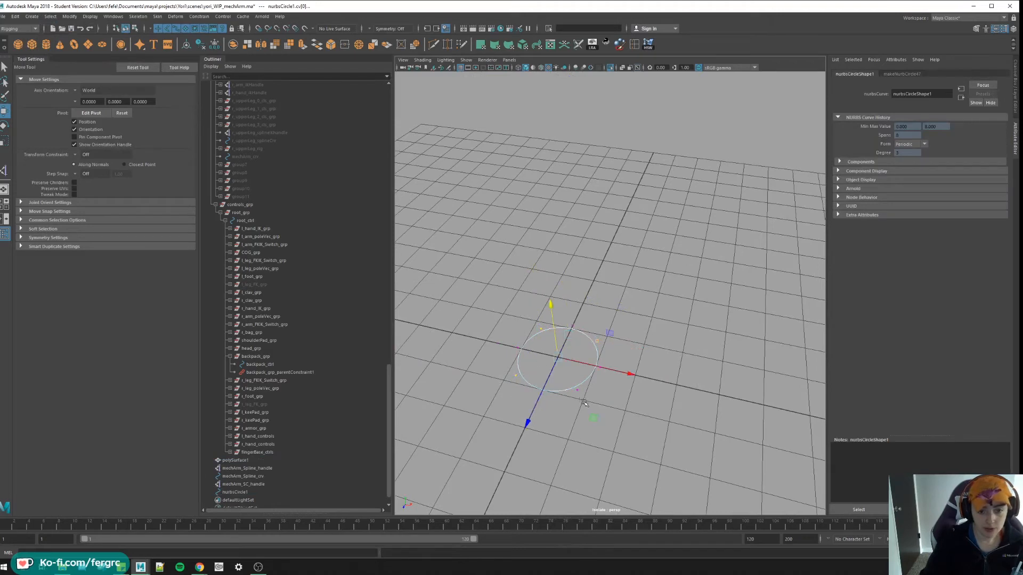
pyautogui.press('e')
pyautogui.press('w')
pyautogui.press('r')
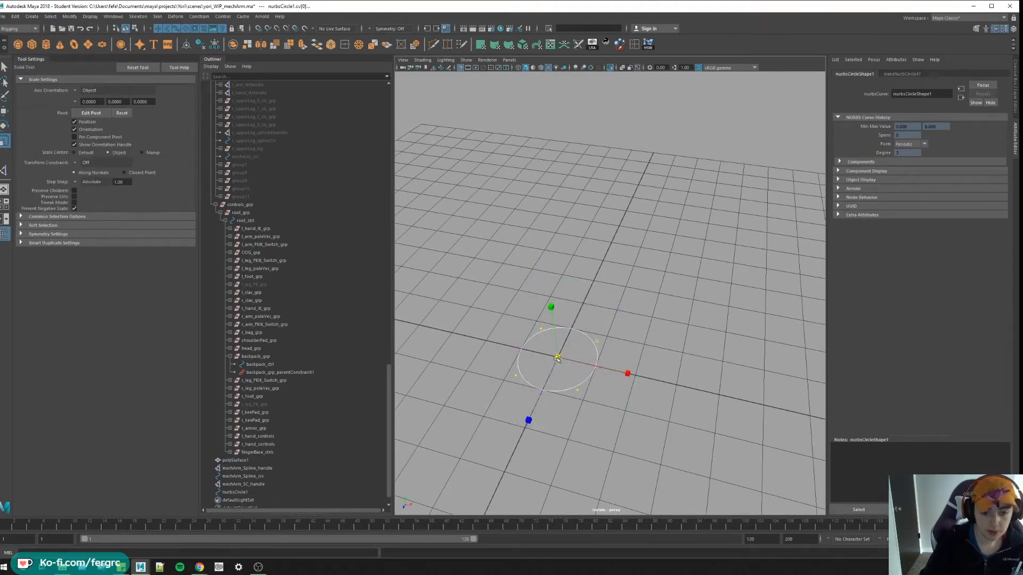
pyautogui.moveTo(558, 358); pyautogui.dragTo(643, 393)
pyautogui.press('q')
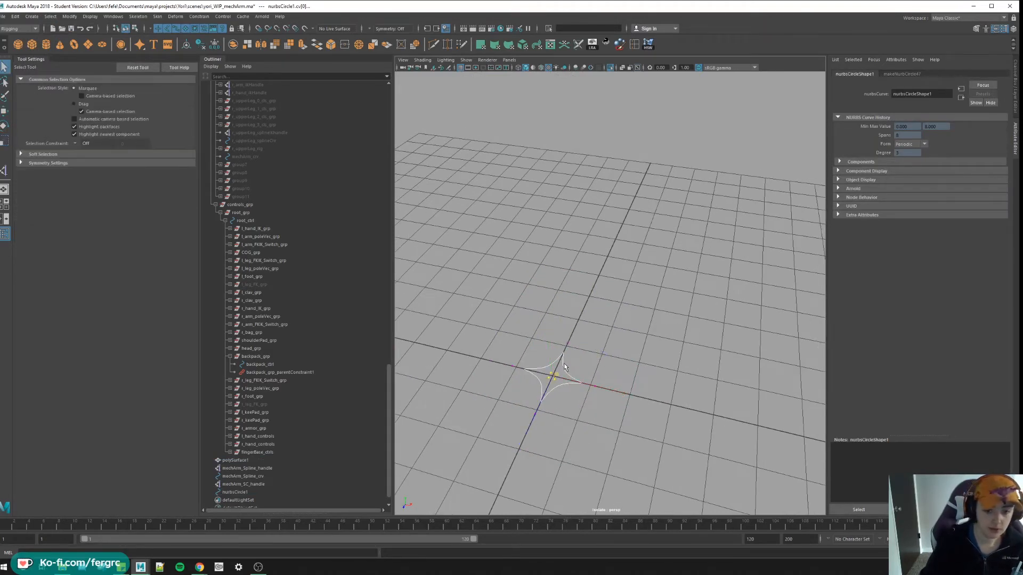
# Switch to the circle's control vertices to shape the four-pointed star, then exit isolate.
pyautogui.rightClick(555, 369)
pyautogui.click(554, 341)
pyautogui.moveTo(638, 263)
pyautogui.keyDown('alt'); pyautogui.mouseDown()
pyautogui.moveTo(631, 288)
pyautogui.moveTo(655, 303)
pyautogui.moveTo(687, 288)
pyautogui.mouseUp(); pyautogui.keyUp('alt')
pyautogui.click(612, 67)
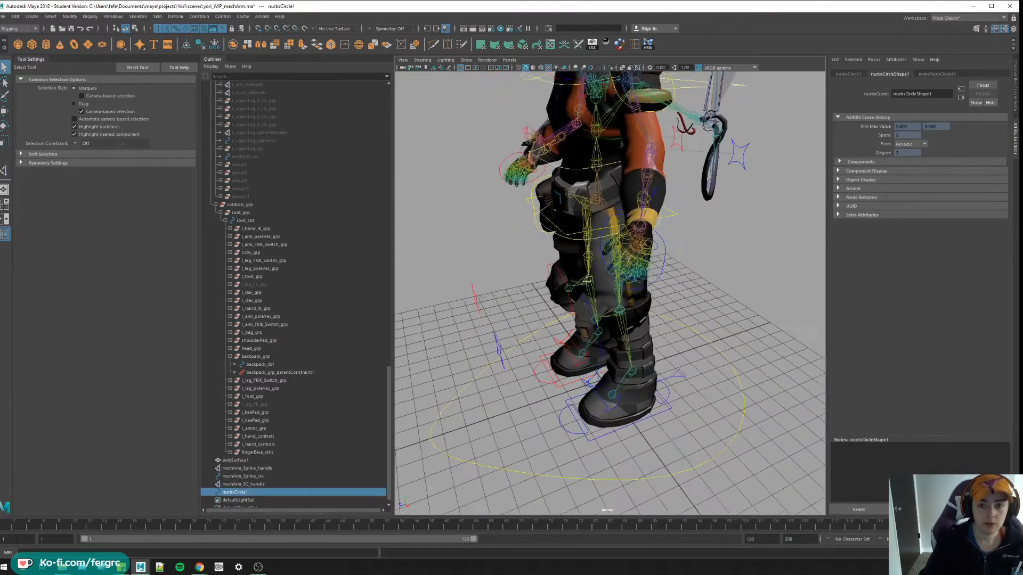
# Rename nurbsCircle1 to mechArm_poleVector_ctrl and select it beside the mech arm.
pyautogui.doubleClick(240, 492)
pyautogui.write('nec')
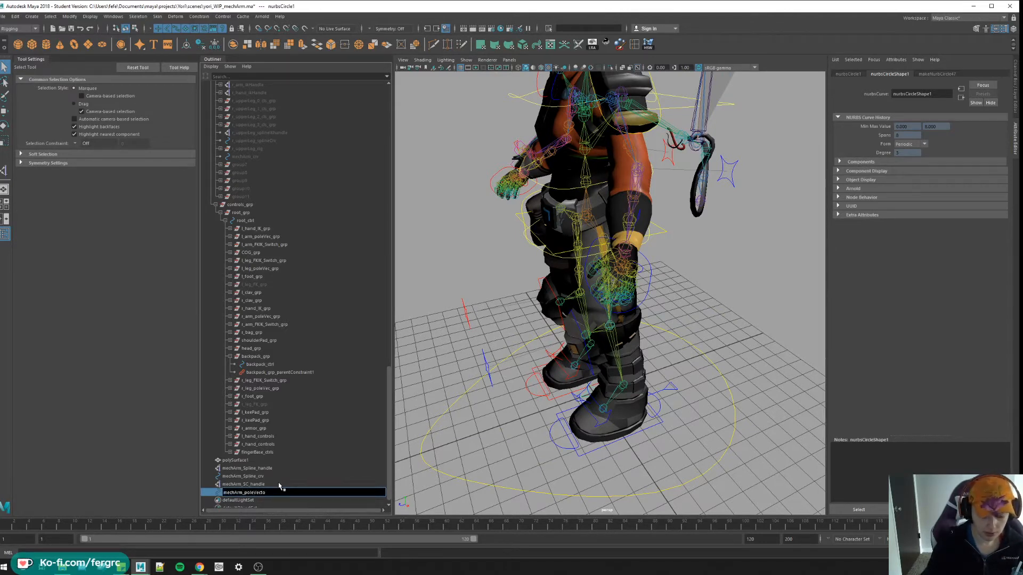
pyautogui.write('trl')
pyautogui.press('Return')
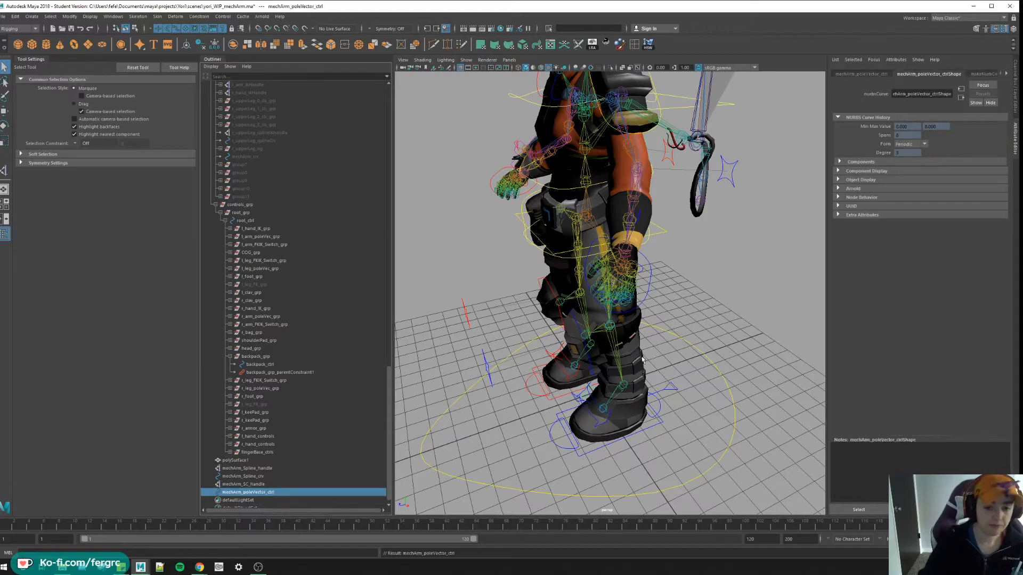
pyautogui.press('w')
pyautogui.keyDown('alt'); pyautogui.moveTo(637, 365); pyautogui.dragTo(598, 397); pyautogui.keyUp('alt')
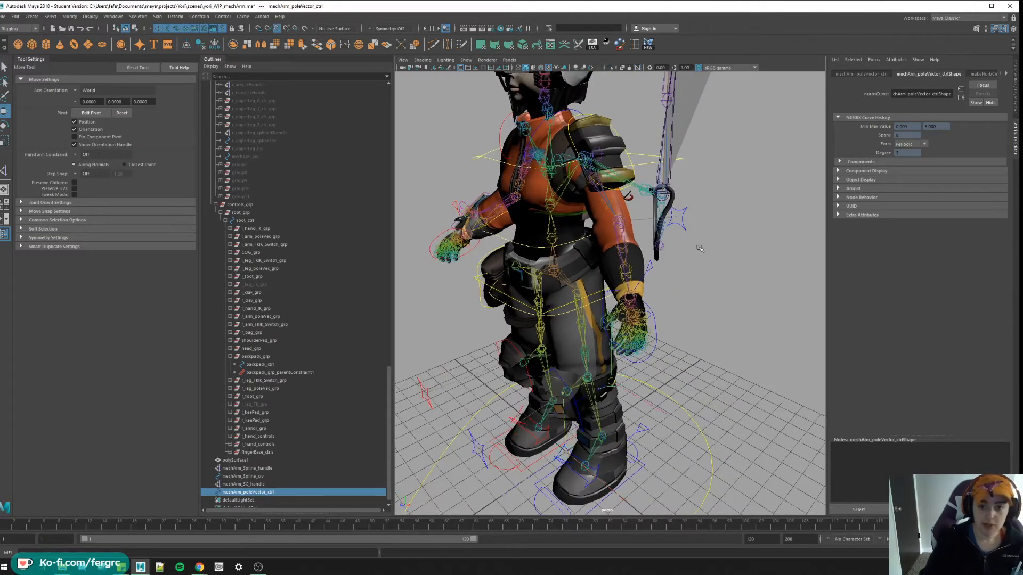
pyautogui.keyDown('alt'); pyautogui.moveTo(607, 320); pyautogui.dragTo(560, 383); pyautogui.keyUp('alt')
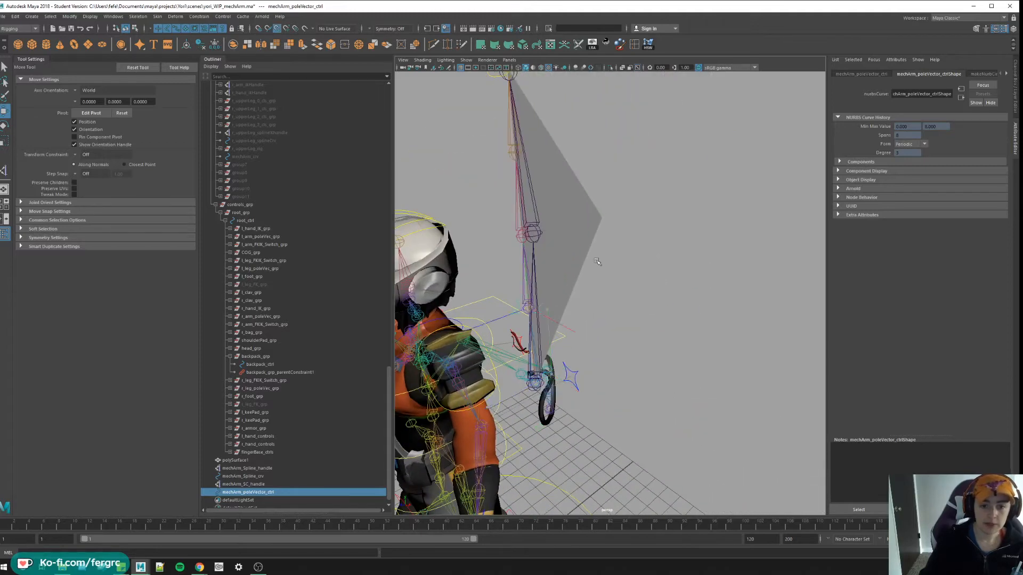
pyautogui.keyDown('alt'); pyautogui.moveTo(559, 200); pyautogui.dragTo(563, 279); pyautogui.keyUp('alt')
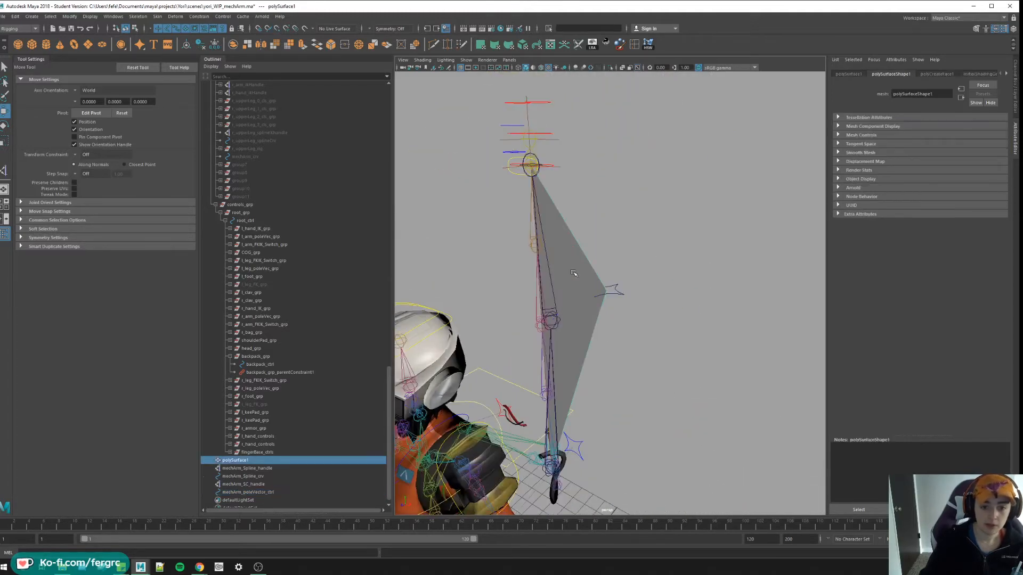
pyautogui.click(579, 267)
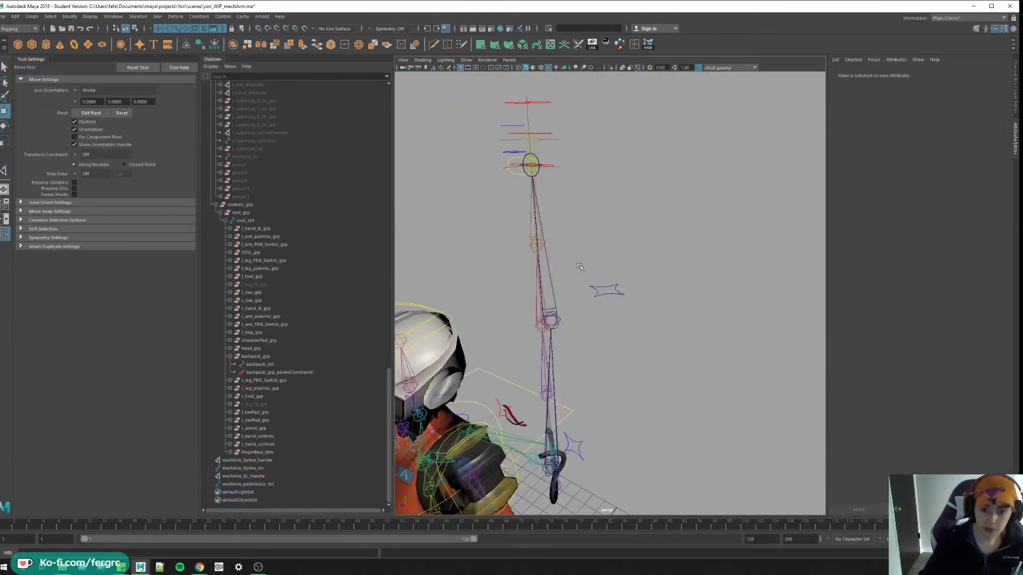
pyautogui.click(606, 292)
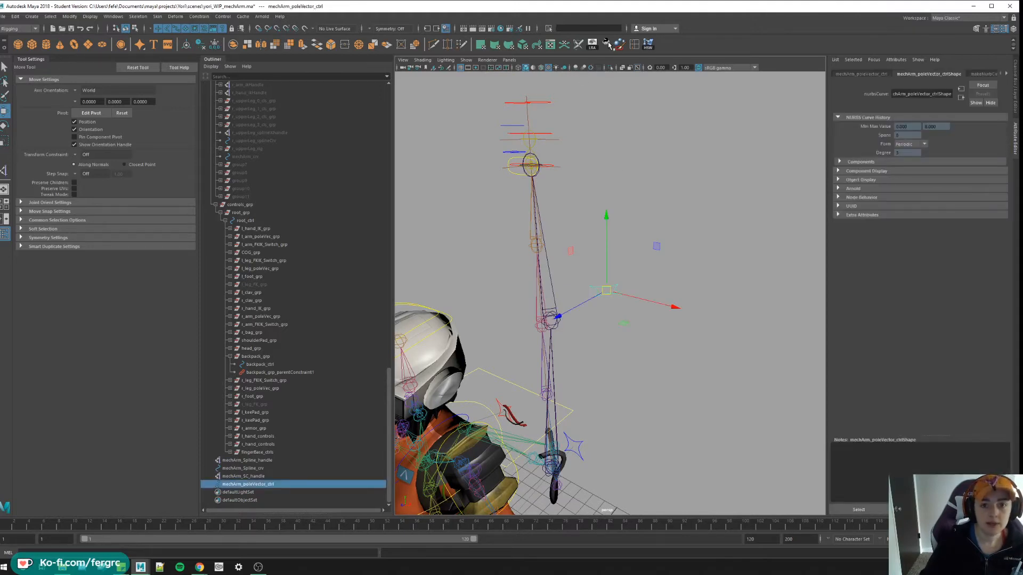
# Group the control under mechArm_poleVector_grp, test-rotate it twice and undo both rotations.
pyautogui.press('F8')
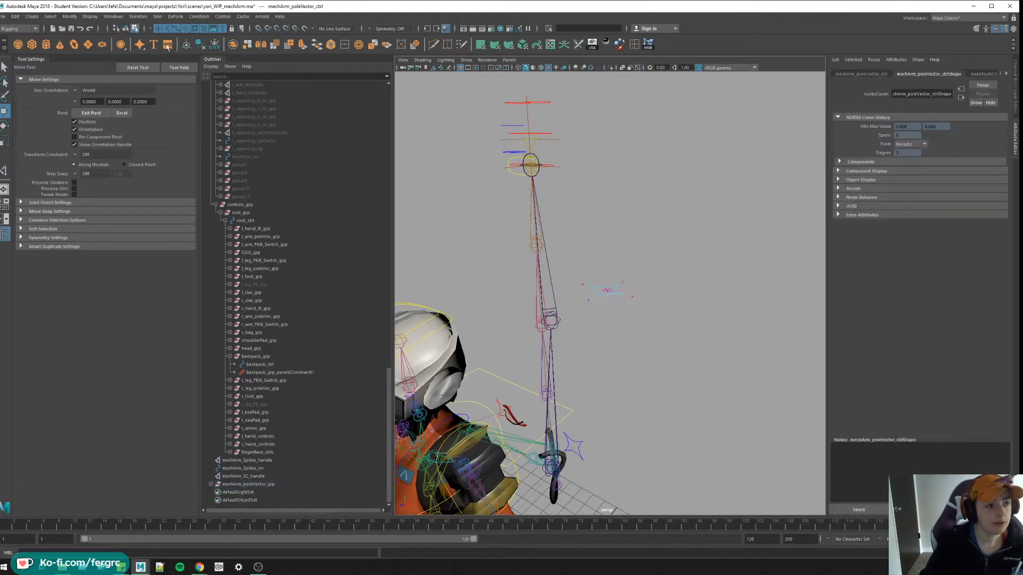
pyautogui.press('F8')
pyautogui.click(649, 256)
pyautogui.press('e')
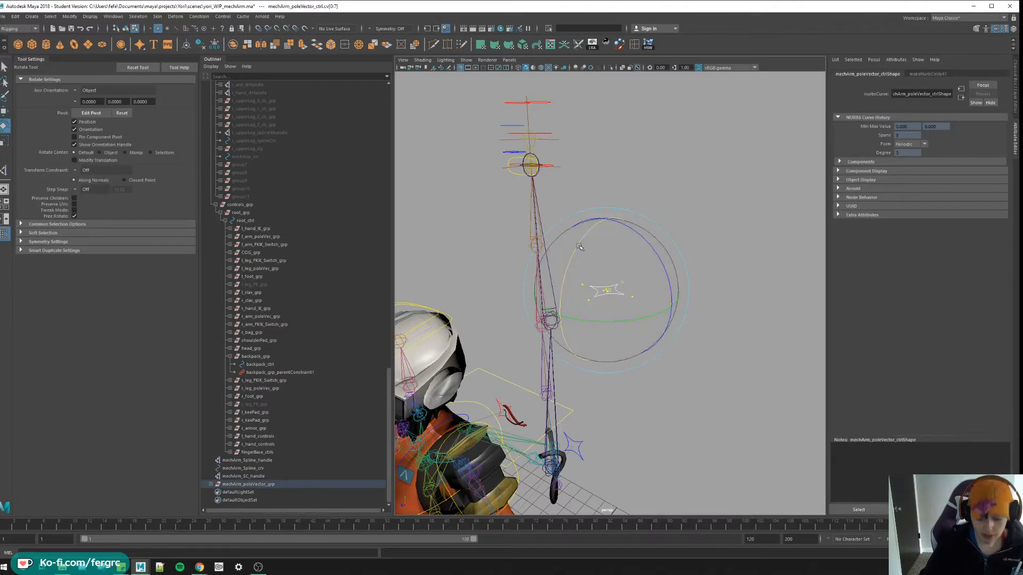
pyautogui.moveTo(581, 247); pyautogui.dragTo(590, 315)
pyautogui.hotkey('ctrl', 'z')
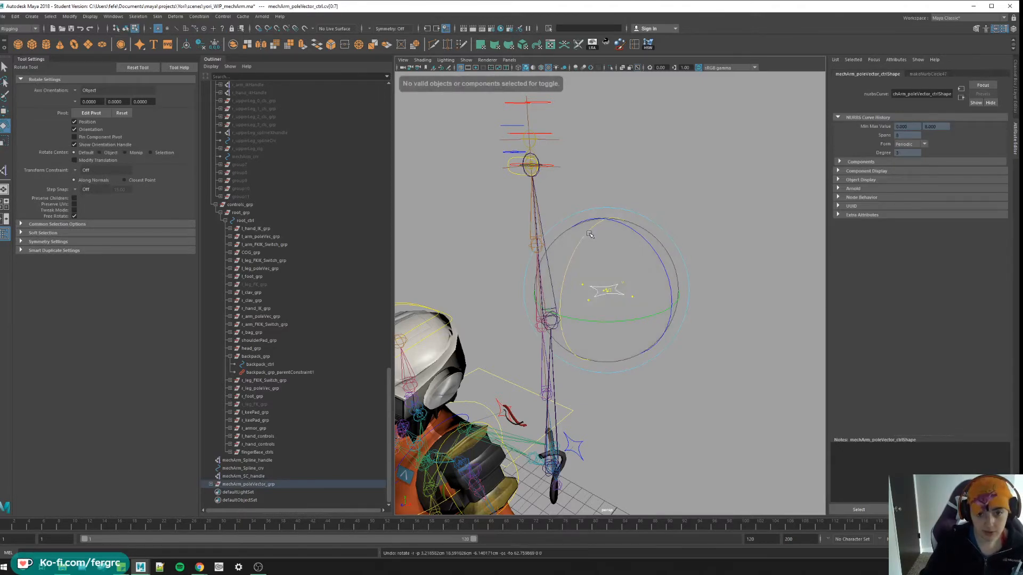
pyautogui.moveTo(590, 240)
pyautogui.mouseDown()
pyautogui.moveTo(580, 313)
pyautogui.moveTo(570, 292)
pyautogui.moveTo(608, 264)
pyautogui.mouseUp()
pyautogui.hotkey('ctrl', 'z')
pyautogui.press('q')
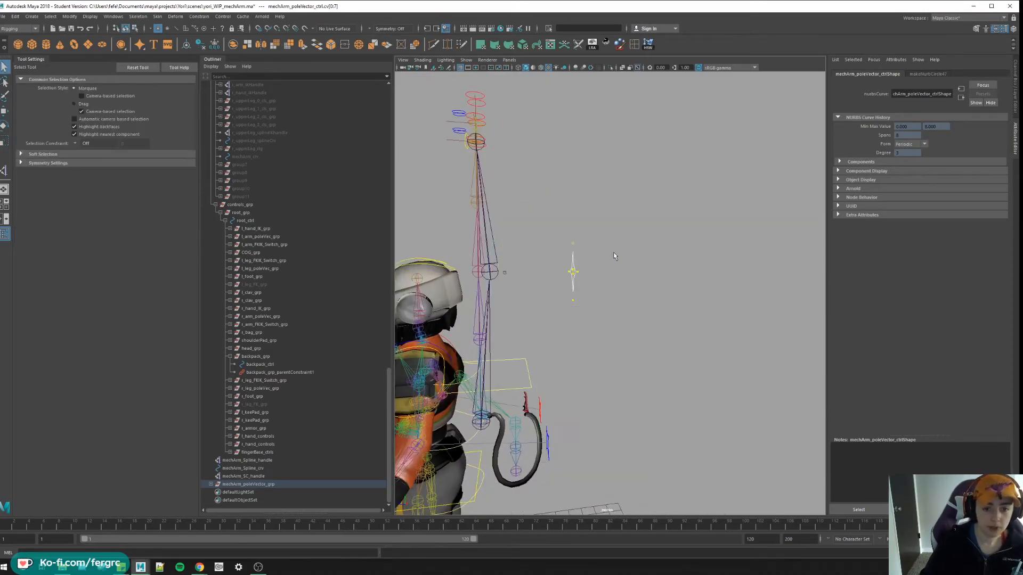
# Select mechArm_poleVector_ctrl inside its group, then add mechArm_RP_handle to the selection.
pyautogui.click(614, 256)
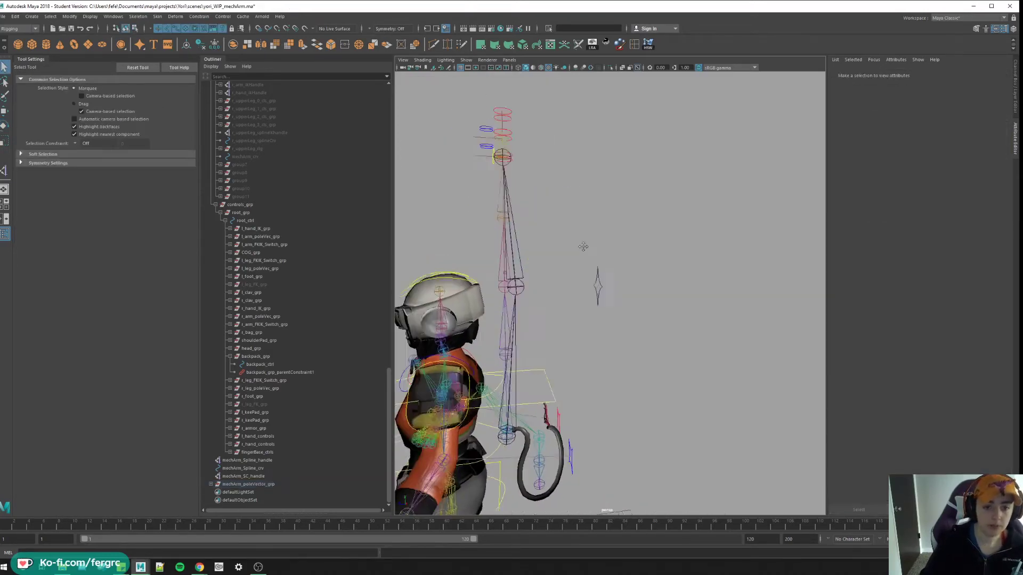
pyautogui.click(218, 485)
pyautogui.click(256, 492)
pyautogui.scroll(-2, 553, 338)
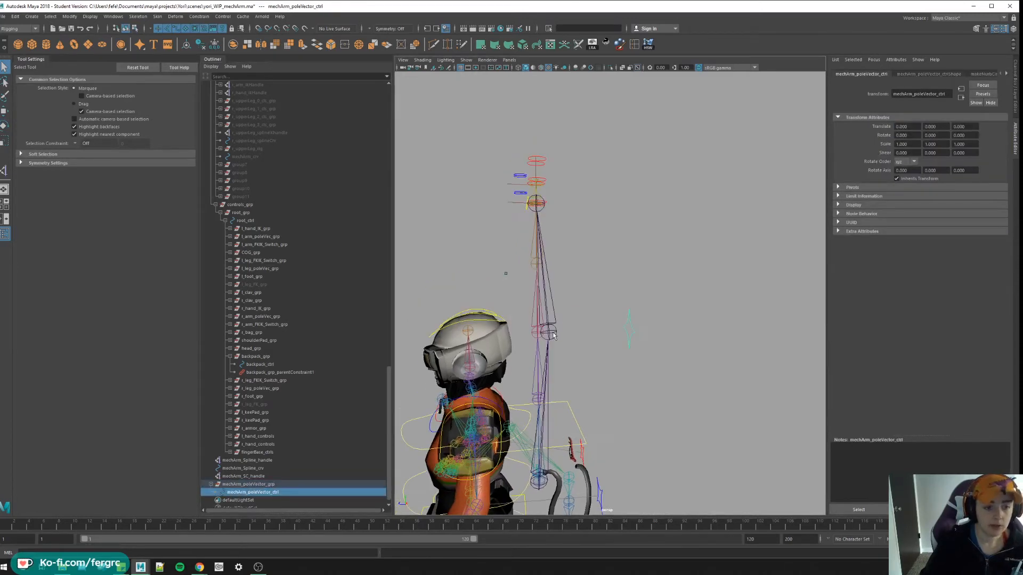
pyautogui.scroll(4, 553, 336)
pyautogui.scroll(2, 608, 311)
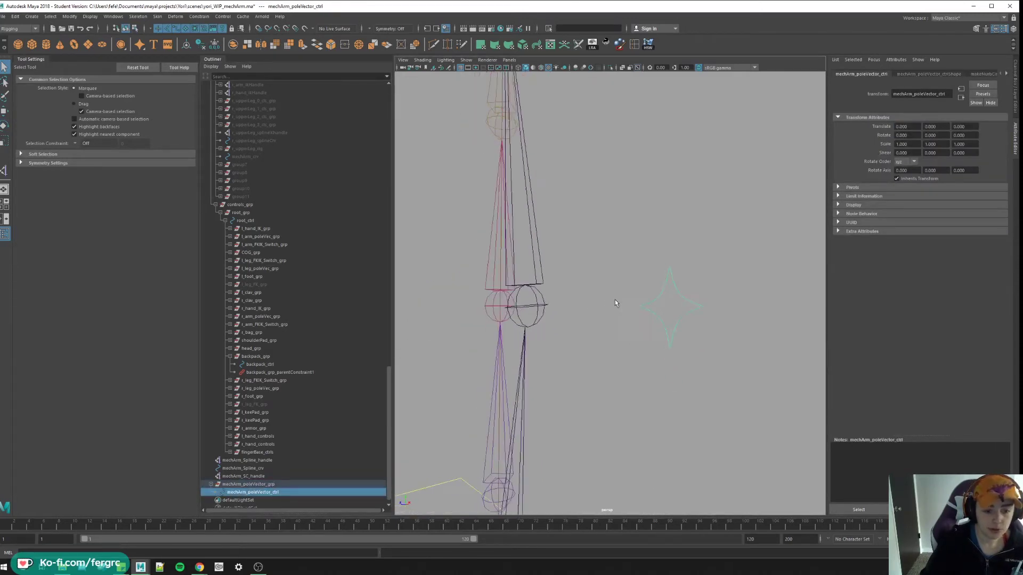
pyautogui.click(248, 484)
pyautogui.click(257, 492)
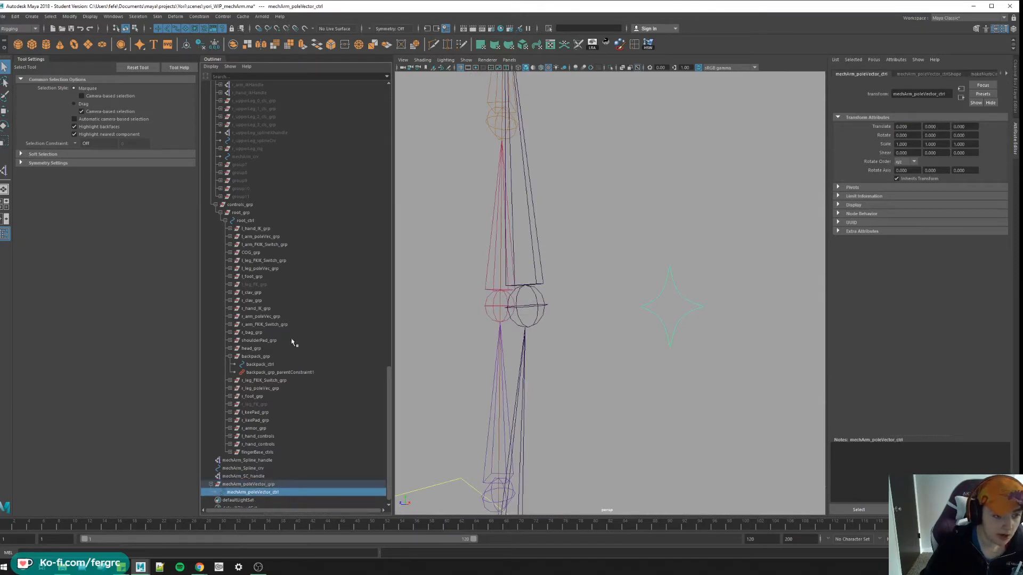
pyautogui.scroll(-5, 282, 360)
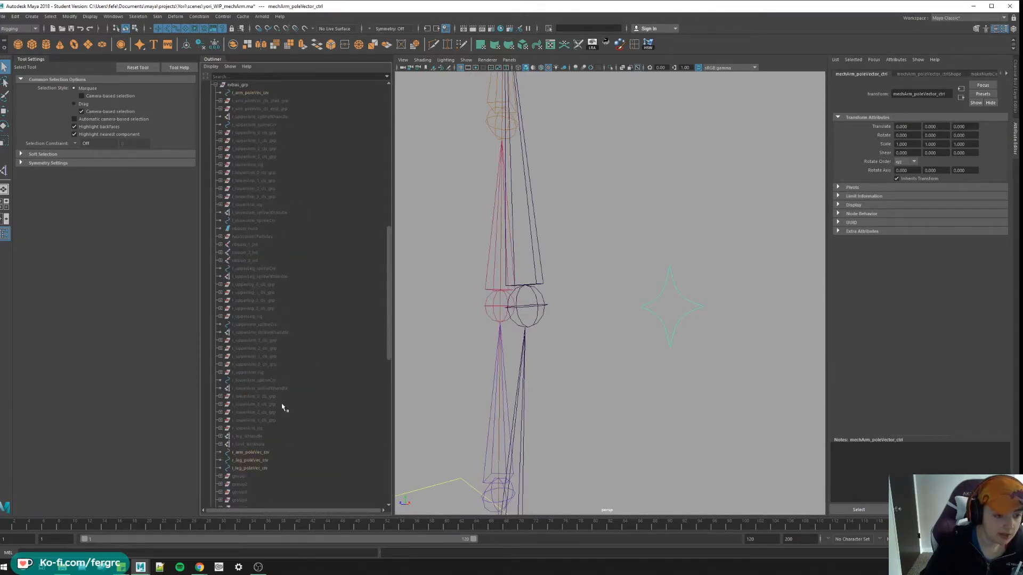
pyautogui.press('Down')
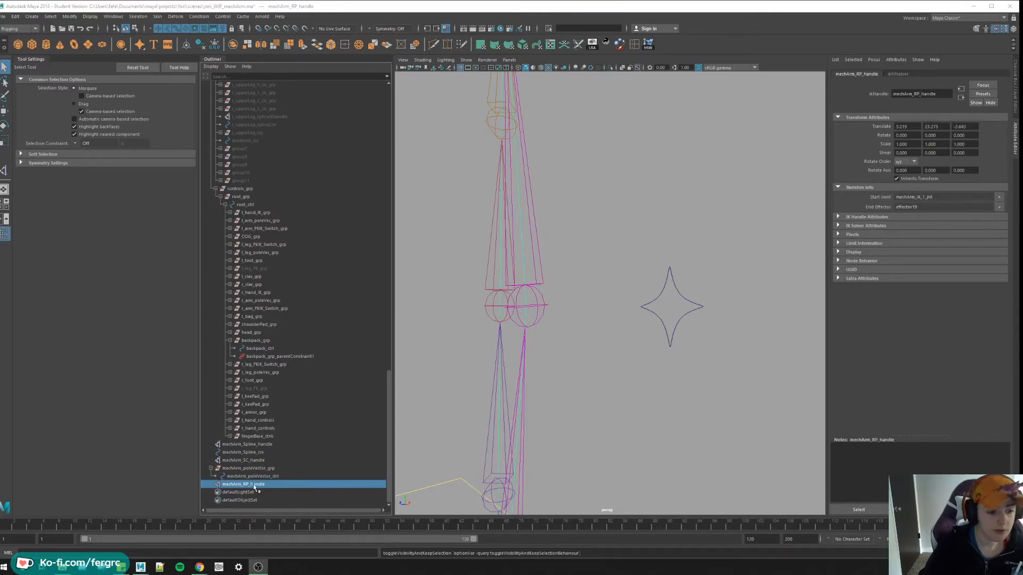
pyautogui.press('Up')
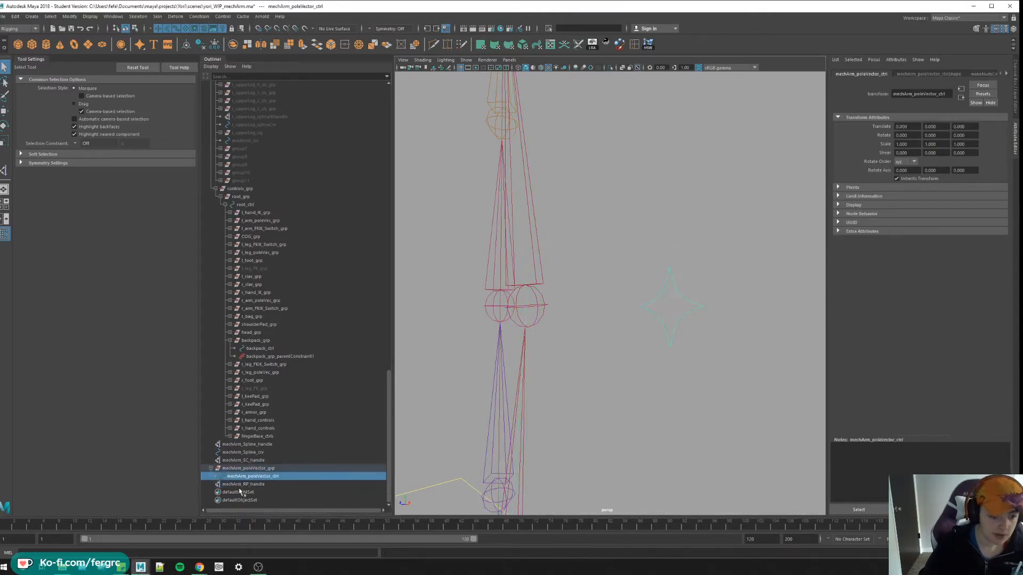
pyautogui.keyDown('ctrl'); pyautogui.click(241, 484); pyautogui.keyUp('ctrl')
# Apply a Pole Vector constraint so mechArm_RP_handle follows the control, then show the full character.
pyautogui.keyDown('alt'); pyautogui.moveTo(503, 250); pyautogui.dragTo(644, 261, button='right'); pyautogui.keyUp('alt')
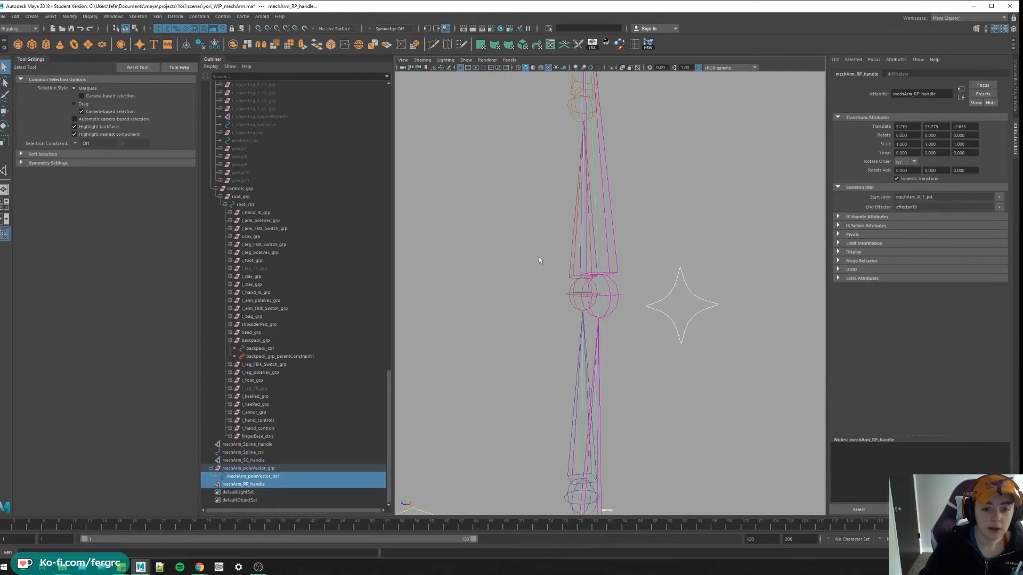
pyautogui.press('z')
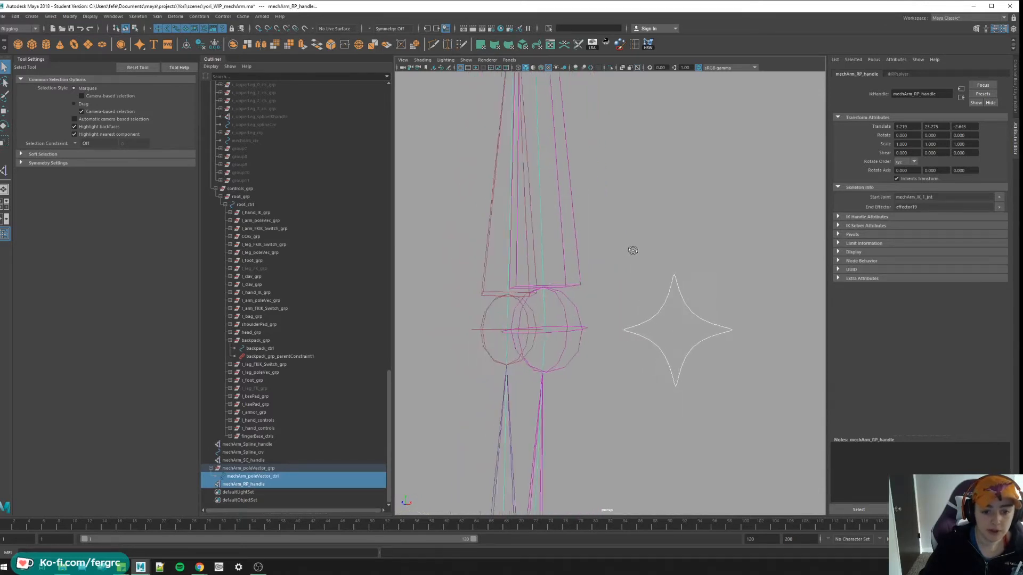
pyautogui.press('z')
pyautogui.press('z')
pyautogui.click(199, 17)
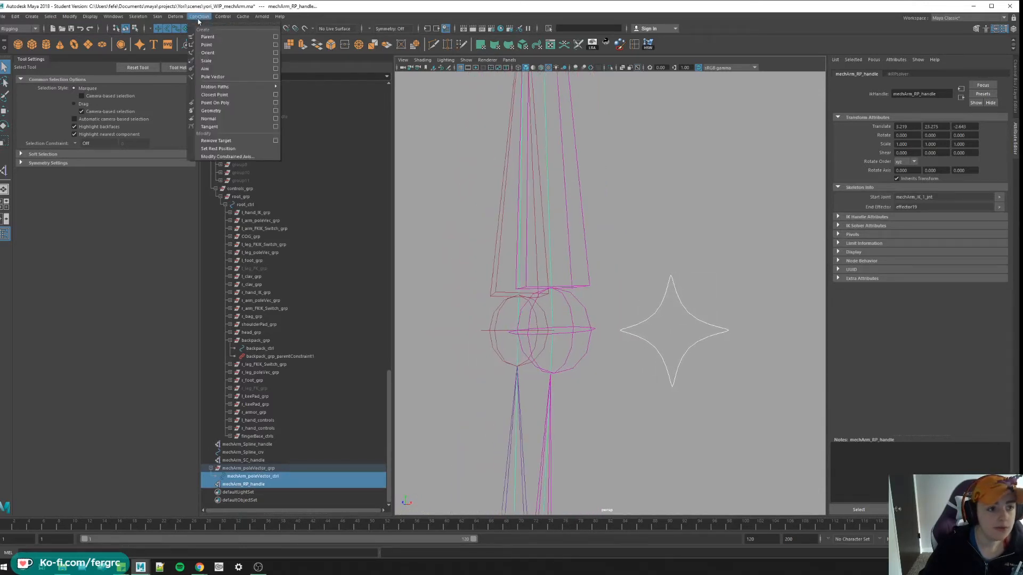
pyautogui.click(219, 76)
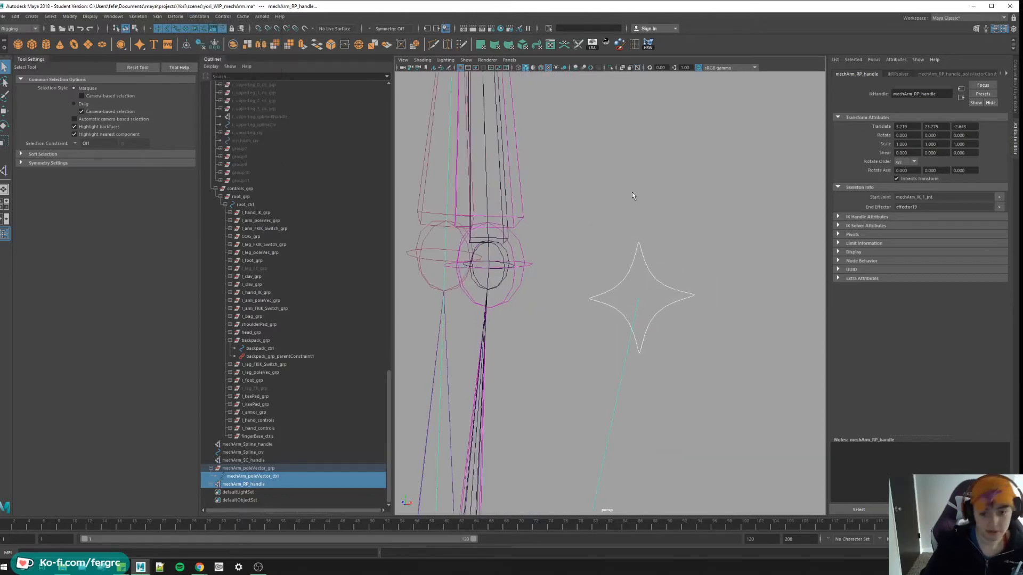
pyautogui.hotkey('ctrl', '1')
pyautogui.moveTo(624, 240)
pyautogui.keyDown('alt'); pyautogui.mouseDown()
pyautogui.moveTo(534, 324)
pyautogui.moveTo(607, 320)
pyautogui.mouseUp(); pyautogui.keyUp('alt')
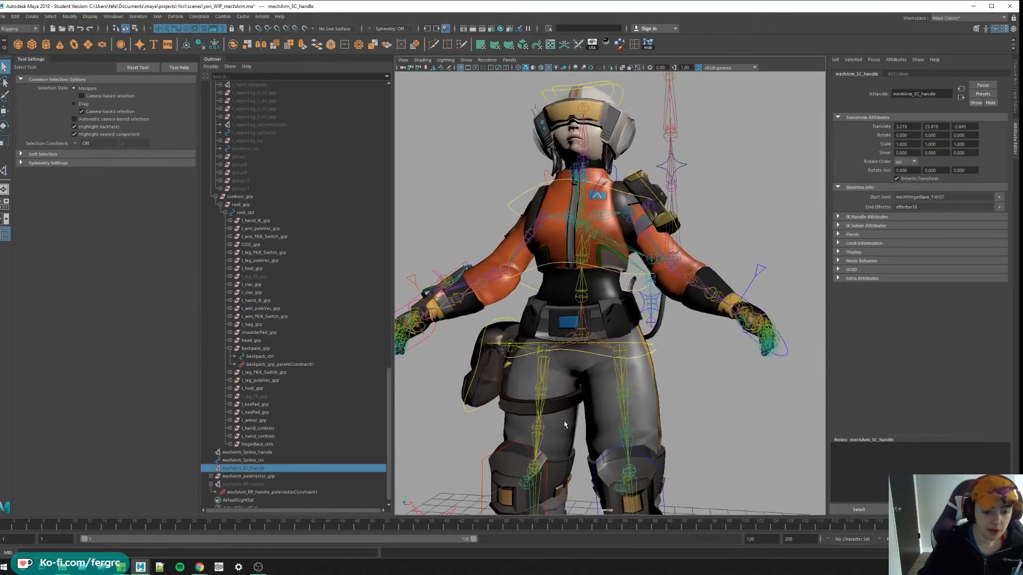
pyautogui.scroll(5, 565, 260)
pyautogui.keyDown('alt'); pyautogui.moveTo(565, 260); pyautogui.dragTo(569, 286); pyautogui.keyUp('alt')
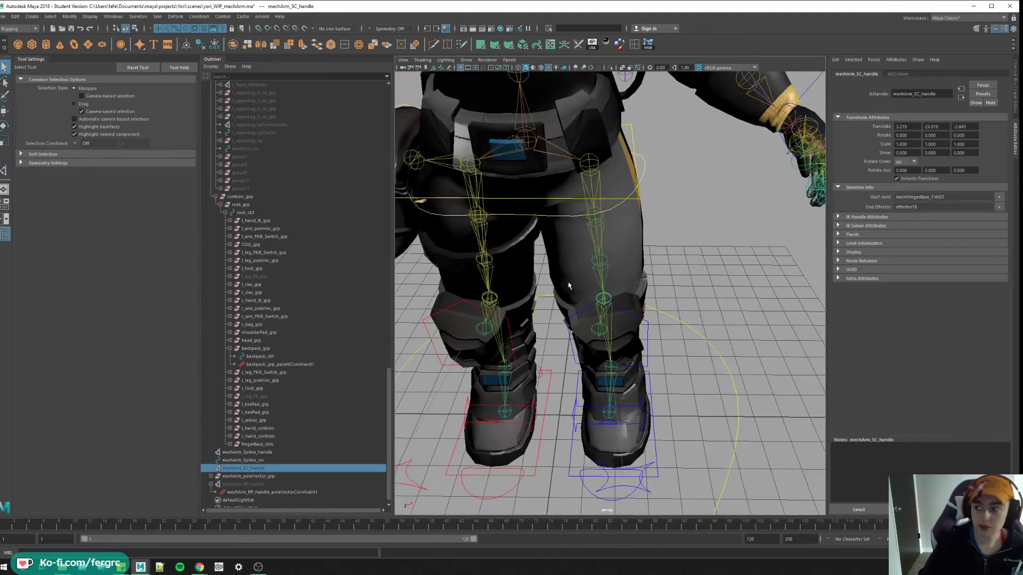
pyautogui.click(32, 16)
pyautogui.moveTo(56, 45)
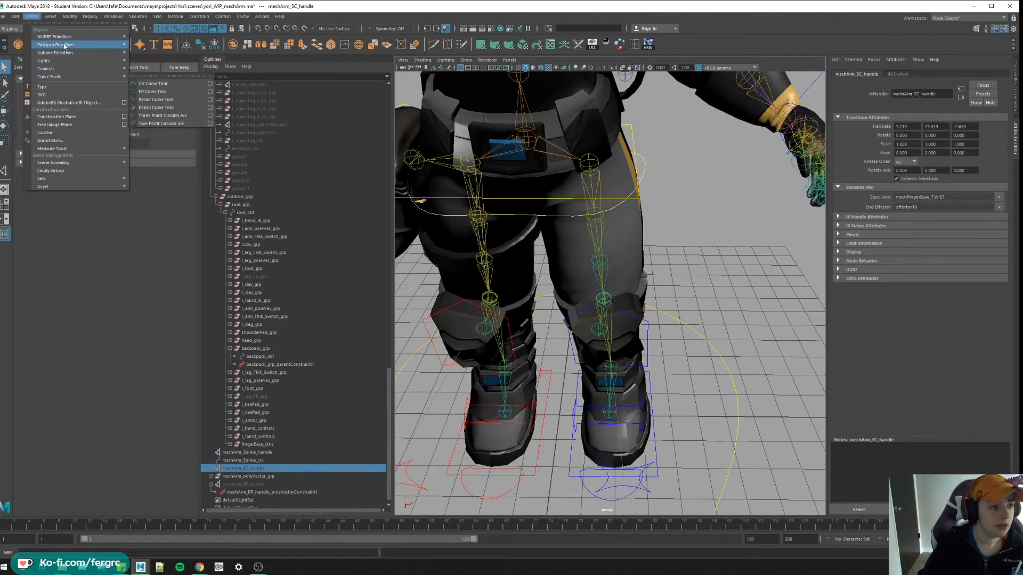
# Create a new NURBS circle and bring the arm's end into view.
pyautogui.click(163, 92)
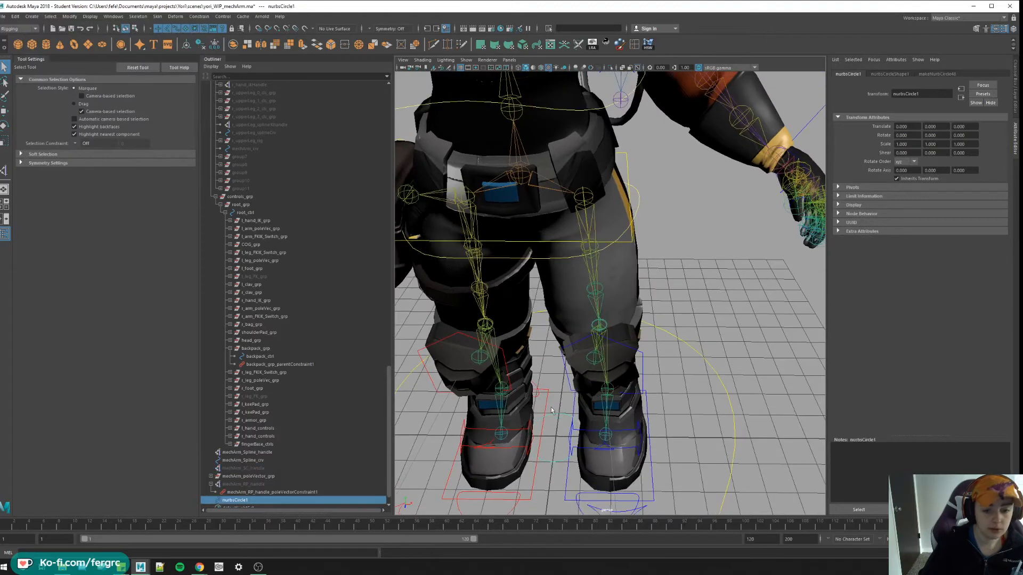
pyautogui.press('w')
pyautogui.scroll(-5, 607, 303)
pyautogui.scroll(2, 629, 263)
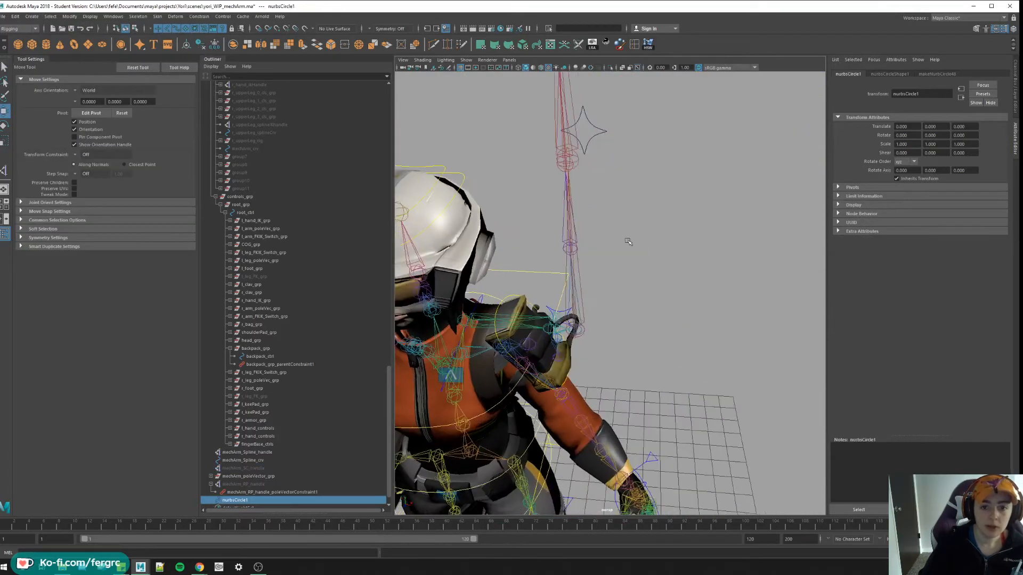
pyautogui.scroll(-5, 628, 241)
pyautogui.moveTo(635, 264)
pyautogui.keyDown('alt'); pyautogui.mouseDown(button='middle')
pyautogui.moveTo(666, 313)
pyautogui.moveTo(559, 304)
pyautogui.mouseUp(button='middle'); pyautogui.keyUp('alt')
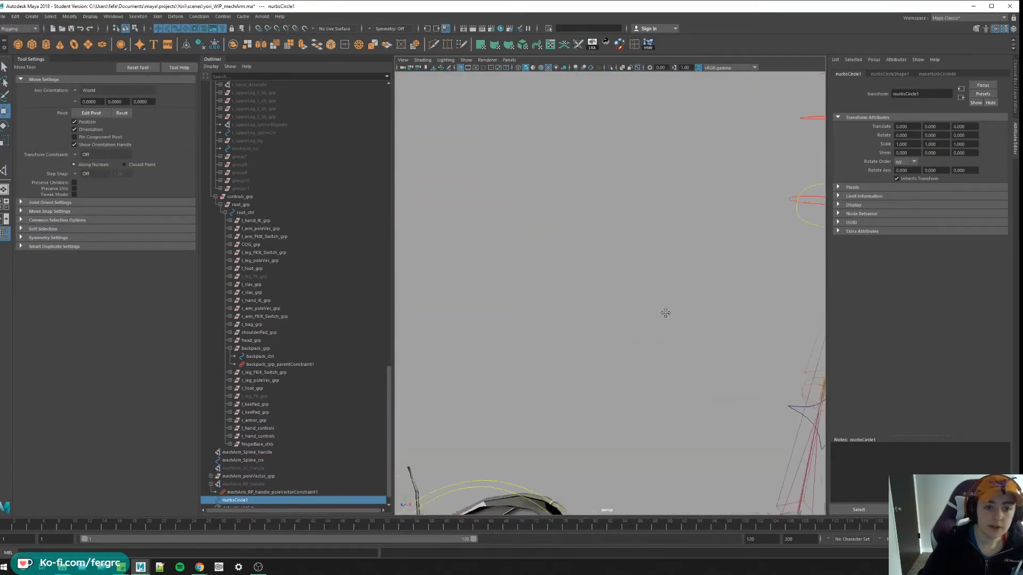
pyautogui.scroll(10, 251, 308)
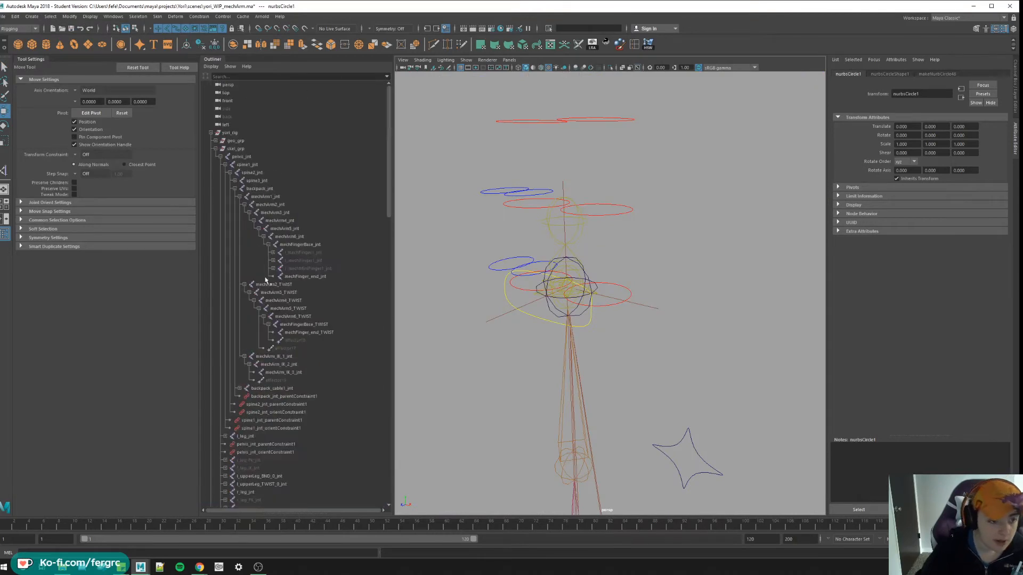
# Parent-constrain nurbsCircle1 to mechFingerBase_jnt and begin renaming it to a mechArm_ name.
pyautogui.click(293, 239)
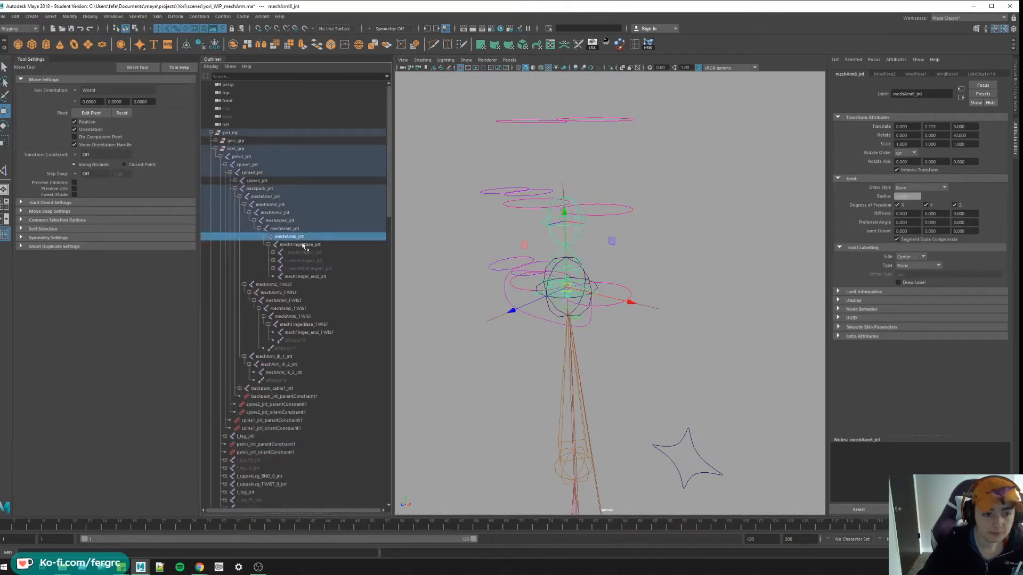
pyautogui.click(304, 245)
pyautogui.scroll(-10, 303, 302)
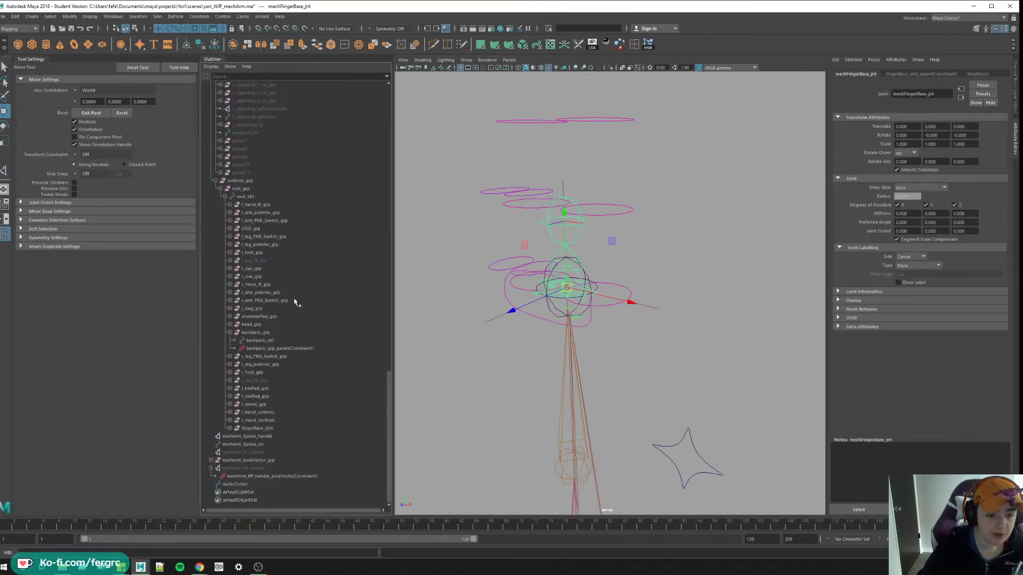
pyautogui.click(249, 485)
pyautogui.click(198, 17)
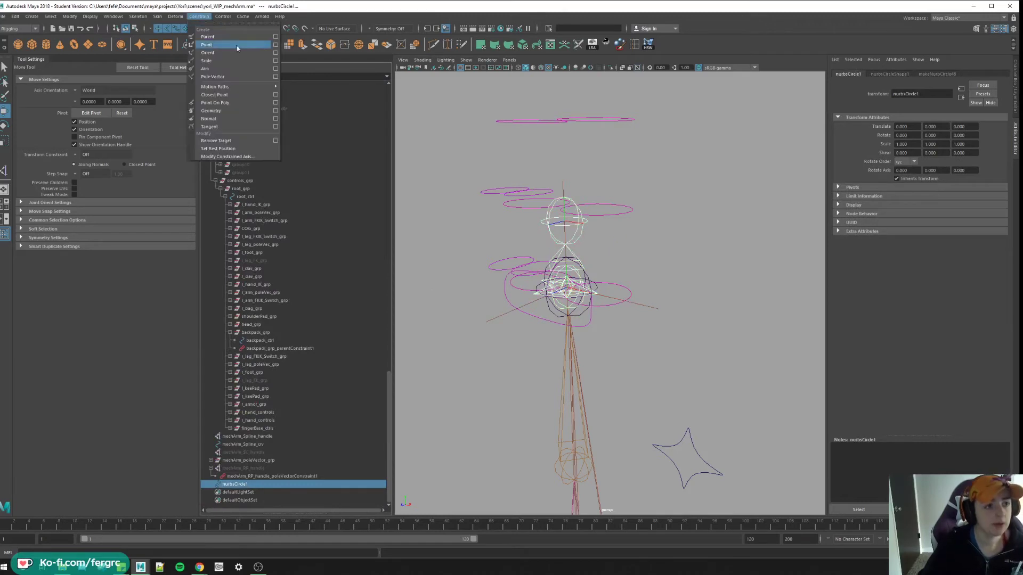
pyautogui.click(276, 42)
pyautogui.click(903, 297)
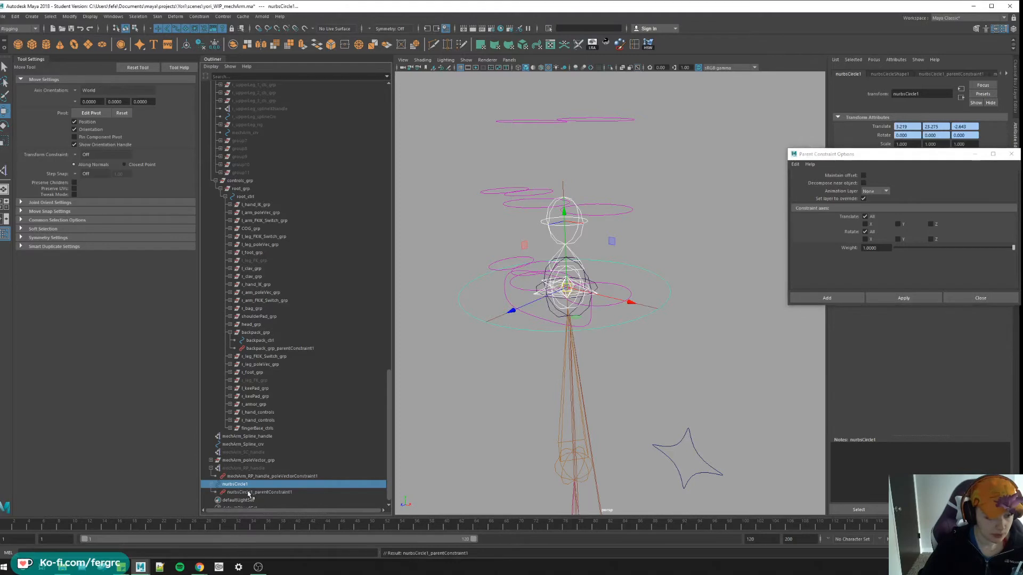
pyautogui.click(303, 489)
pyautogui.doubleClick(236, 483)
pyautogui.write('mechArm_hand_ctr')
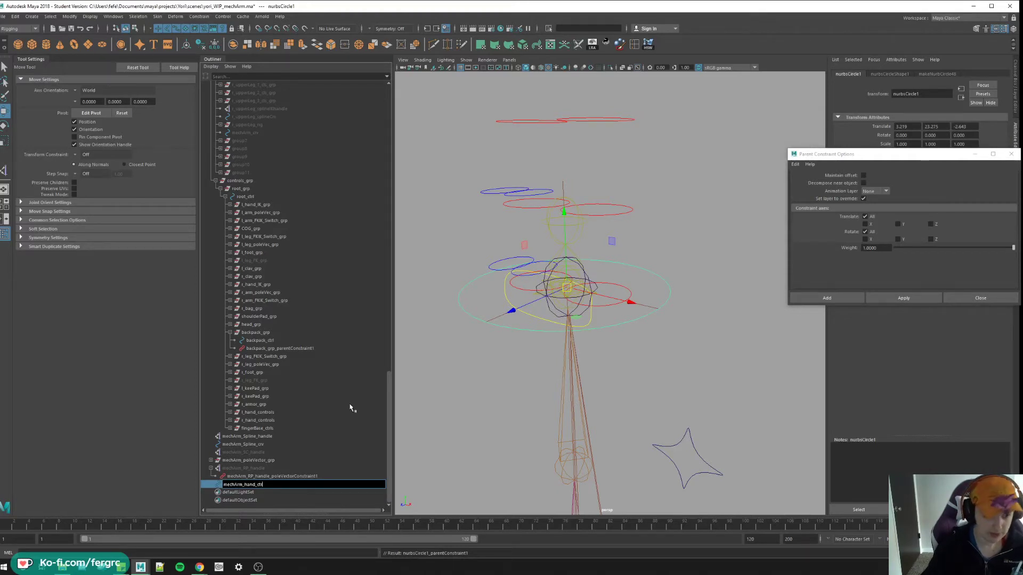
pyautogui.write('l')
# Commit the name mechArm_hand_ctrl and reselect the curve to group it as mechArm_hand_grp.
pyautogui.press('Return')
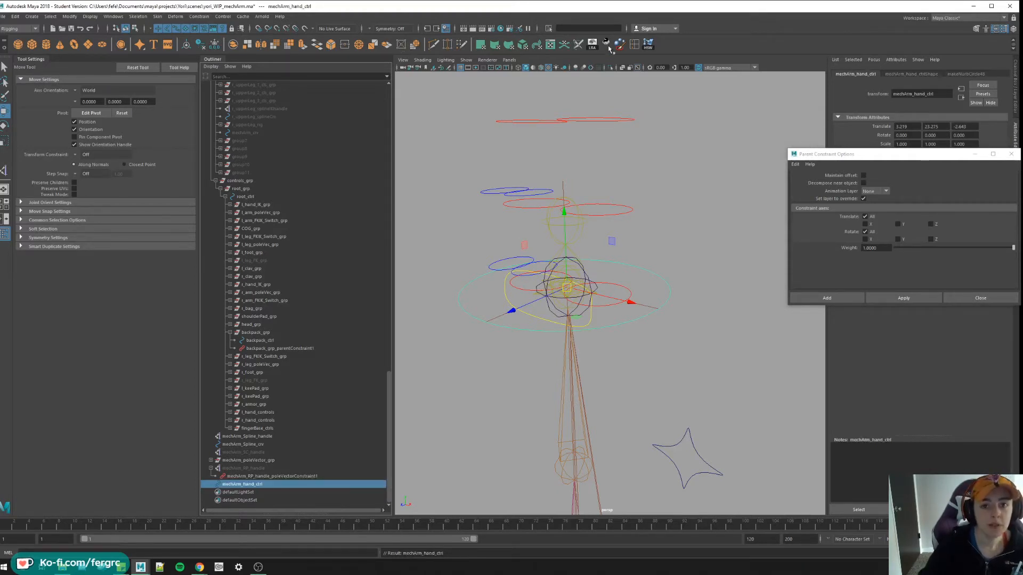
pyautogui.click(609, 159)
pyautogui.click(223, 491)
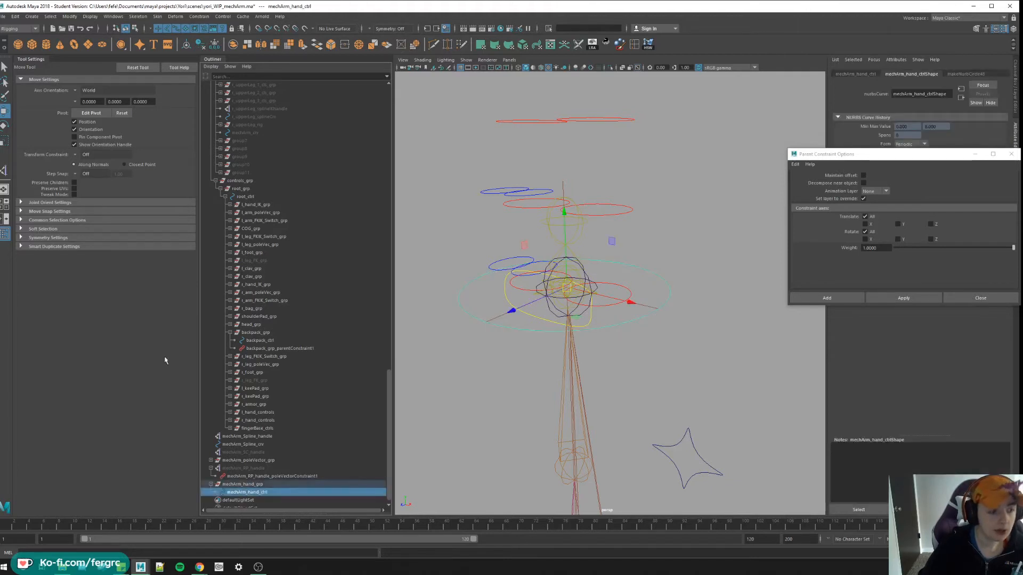
pyautogui.rightClick(436, 160)
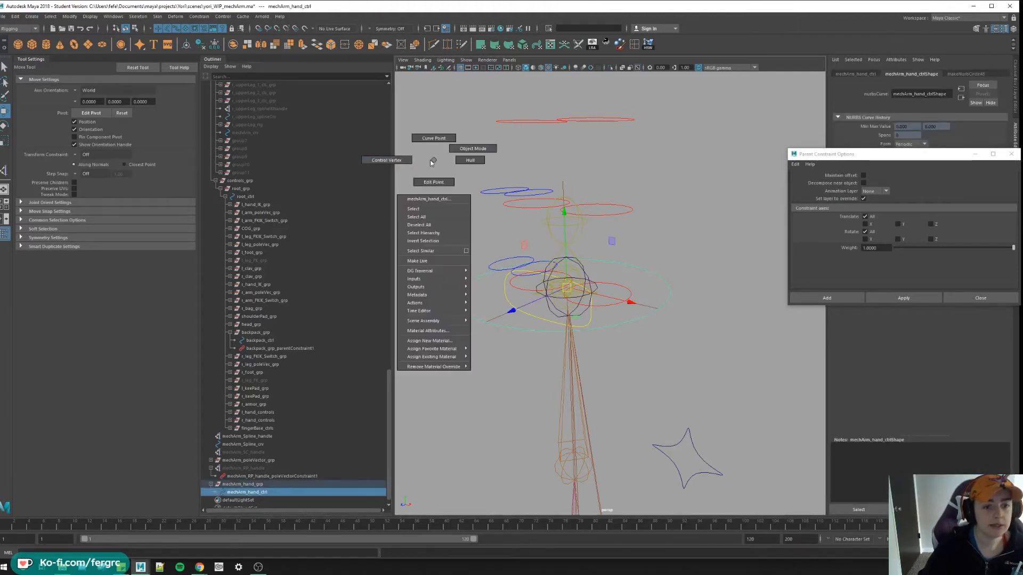
pyautogui.click(495, 255)
pyautogui.moveTo(434, 222); pyautogui.dragTo(751, 411)
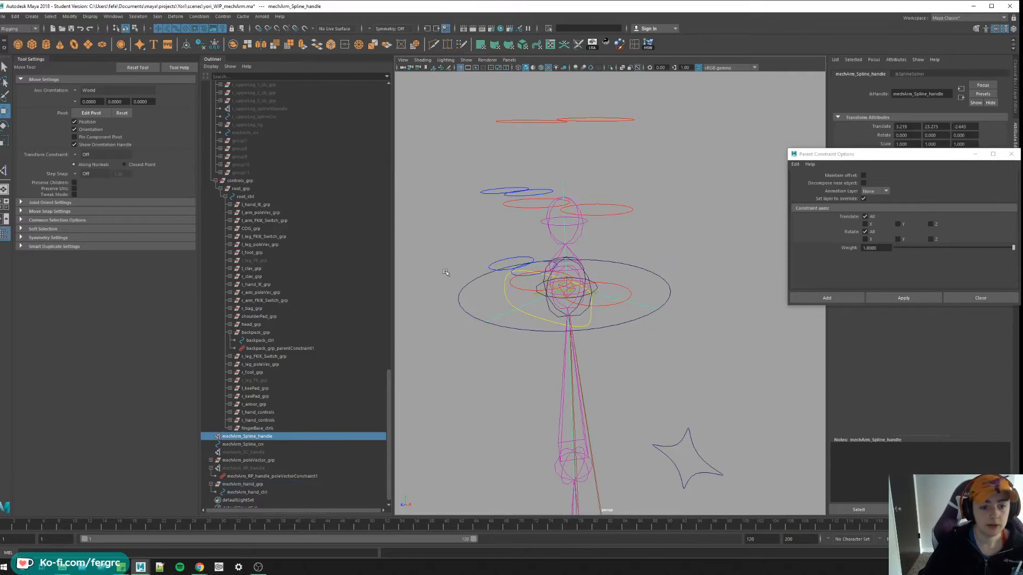
pyautogui.click(564, 214)
pyautogui.press('f')
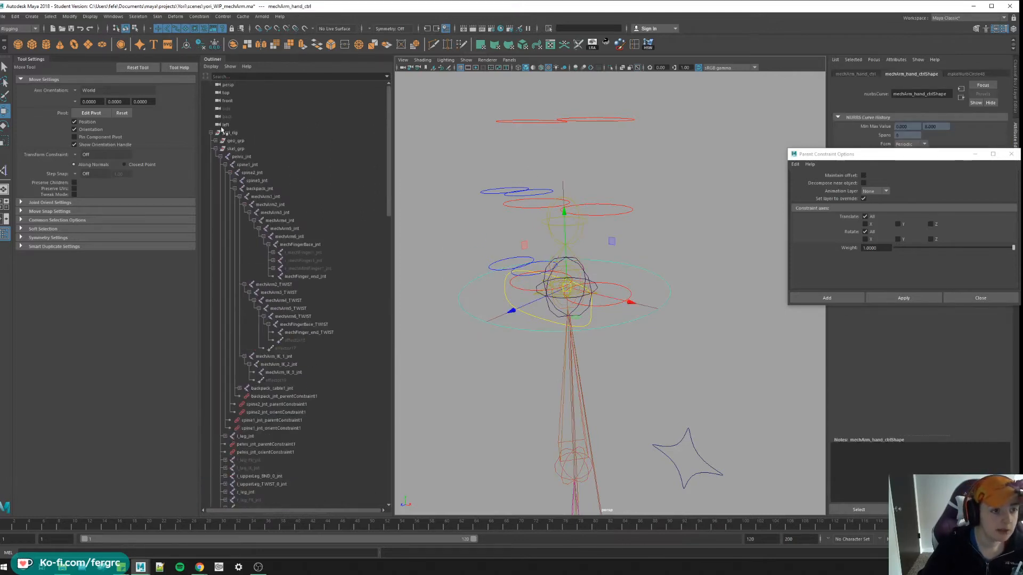
# Unhide the backpack_geo mesh from the geometry group.
pyautogui.click(216, 143)
pyautogui.click(244, 164)
pyautogui.press('h')
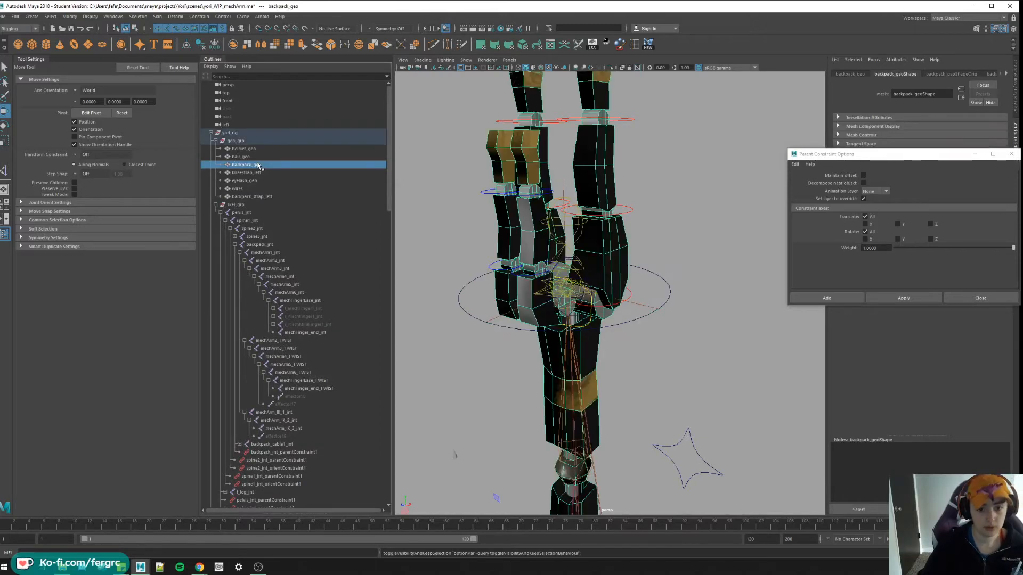
pyautogui.keyDown('alt'); pyautogui.moveTo(559, 320); pyautogui.dragTo(533, 405, button='middle'); pyautogui.keyUp('alt')
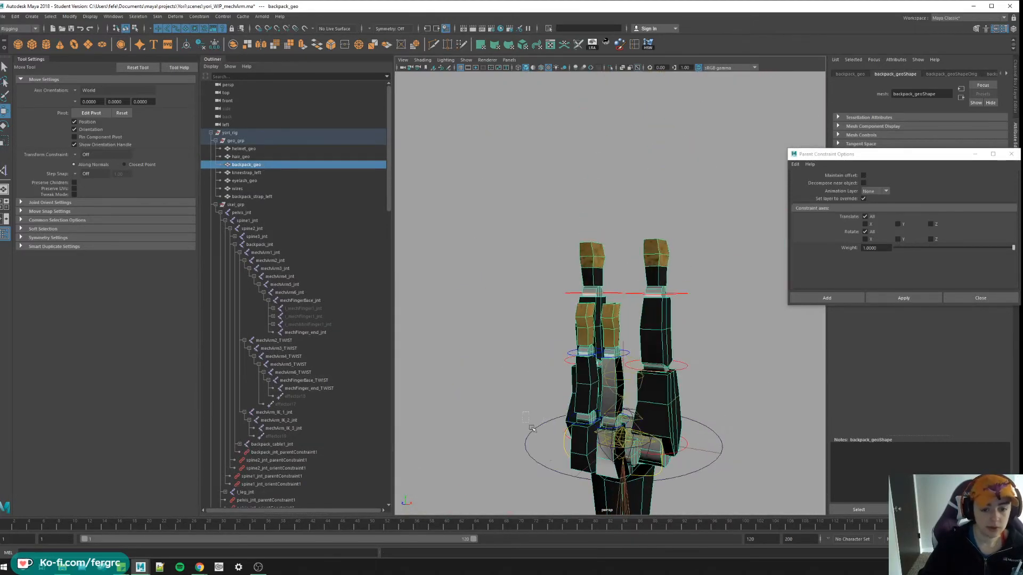
# Scale mechArm_hand_ctrl up, widen it and raise it so it sits over the mech hand.
pyautogui.keyDown('alt'); pyautogui.moveTo(532, 368); pyautogui.dragTo(526, 357, button='middle'); pyautogui.keyUp('alt')
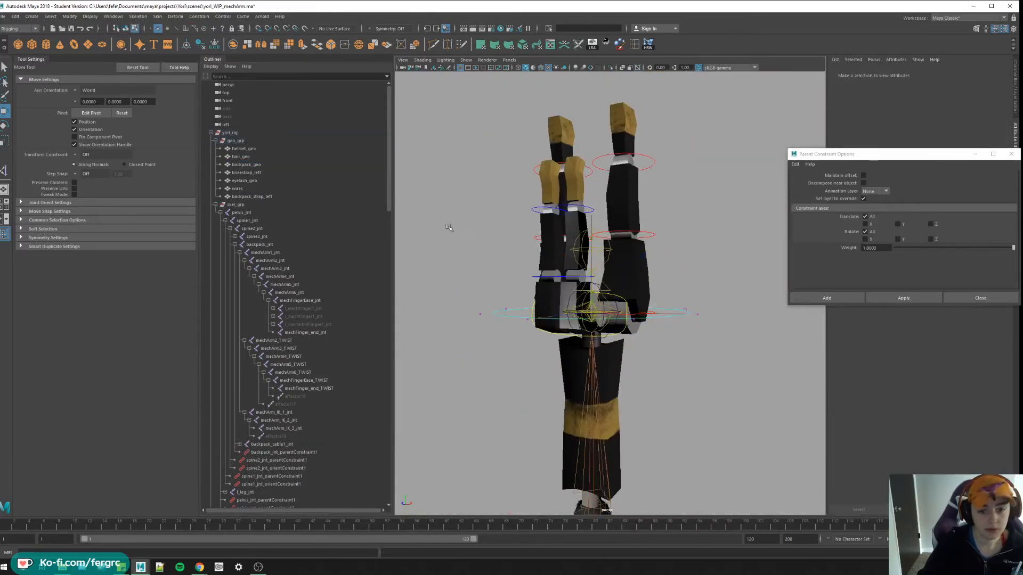
pyautogui.moveTo(441, 226); pyautogui.dragTo(600, 373)
pyautogui.press('e')
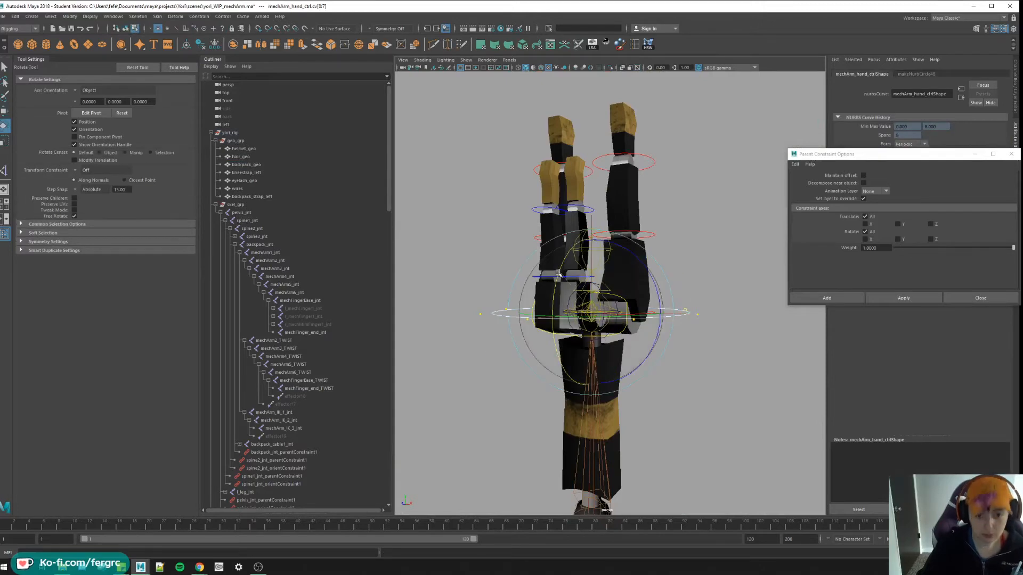
pyautogui.click(559, 322)
pyautogui.moveTo(559, 321)
pyautogui.keyDown('alt'); pyautogui.mouseDown()
pyautogui.moveTo(632, 315)
pyautogui.moveTo(623, 240)
pyautogui.moveTo(635, 272)
pyautogui.mouseUp(); pyautogui.keyUp('alt')
pyautogui.press('w')
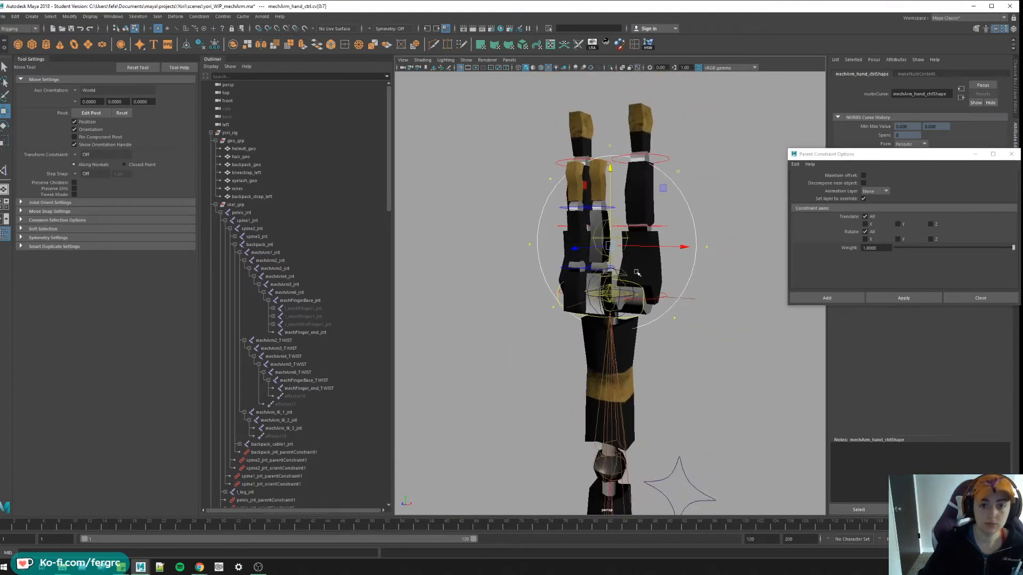
pyautogui.scroll(-2, 635, 264)
pyautogui.press('r')
pyautogui.moveTo(643, 281); pyautogui.dragTo(648, 254)
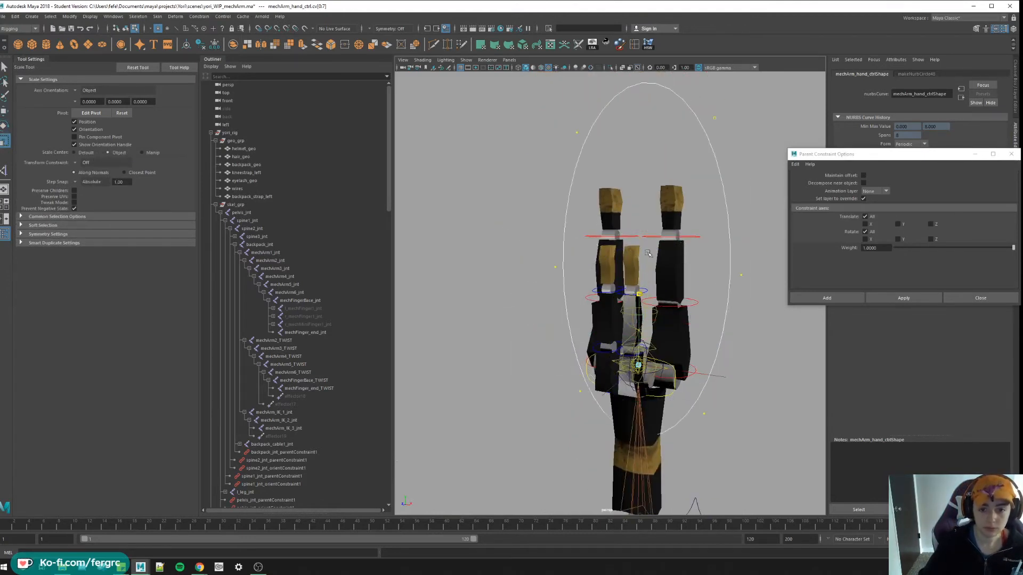
pyautogui.click(137, 69)
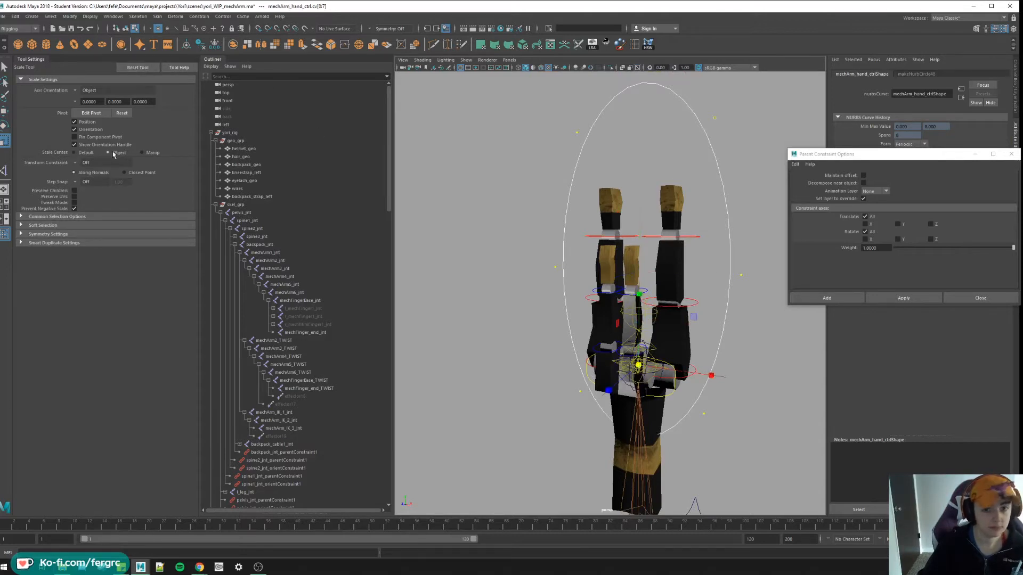
pyautogui.moveTo(640, 276); pyautogui.dragTo(643, 311)
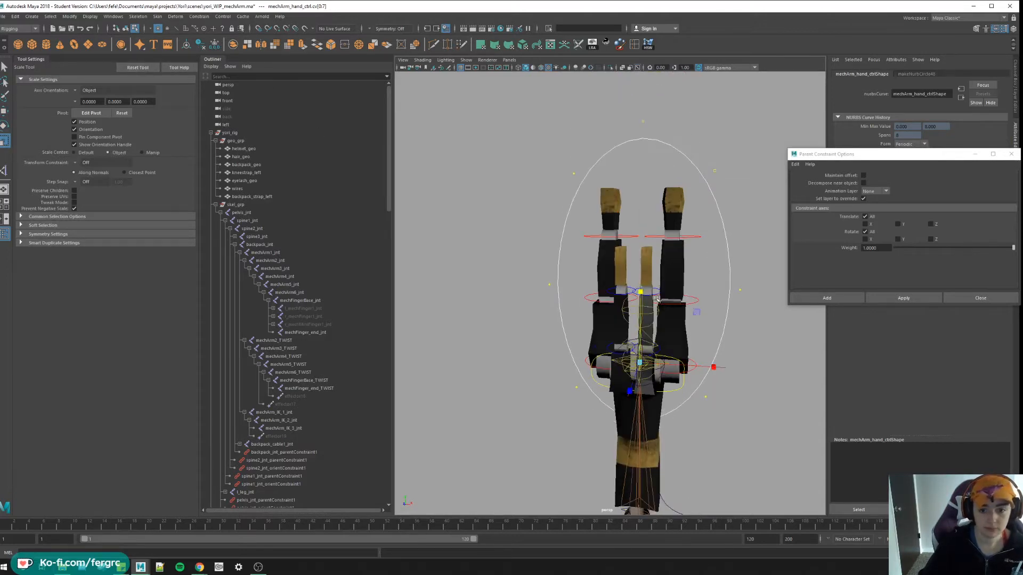
pyautogui.hotkey('ctrl', 'z')
pyautogui.press('w')
pyautogui.press('r')
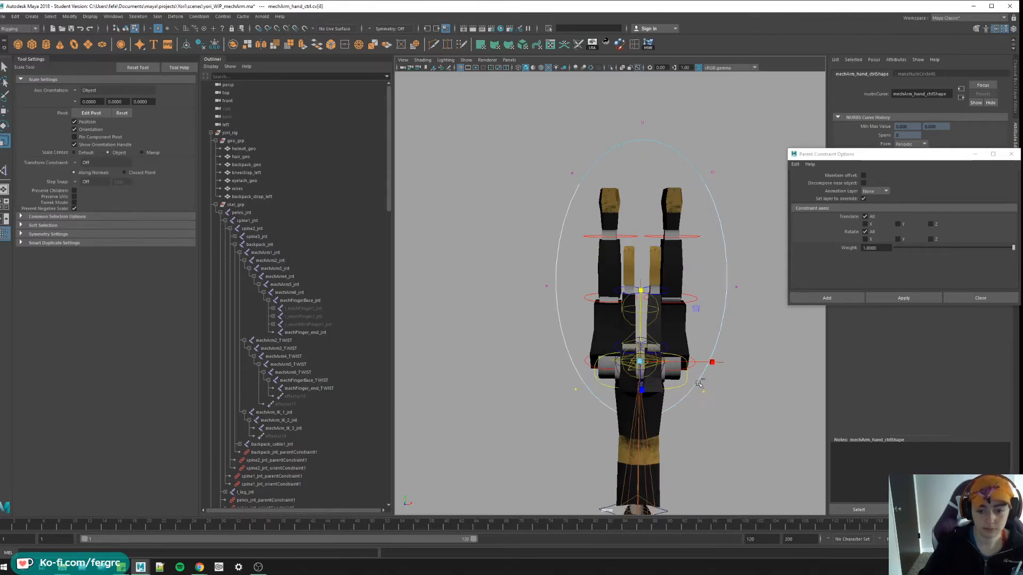
pyautogui.moveTo(711, 363); pyautogui.dragTo(728, 365)
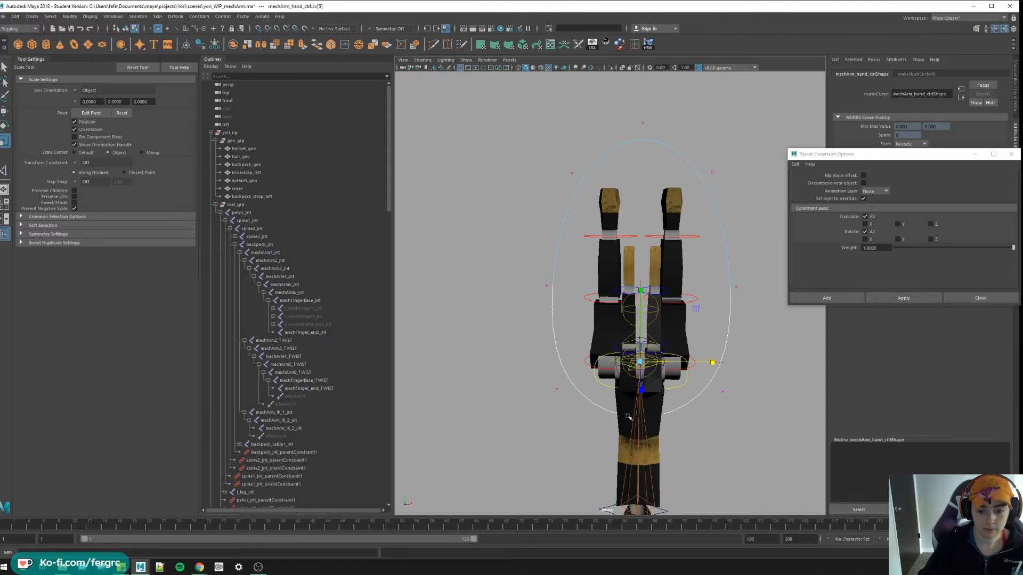
pyautogui.press('w')
pyautogui.moveTo(641, 443); pyautogui.dragTo(622, 395)
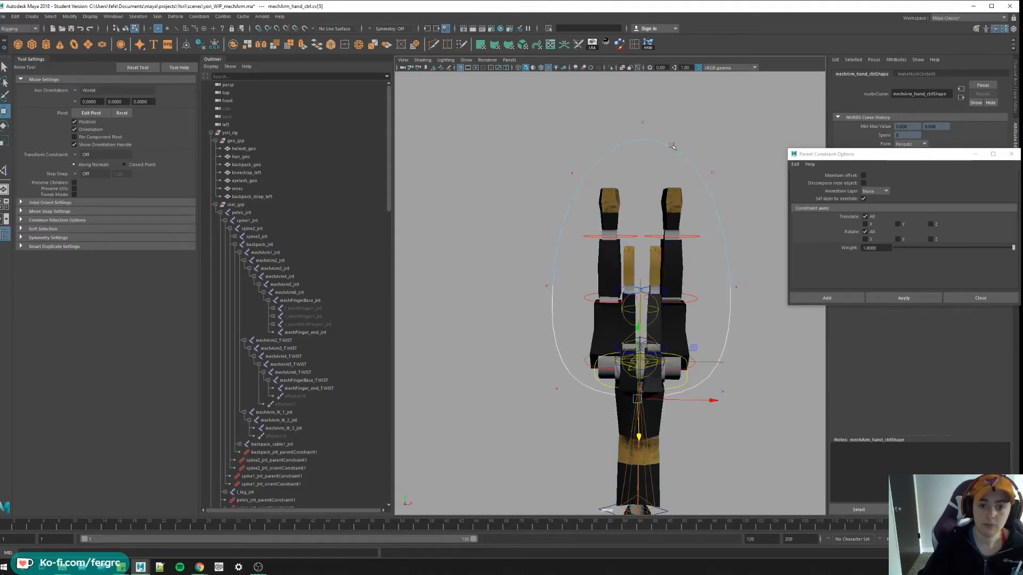
# Scale the curve's side CVs inward to narrow the loop around the hand, then return to object mode.
pyautogui.click(642, 122)
pyautogui.moveTo(644, 96); pyautogui.dragTo(644, 80)
pyautogui.moveTo(504, 260)
pyautogui.mouseDown()
pyautogui.moveTo(545, 298)
pyautogui.moveTo(743, 304)
pyautogui.mouseUp()
pyautogui.press('r')
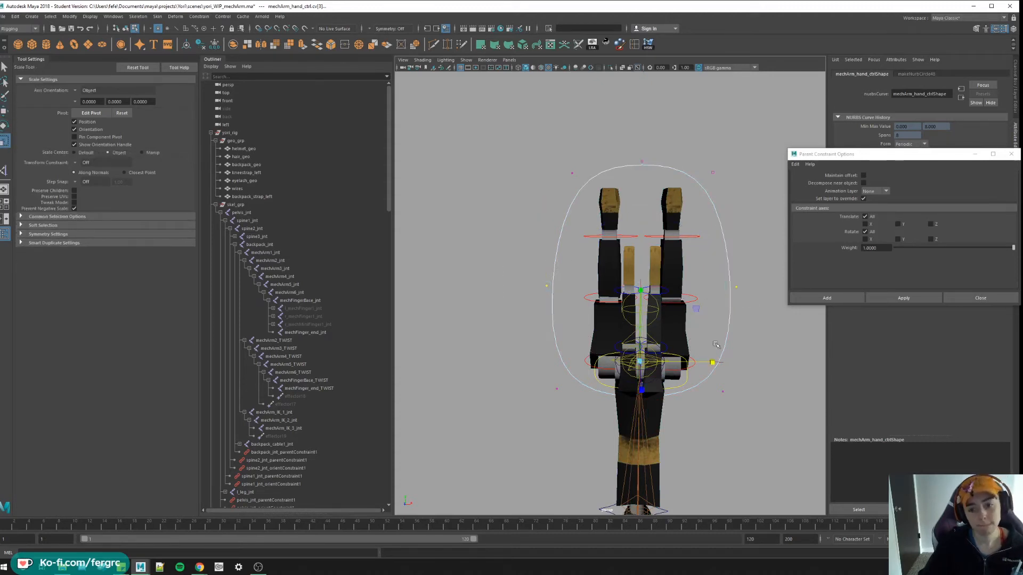
pyautogui.moveTo(713, 363); pyautogui.dragTo(703, 363)
pyautogui.moveTo(702, 290)
pyautogui.keyDown('alt'); pyautogui.mouseDown()
pyautogui.moveTo(639, 304)
pyautogui.moveTo(623, 319)
pyautogui.mouseUp(); pyautogui.keyUp('alt')
pyautogui.press('q')
pyautogui.moveTo(639, 184); pyautogui.dragTo(665, 149, button='right')
pyautogui.keyDown('alt'); pyautogui.moveTo(624, 320); pyautogui.dragTo(656, 336); pyautogui.keyUp('alt')
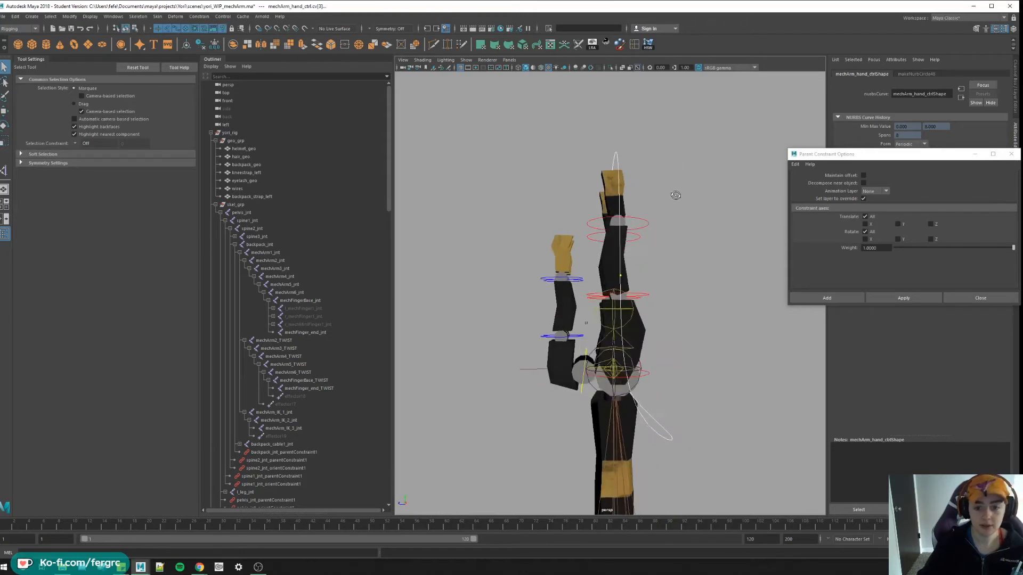
pyautogui.moveTo(660, 401); pyautogui.dragTo(680, 415, button='right')
pyautogui.click(681, 439)
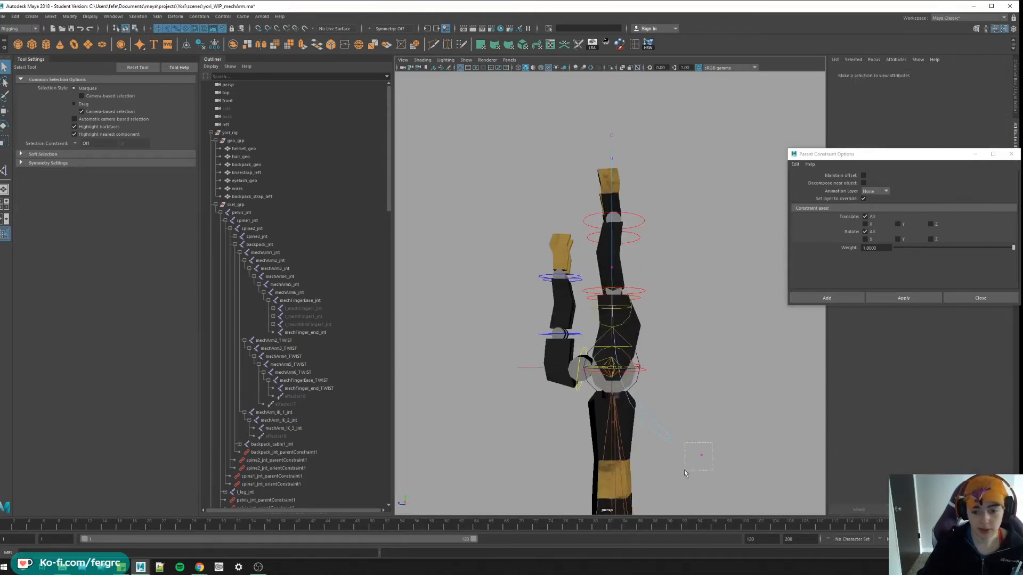
pyautogui.moveTo(684, 443); pyautogui.dragTo(707, 471)
pyautogui.press('w')
pyautogui.moveTo(667, 438); pyautogui.dragTo(579, 446)
pyautogui.keyDown('alt'); pyautogui.moveTo(608, 320); pyautogui.dragTo(623, 327); pyautogui.keyUp('alt')
pyautogui.press('q')
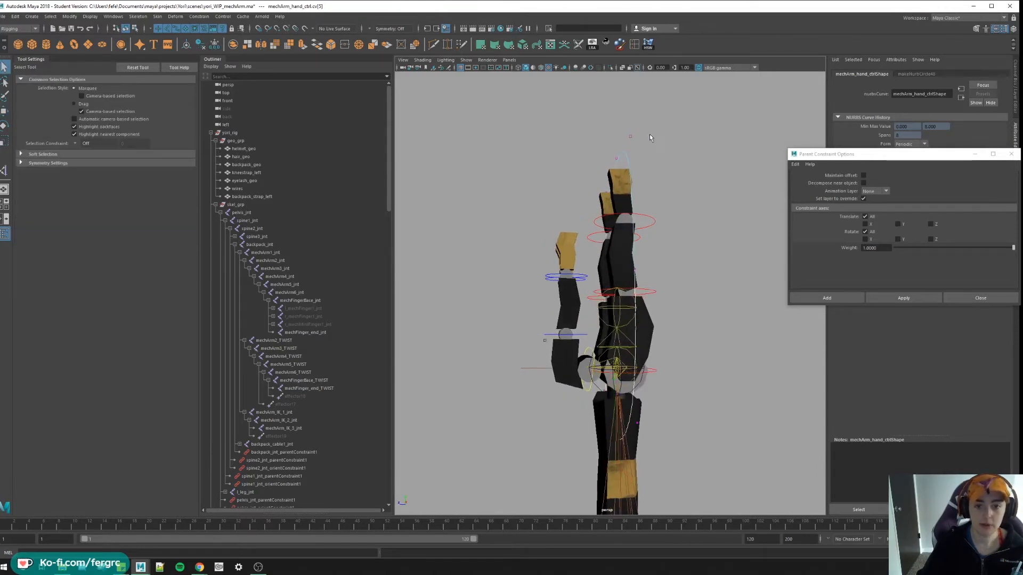
pyautogui.moveTo(631, 136); pyautogui.dragTo(639, 160, button='right')
pyautogui.click(632, 176)
pyautogui.keyDown('alt'); pyautogui.moveTo(623, 320); pyautogui.dragTo(592, 328); pyautogui.keyUp('alt')
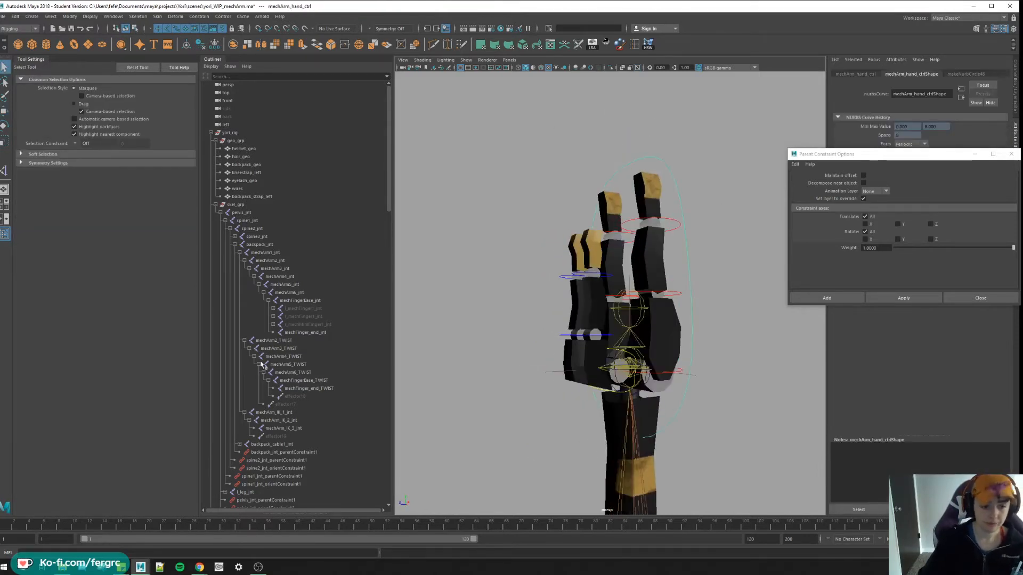
pyautogui.scroll(-8, 263, 364)
pyautogui.click(250, 478)
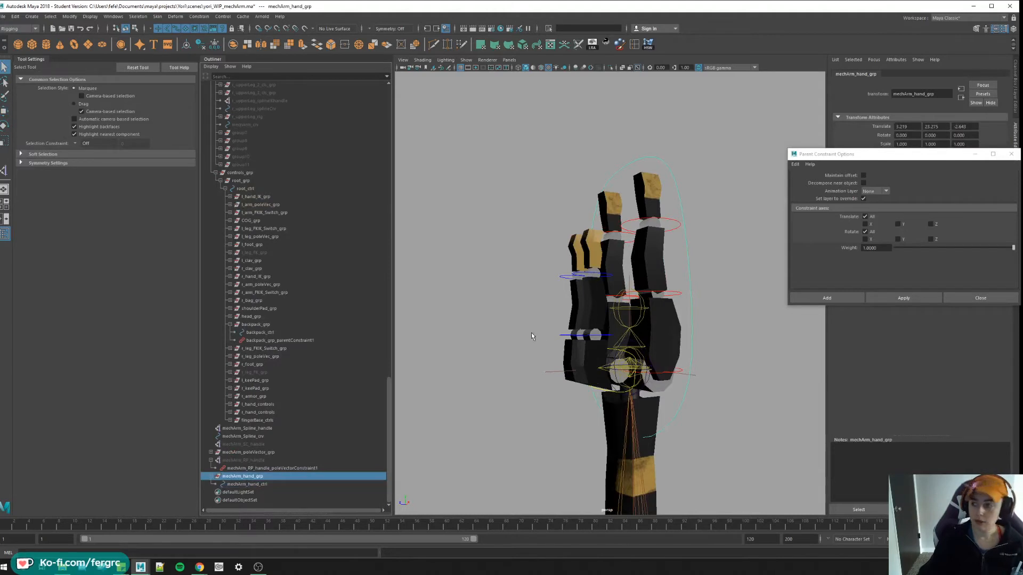
pyautogui.click(250, 444)
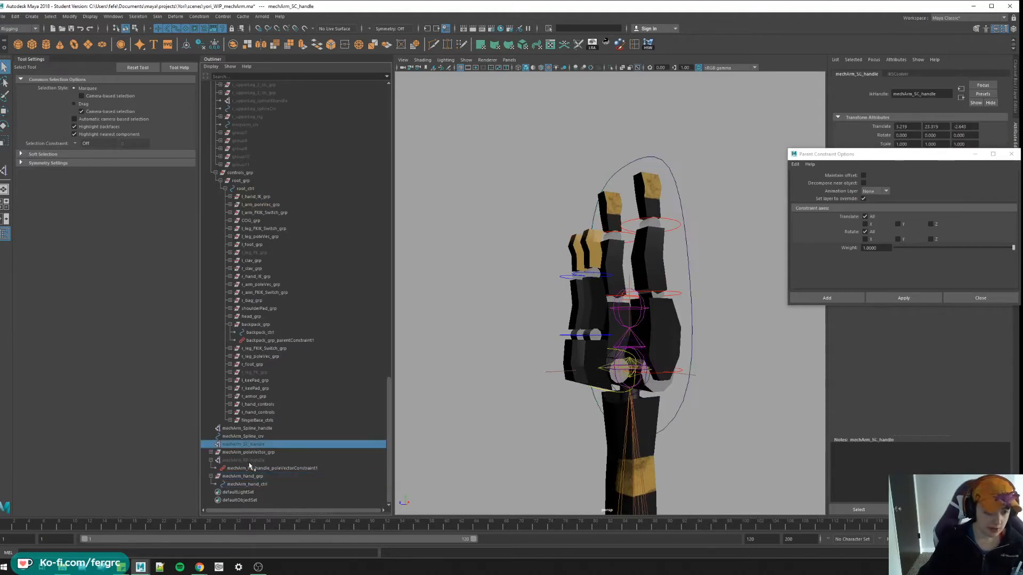
pyautogui.keyDown('ctrl'); pyautogui.click(245, 461); pyautogui.keyUp('ctrl')
pyautogui.keyDown('ctrl'); pyautogui.click(248, 485); pyautogui.keyUp('ctrl')
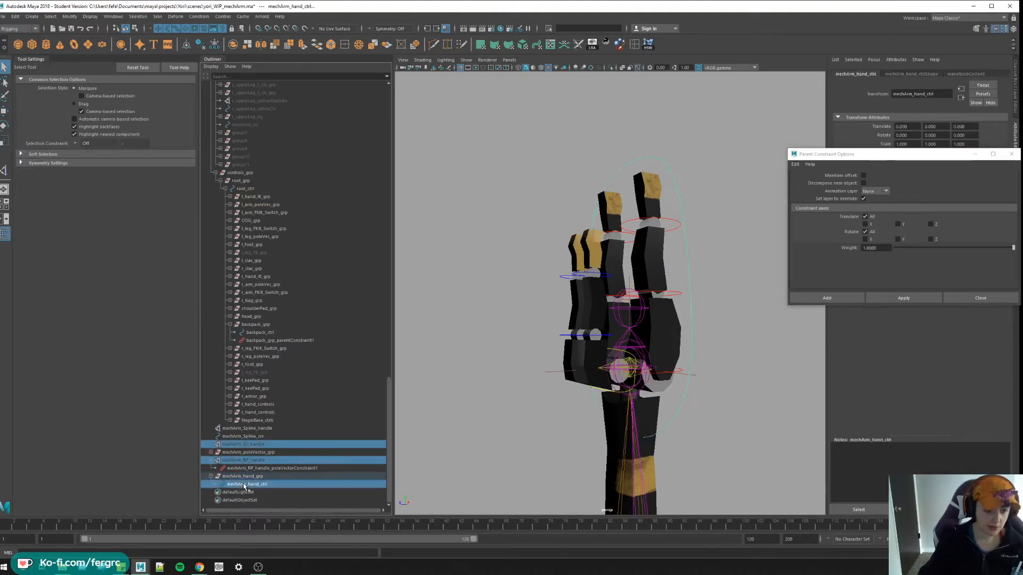
pyautogui.press('p')
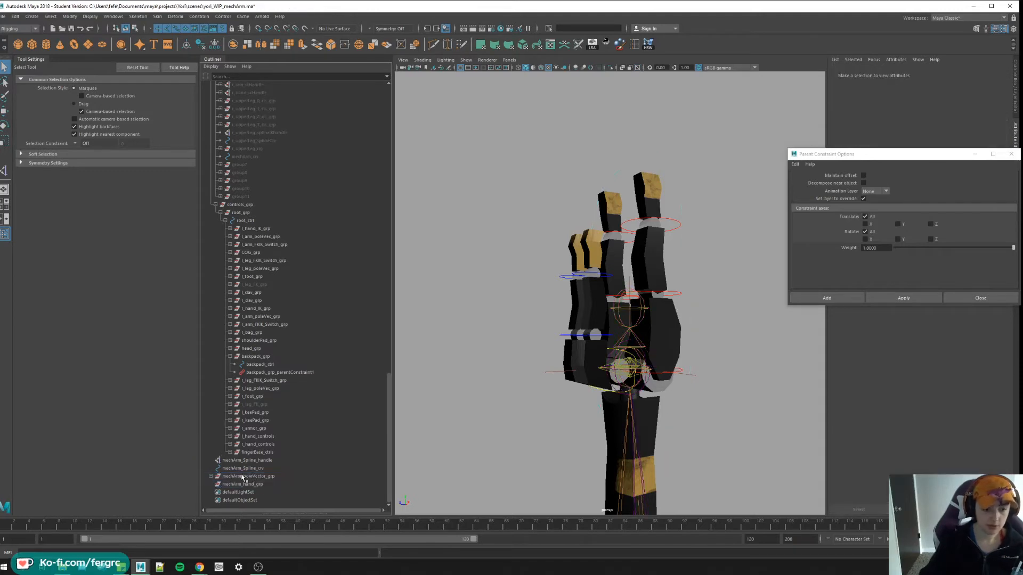
pyautogui.hotkey('ctrl', 'z')
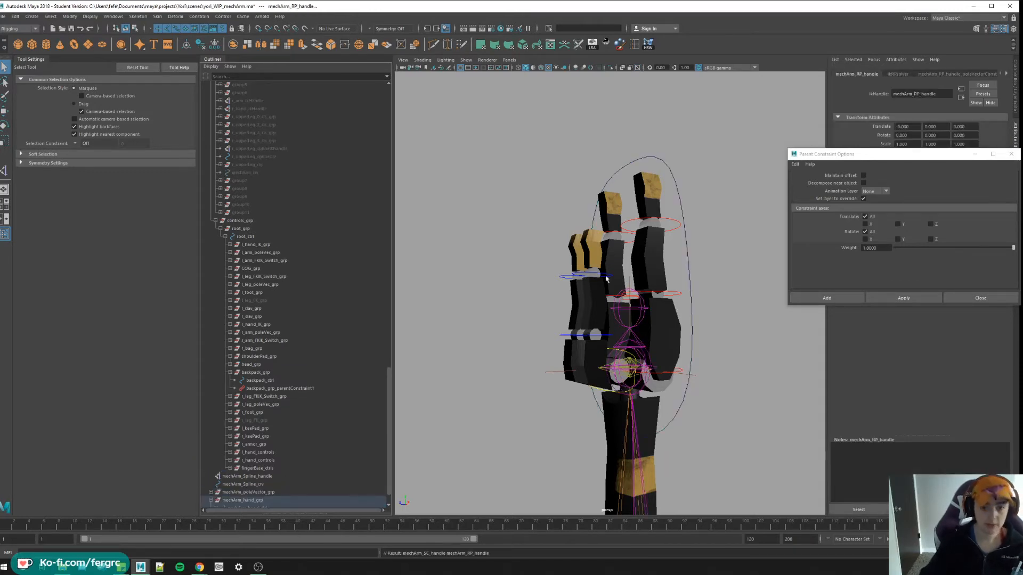
pyautogui.press('p')
pyautogui.scroll(-4, 668, 313)
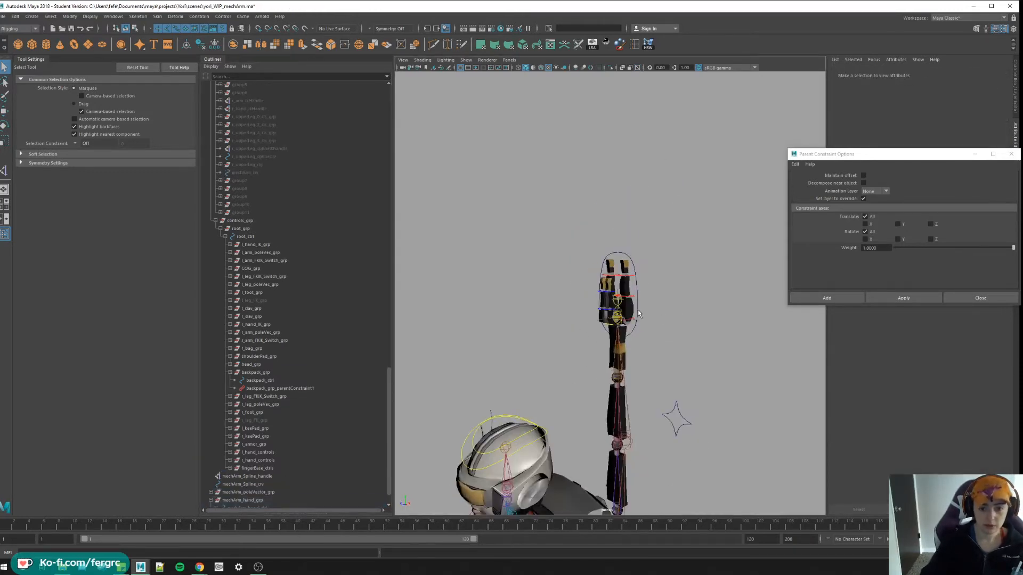
pyautogui.keyDown('alt'); pyautogui.moveTo(638, 309); pyautogui.dragTo(635, 325, button='middle'); pyautogui.keyUp('alt')
pyautogui.click(615, 315)
pyautogui.press('w')
pyautogui.moveTo(597, 330); pyautogui.dragTo(594, 323)
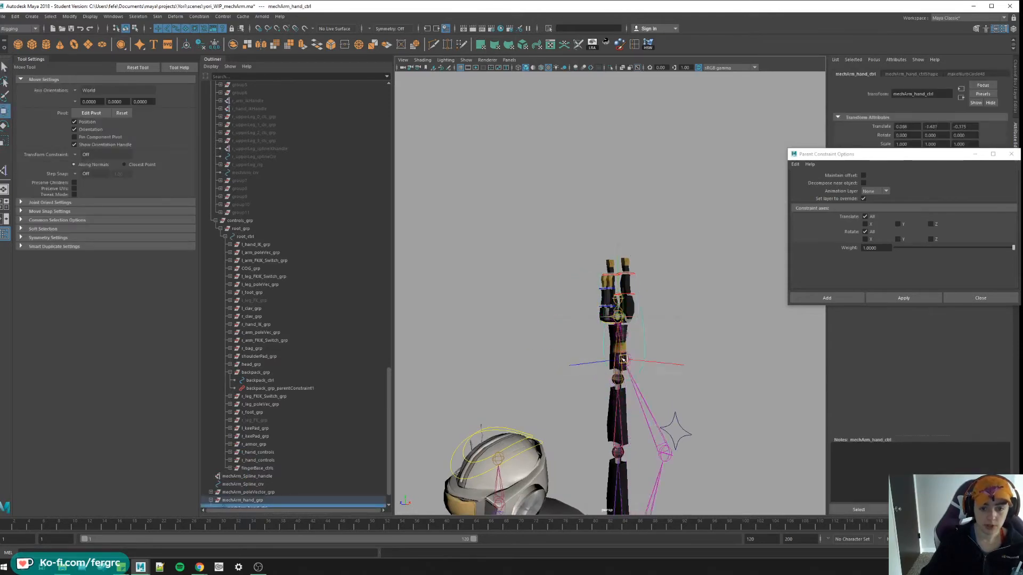
pyautogui.hotkey('ctrl', 'z')
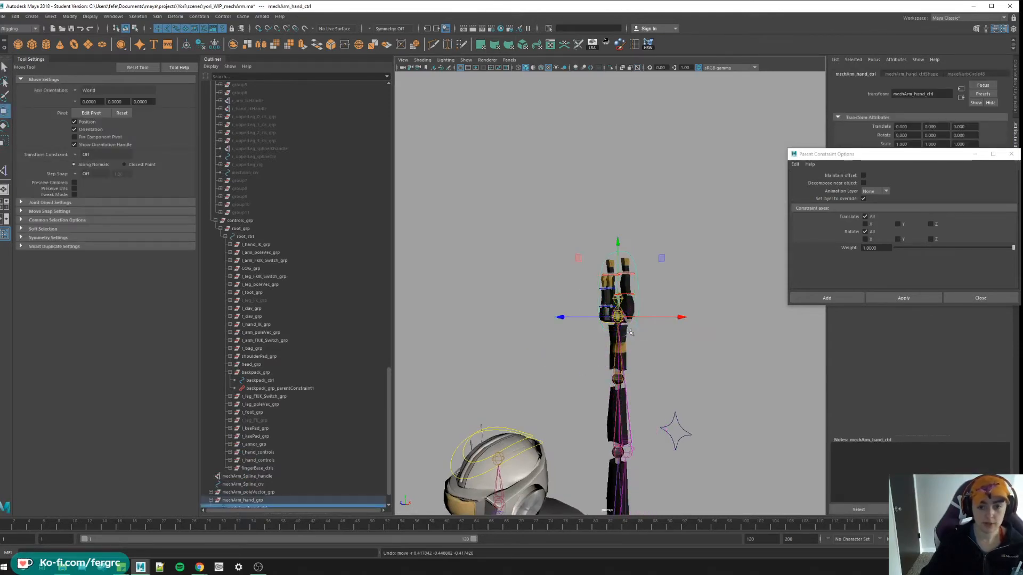
pyautogui.moveTo(631, 344)
pyautogui.keyDown('alt'); pyautogui.mouseDown(button='middle')
pyautogui.moveTo(620, 309)
pyautogui.moveTo(640, 304)
pyautogui.mouseUp(button='middle'); pyautogui.keyUp('alt')
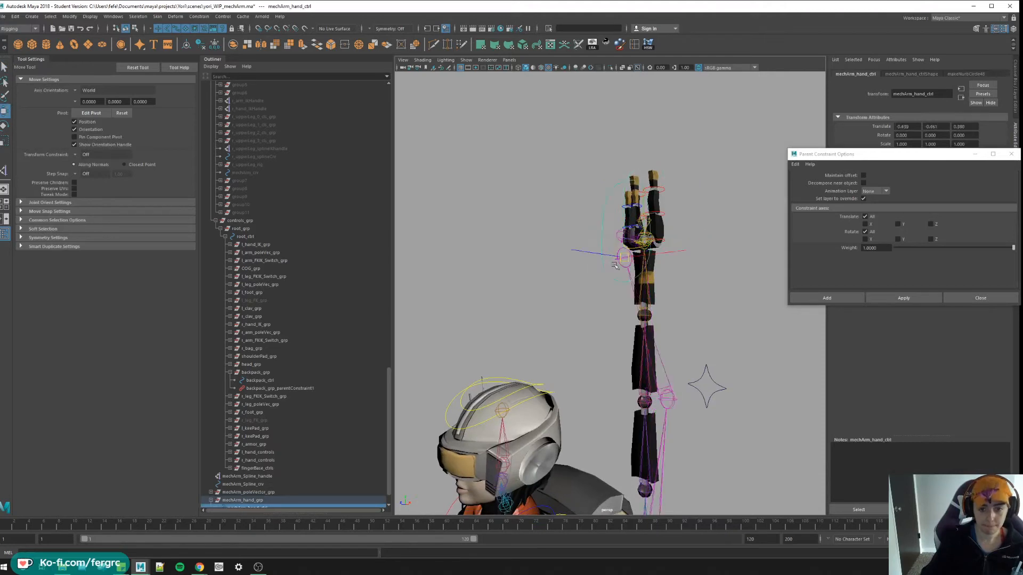
pyautogui.moveTo(664, 252); pyautogui.dragTo(723, 312)
pyautogui.hotkey('ctrl', 'z')
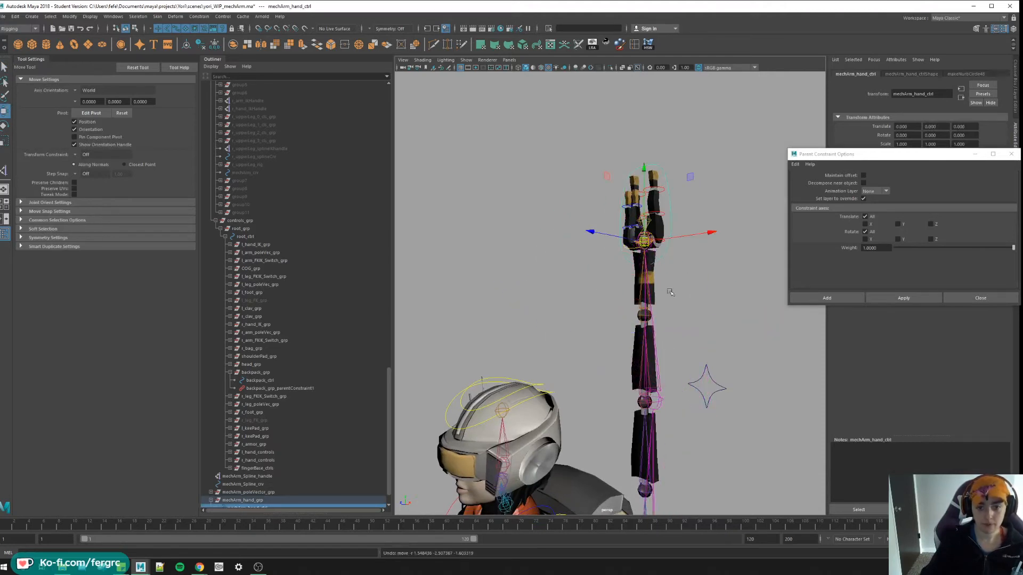
pyautogui.keyDown('alt'); pyautogui.moveTo(639, 320); pyautogui.dragTo(617, 363, button='middle'); pyautogui.keyUp('alt')
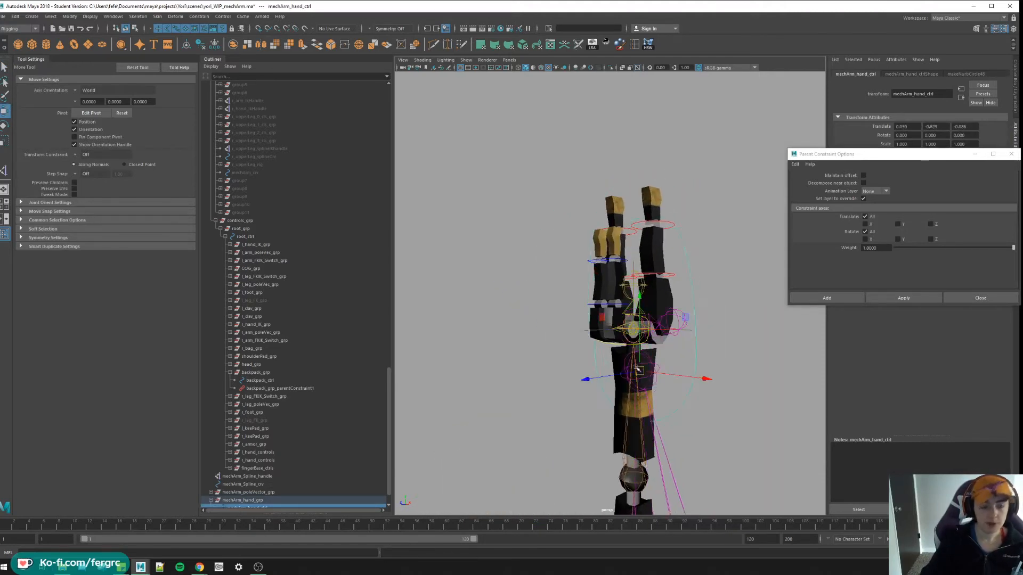
pyautogui.hotkey('ctrl', 'z')
pyautogui.scroll(8, 263, 320)
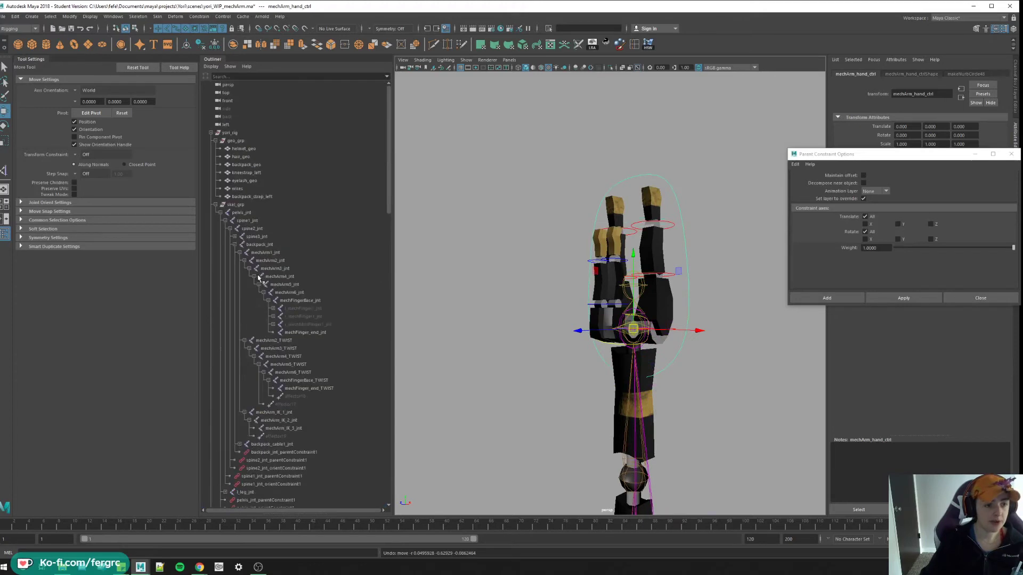
# Parent-constrain mechArm2_jnt to mechArm2_TWIST via Constrain > Parent.
pyautogui.click(272, 342)
pyautogui.click(267, 245)
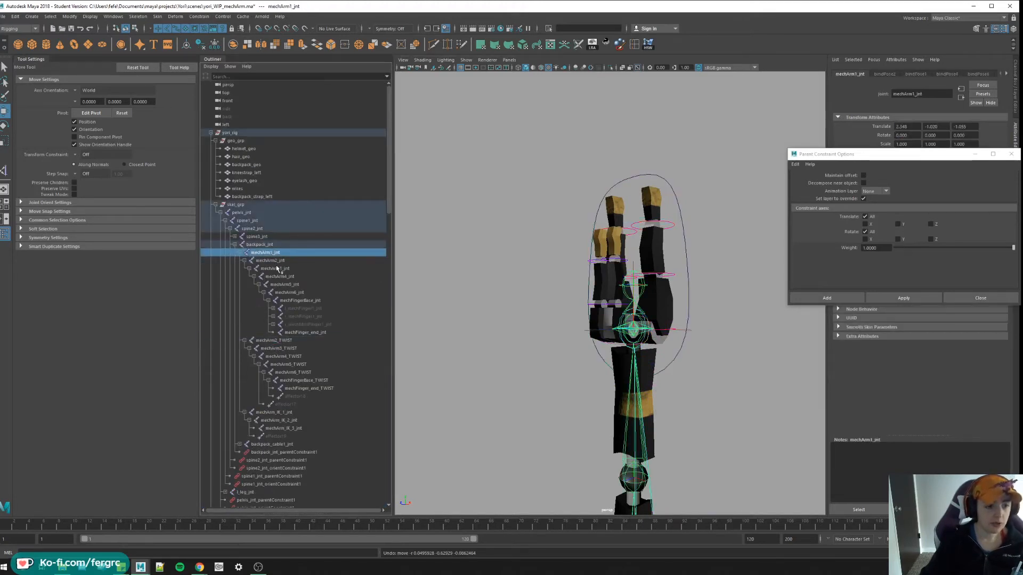
pyautogui.click(270, 261)
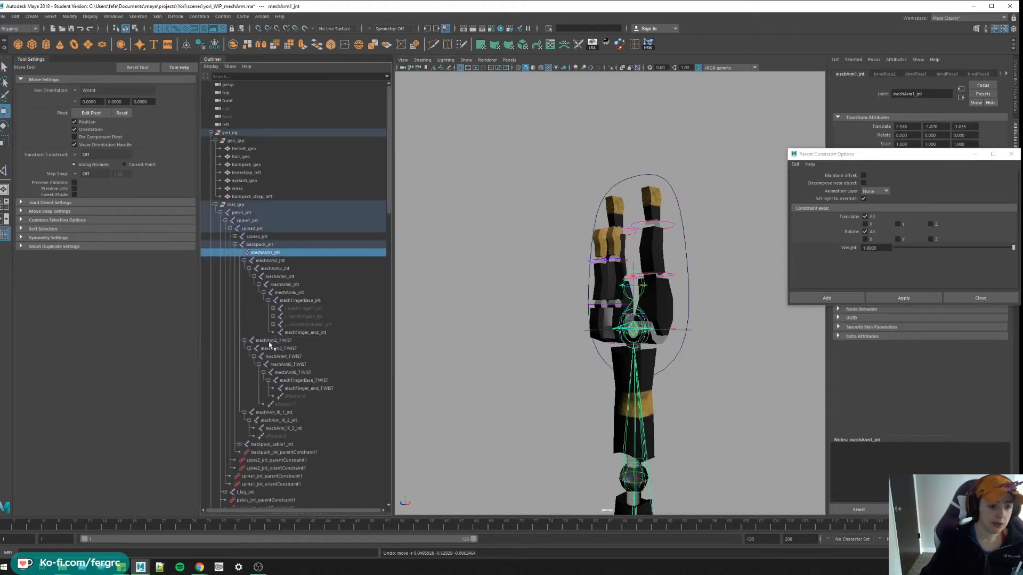
pyautogui.click(269, 256)
pyautogui.click(269, 341)
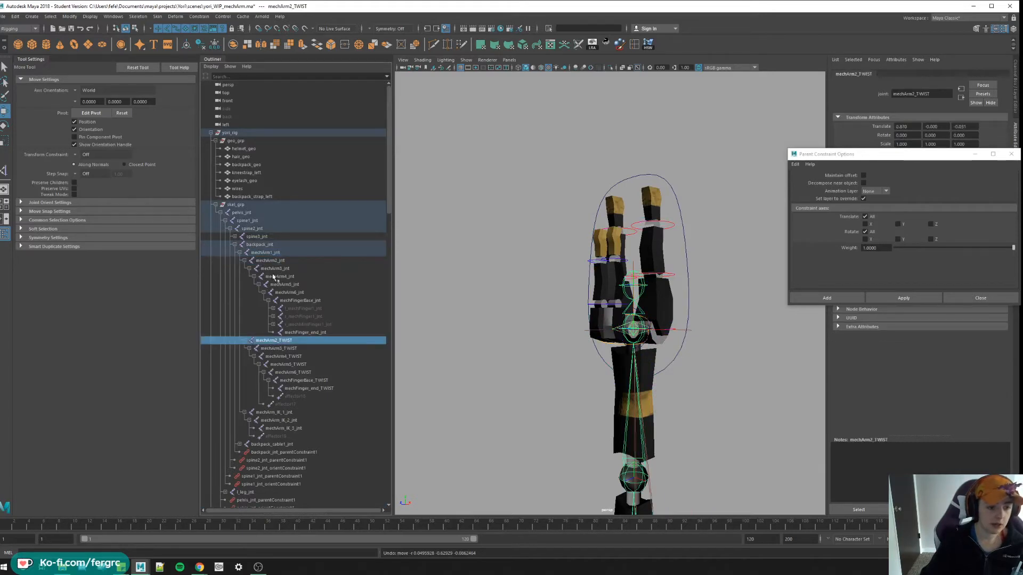
pyautogui.keyDown('ctrl'); pyautogui.click(268, 262); pyautogui.keyUp('ctrl')
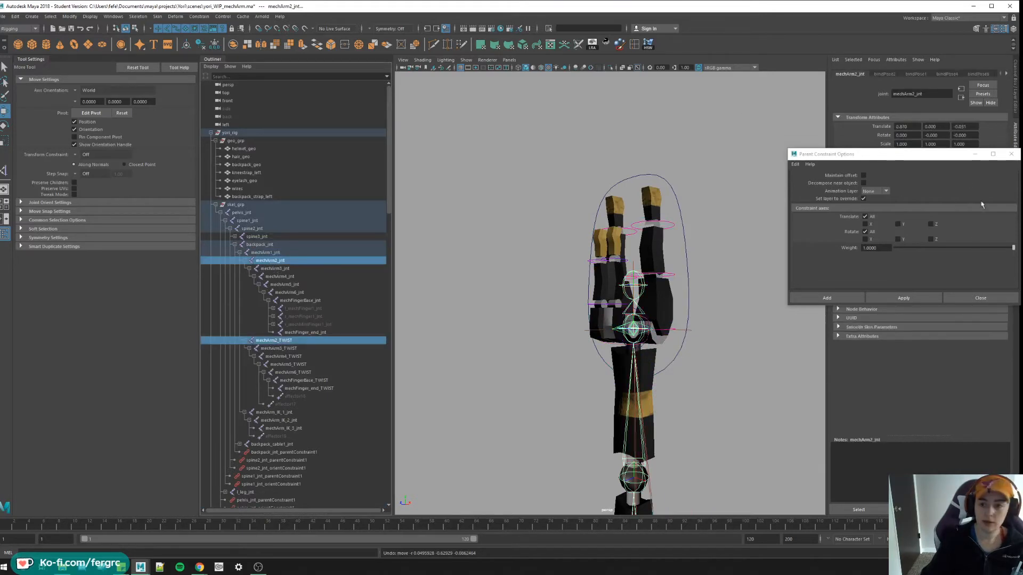
pyautogui.click(903, 299)
# Repeat the parent constraint for mechArm3_jnt through mechArm6_jnt and mechFingerBase_jnt to their TWIST joints.
pyautogui.click(291, 357)
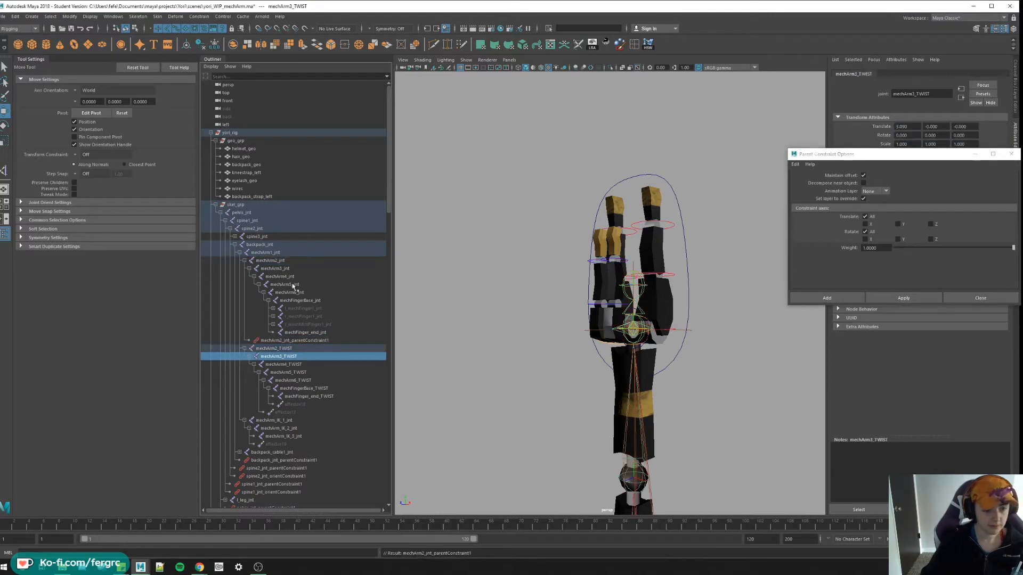
pyautogui.keyDown('ctrl'); pyautogui.click(274, 269); pyautogui.keyUp('ctrl')
pyautogui.press('g')
pyautogui.click(292, 372)
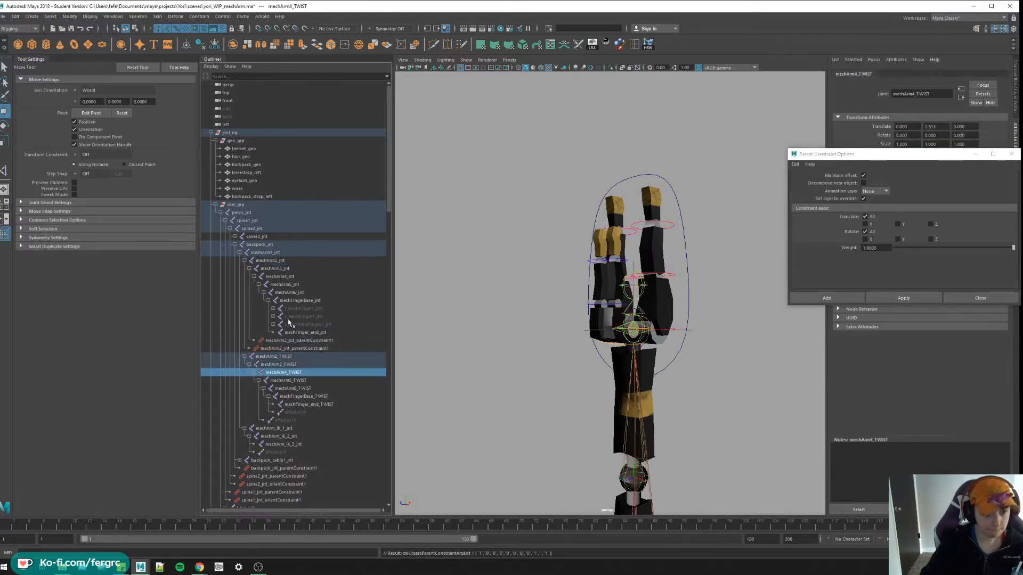
pyautogui.keyDown('ctrl'); pyautogui.click(282, 279); pyautogui.keyUp('ctrl')
pyautogui.press('g')
pyautogui.click(288, 389)
pyautogui.keyDown('ctrl'); pyautogui.click(282, 284); pyautogui.keyUp('ctrl')
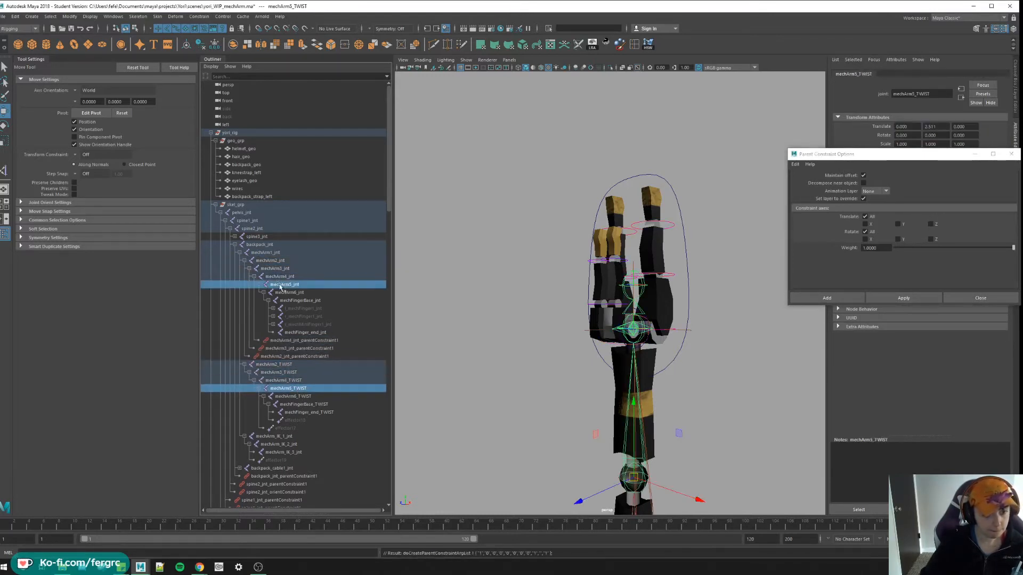
pyautogui.press('g')
pyautogui.click(296, 404)
pyautogui.keyDown('ctrl'); pyautogui.click(288, 293); pyautogui.keyUp('ctrl')
pyautogui.press('g')
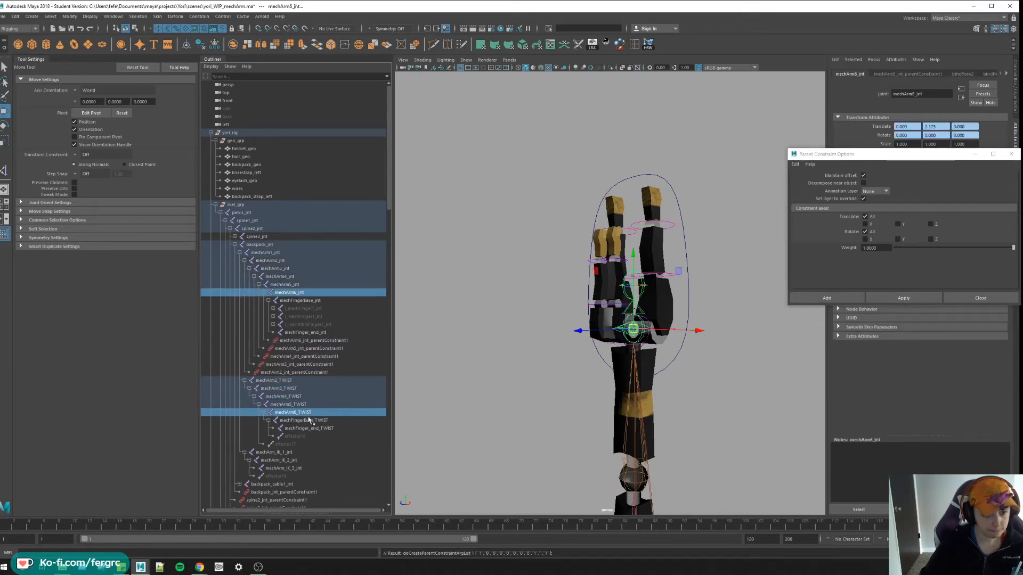
pyautogui.click(303, 421)
pyautogui.keyDown('ctrl'); pyautogui.click(300, 301); pyautogui.keyUp('ctrl')
pyautogui.press('g')
# Select the arm's spline curve in the Outliner.
pyautogui.press('z')
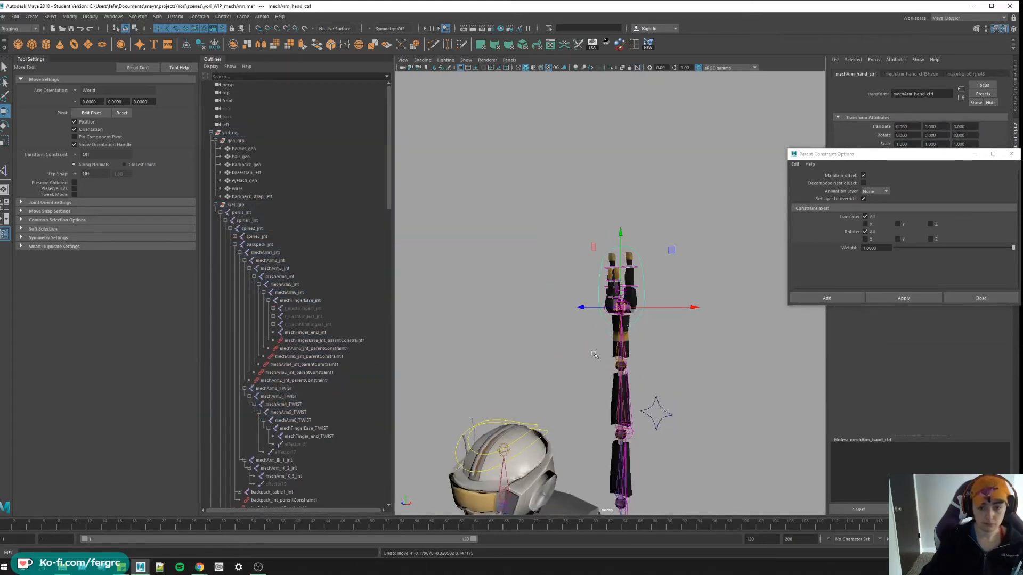
pyautogui.scroll(-10, 286, 416)
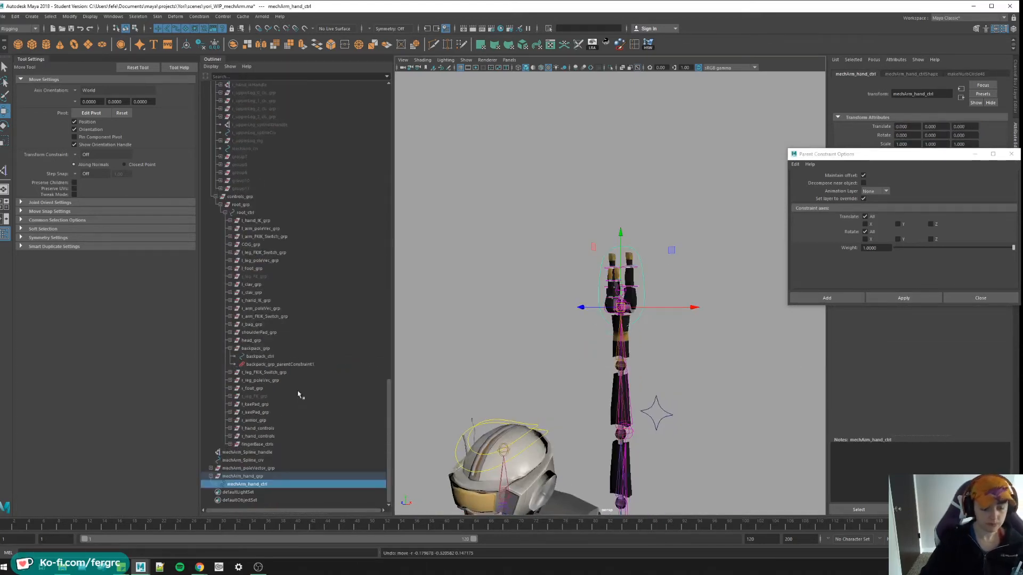
pyautogui.moveTo(560, 360)
pyautogui.keyDown('alt'); pyautogui.mouseDown(button='right')
pyautogui.moveTo(615, 314)
pyautogui.moveTo(607, 264)
pyautogui.mouseUp(button='right'); pyautogui.keyUp('alt')
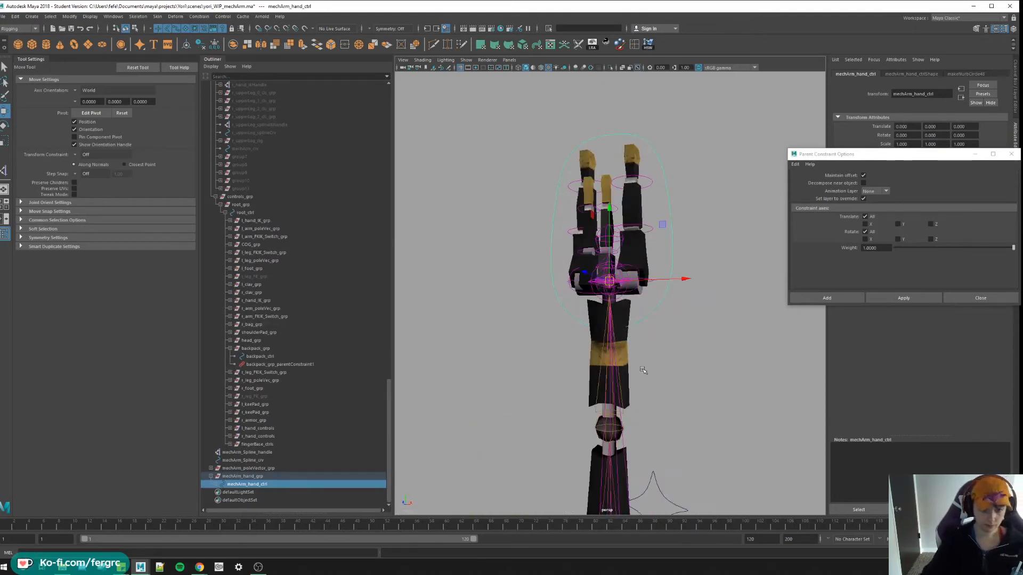
pyautogui.click(351, 459)
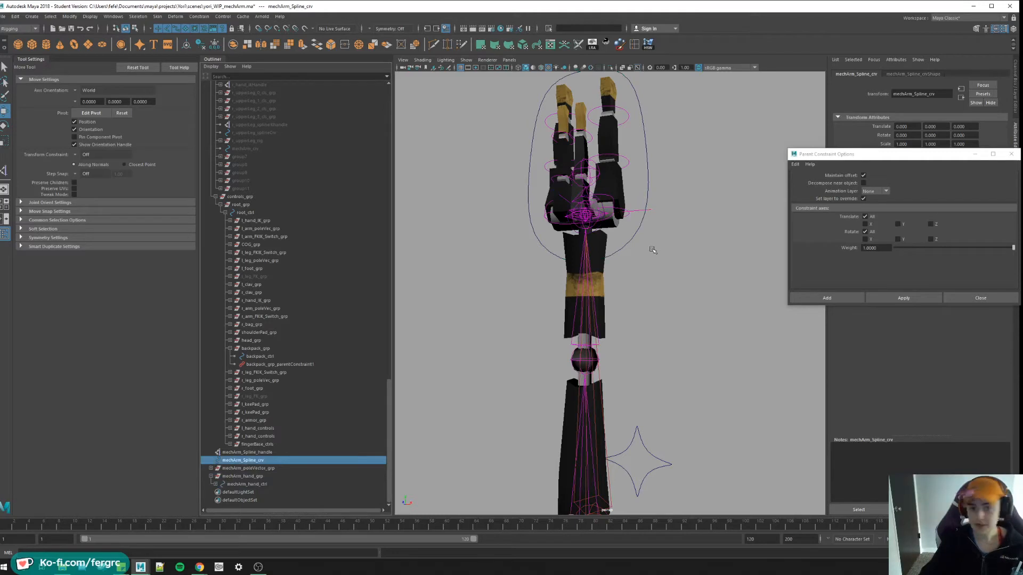
pyautogui.hotkey('ctrl', '1')
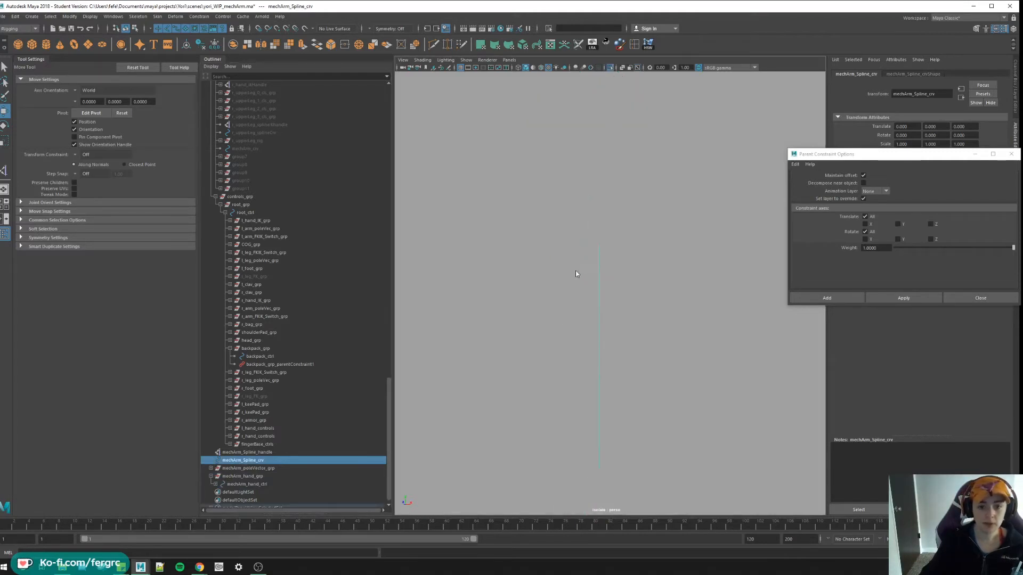
pyautogui.moveTo(576, 272); pyautogui.dragTo(559, 320, button='right')
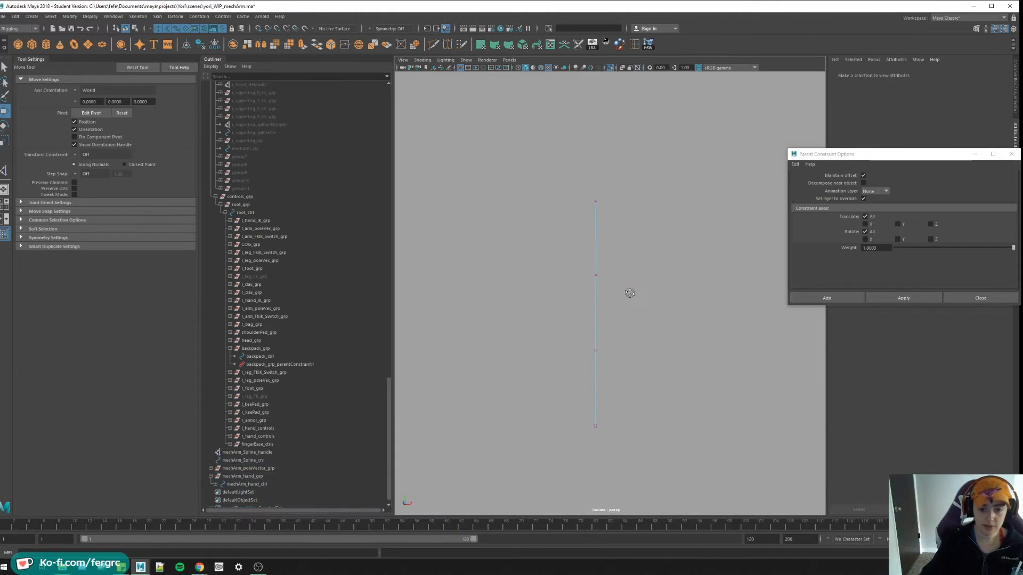
pyautogui.click(595, 276)
pyautogui.hotkey('ctrl', '1')
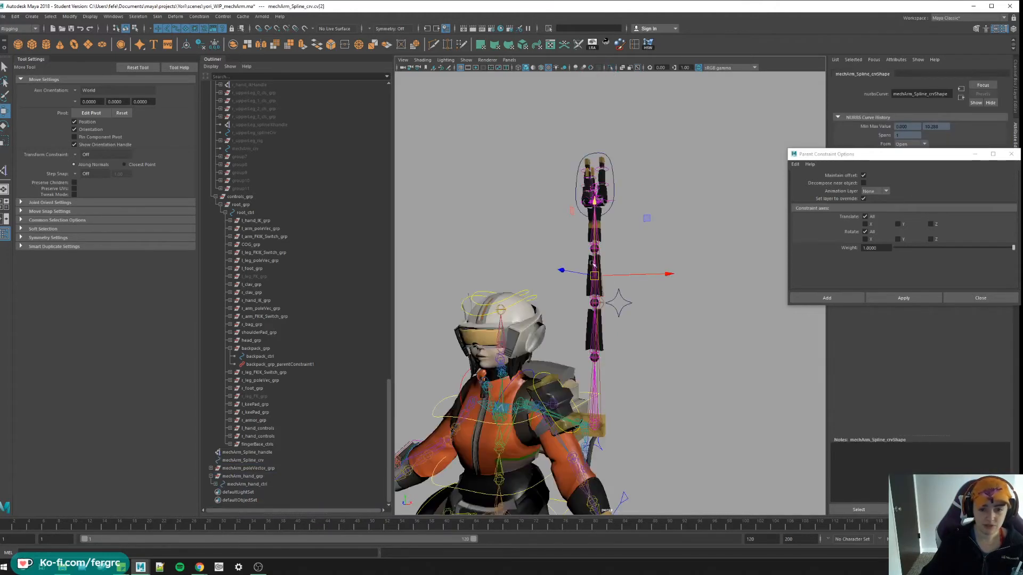
pyautogui.moveTo(595, 276); pyautogui.dragTo(693, 301)
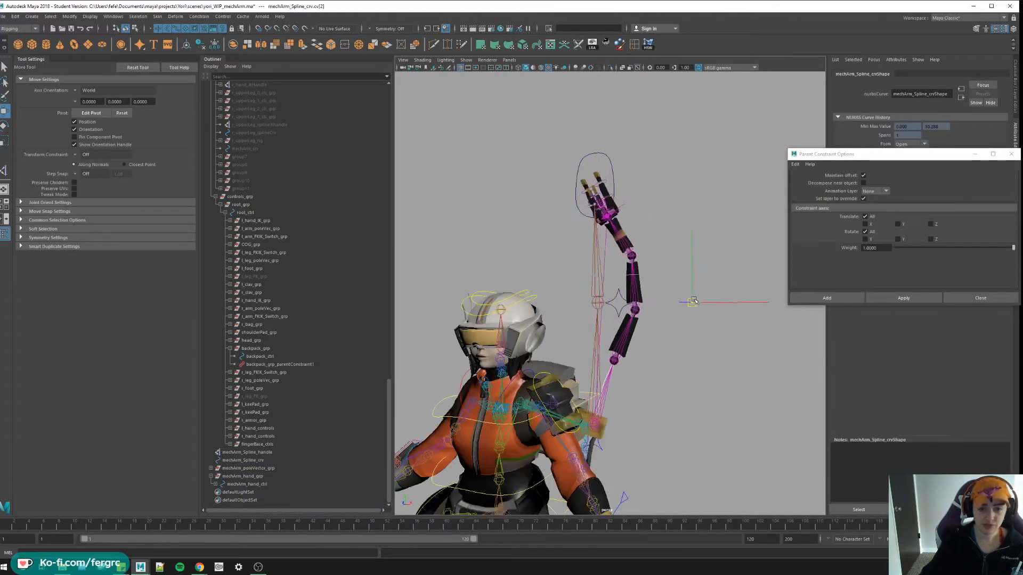
pyautogui.hotkey('ctrl', 'z')
pyautogui.press('q')
pyautogui.press('F8')
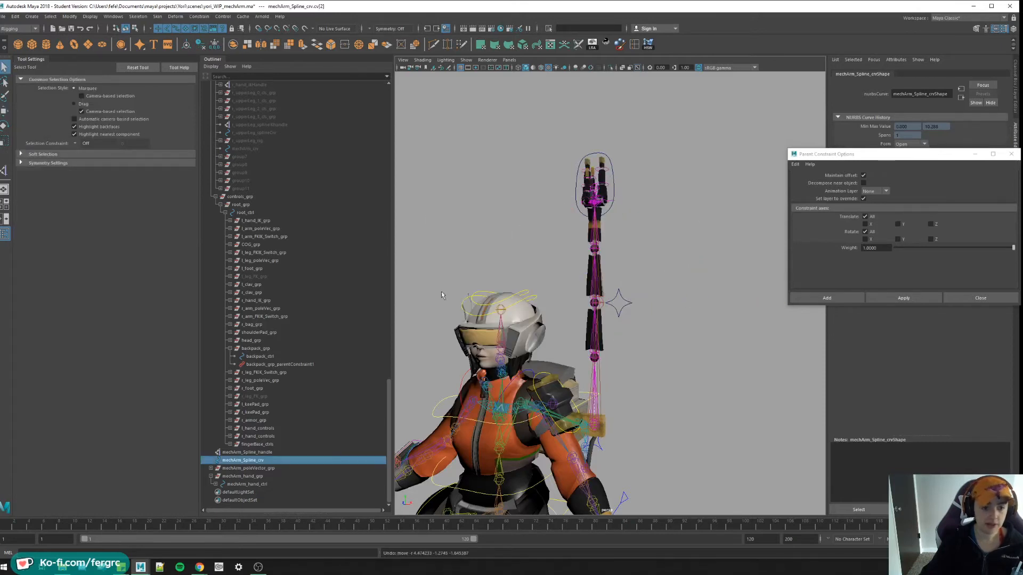
pyautogui.click(254, 462)
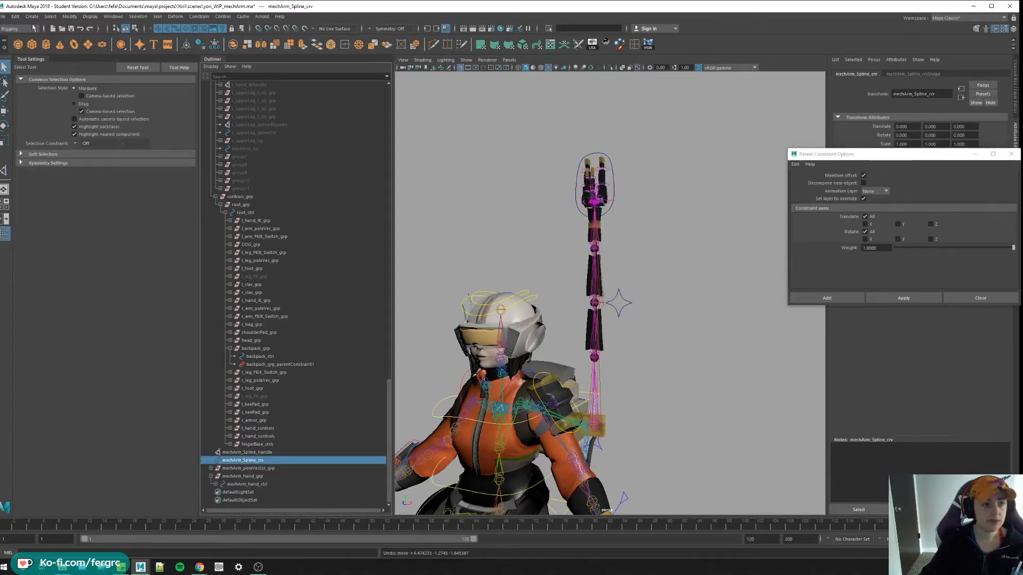
# Rebuild mechArm_Spline_crv as a uniform cubic curve through the Rebuild Curve options.
pyautogui.click(241, 18)
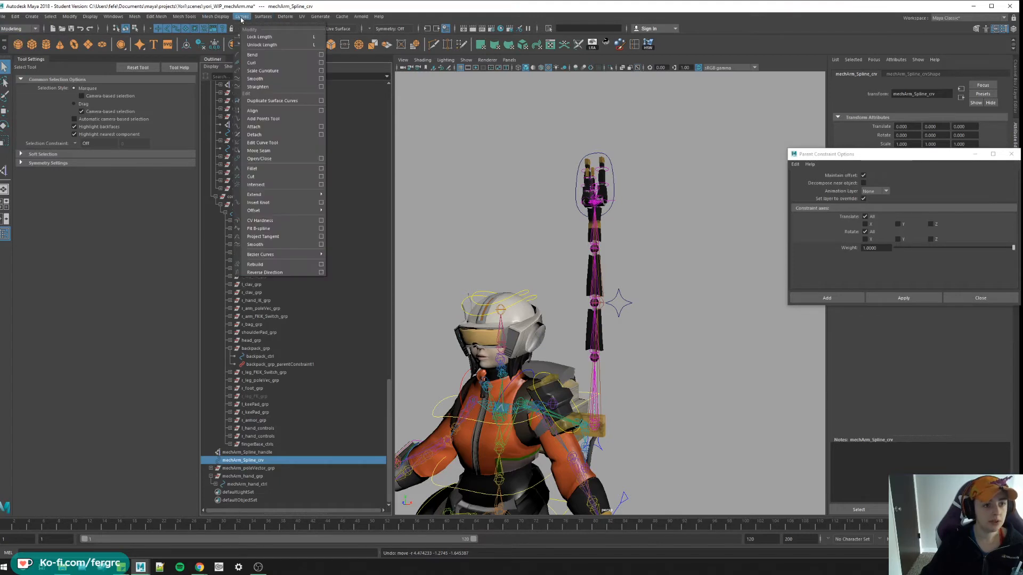
pyautogui.click(321, 264)
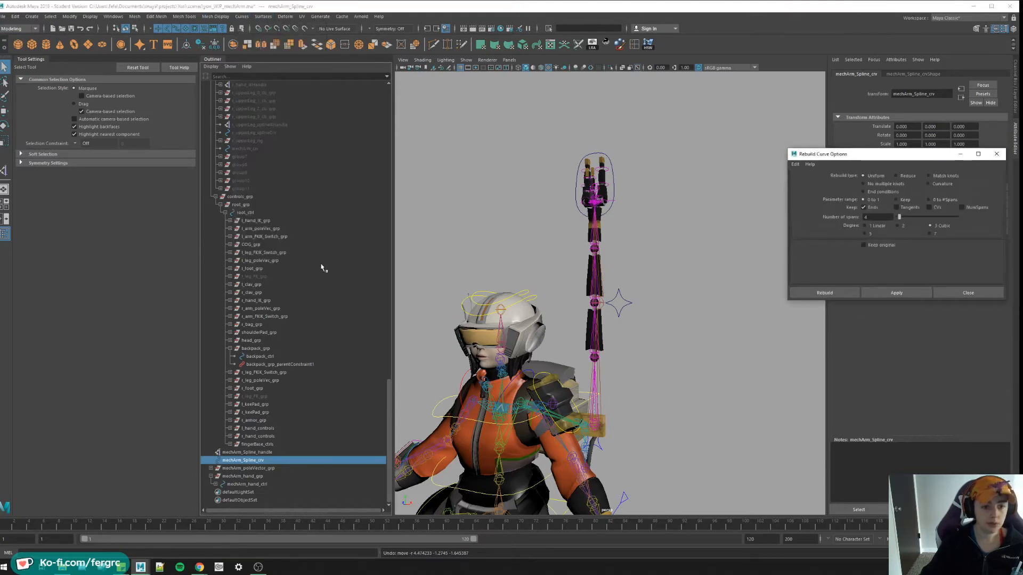
pyautogui.moveTo(879, 153); pyautogui.dragTo(679, 152)
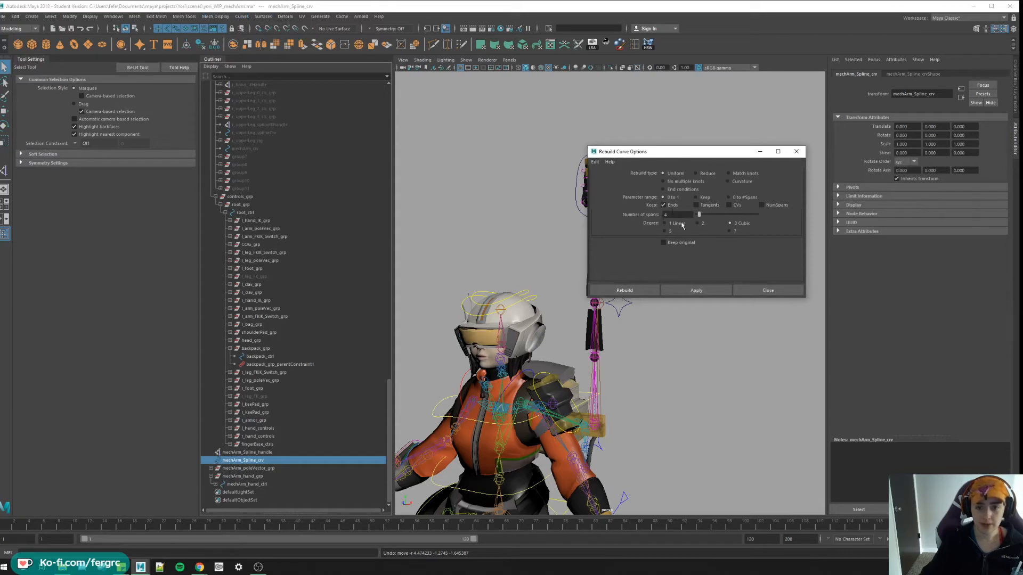
pyautogui.click(697, 291)
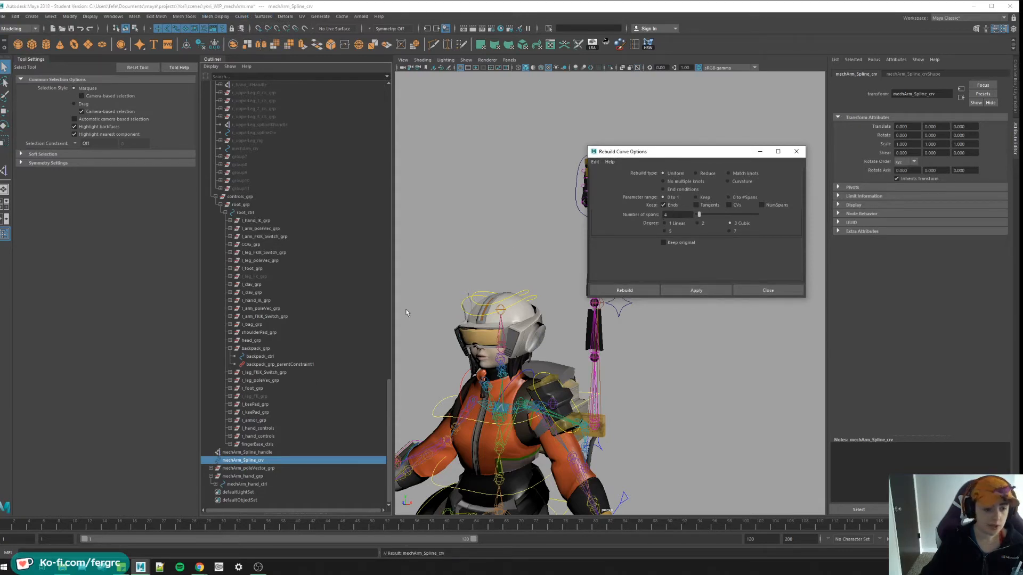
pyautogui.click(760, 153)
# Isolate the spline curve and select its top two control vertices.
pyautogui.press('space')
pyautogui.moveTo(611, 180); pyautogui.dragTo(585, 182, button='right')
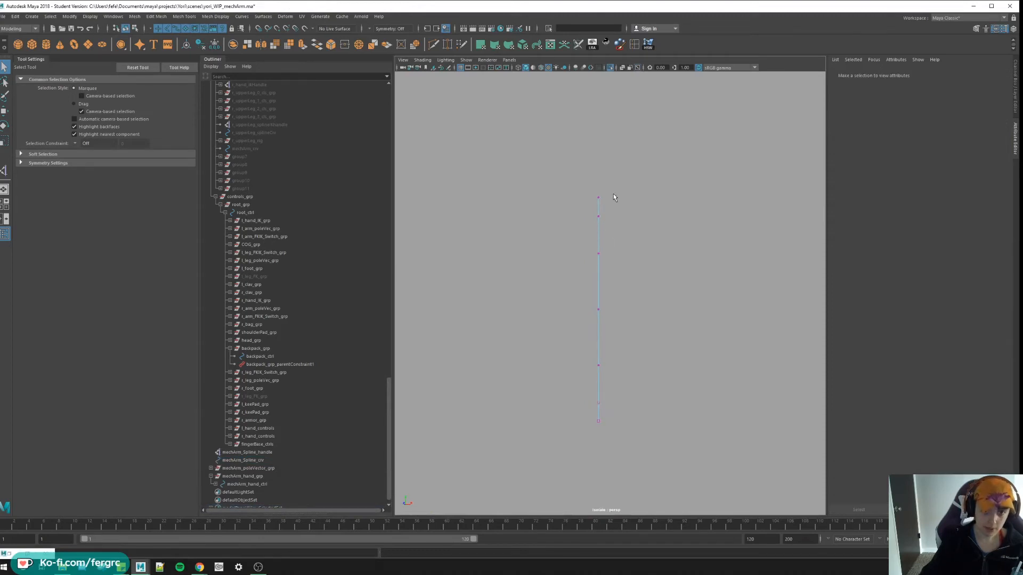
pyautogui.moveTo(596, 190); pyautogui.dragTo(634, 240)
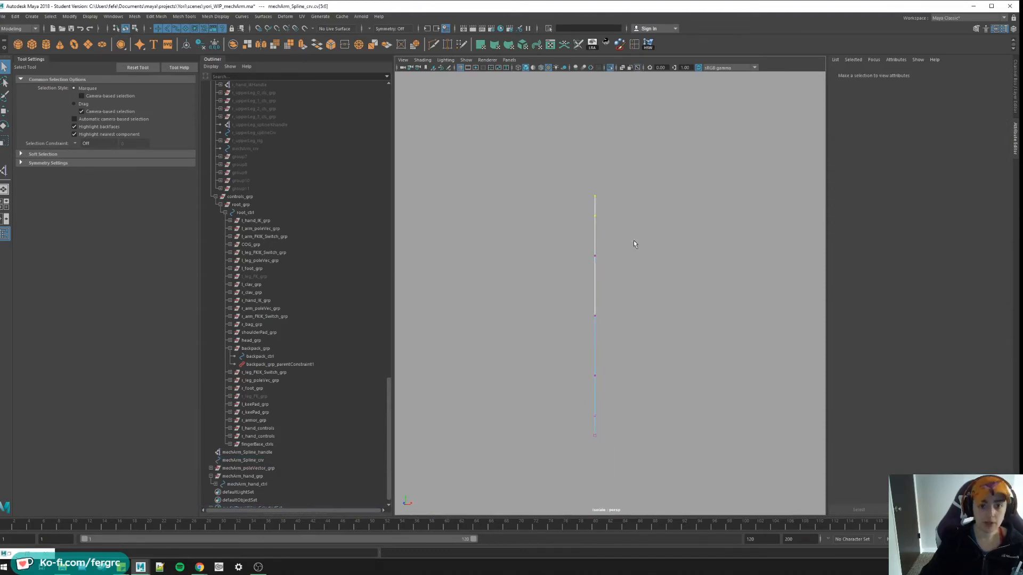
# Create clusters on the top CVs and the next pair of CVs of the arm curve.
pyautogui.click(264, 17)
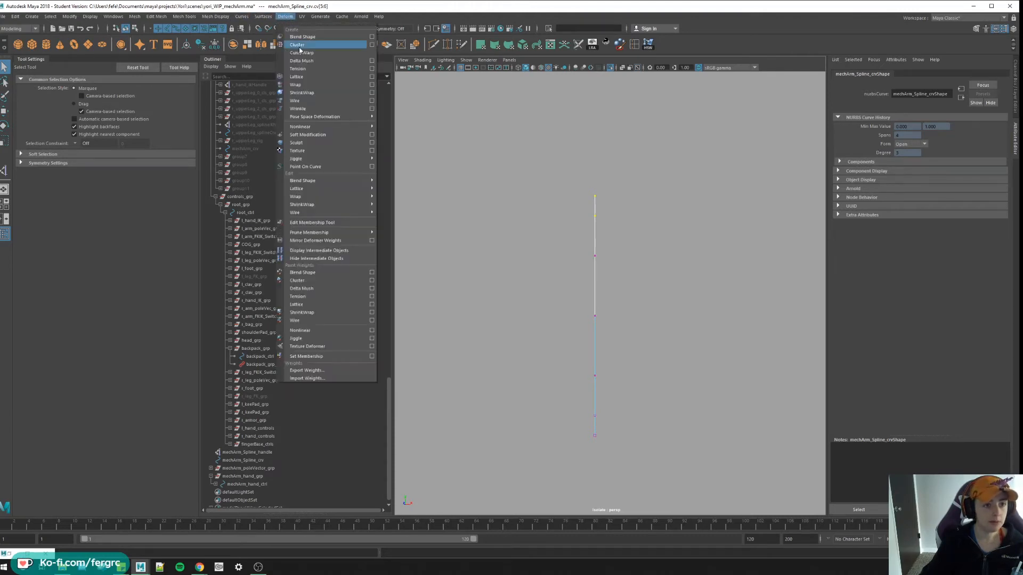
pyautogui.click(319, 48)
pyautogui.click(594, 265)
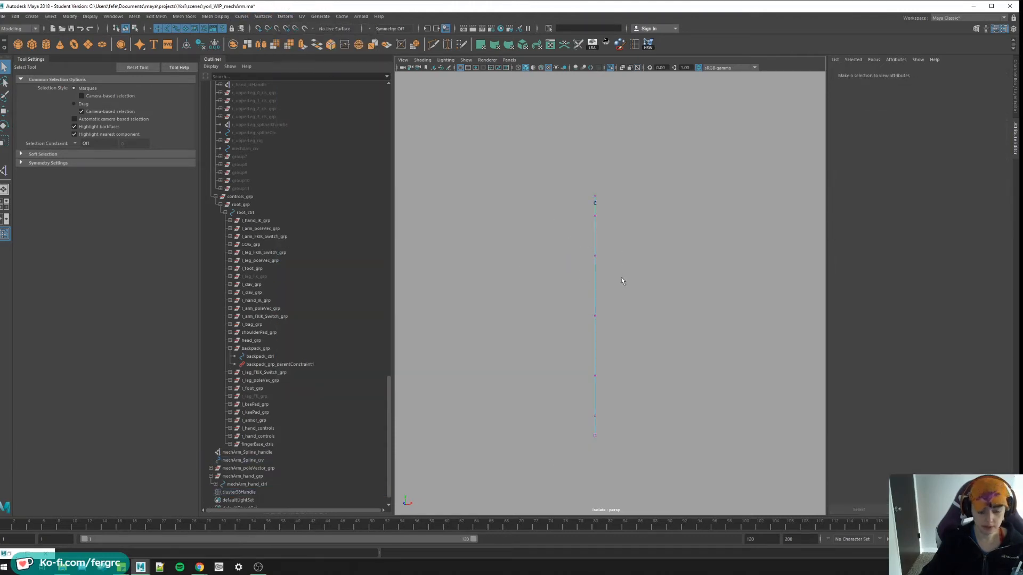
pyautogui.moveTo(581, 249); pyautogui.dragTo(622, 280)
pyautogui.press('g')
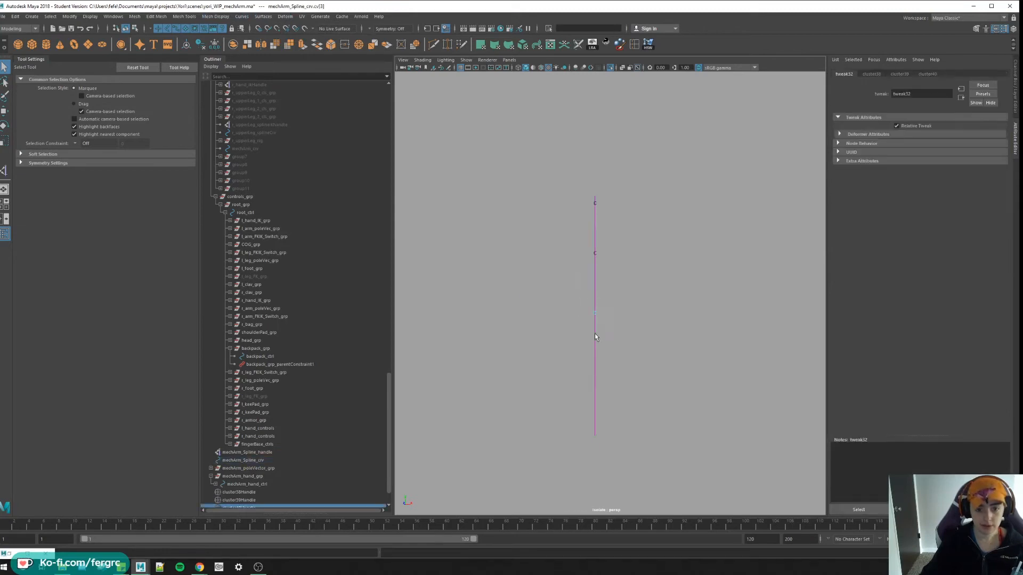
# Cluster the remaining bottom CVs, return to object mode and exit Isolate Select.
pyautogui.moveTo(595, 334)
pyautogui.mouseDown(button='right')
pyautogui.moveTo(632, 338)
pyautogui.moveTo(562, 338)
pyautogui.mouseUp(button='right')
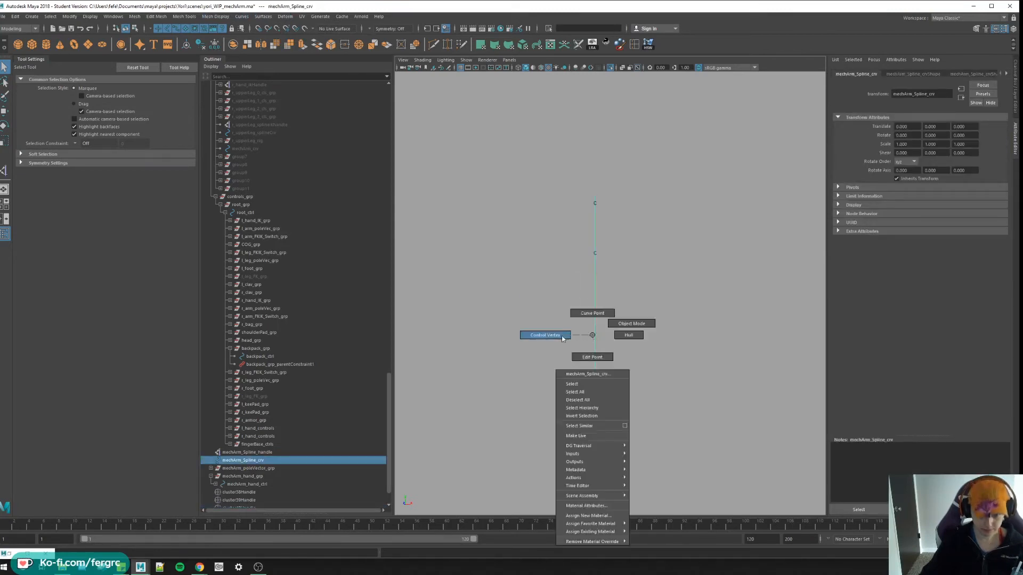
pyautogui.moveTo(581, 351); pyautogui.dragTo(616, 384)
pyautogui.moveTo(595, 375); pyautogui.dragTo(580, 410, button='right')
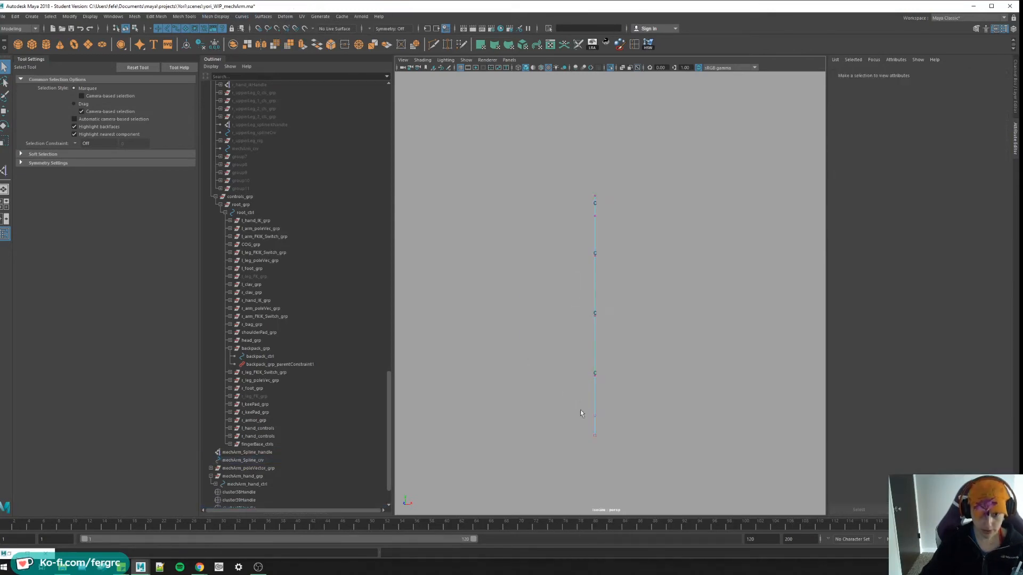
pyautogui.moveTo(580, 400); pyautogui.dragTo(622, 454)
pyautogui.press('g')
pyautogui.moveTo(595, 257); pyautogui.dragTo(615, 250, button='right')
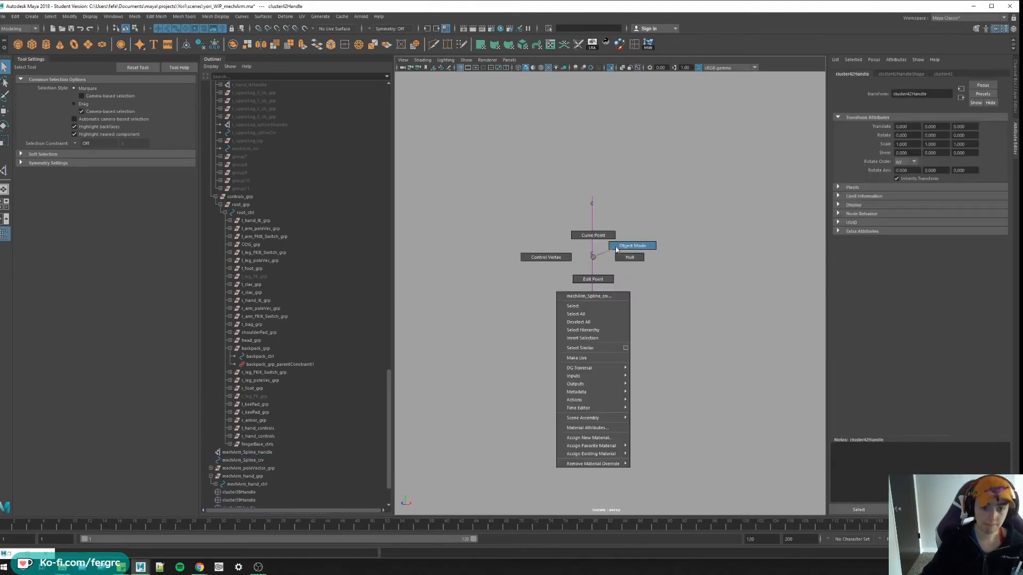
pyautogui.click(624, 304)
pyautogui.hotkey('ctrl', '1')
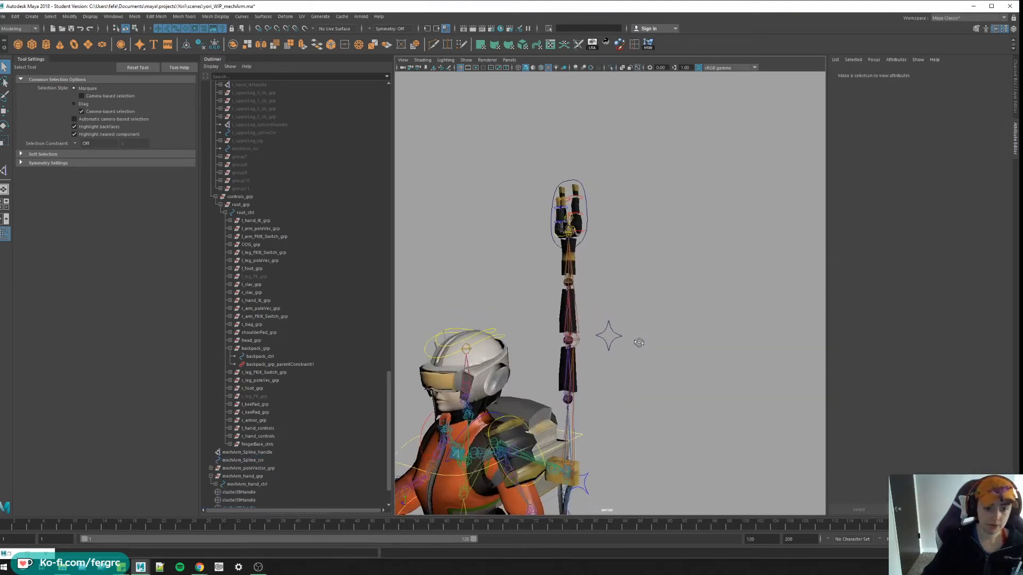
pyautogui.click(572, 411)
pyautogui.press('w')
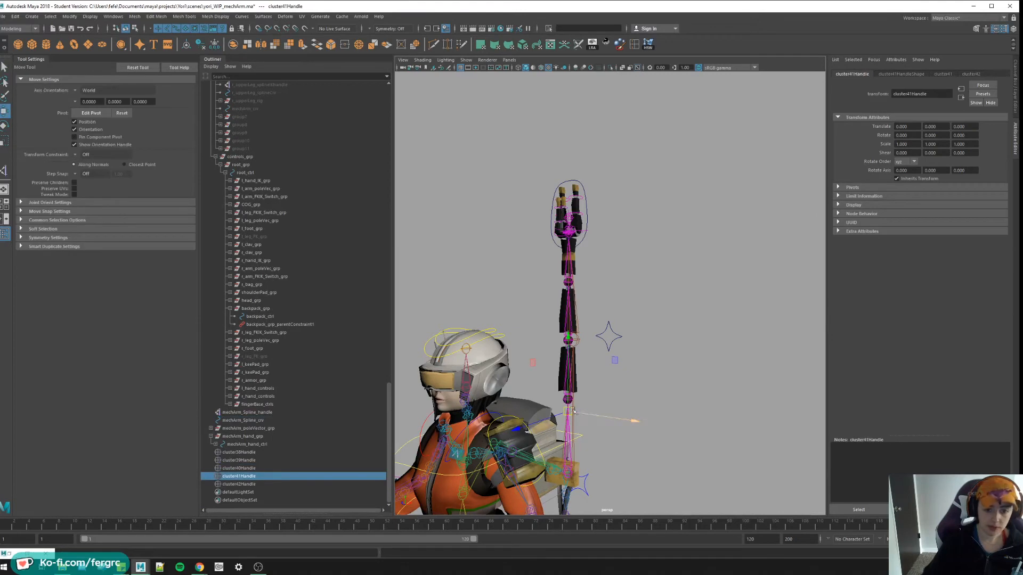
pyautogui.moveTo(572, 412); pyautogui.dragTo(632, 376)
pyautogui.press('z')
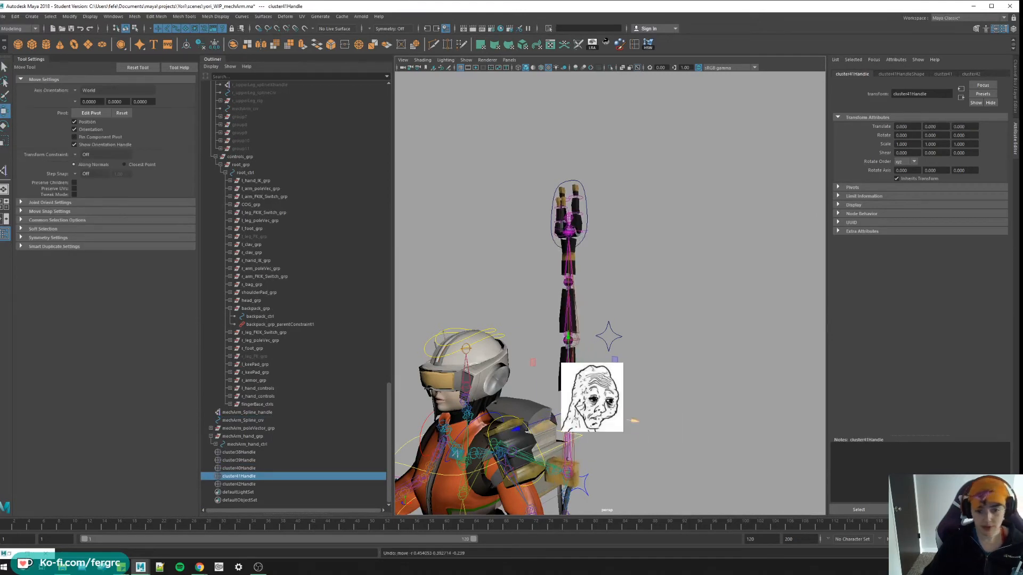
pyautogui.keyDown('alt'); pyautogui.moveTo(635, 421); pyautogui.dragTo(608, 375, button='middle'); pyautogui.keyUp('alt')
pyautogui.scroll(5, 592, 352)
pyautogui.keyDown('alt'); pyautogui.moveTo(588, 352); pyautogui.dragTo(583, 353, button='right'); pyautogui.keyUp('alt')
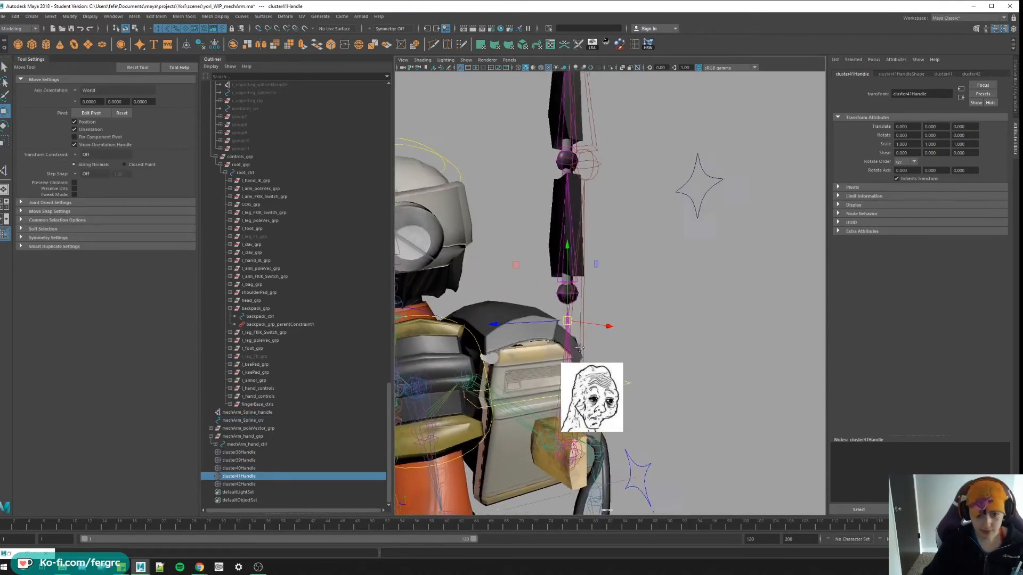
pyautogui.scroll(-4, 582, 352)
pyautogui.scroll(4, 582, 353)
pyautogui.keyDown('alt'); pyautogui.moveTo(582, 352); pyautogui.dragTo(616, 360, button='middle'); pyautogui.keyUp('alt')
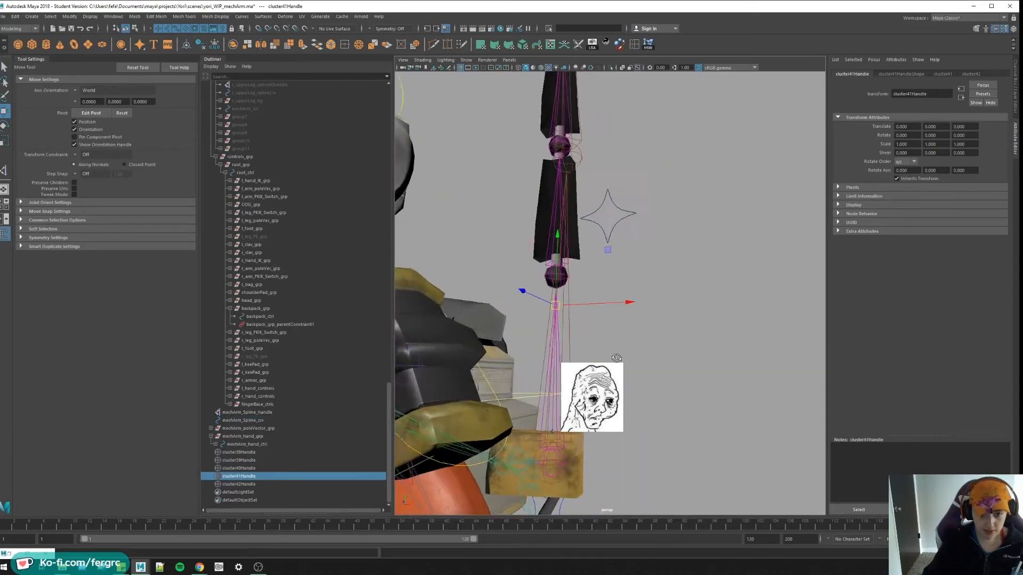
pyautogui.keyDown('alt'); pyautogui.moveTo(616, 360); pyautogui.dragTo(601, 383); pyautogui.keyUp('alt')
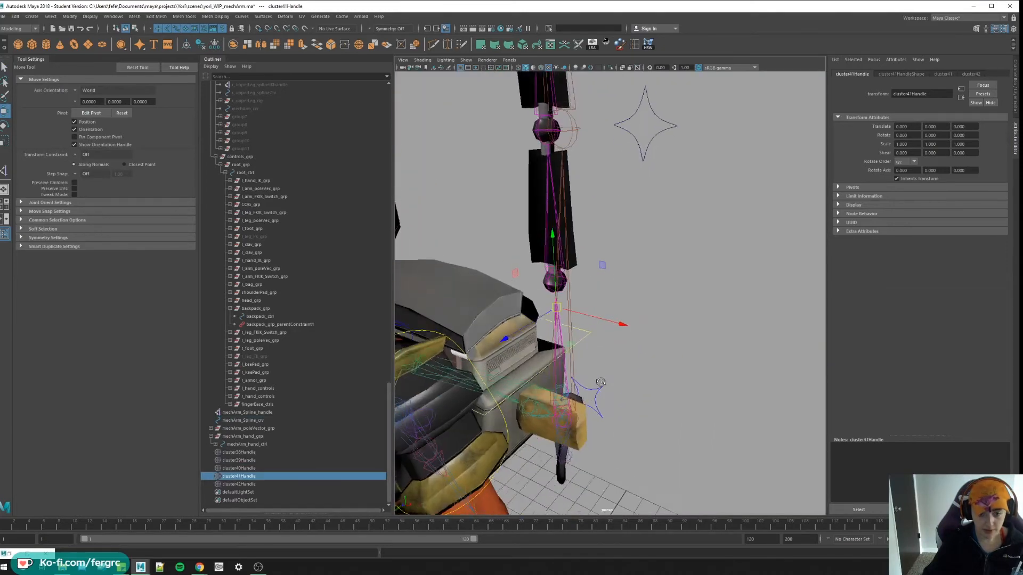
pyautogui.scroll(-5, 601, 383)
pyautogui.keyDown('alt'); pyautogui.moveTo(601, 382); pyautogui.dragTo(592, 376); pyautogui.keyUp('alt')
pyautogui.scroll(-5, 314, 313)
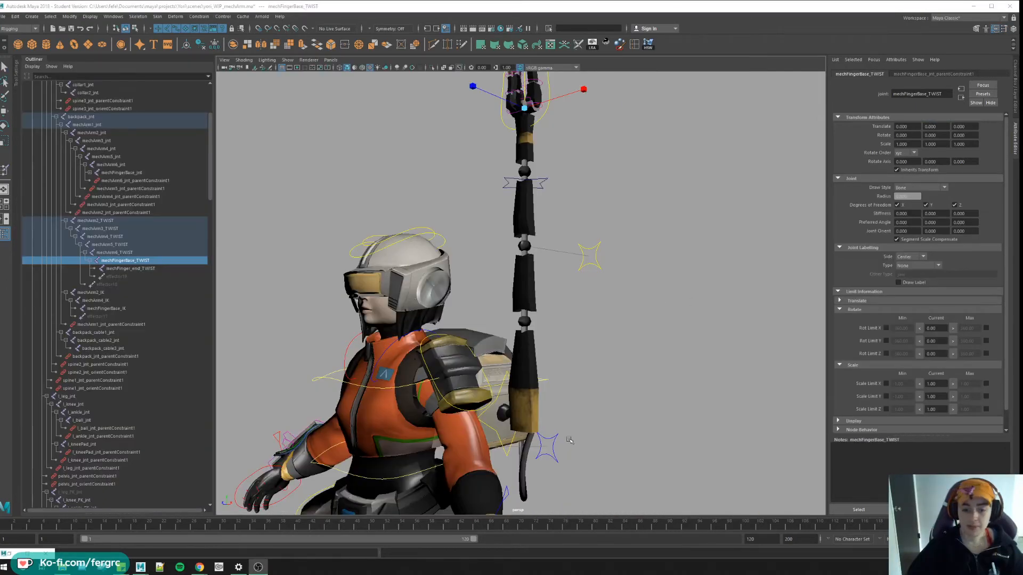
# Inspect the TWIST joints and the mechArm_5 control curve around the arm.
pyautogui.keyDown('alt'); pyautogui.moveTo(569, 440); pyautogui.dragTo(613, 390); pyautogui.keyUp('alt')
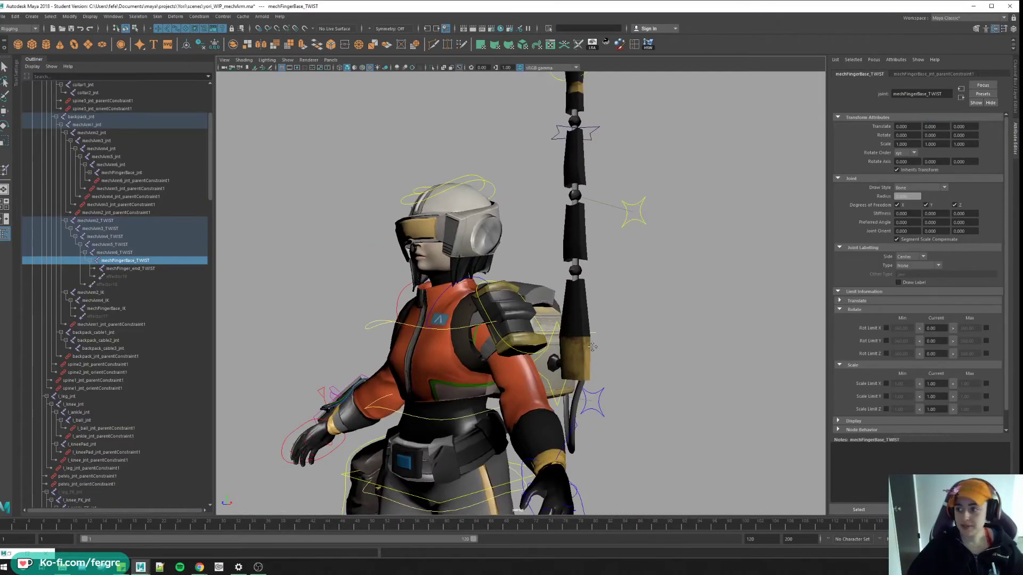
pyautogui.keyDown('alt'); pyautogui.moveTo(593, 347); pyautogui.dragTo(600, 396, button='middle'); pyautogui.keyUp('alt')
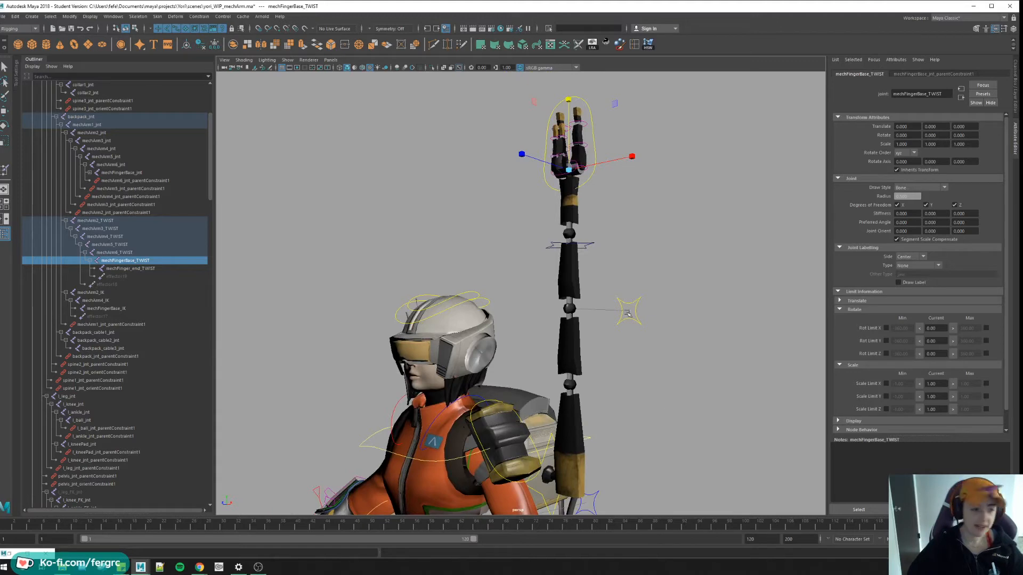
pyautogui.keyDown('alt'); pyautogui.moveTo(620, 449); pyautogui.dragTo(571, 437, button='middle'); pyautogui.keyUp('alt')
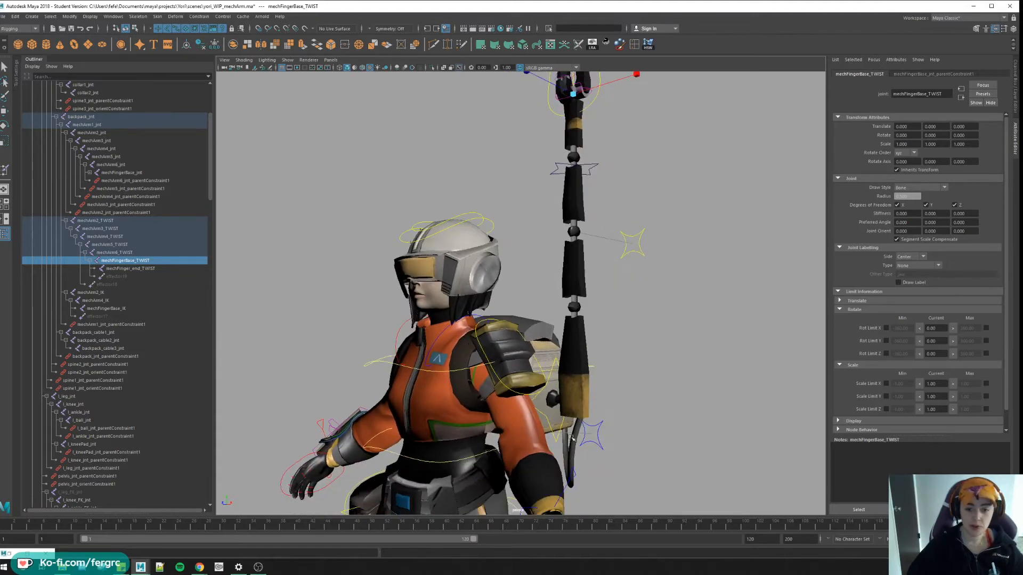
pyautogui.click(100, 229)
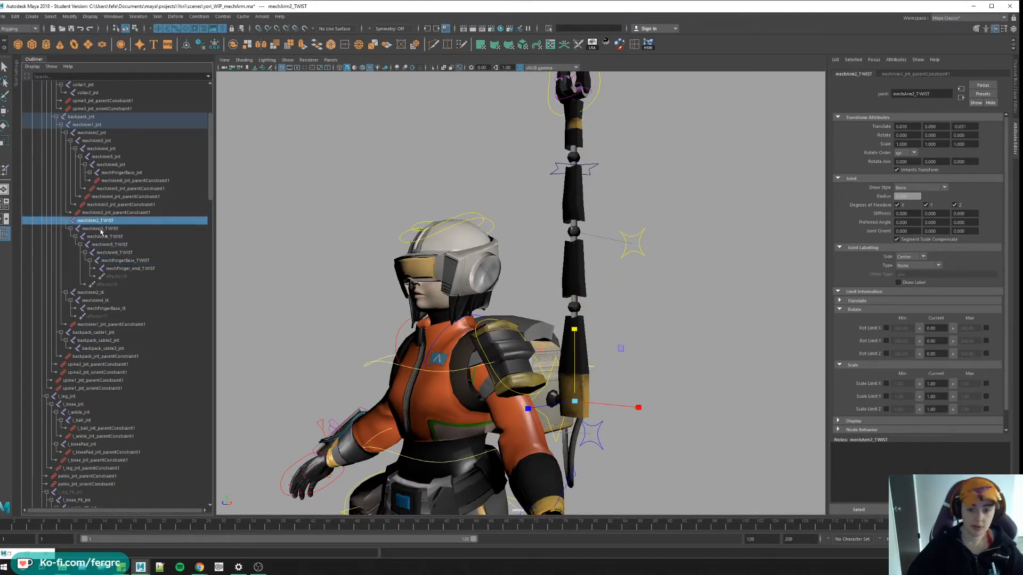
pyautogui.click(102, 229)
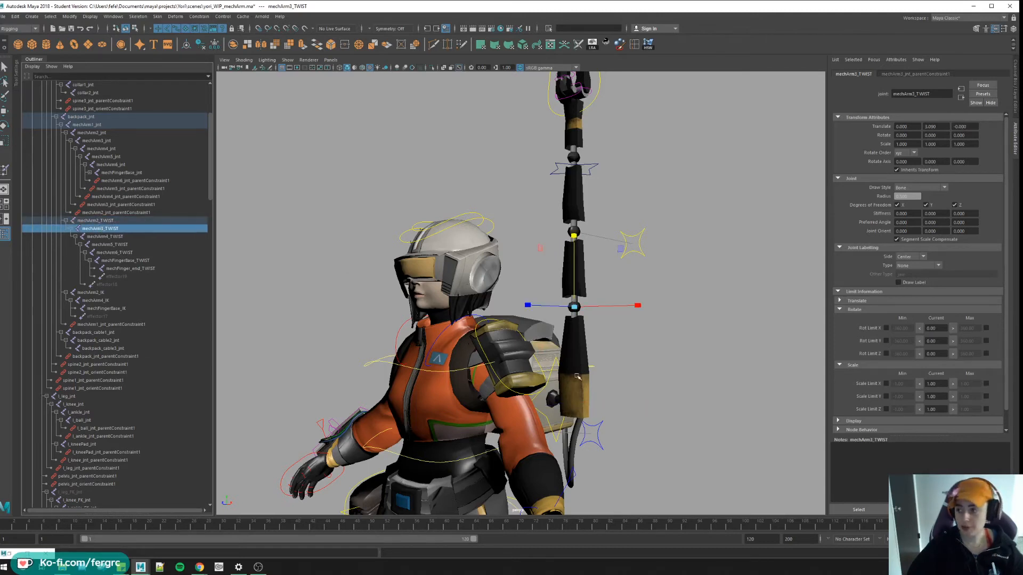
pyautogui.click(171, 237)
pyautogui.moveTo(532, 323)
pyautogui.keyDown('alt'); pyautogui.mouseDown(button='middle')
pyautogui.moveTo(551, 320)
pyautogui.moveTo(551, 306)
pyautogui.mouseUp(button='middle'); pyautogui.keyUp('alt')
pyautogui.click(559, 303)
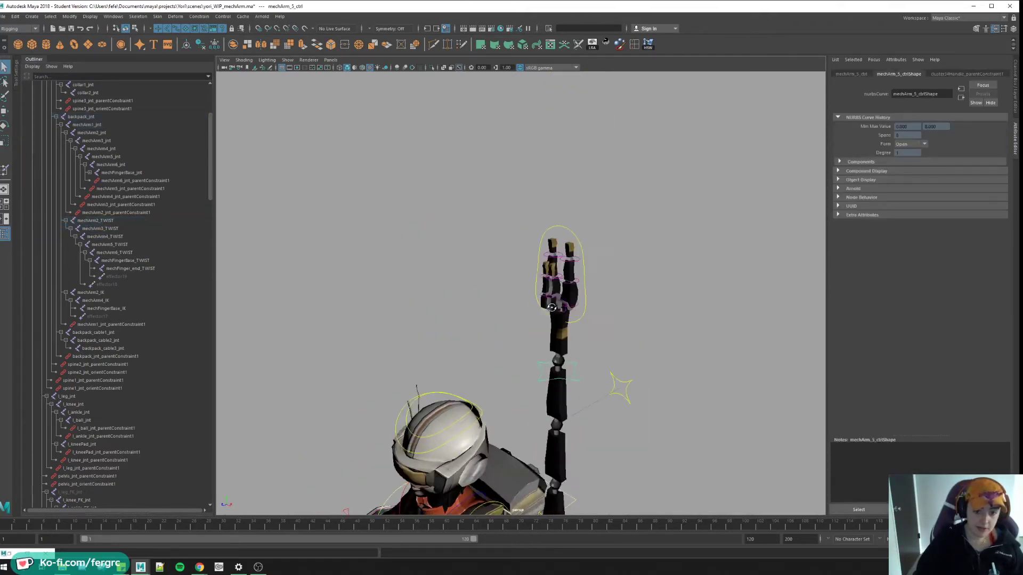
pyautogui.keyDown('alt'); pyautogui.moveTo(551, 307); pyautogui.dragTo(559, 312, button='right'); pyautogui.keyUp('alt')
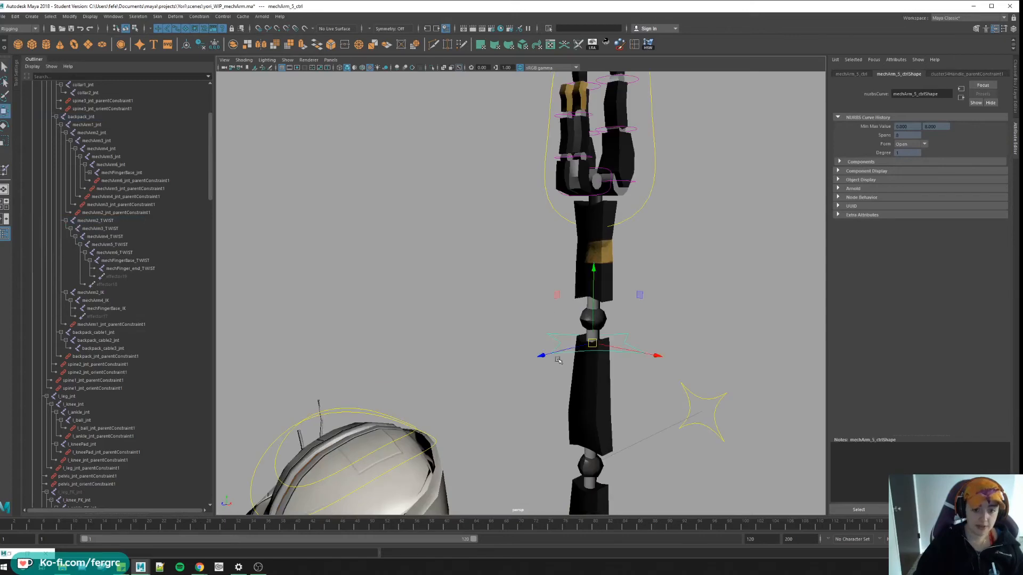
pyautogui.keyDown('alt'); pyautogui.moveTo(560, 311); pyautogui.dragTo(523, 308); pyautogui.keyUp('alt')
pyautogui.keyDown('alt'); pyautogui.moveTo(523, 308); pyautogui.dragTo(559, 304, button='right'); pyautogui.keyUp('alt')
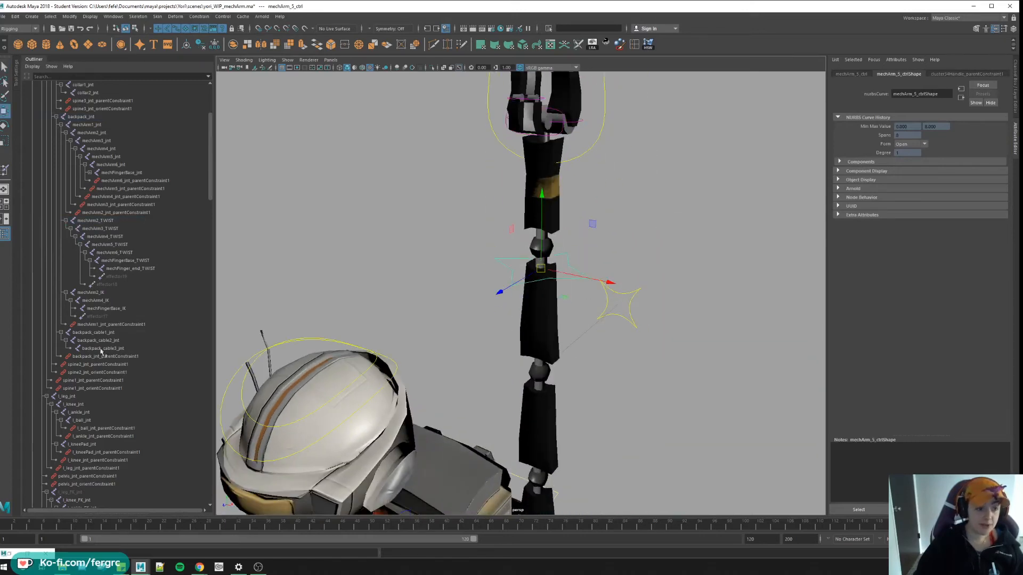
pyautogui.scroll(-6, 148, 434)
# Frame mechArm_1_ctrl, enable Joints in the viewport Show menu and select mechArm_5_ctrl.
pyautogui.click(92, 372)
pyautogui.press('f')
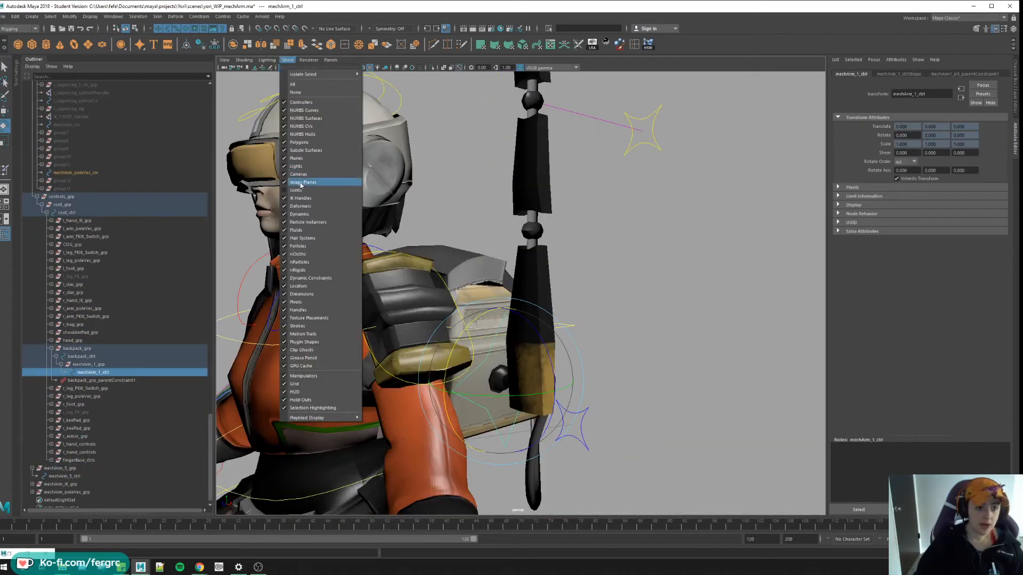
pyautogui.keyDown('alt'); pyautogui.moveTo(588, 379); pyautogui.dragTo(512, 390); pyautogui.keyUp('alt')
pyautogui.press('q')
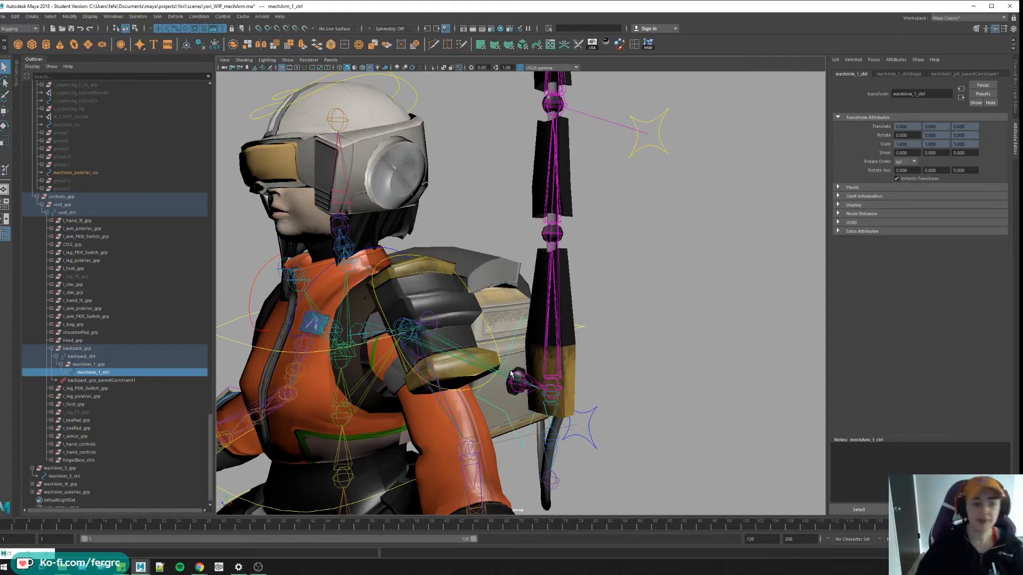
pyautogui.scroll(-3, 514, 374)
pyautogui.click(559, 190)
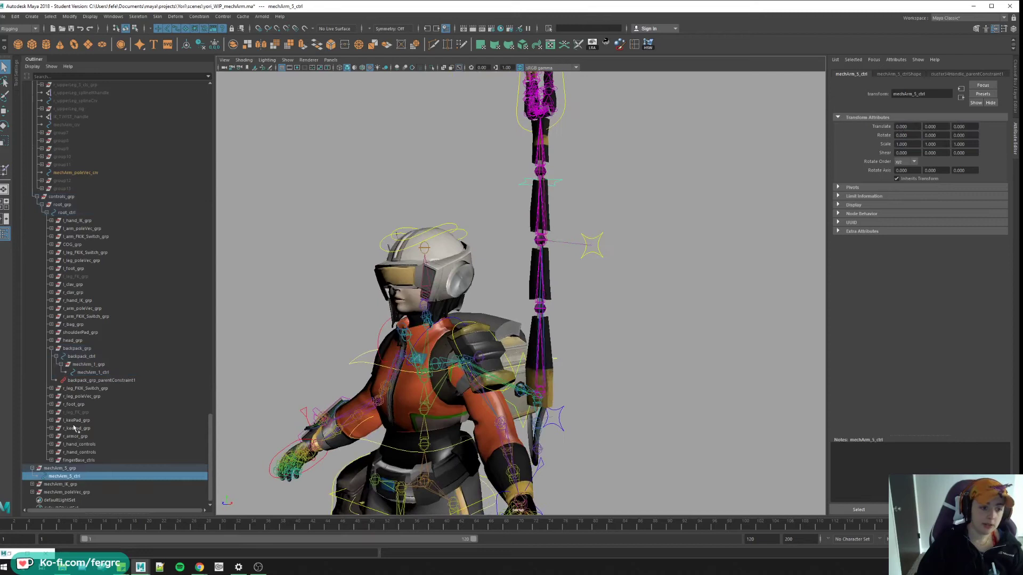
# Review the cluster handles and arm controls, then duplicate mechArm_5_grp for the other arm controls.
pyautogui.click(74, 469)
pyautogui.scroll(-3, 53, 456)
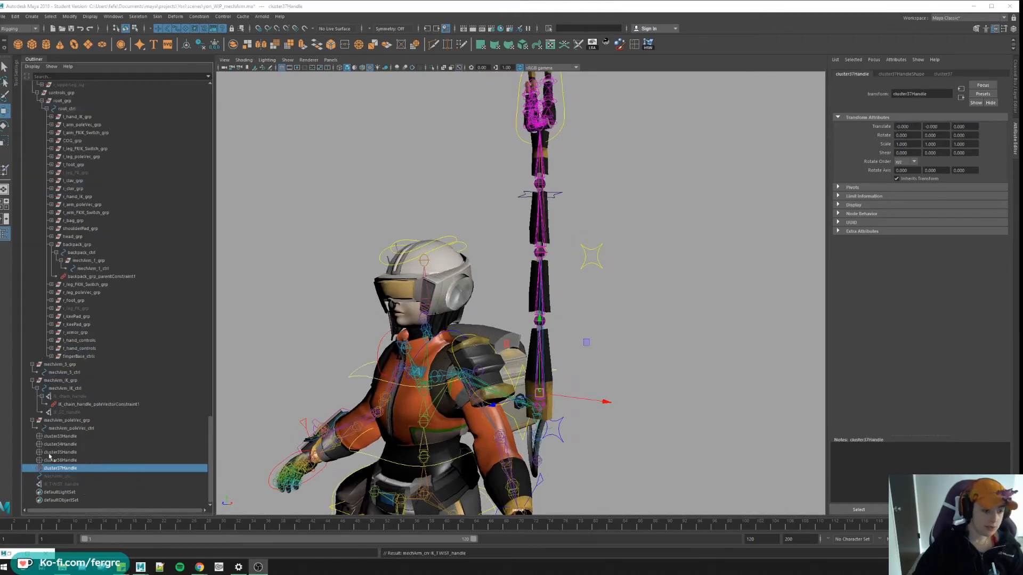
pyautogui.click(56, 437)
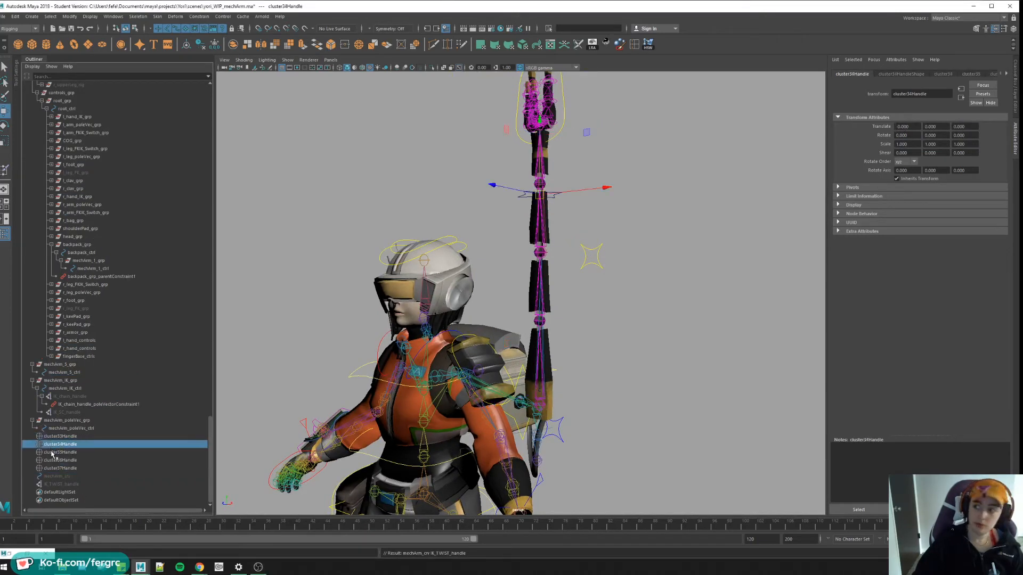
pyautogui.click(55, 452)
pyautogui.click(58, 468)
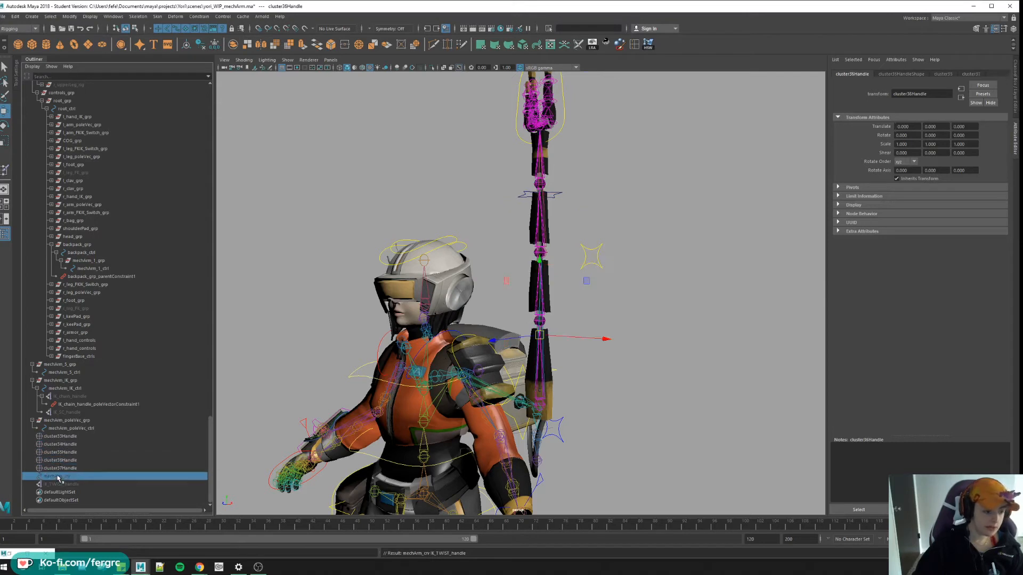
pyautogui.click(59, 421)
pyautogui.click(65, 388)
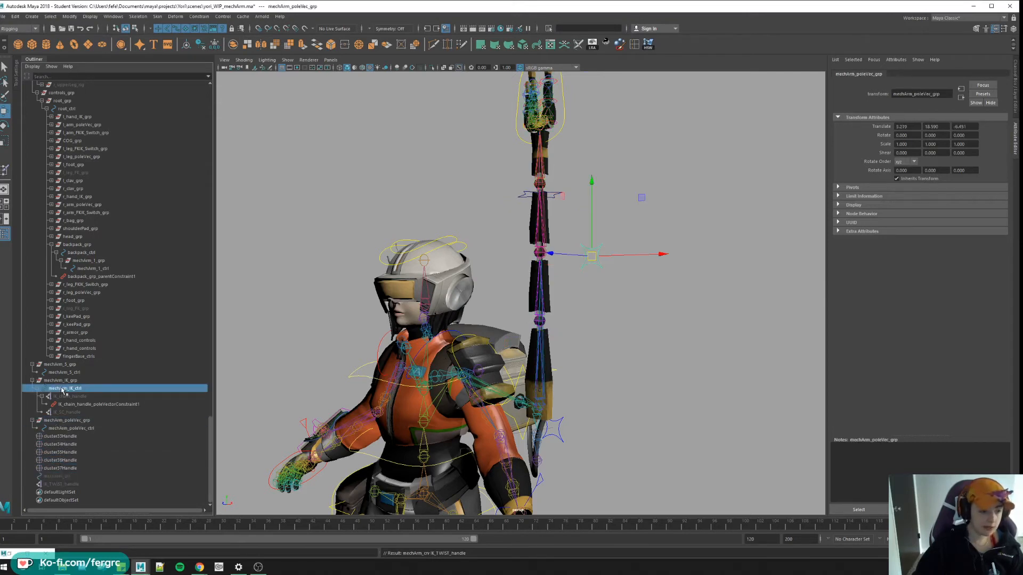
pyautogui.click(64, 476)
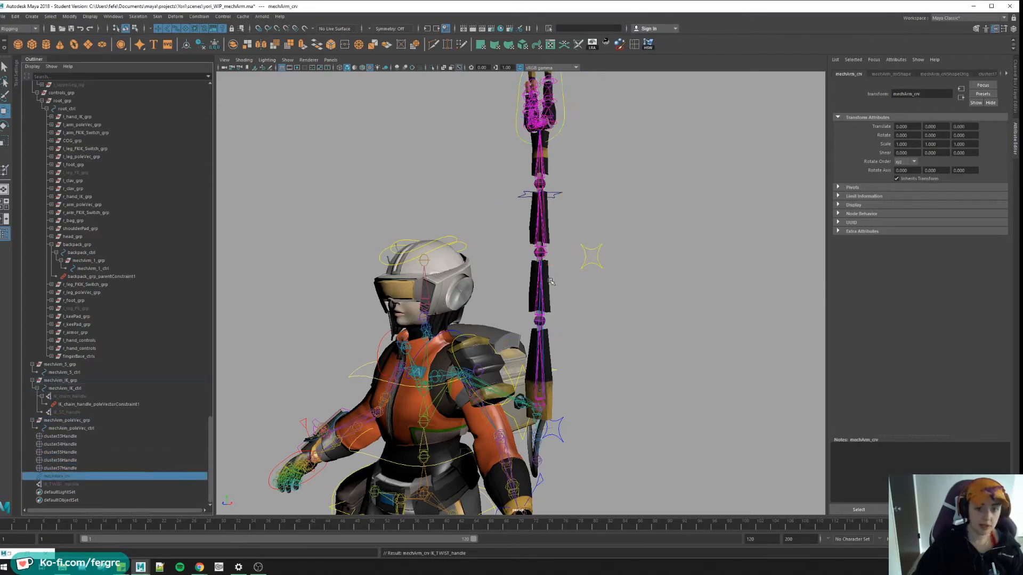
pyautogui.scroll(-2, 550, 282)
pyautogui.click(535, 250)
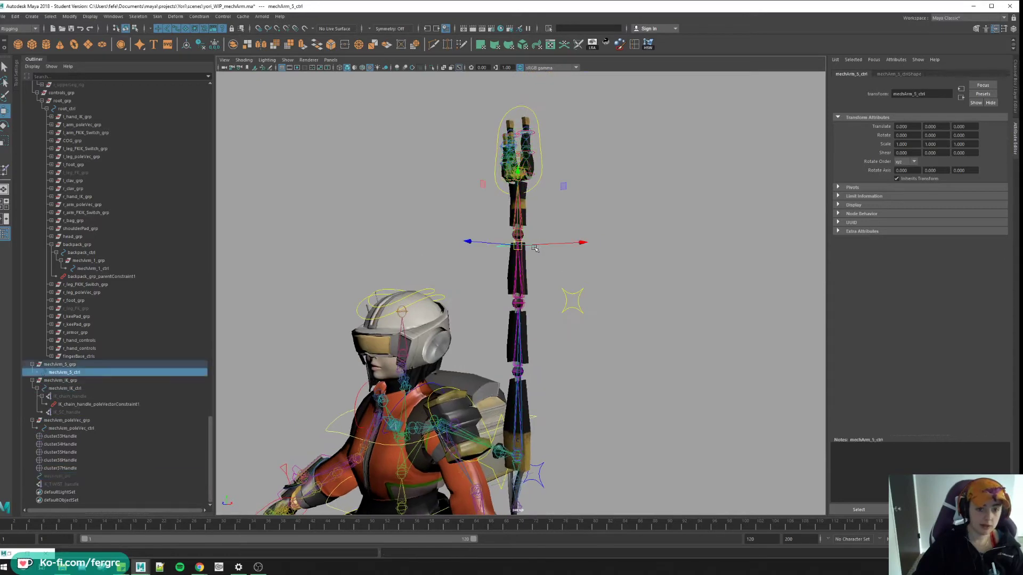
pyautogui.click(57, 365)
pyautogui.hotkey('ctrl', 'd')
pyautogui.hotkey('ctrl', 'd')
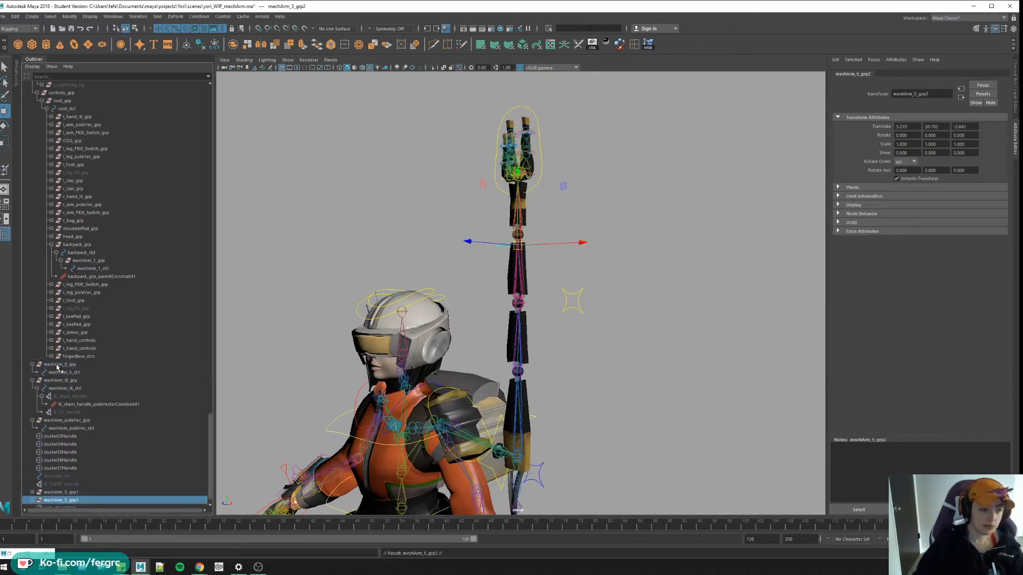
pyautogui.hotkey('ctrl', 'd')
pyautogui.hotkey('ctrl', 'd')
# Rename the duplicated groups and controls to mechArm_1 through mechArm_4 _grp and _ctrl.
pyautogui.click(60, 469)
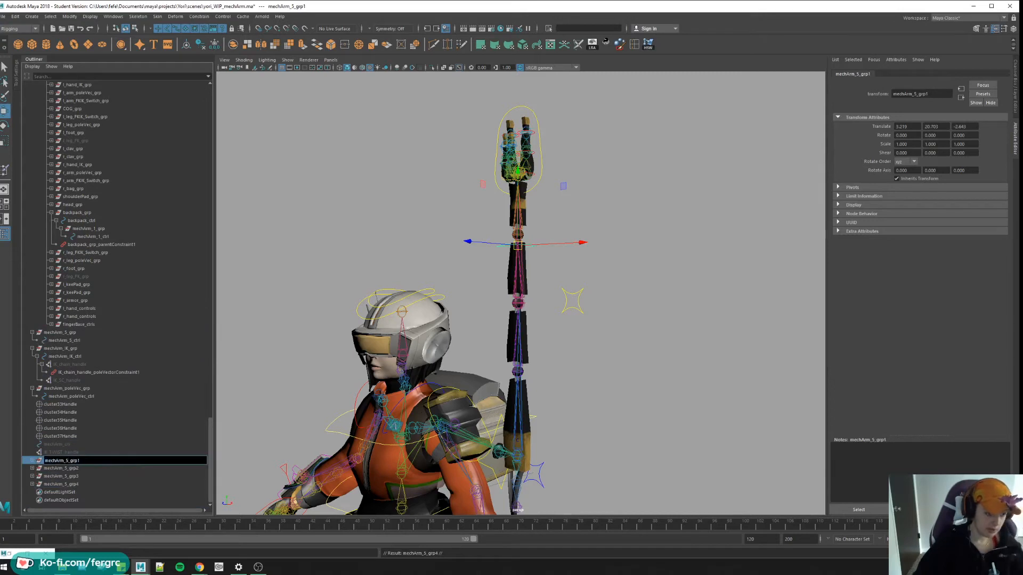
pyautogui.doubleClick(61, 468)
pyautogui.write('mechArm_2_grp')
pyautogui.press('Return')
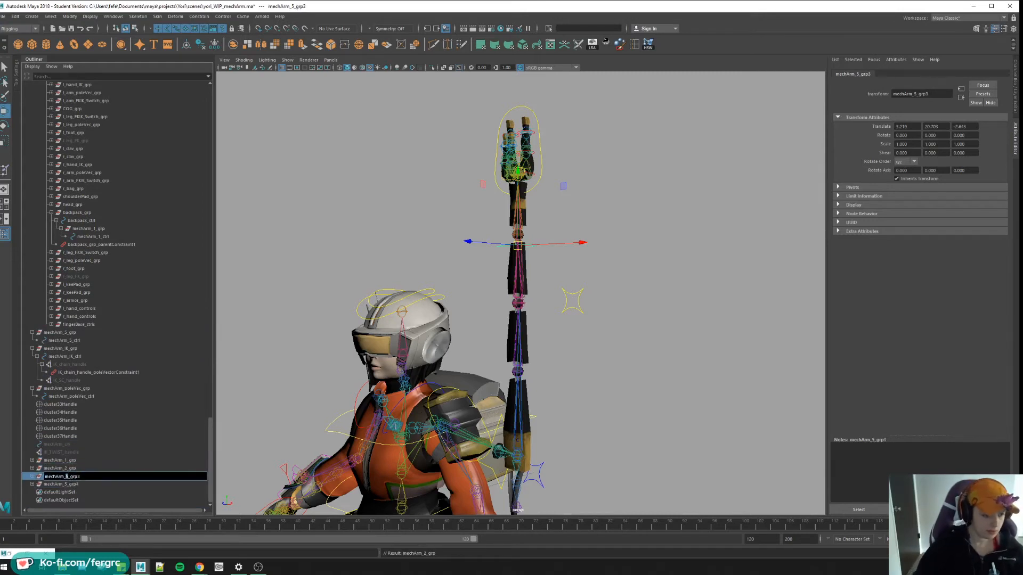
pyautogui.write('mechArm_3_grp')
pyautogui.press('Return')
pyautogui.write('mechArm_4_grp')
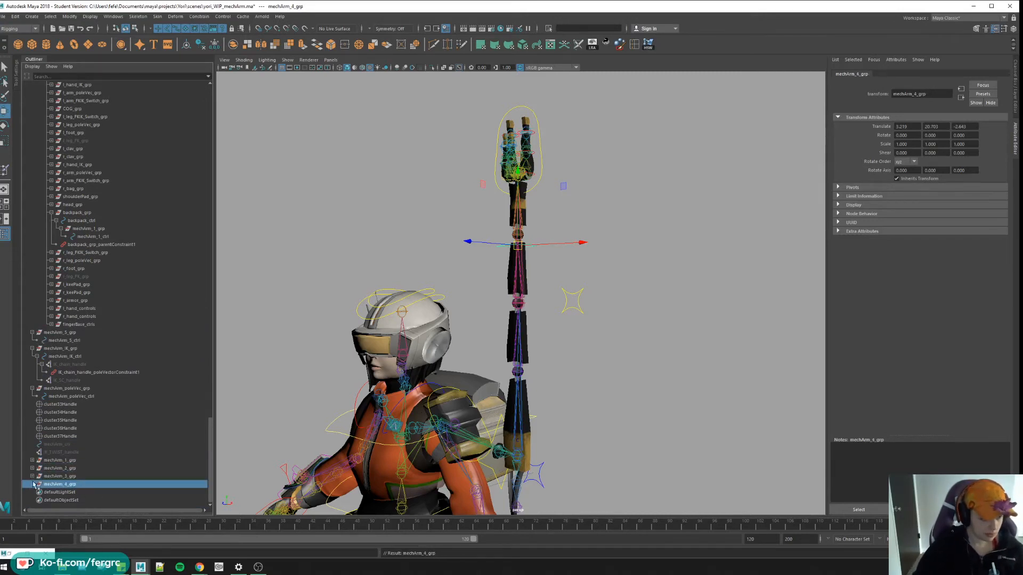
pyautogui.press('Return')
pyautogui.doubleClick(64, 436)
pyautogui.press('Return')
pyautogui.write('2_ctrl')
pyautogui.press('Return')
pyautogui.doubleClick(71, 469)
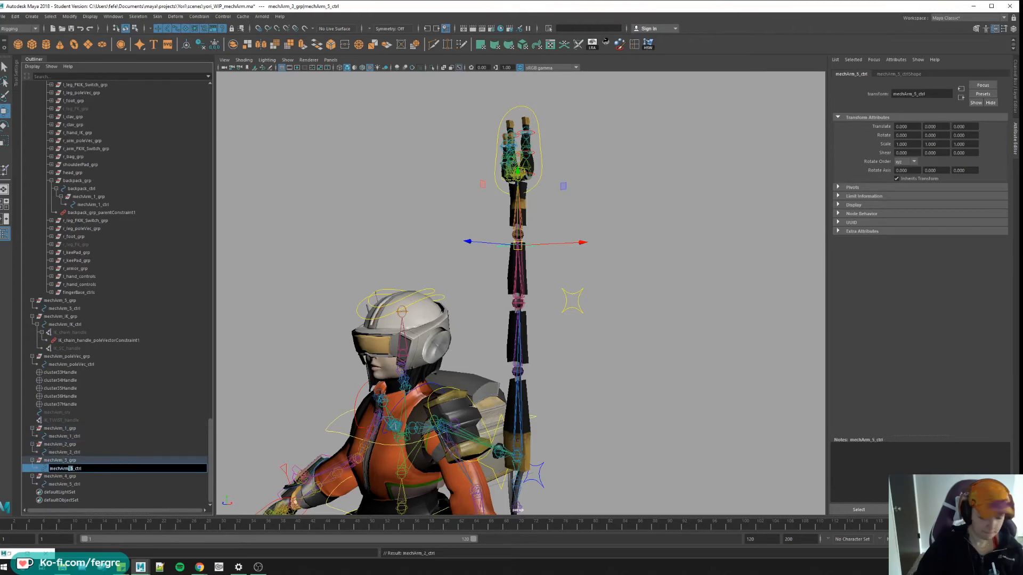
pyautogui.doubleClick(71, 485)
pyautogui.write('4')
pyautogui.press('Return')
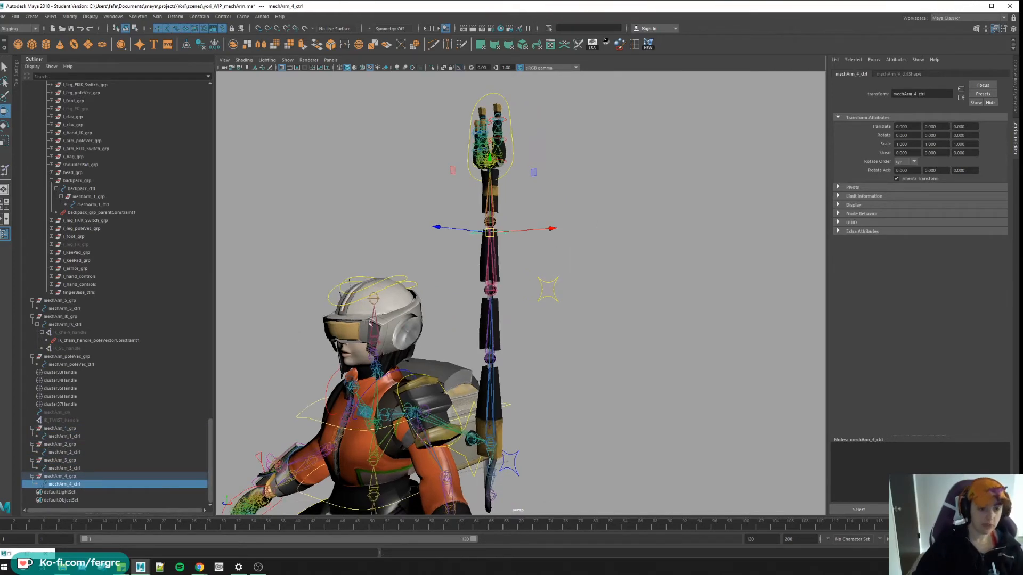
# Select cluster37Handle then mechArm_1_grp and bring up the Parent Constraint options.
pyautogui.moveTo(479, 279)
pyautogui.keyDown('alt'); pyautogui.mouseDown(button='middle')
pyautogui.moveTo(484, 328)
pyautogui.moveTo(448, 359)
pyautogui.moveTo(472, 352)
pyautogui.mouseUp(button='middle'); pyautogui.keyUp('alt')
pyautogui.click(61, 404)
pyautogui.keyDown('alt'); pyautogui.moveTo(432, 358); pyautogui.dragTo(345, 375); pyautogui.keyUp('alt')
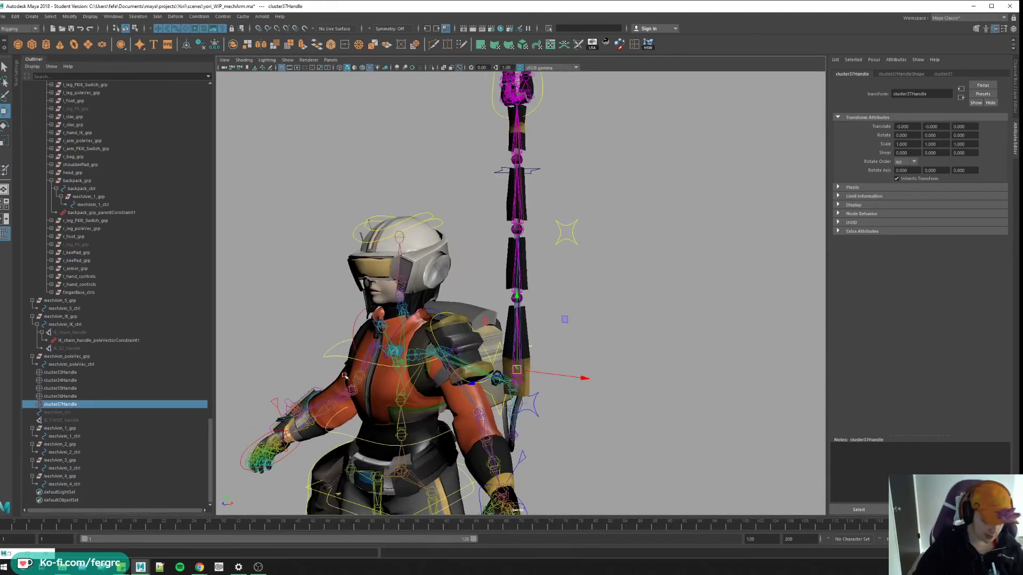
pyautogui.keyDown('ctrl'); pyautogui.click(59, 429); pyautogui.keyUp('ctrl')
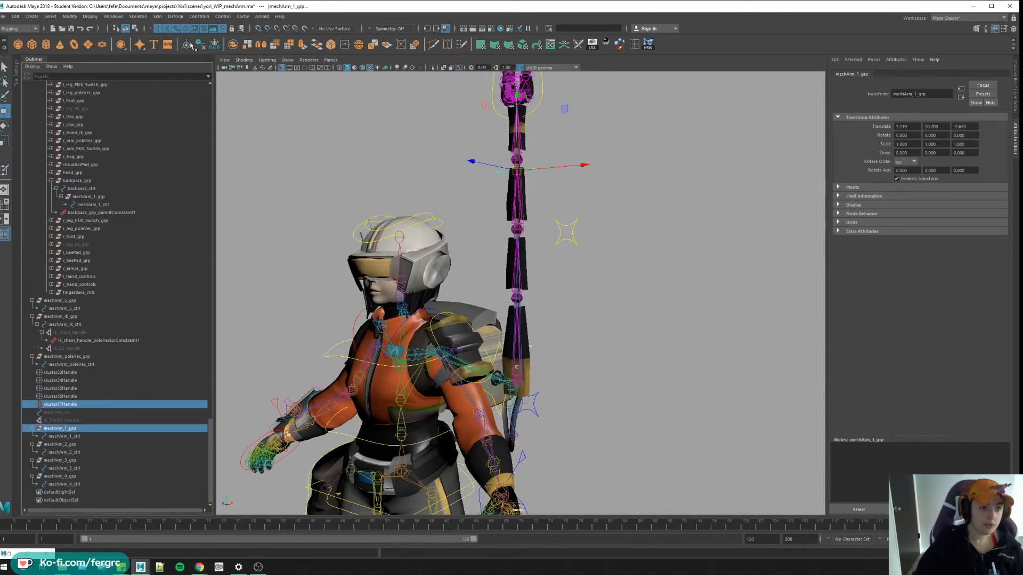
pyautogui.click(199, 17)
pyautogui.click(275, 39)
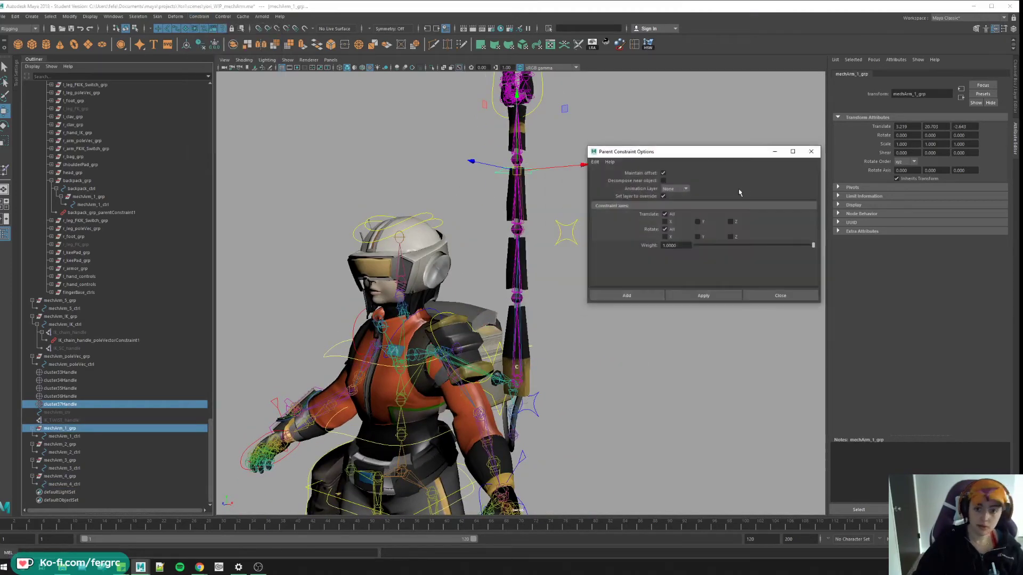
# With Maintain offset off, parent-constrain mechArm_1_grp to mechArm_3_grp to cluster handles 37, 36 and 35.
pyautogui.click(663, 173)
pyautogui.click(703, 296)
pyautogui.click(91, 396)
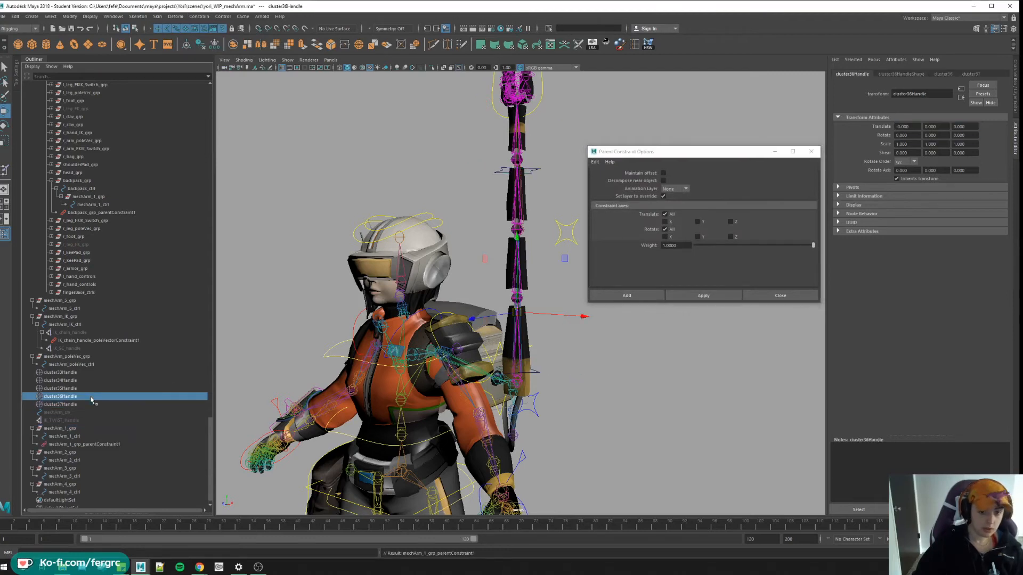
pyautogui.keyDown('ctrl'); pyautogui.click(72, 453); pyautogui.keyUp('ctrl')
pyautogui.press('g')
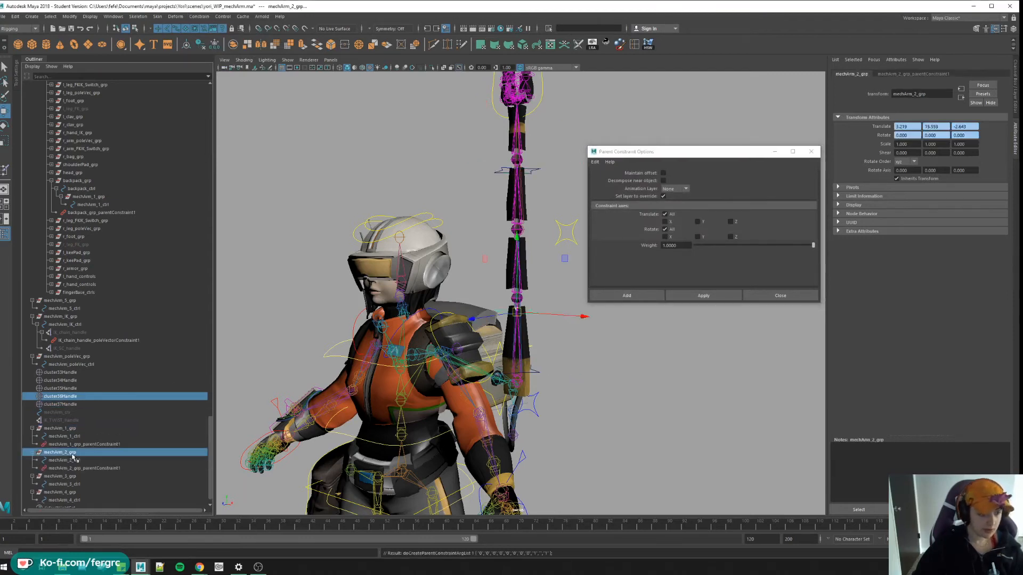
pyautogui.scroll(-1, 73, 455)
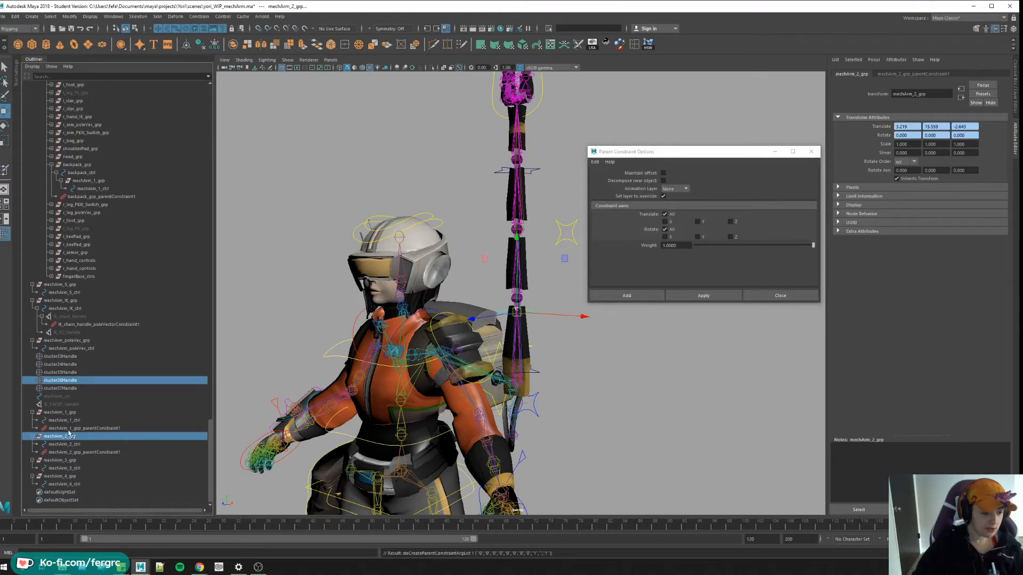
pyautogui.click(60, 372)
pyautogui.keyDown('ctrl'); pyautogui.click(59, 460); pyautogui.keyUp('ctrl')
pyautogui.press('g')
# Parent-constrain mechArm_4_grp to cluster34Handle and mechArm_5_grp to cluster33Handle.
pyautogui.click(60, 356)
pyautogui.scroll(-1, 68, 480)
pyautogui.keyDown('ctrl'); pyautogui.click(60, 476); pyautogui.keyUp('ctrl')
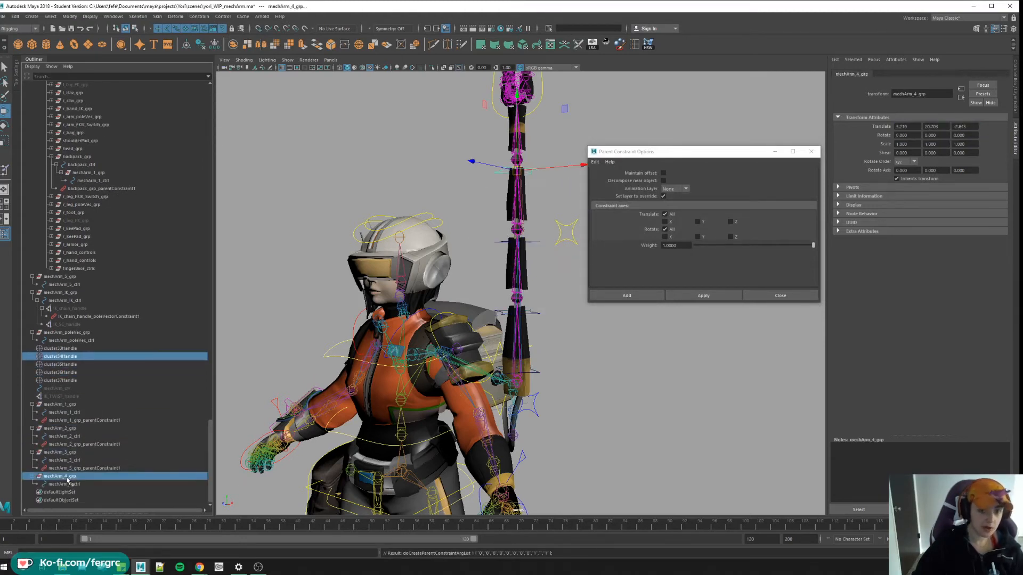
pyautogui.press('g')
pyautogui.click(61, 348)
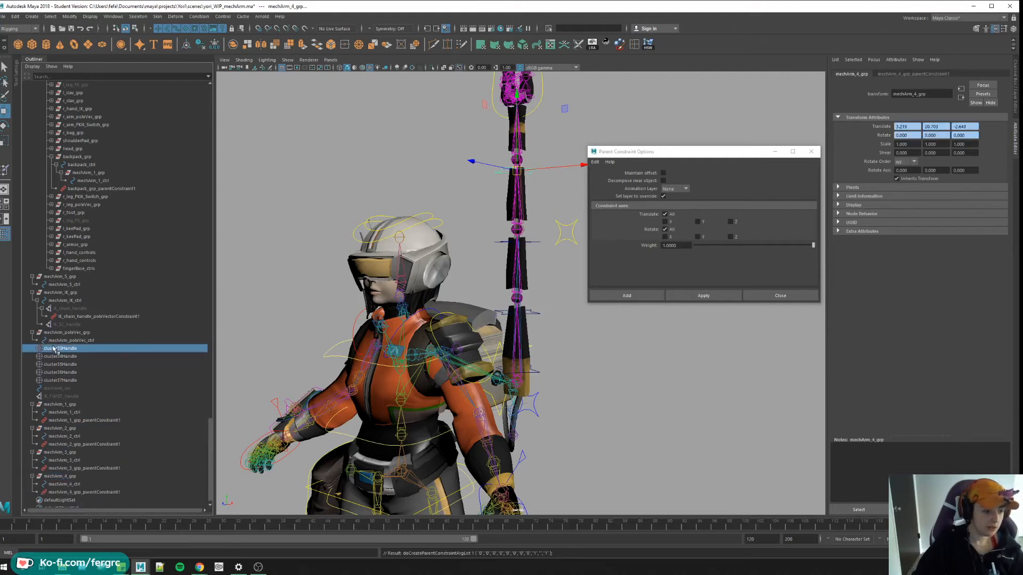
pyautogui.scroll(-1, 68, 432)
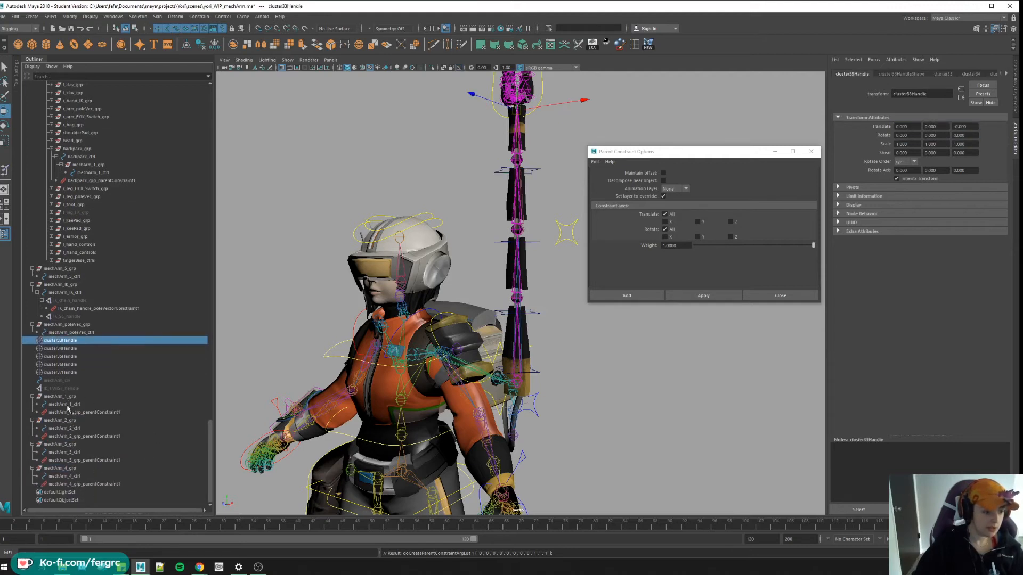
pyautogui.keyDown('ctrl'); pyautogui.click(60, 269); pyautogui.keyUp('ctrl')
pyautogui.press('g')
pyautogui.scroll(-2, 400, 280)
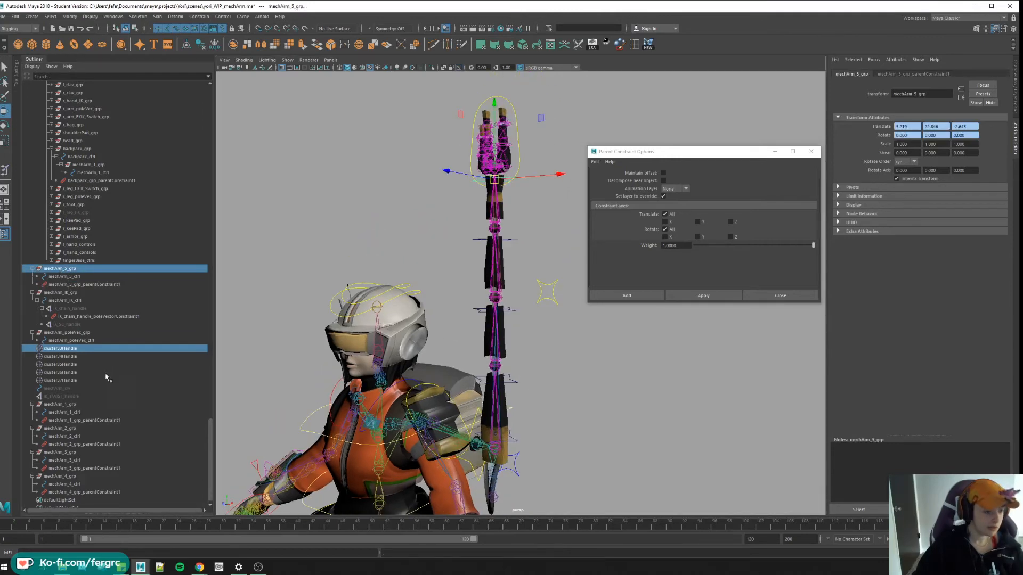
pyautogui.scroll(-1, 108, 377)
# Delete the temporary parent constraints under mechArm_1_grp to mechArm_4_grp.
pyautogui.click(84, 413)
pyautogui.keyDown('ctrl'); pyautogui.click(84, 436); pyautogui.keyUp('ctrl')
pyautogui.keyDown('ctrl'); pyautogui.click(84, 460); pyautogui.keyUp('ctrl')
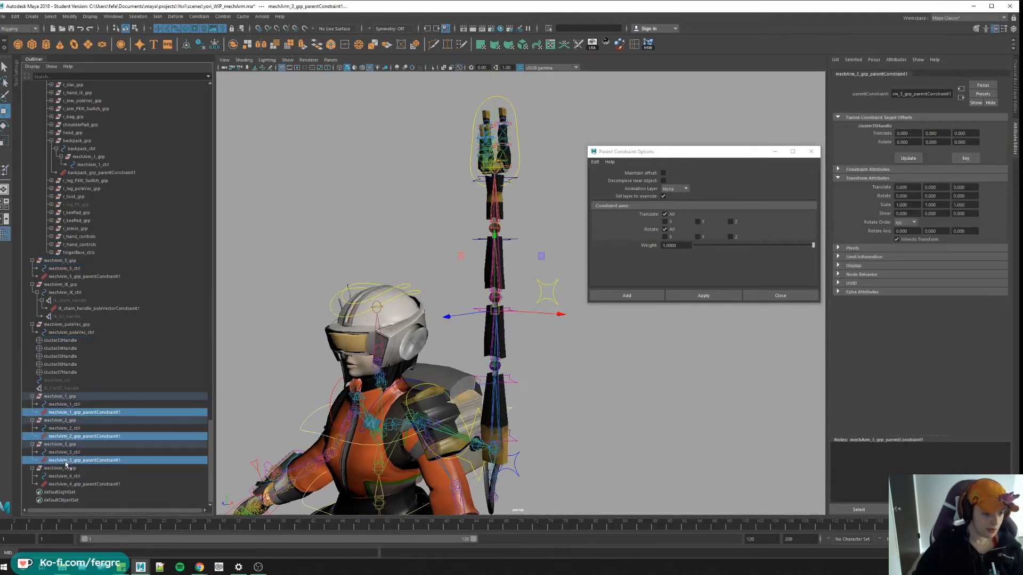
pyautogui.keyDown('ctrl'); pyautogui.click(69, 485); pyautogui.keyUp('ctrl')
pyautogui.press('Delete')
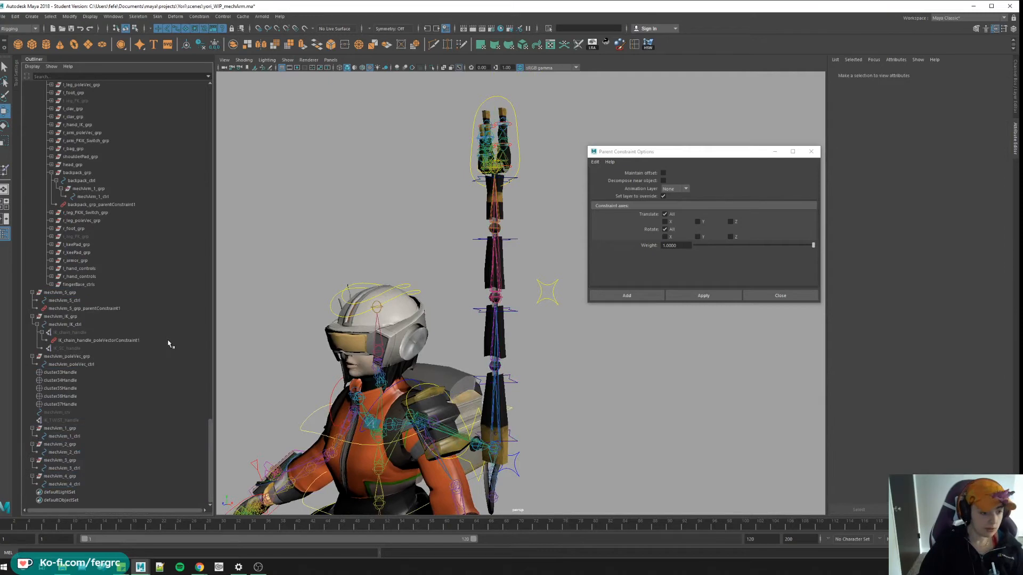
pyautogui.keyDown('alt'); pyautogui.moveTo(367, 281); pyautogui.dragTo(375, 276, button='middle'); pyautogui.keyUp('alt')
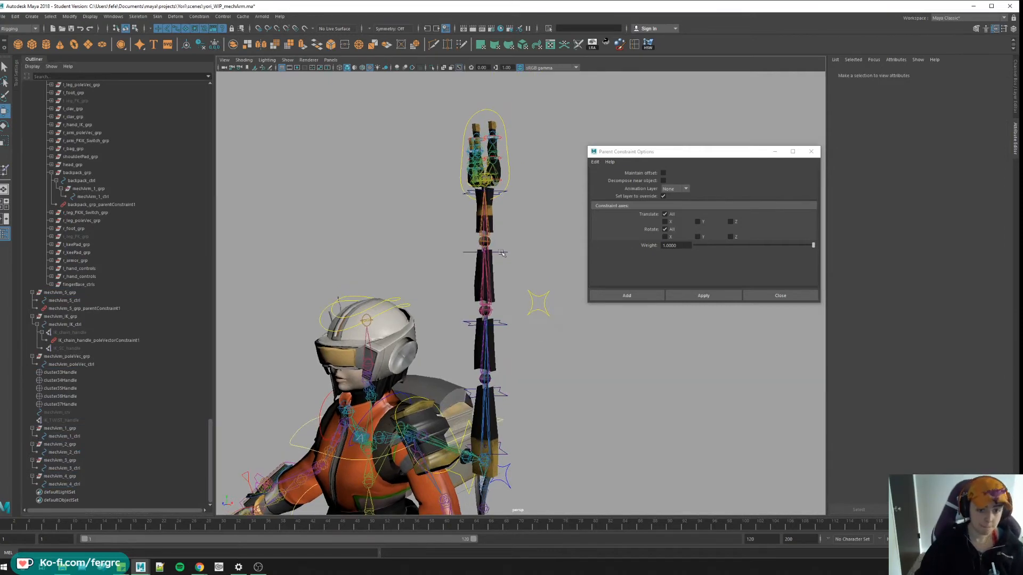
pyautogui.click(482, 274)
# Group mechArm_1_grp to mechArm_3_grp and name the group bottom_mechArm_ctrls.
pyautogui.click(57, 428)
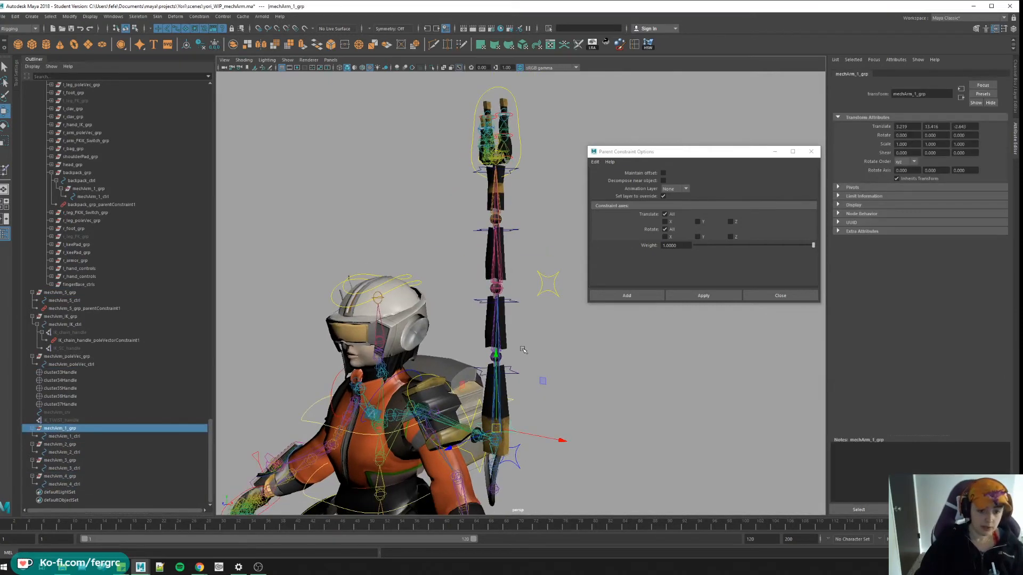
pyautogui.click(60, 448)
pyautogui.click(60, 464)
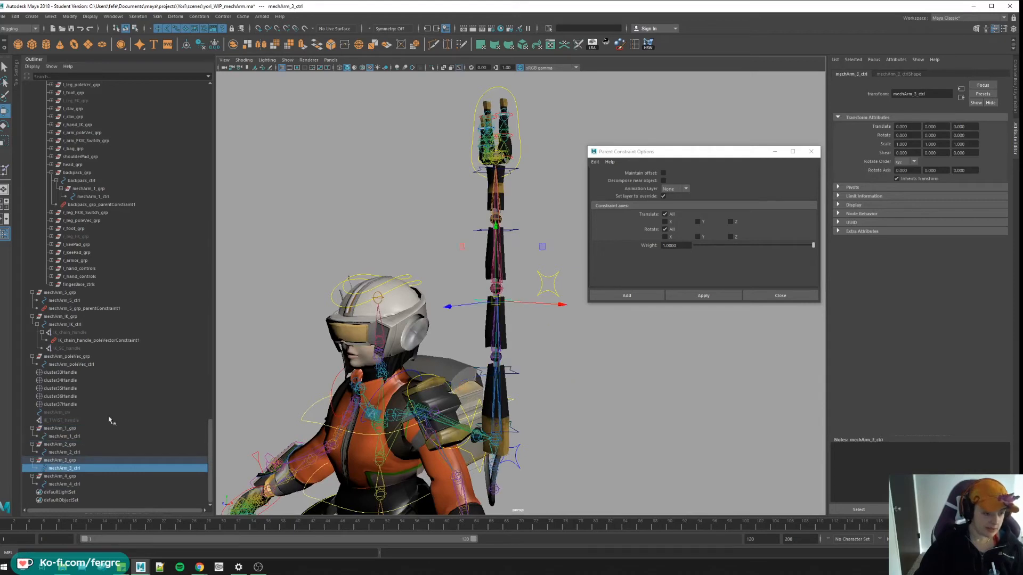
pyautogui.click(60, 429)
pyautogui.keyDown('ctrl'); pyautogui.click(60, 460); pyautogui.keyUp('ctrl')
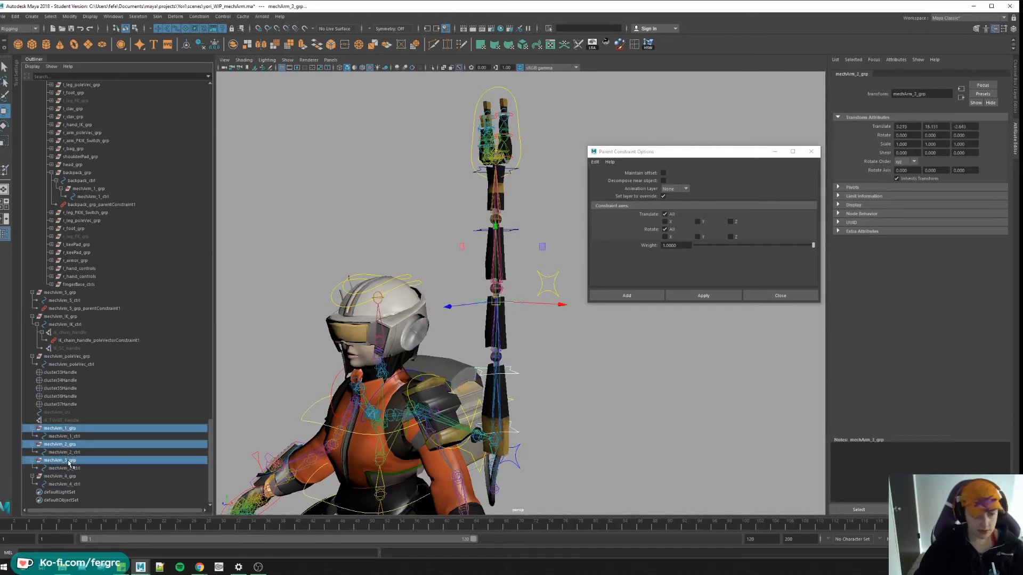
pyautogui.hotkey('ctrl', 'g')
pyautogui.doubleClick(60, 484)
pyautogui.write('bottom_mechArm_g')
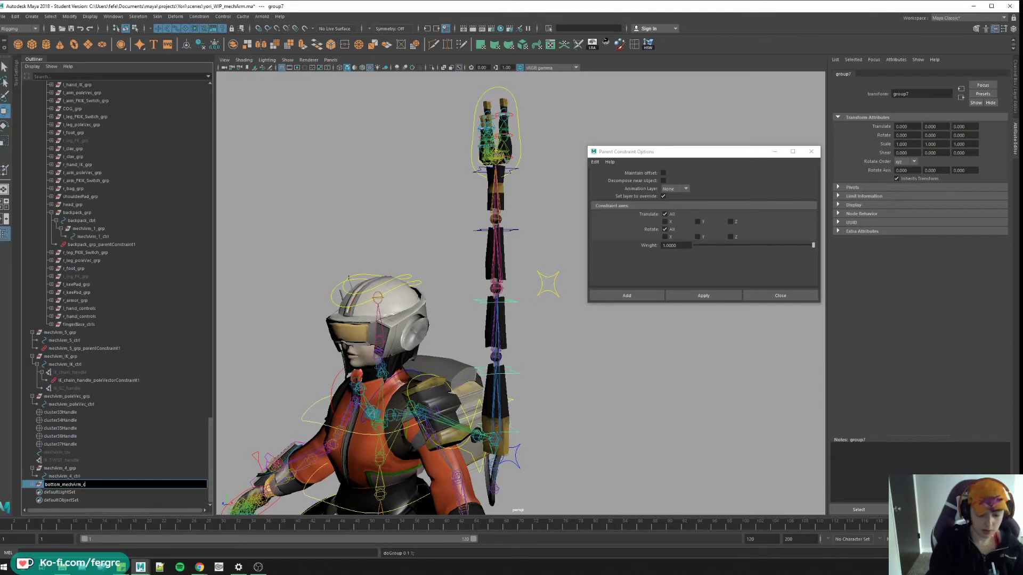
pyautogui.write('trls')
pyautogui.press('Return')
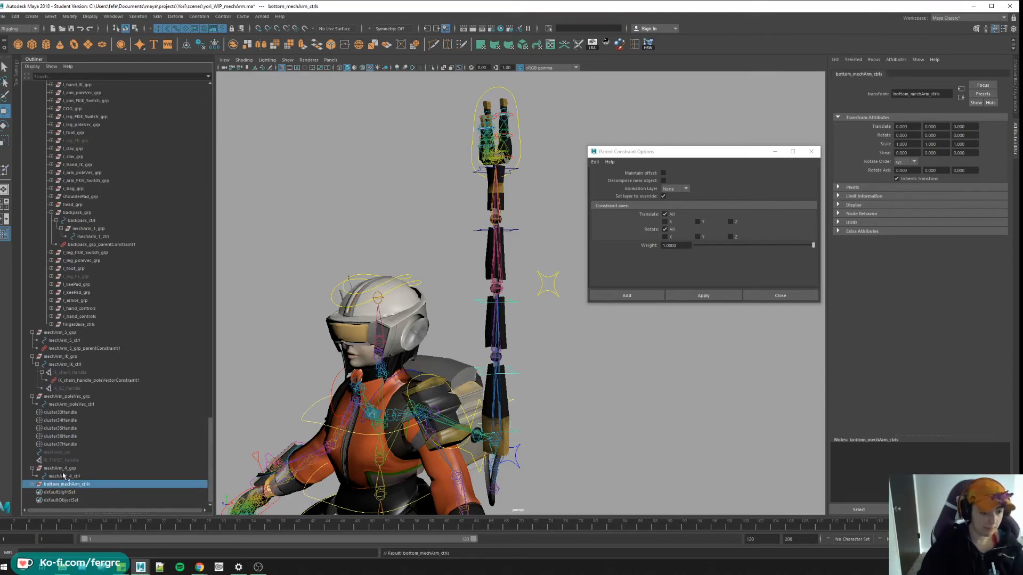
# Group mechArm_4_grp and mechArm_5_grp and name the group upper_mechArm_ctrls.
pyautogui.click(64, 476)
pyautogui.click(55, 469)
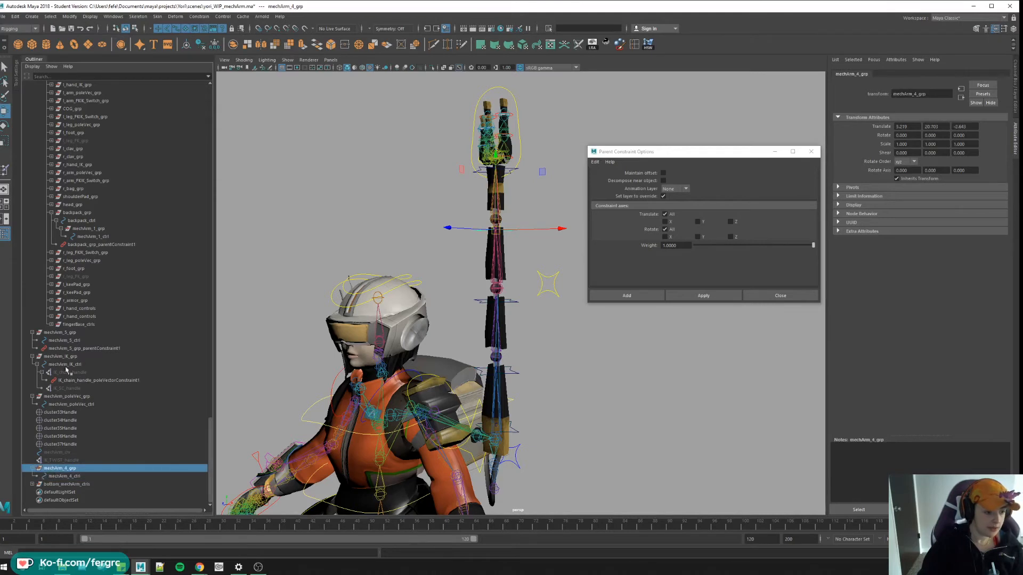
pyautogui.keyDown('ctrl'); pyautogui.click(68, 332); pyautogui.keyUp('ctrl')
pyautogui.click(85, 357)
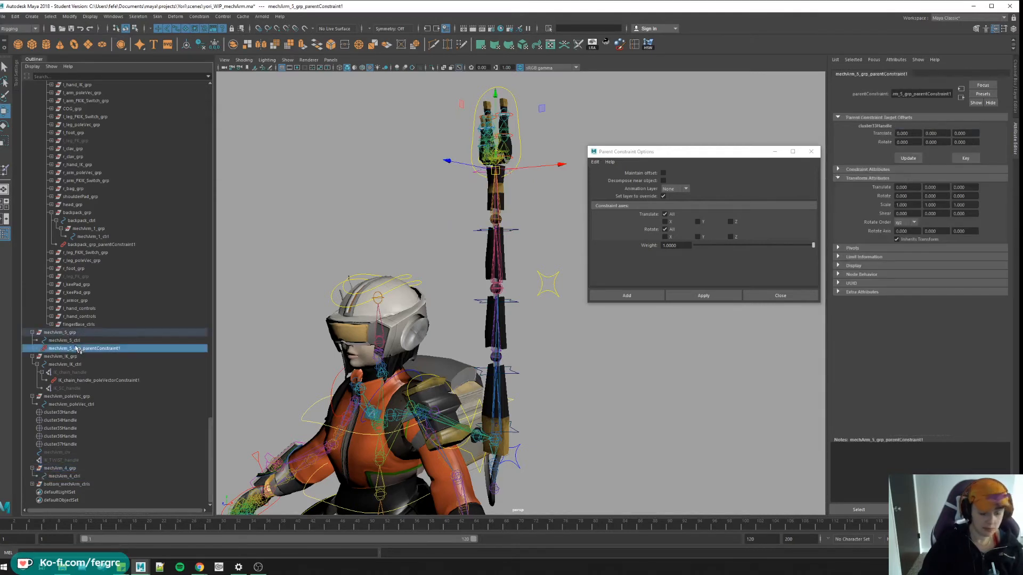
pyautogui.click(71, 342)
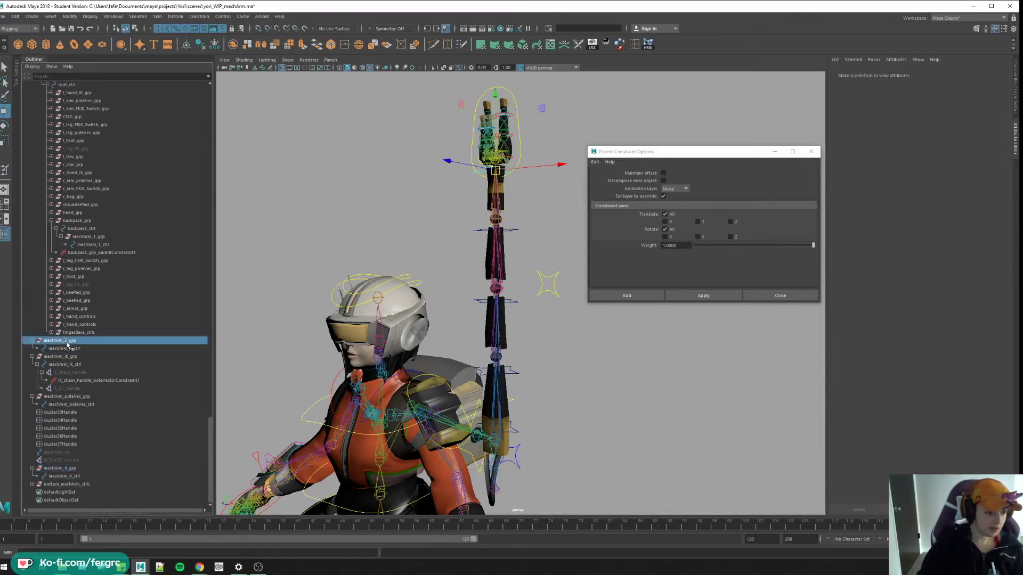
pyautogui.keyDown('ctrl'); pyautogui.click(71, 468); pyautogui.keyUp('ctrl')
pyautogui.hotkey('ctrl', 'g')
pyautogui.doubleClick(70, 484)
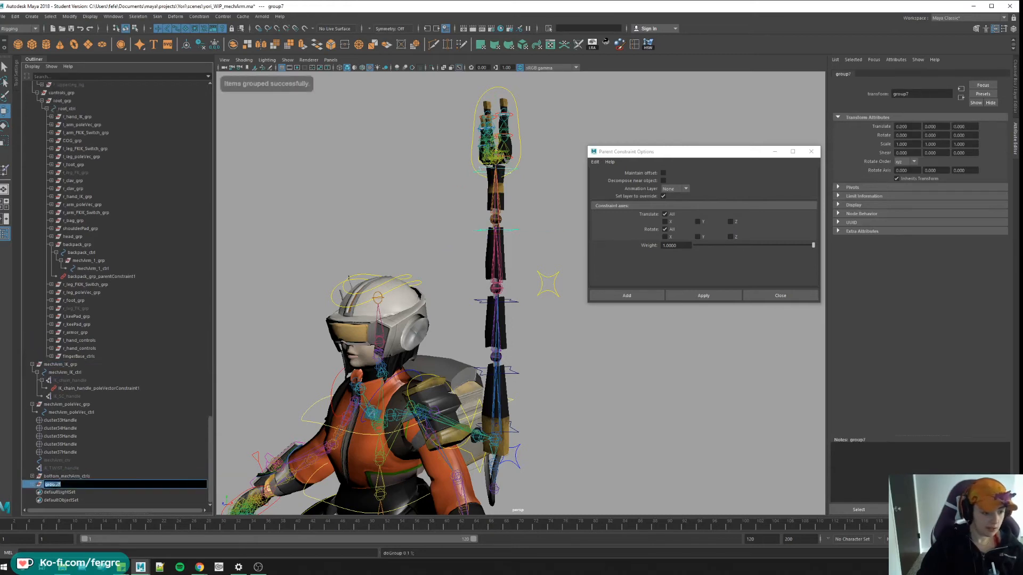
pyautogui.write('upper_mech')
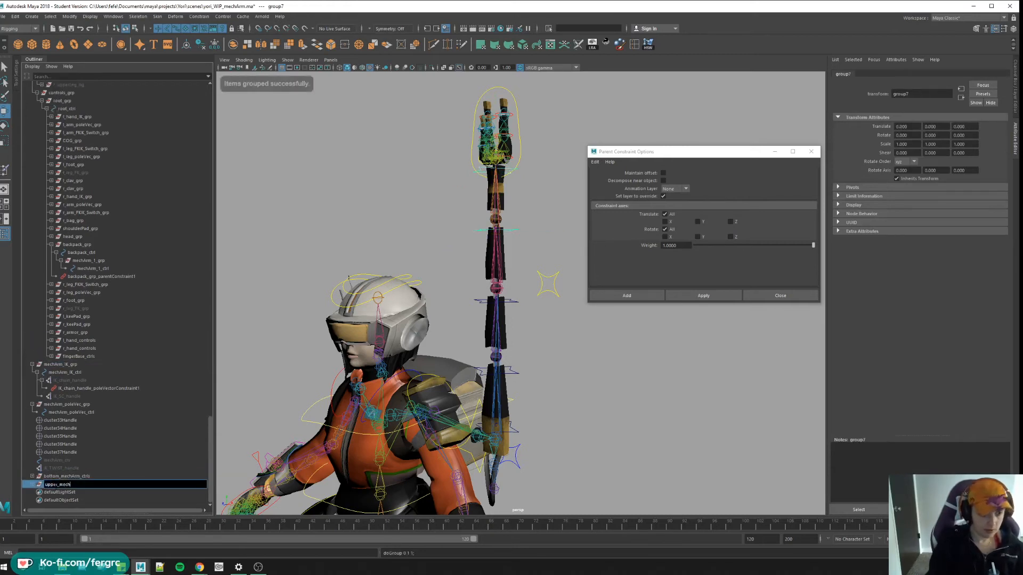
pyautogui.write('Arm_c')
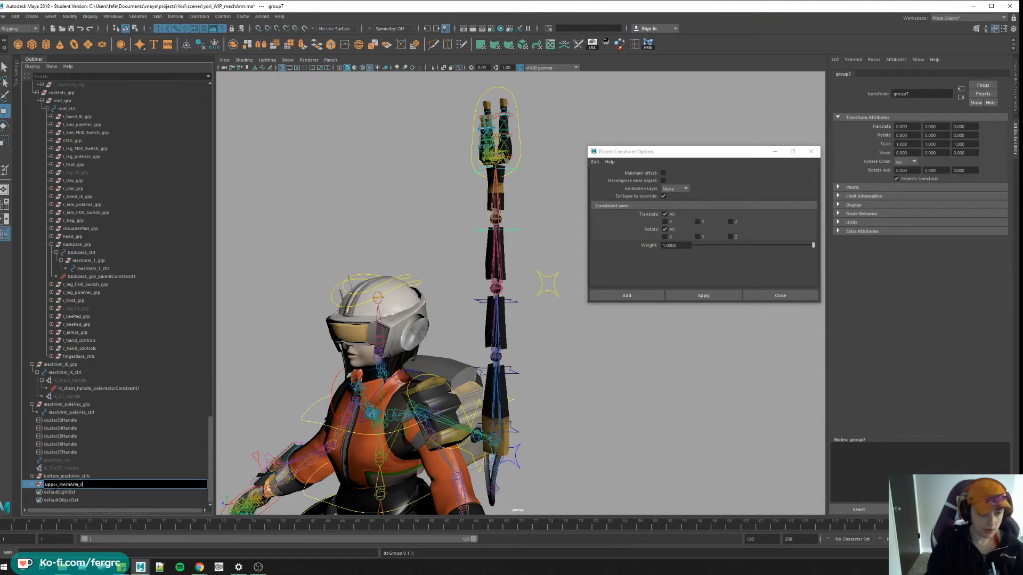
pyautogui.write('trls')
pyautogui.press('Return')
pyautogui.keyDown('alt'); pyautogui.moveTo(496, 321); pyautogui.dragTo(506, 349, button='middle'); pyautogui.keyUp('alt')
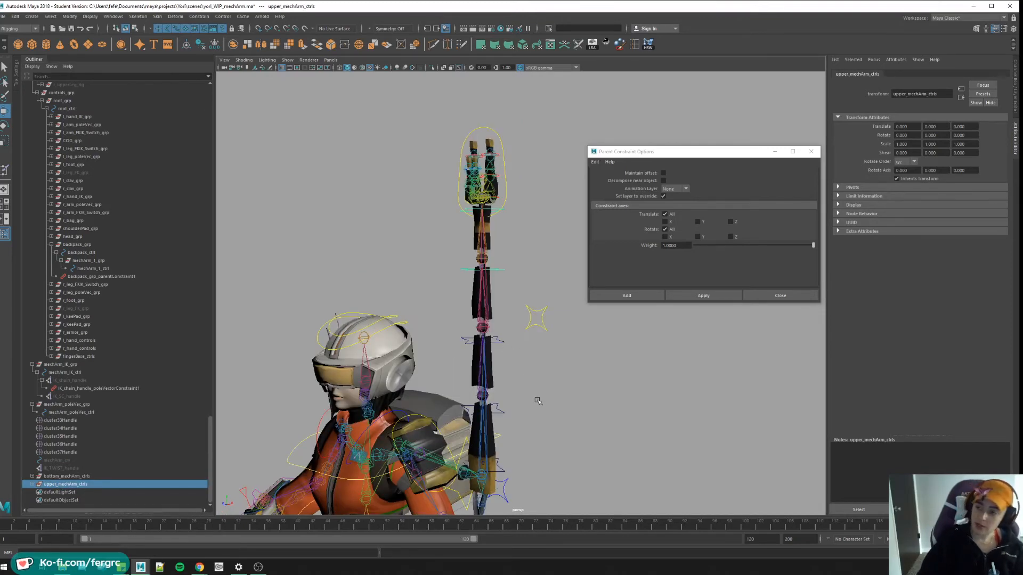
pyautogui.keyDown('alt'); pyautogui.moveTo(538, 400); pyautogui.dragTo(519, 340, button='middle'); pyautogui.keyUp('alt')
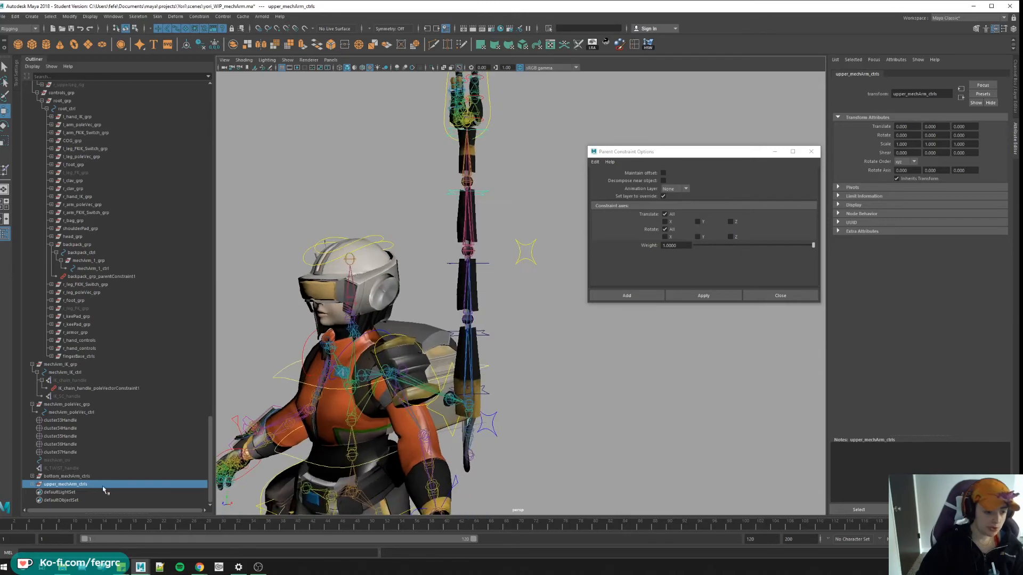
pyautogui.click(34, 486)
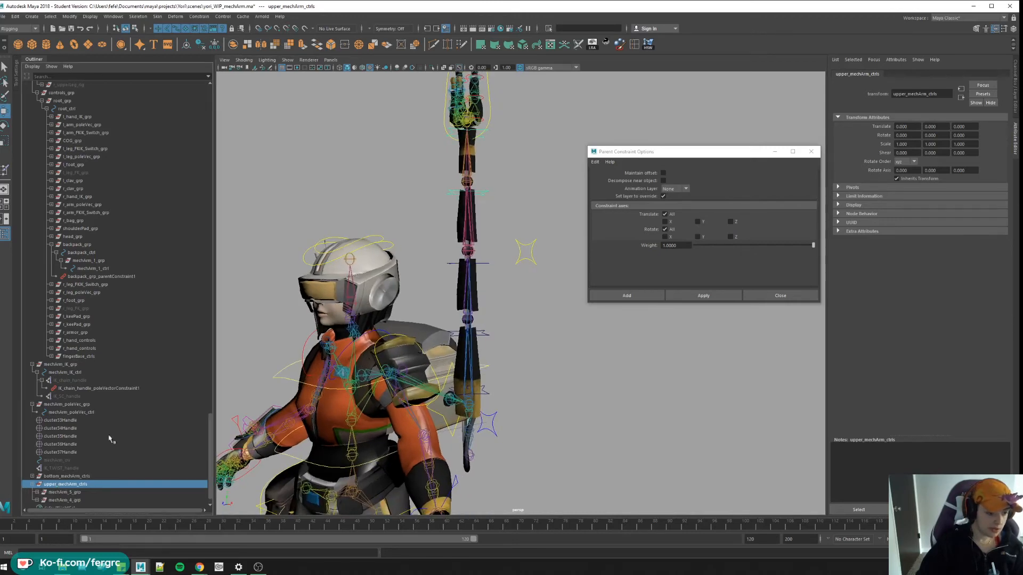
pyautogui.scroll(5, 98, 324)
pyautogui.scroll(5, 96, 323)
pyautogui.scroll(5, 96, 323)
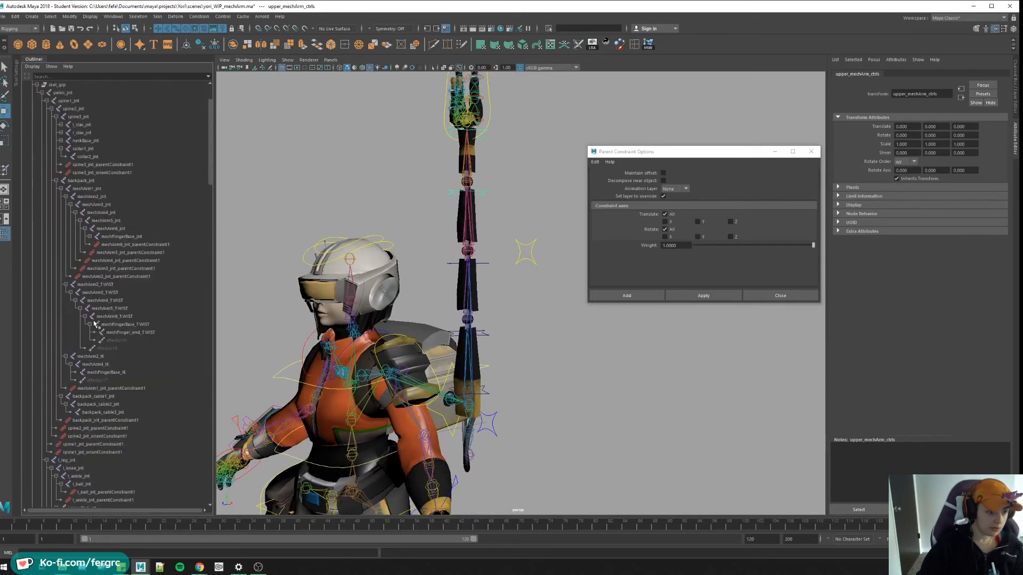
pyautogui.scroll(5, 95, 321)
pyautogui.scroll(5, 81, 375)
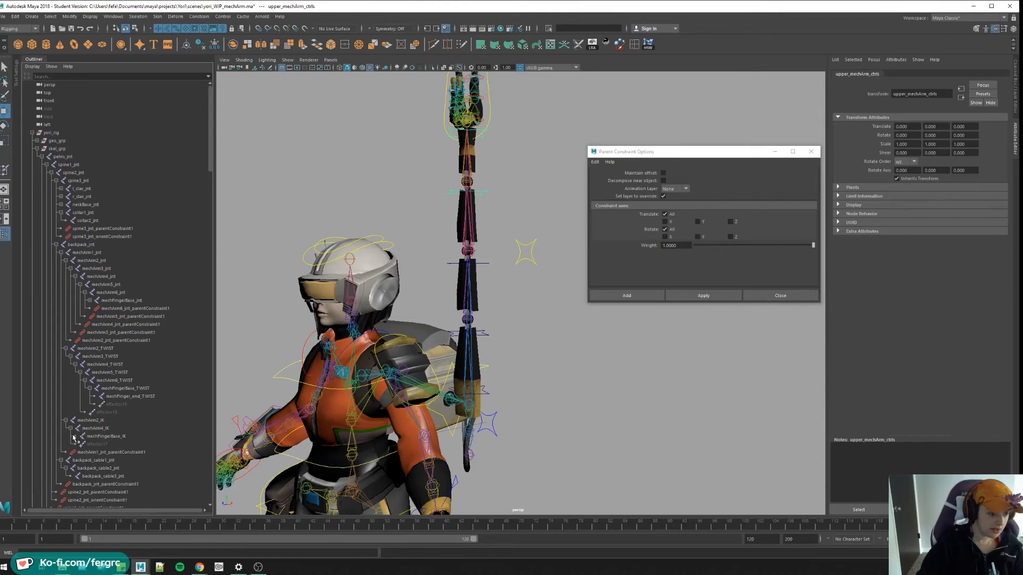
# Parent-constrain bottom_mechArm_ctrls to the mechArm2_IK joint.
pyautogui.click(103, 420)
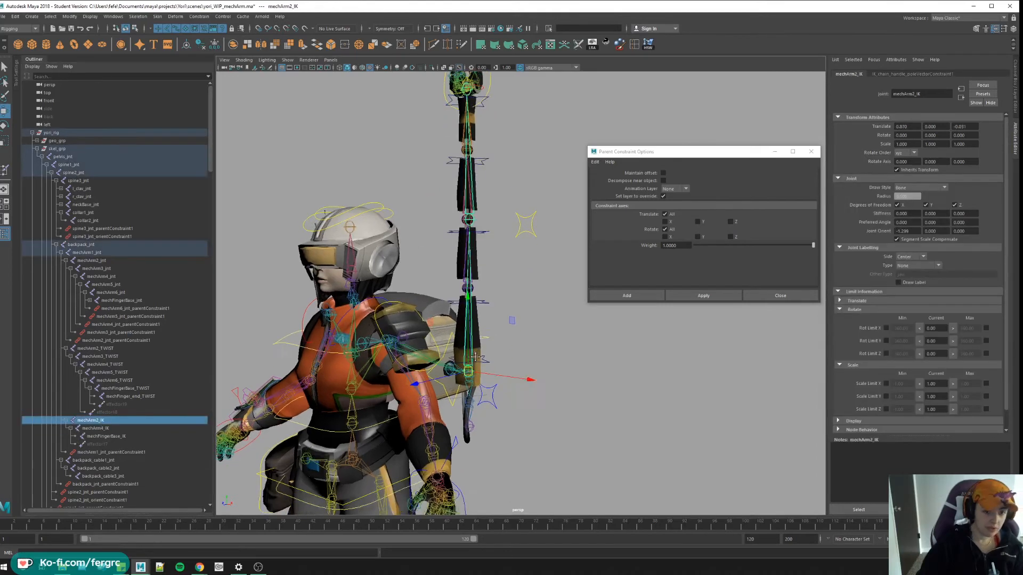
pyautogui.keyDown('alt'); pyautogui.moveTo(480, 368); pyautogui.dragTo(479, 352, button='middle'); pyautogui.keyUp('alt')
pyautogui.click(489, 352)
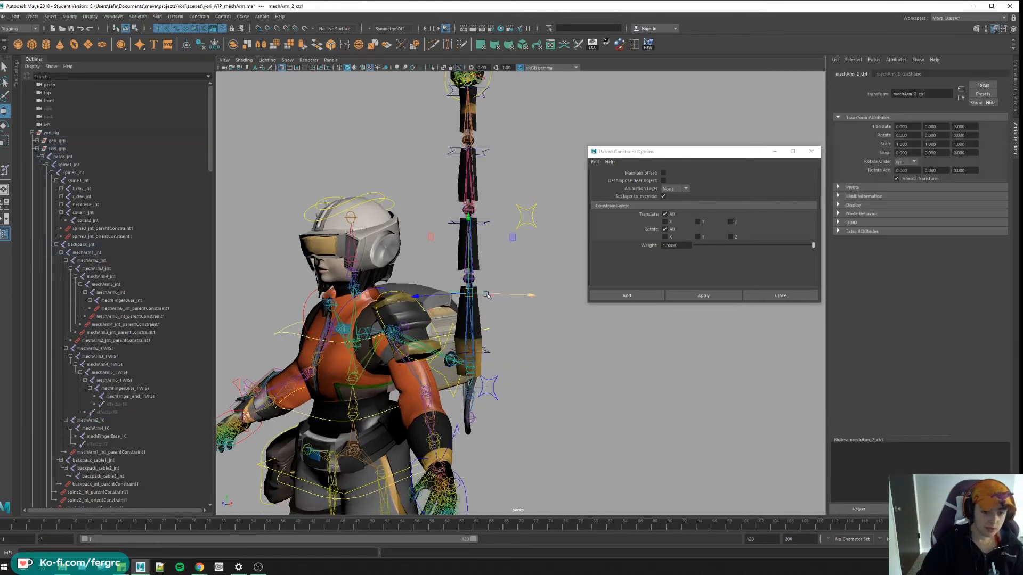
pyautogui.click(94, 421)
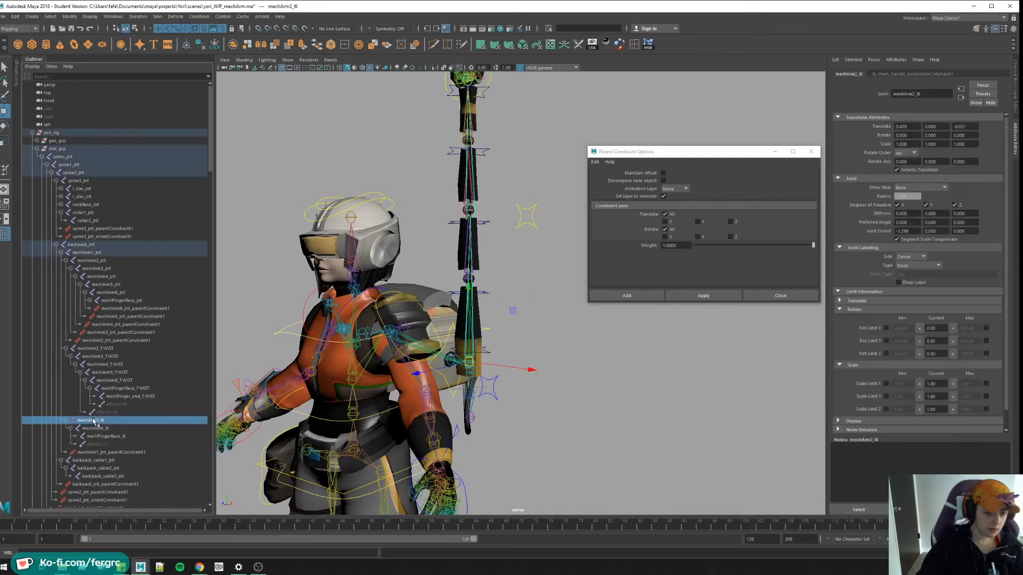
pyautogui.scroll(-5, 97, 423)
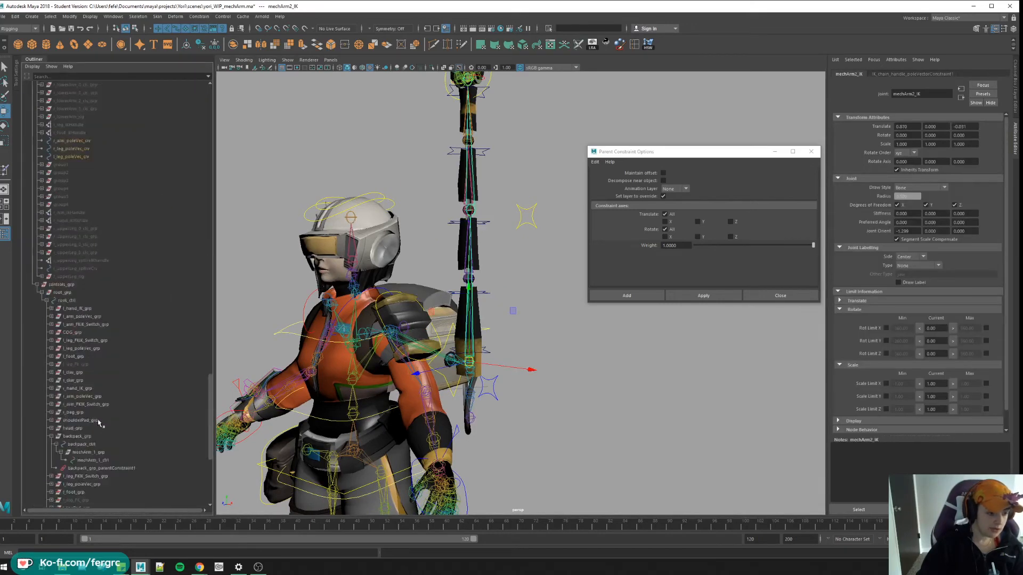
pyautogui.scroll(-3, 88, 436)
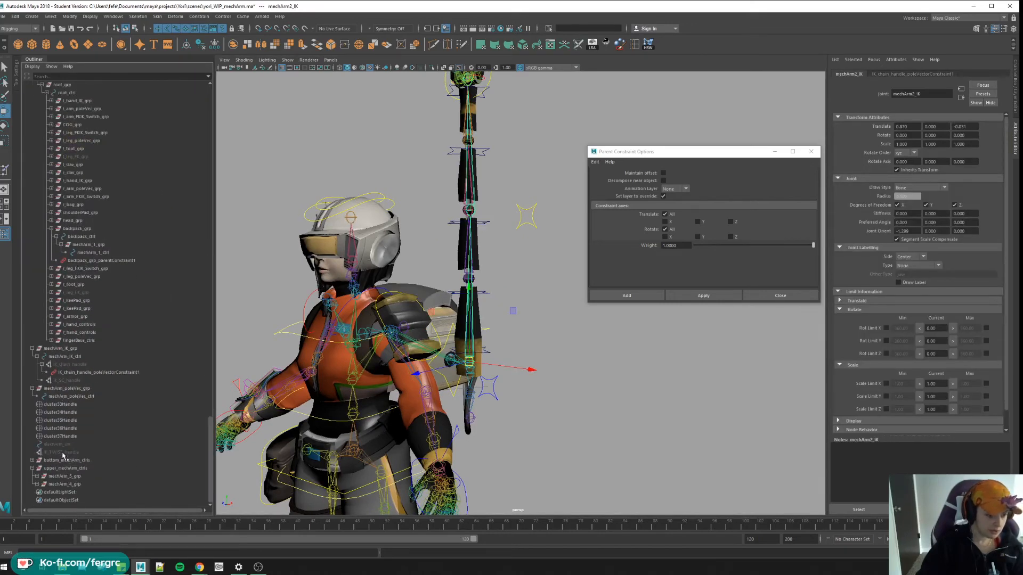
pyautogui.click(64, 459)
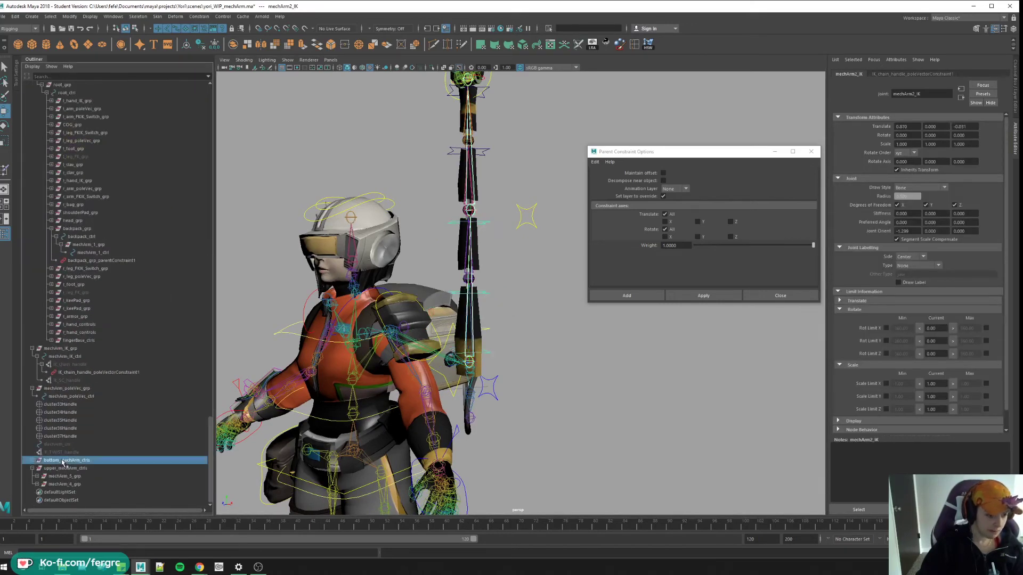
pyautogui.click(703, 296)
pyautogui.scroll(8, 148, 307)
pyautogui.scroll(5, 149, 307)
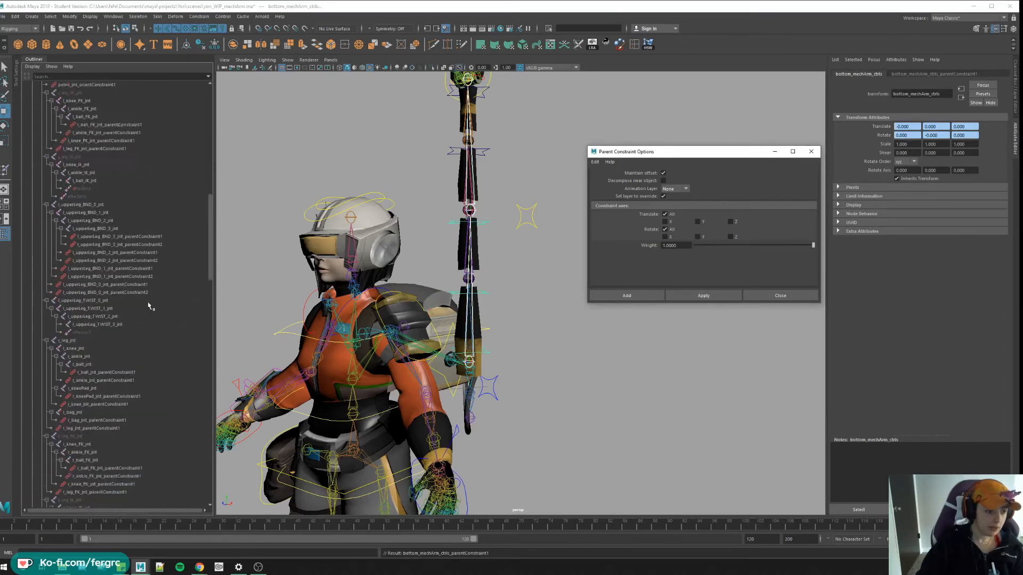
pyautogui.scroll(5, 149, 308)
# Parent-constrain upper_mechArm_ctrls to the next IK arm joint.
pyautogui.click(100, 349)
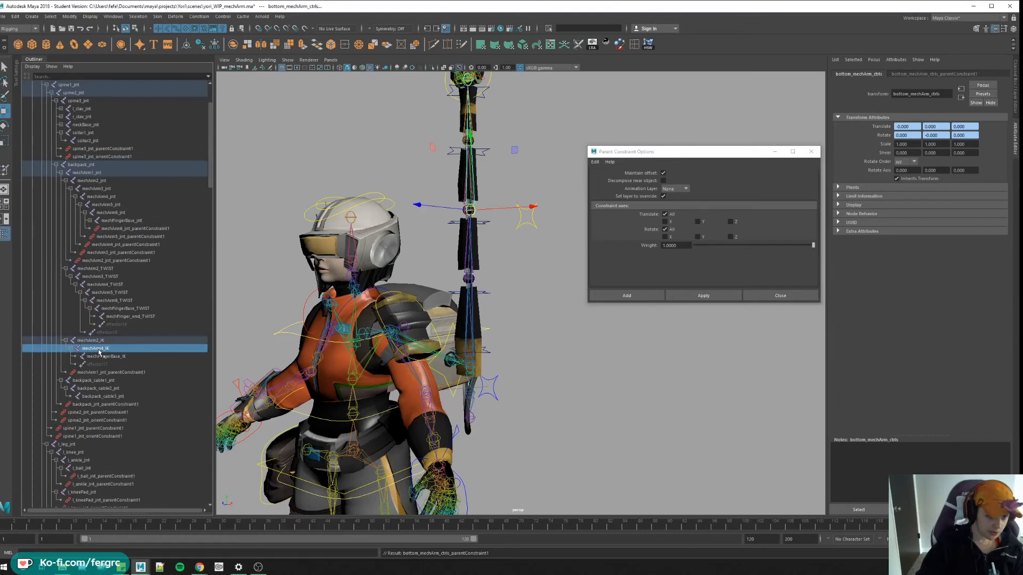
pyautogui.scroll(-5, 103, 352)
pyautogui.scroll(-5, 102, 352)
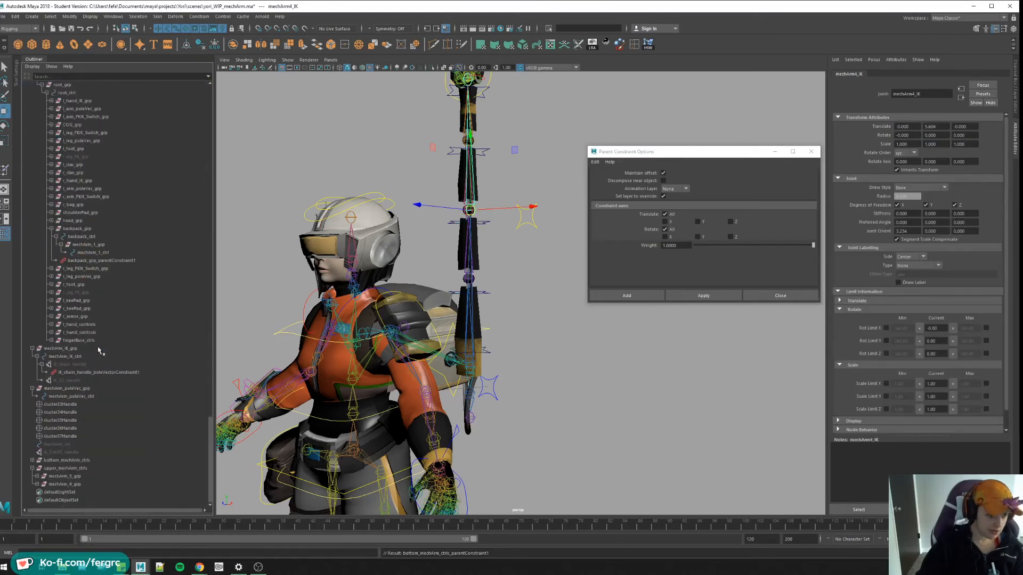
pyautogui.click(62, 468)
pyautogui.click(702, 295)
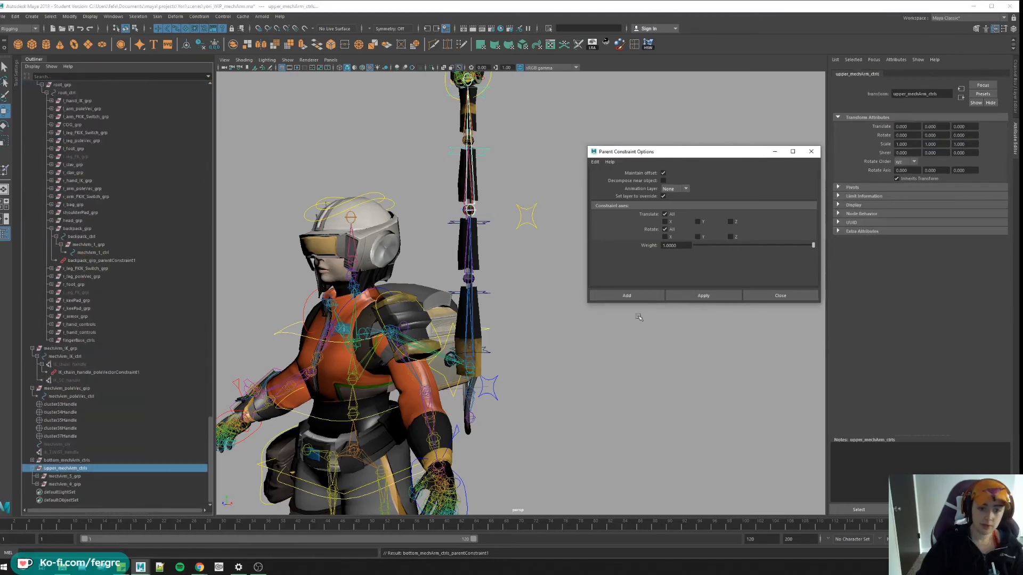
pyautogui.keyDown('alt'); pyautogui.moveTo(480, 241); pyautogui.dragTo(448, 360, button='middle'); pyautogui.keyUp('alt')
pyautogui.keyDown('alt'); pyautogui.moveTo(496, 344); pyautogui.dragTo(537, 350); pyautogui.keyUp('alt')
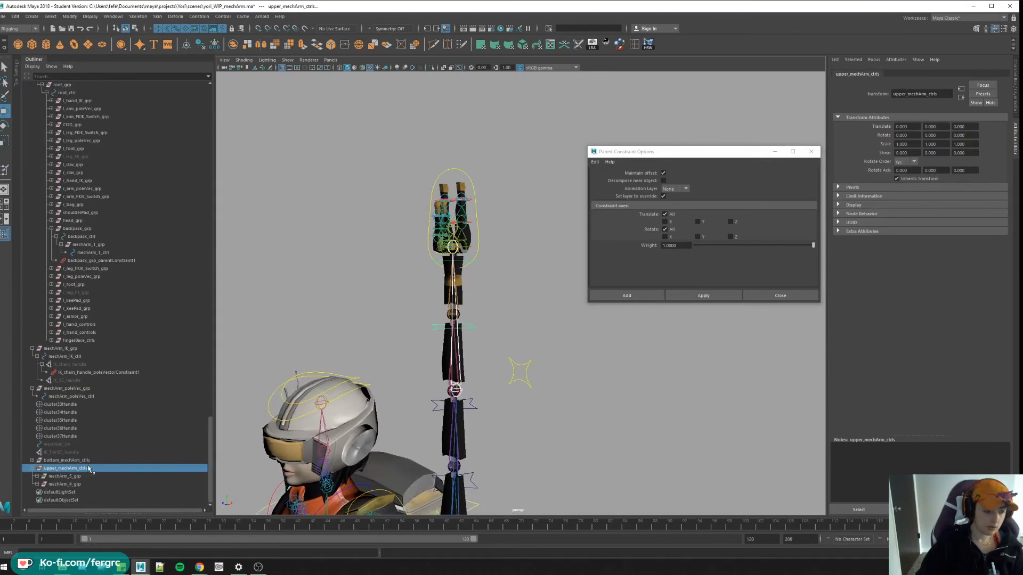
pyautogui.click(701, 295)
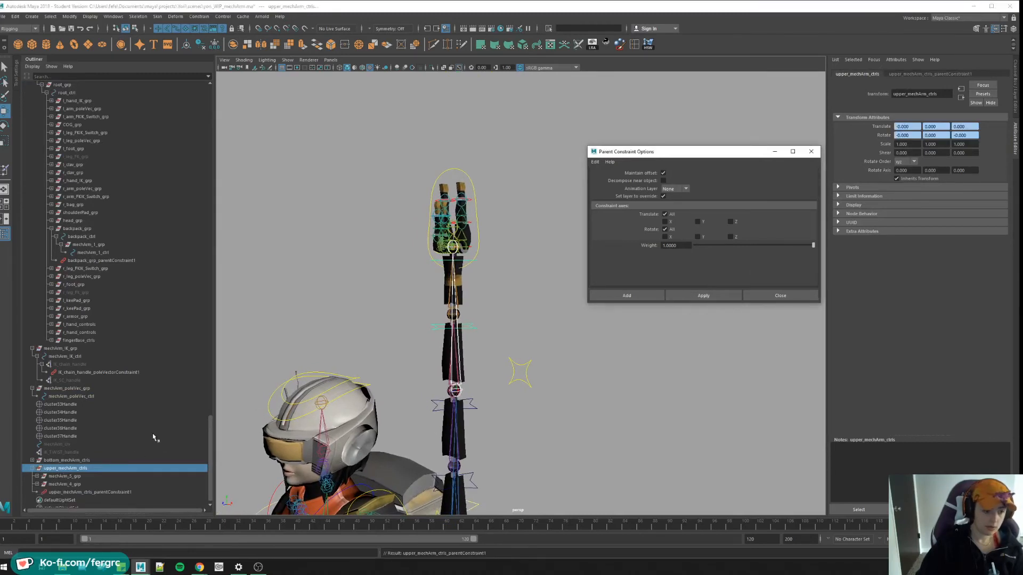
# Move mechArm_IK_ctrl to bend the arm and check the control groups follow.
pyautogui.click(37, 460)
pyautogui.scroll(-3, 531, 381)
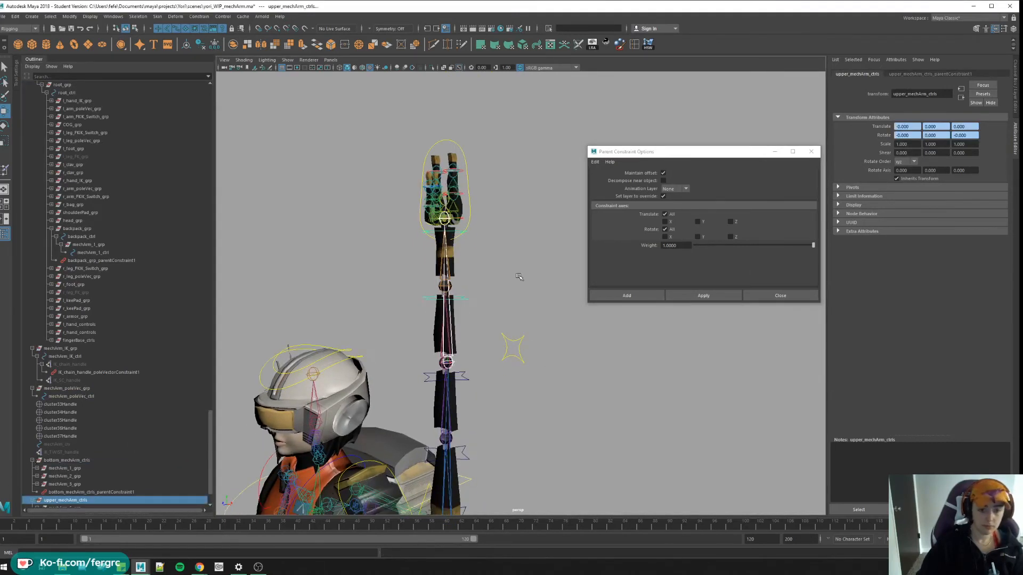
pyautogui.click(480, 220)
pyautogui.moveTo(481, 253)
pyautogui.mouseDown()
pyautogui.moveTo(452, 282)
pyautogui.moveTo(524, 244)
pyautogui.moveTo(482, 284)
pyautogui.mouseUp()
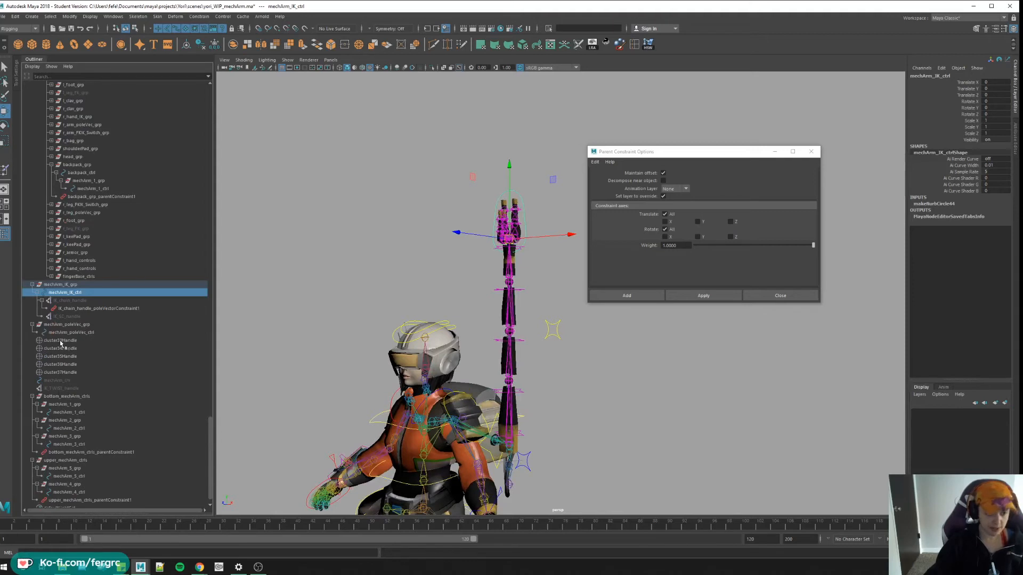
# Parent-constrain cluster37Handle to mechArm_1_ctrl and cluster36Handle to mechArm_2_ctrl.
pyautogui.click(70, 413)
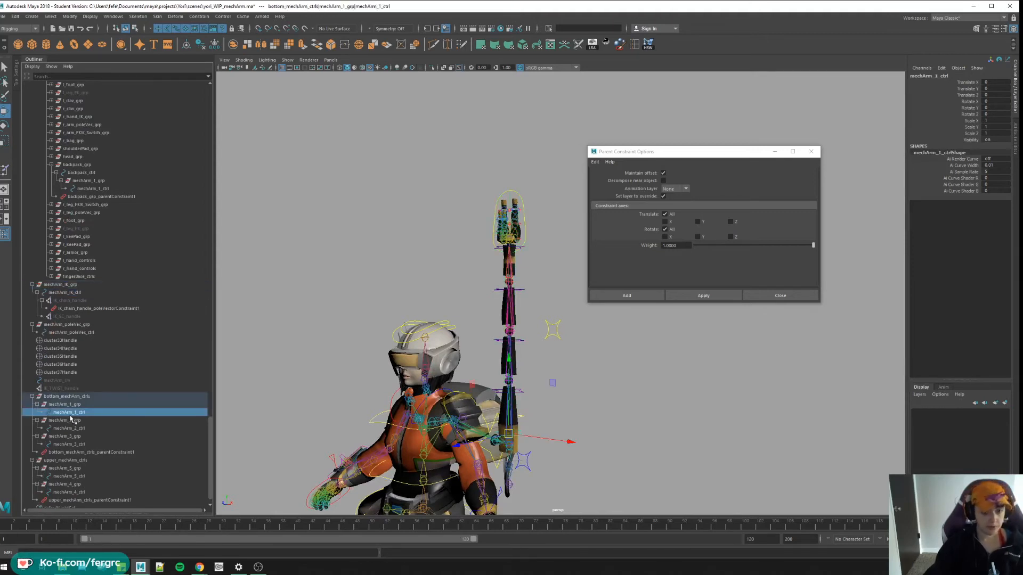
pyautogui.keyDown('ctrl'); pyautogui.click(60, 341); pyautogui.keyUp('ctrl')
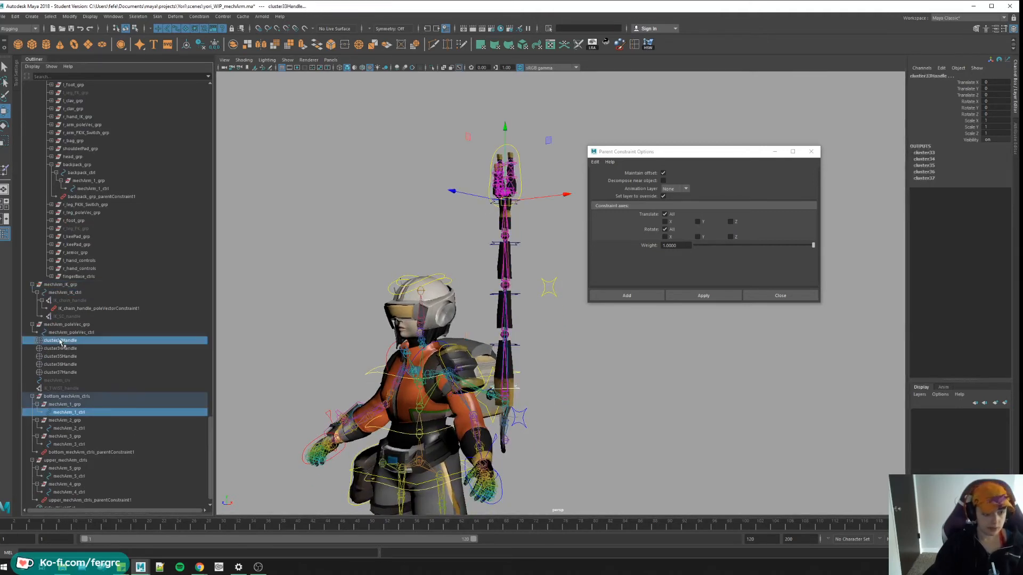
pyautogui.keyDown('ctrl'); pyautogui.click(60, 341); pyautogui.keyUp('ctrl')
pyautogui.keyDown('ctrl'); pyautogui.click(60, 372); pyautogui.keyUp('ctrl')
pyautogui.click(703, 297)
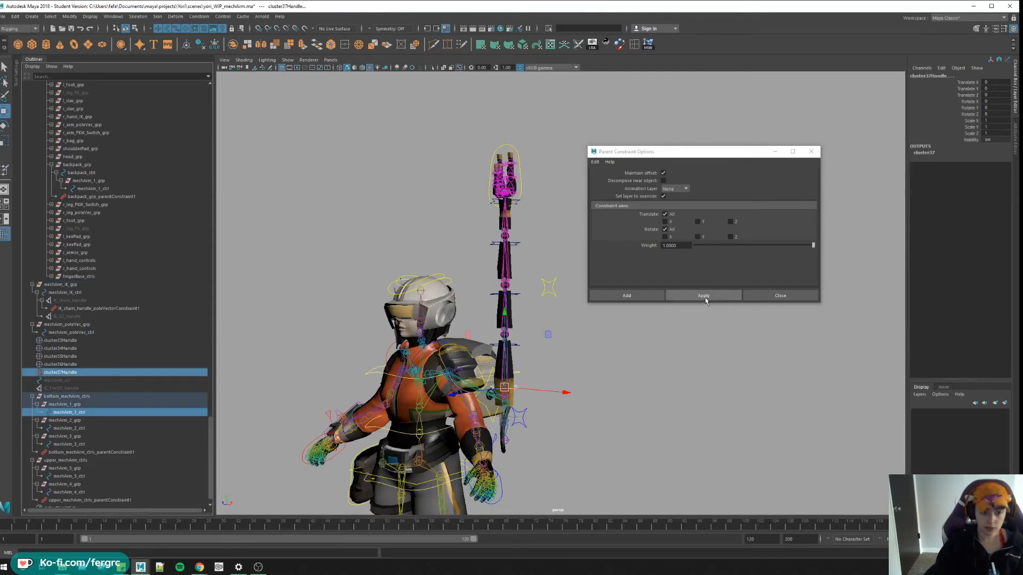
pyautogui.click(70, 428)
pyautogui.keyDown('ctrl'); pyautogui.click(71, 366); pyautogui.keyUp('ctrl')
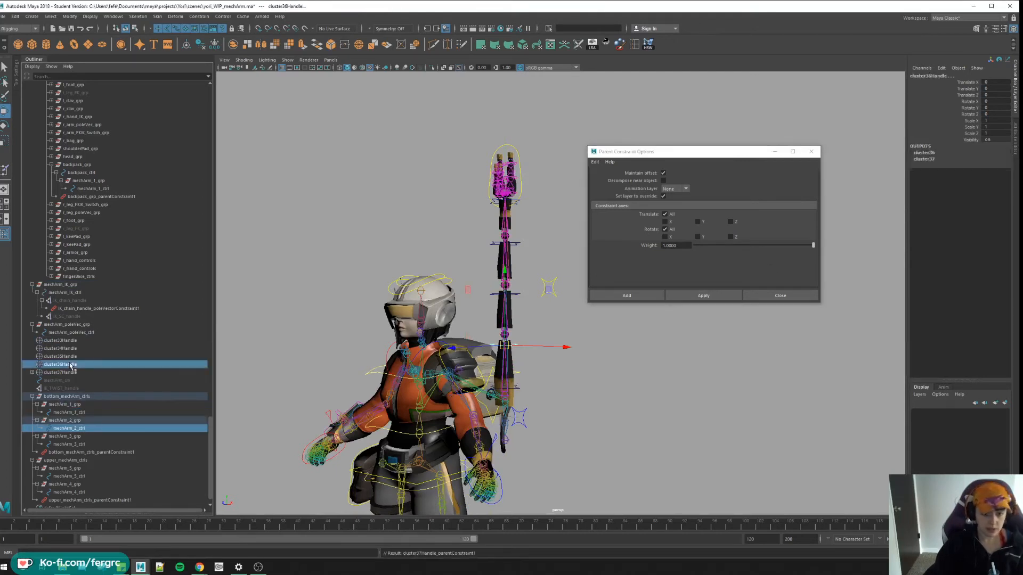
pyautogui.click(703, 296)
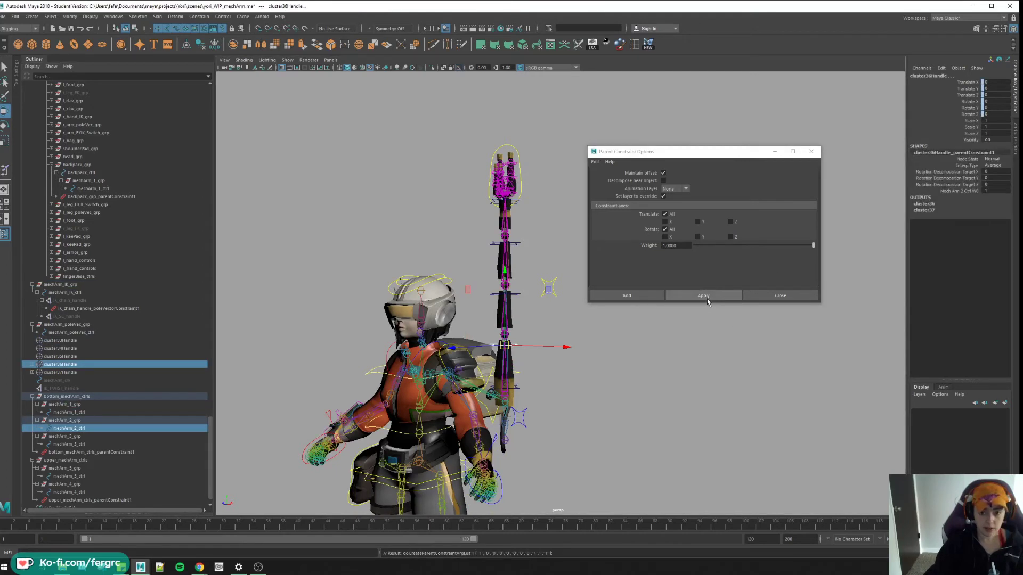
# Parent-constrain cluster35Handle to mechArm_3_ctrl, cluster34Handle to mechArm_4_ctrl and a handle to mechArm_5_ctrl.
pyautogui.click(70, 445)
pyautogui.keyDown('ctrl'); pyautogui.click(65, 357); pyautogui.keyUp('ctrl')
pyautogui.press('g')
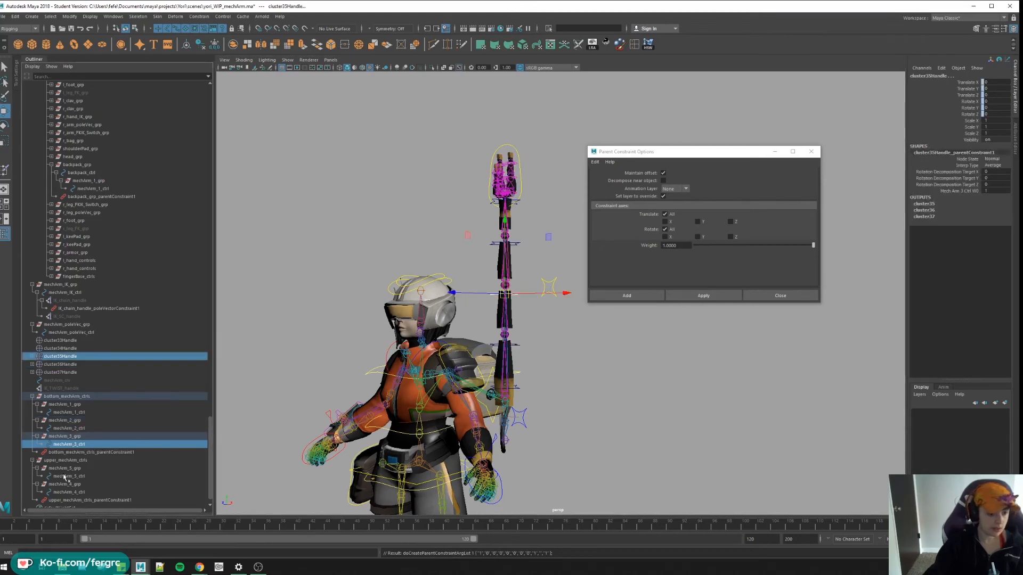
pyautogui.click(69, 493)
pyautogui.keyDown('ctrl'); pyautogui.click(59, 350); pyautogui.keyUp('ctrl')
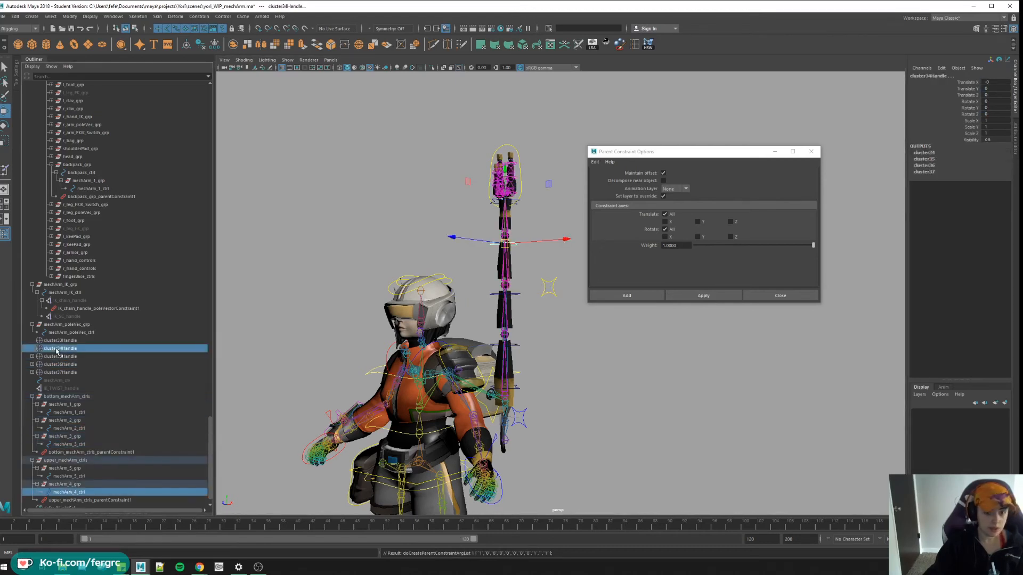
pyautogui.press('g')
pyautogui.click(76, 476)
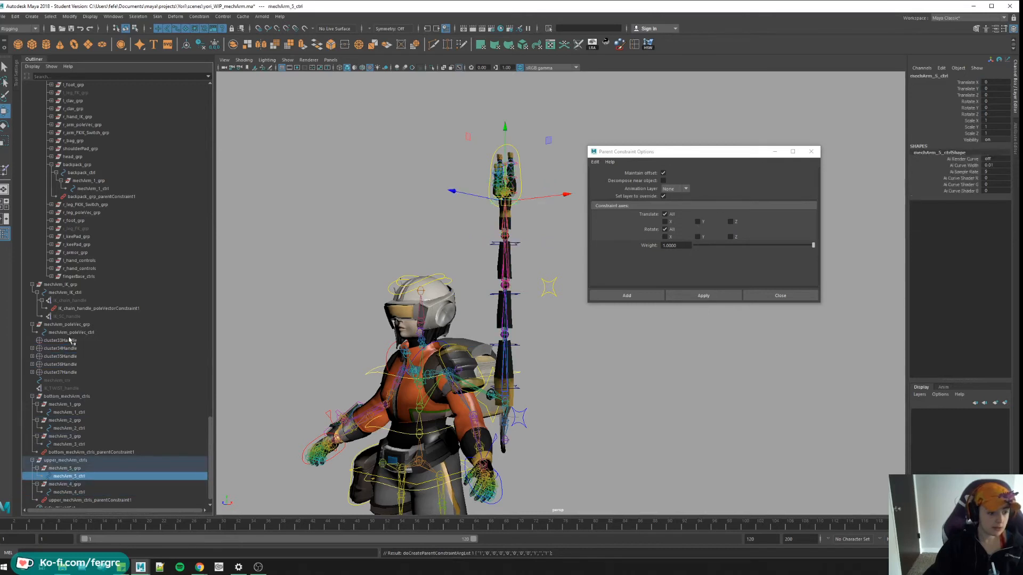
pyautogui.keyDown('ctrl'); pyautogui.click(61, 342); pyautogui.keyUp('ctrl')
pyautogui.press('g')
pyautogui.click(532, 182)
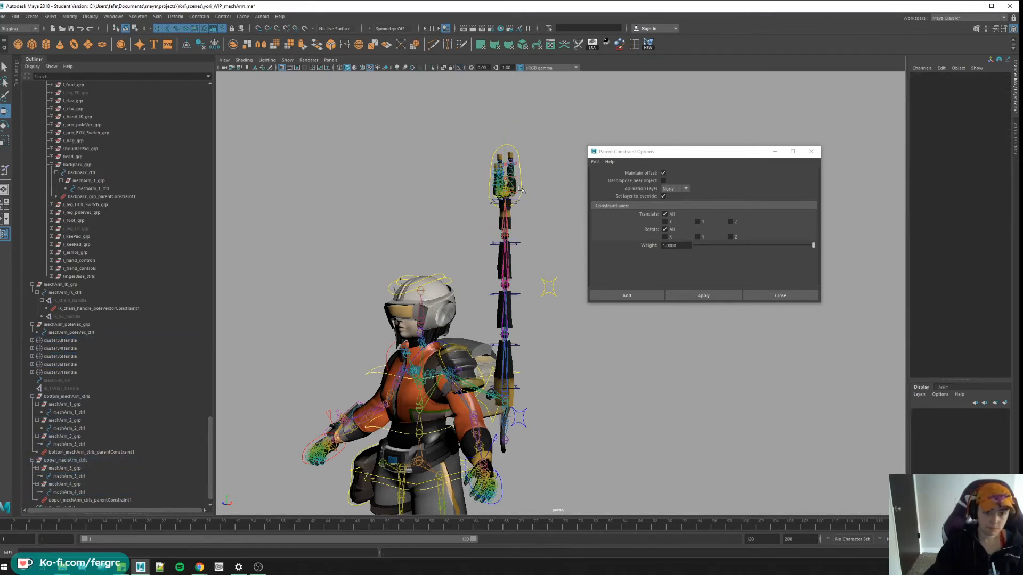
pyautogui.click(520, 244)
pyautogui.moveTo(520, 245); pyautogui.dragTo(532, 265)
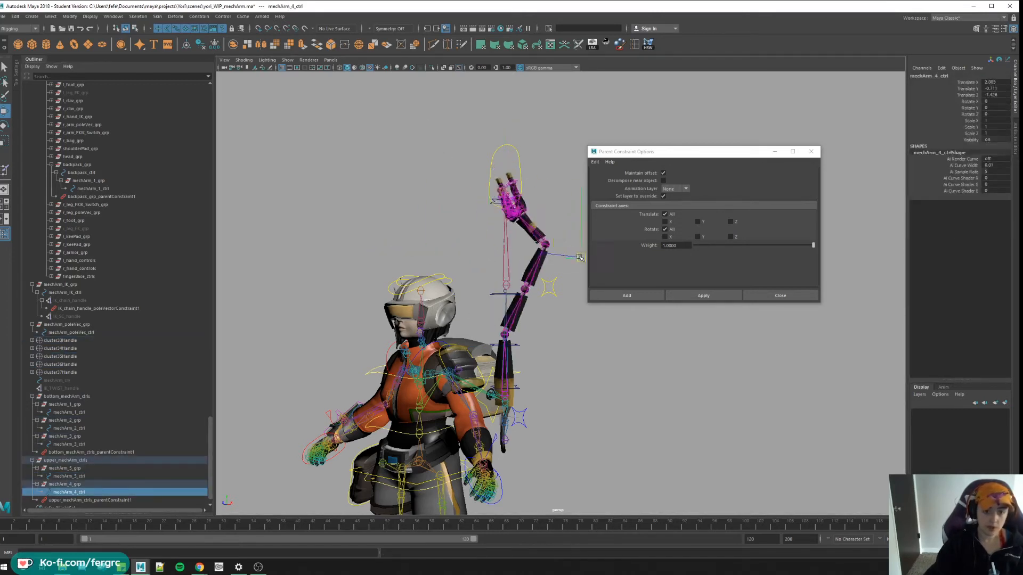
pyautogui.press('z')
pyautogui.press('z')
pyautogui.press('z')
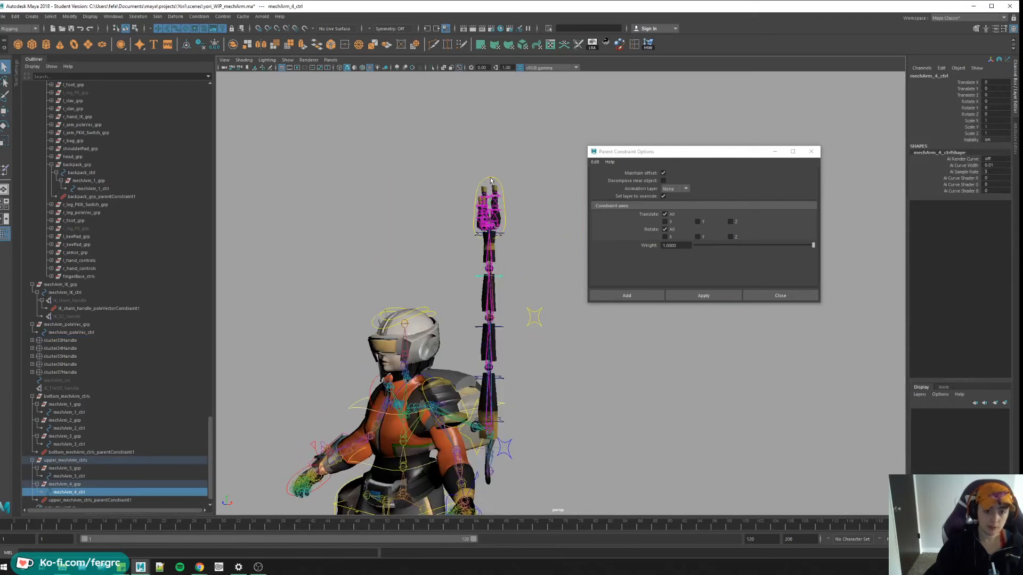
pyautogui.click(489, 216)
pyautogui.moveTo(489, 217)
pyautogui.mouseDown()
pyautogui.moveTo(574, 275)
pyautogui.moveTo(511, 232)
pyautogui.mouseUp()
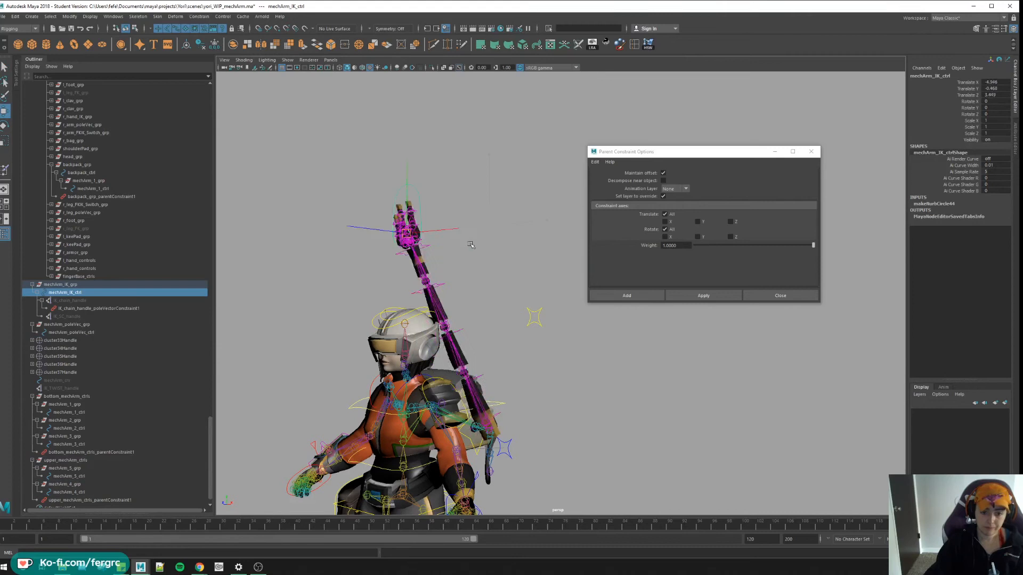
pyautogui.press('z')
pyautogui.keyDown('alt'); pyautogui.moveTo(523, 281); pyautogui.dragTo(512, 292); pyautogui.keyUp('alt')
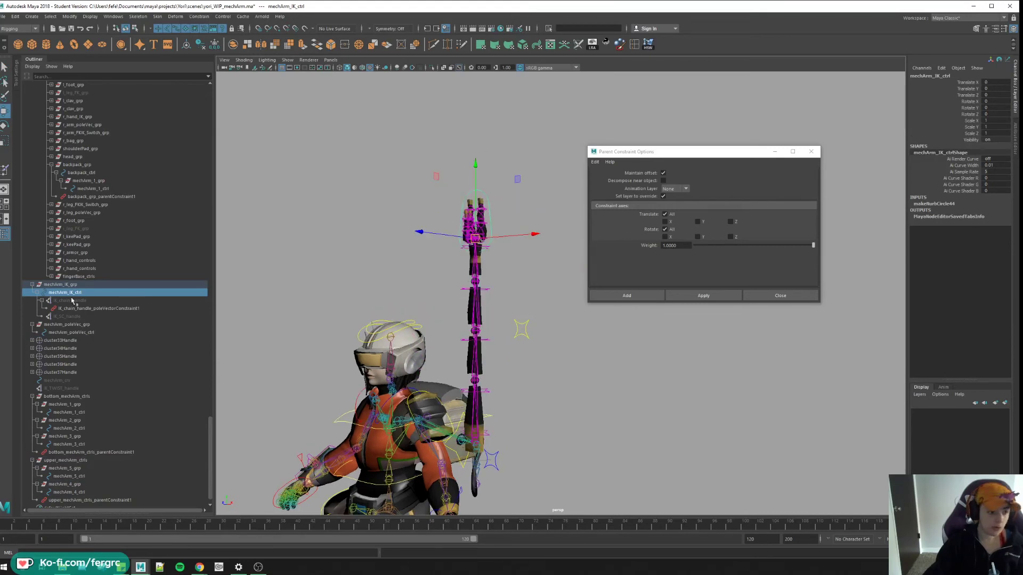
pyautogui.click(58, 340)
# Parent cluster handles 33–37, upper_mechArm_ctrls, IK_TWIST_handle and mechArm_crv under extras_grp.
pyautogui.keyDown('shift'); pyautogui.click(64, 372); pyautogui.keyUp('shift')
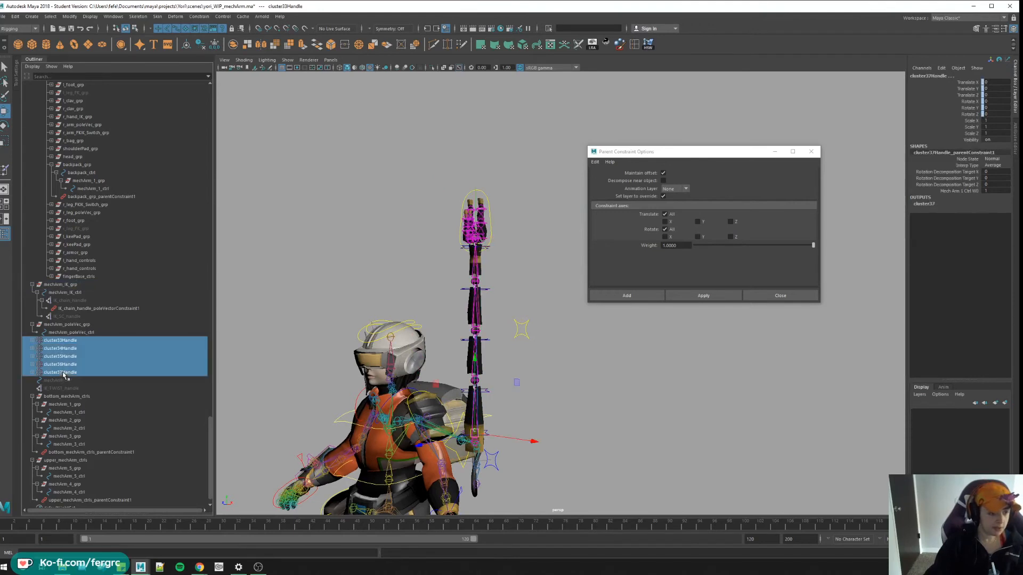
pyautogui.scroll(3, 106, 386)
pyautogui.scroll(-3, 107, 387)
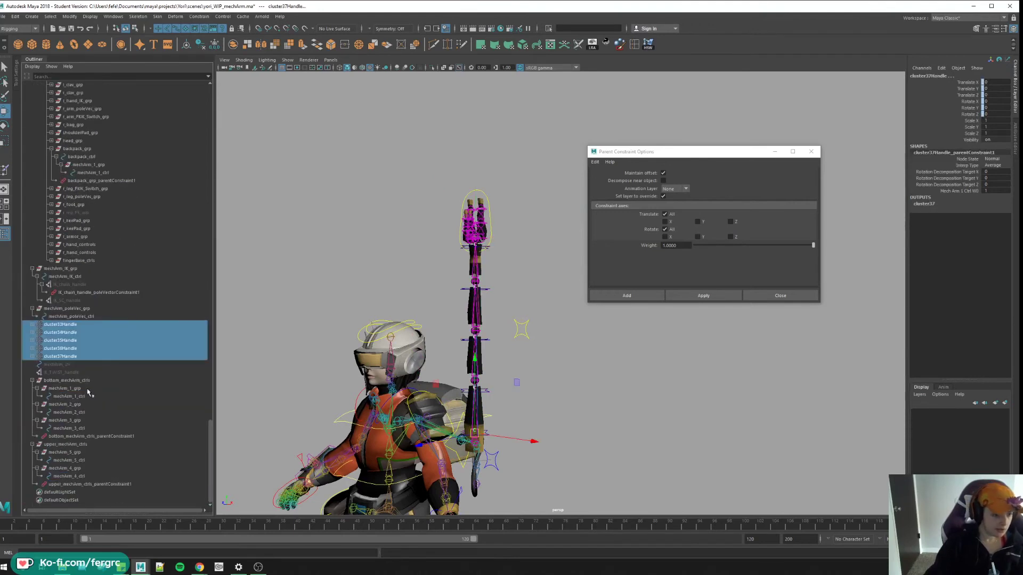
pyautogui.click(33, 387)
pyautogui.click(38, 443)
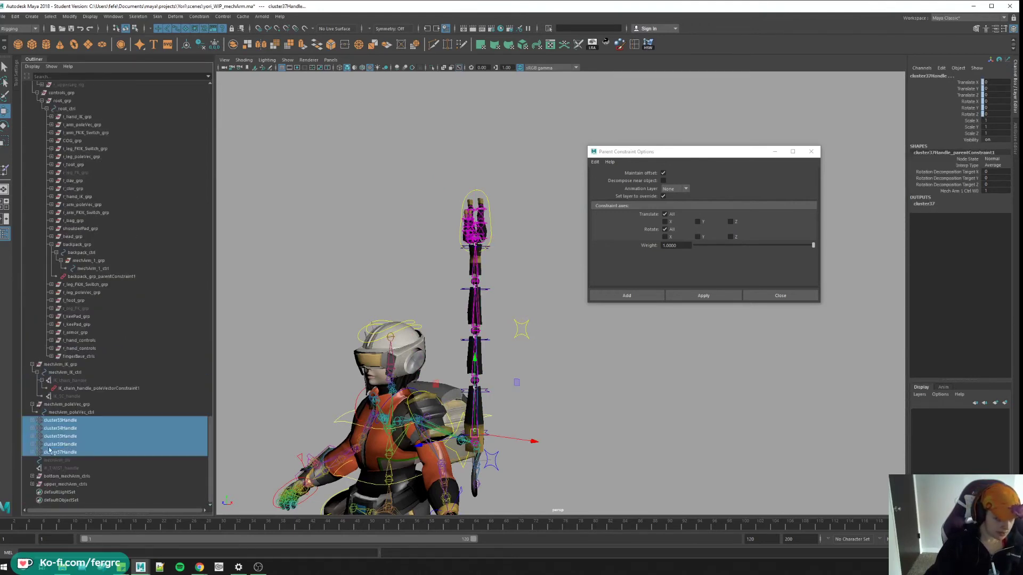
pyautogui.keyDown('ctrl'); pyautogui.click(83, 485); pyautogui.keyUp('ctrl')
pyautogui.keyDown('ctrl'); pyautogui.click(69, 469); pyautogui.keyUp('ctrl')
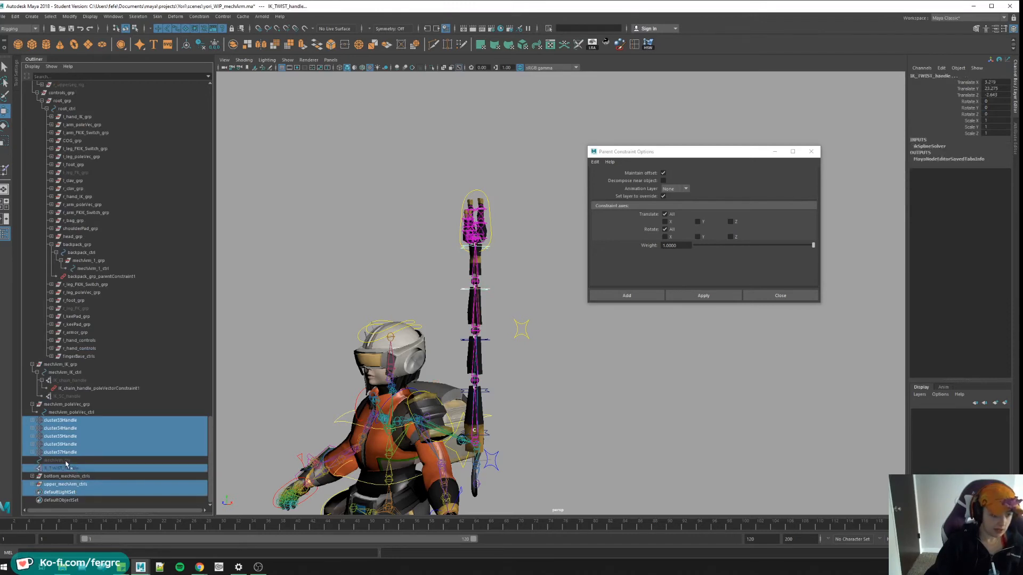
pyautogui.click(65, 462)
pyautogui.scroll(5, 72, 319)
pyautogui.scroll(4, 72, 318)
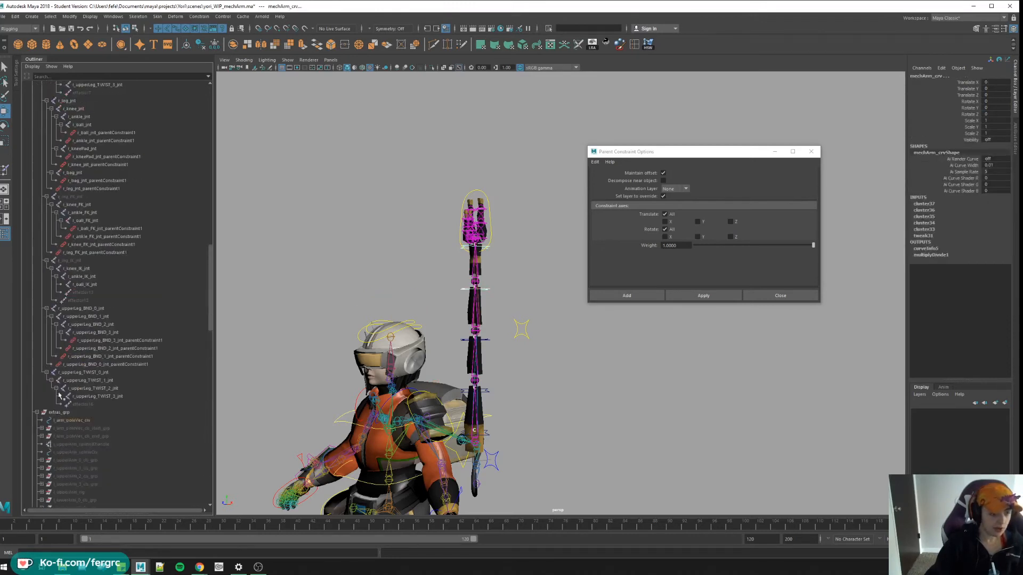
pyautogui.click(56, 413)
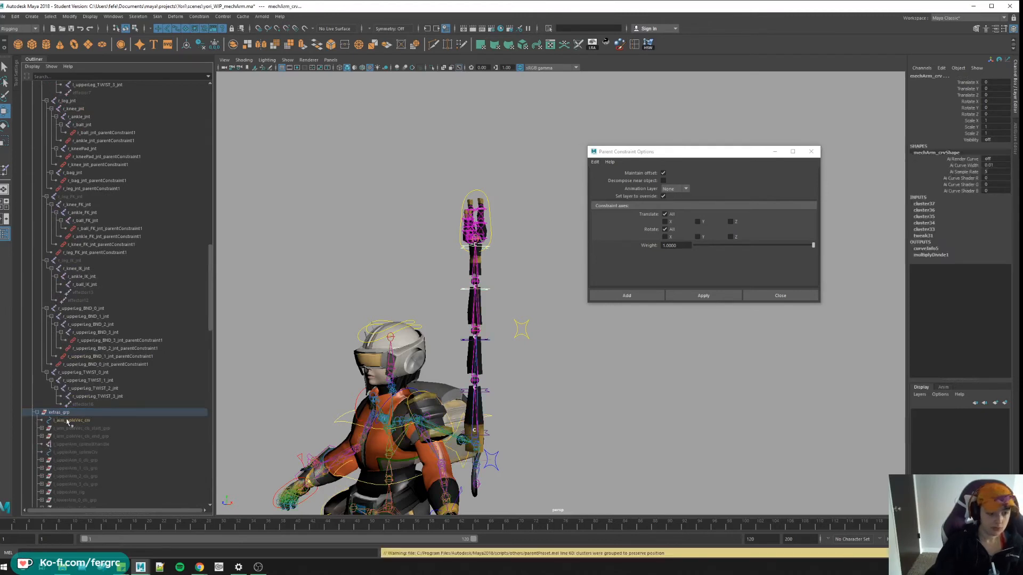
pyautogui.scroll(-5, 67, 420)
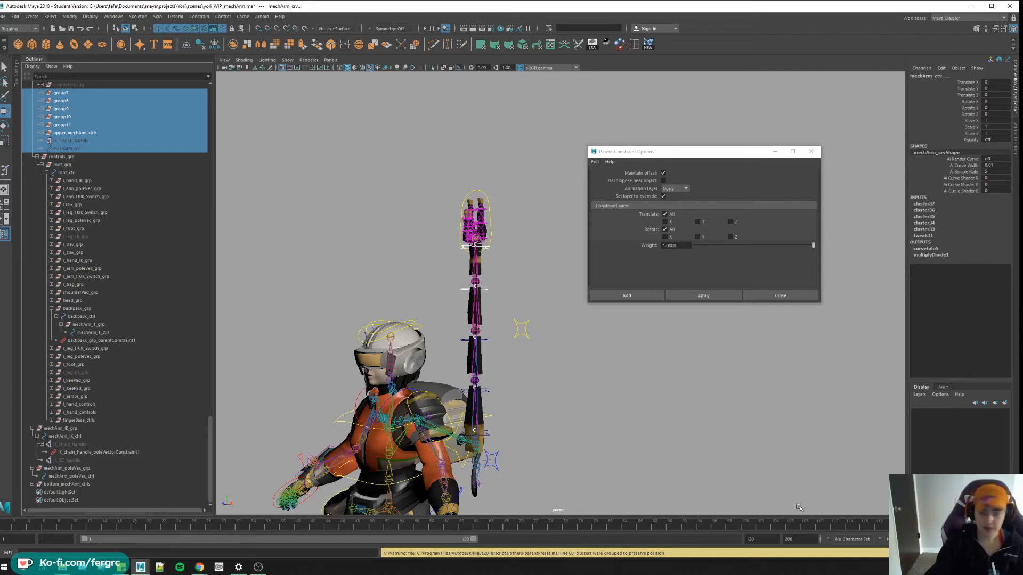
pyautogui.click(80, 240)
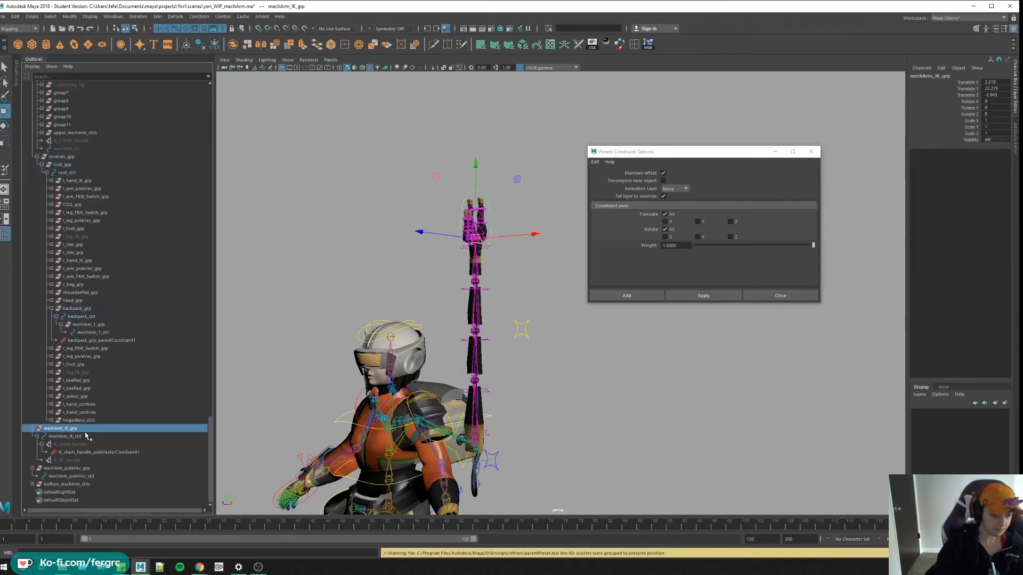
# Parent mechArm_IK_grp and mechArm_poleVec_grp under mechArm_1_ctrl.
pyautogui.click(64, 429)
pyautogui.keyDown('alt'); pyautogui.moveTo(498, 431); pyautogui.dragTo(480, 416); pyautogui.keyUp('alt')
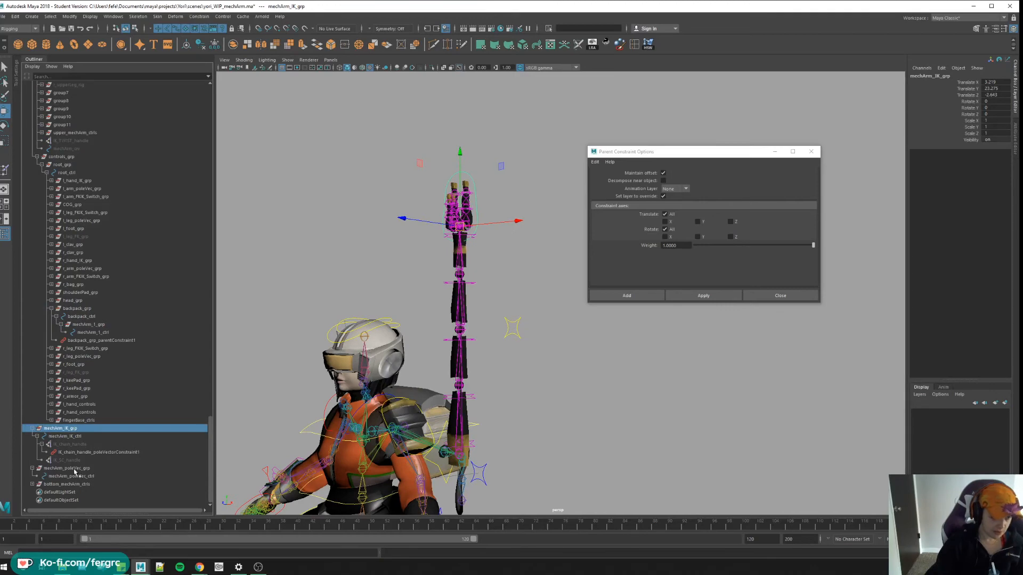
pyautogui.keyDown('ctrl'); pyautogui.click(74, 470); pyautogui.keyUp('ctrl')
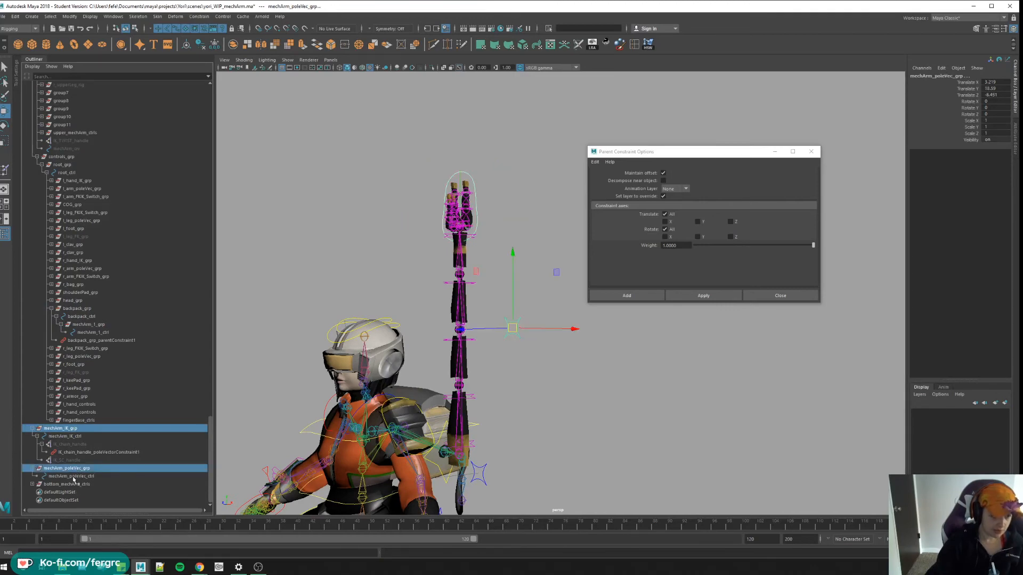
pyautogui.keyDown('alt'); pyautogui.moveTo(525, 464); pyautogui.dragTo(488, 394); pyautogui.keyUp('alt')
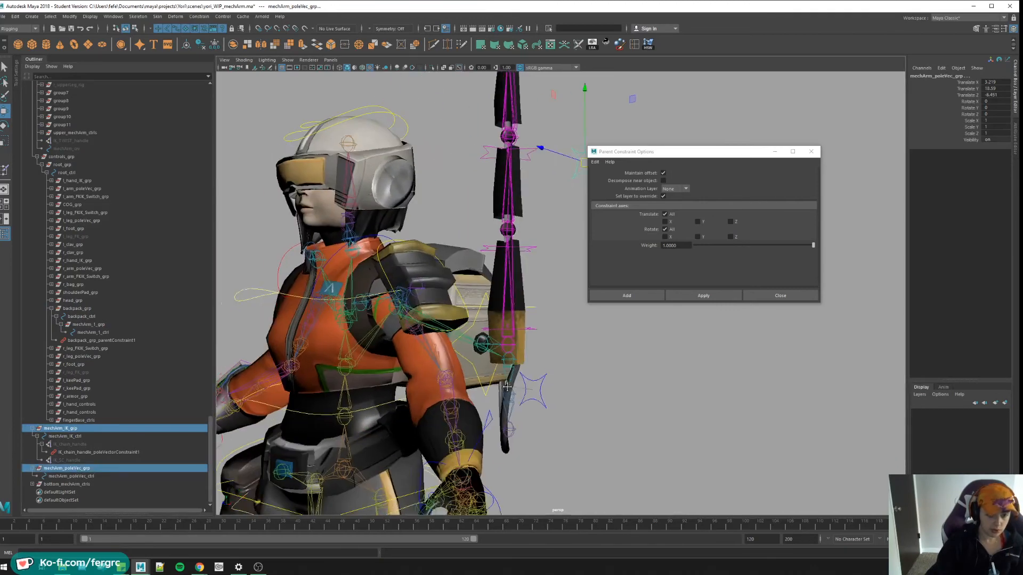
pyautogui.keyDown('shift'); pyautogui.click(488, 393); pyautogui.keyUp('shift')
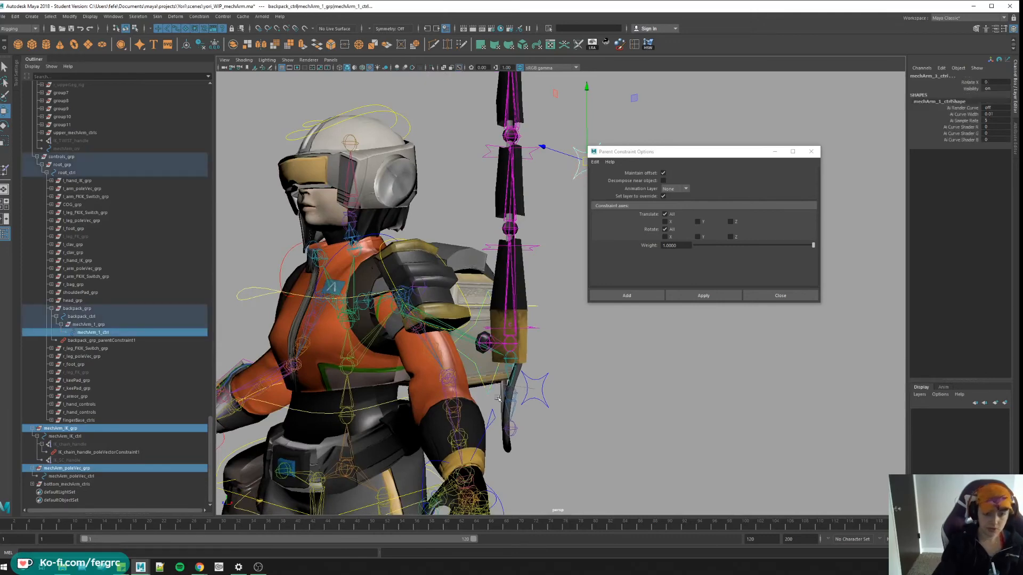
pyautogui.press('p')
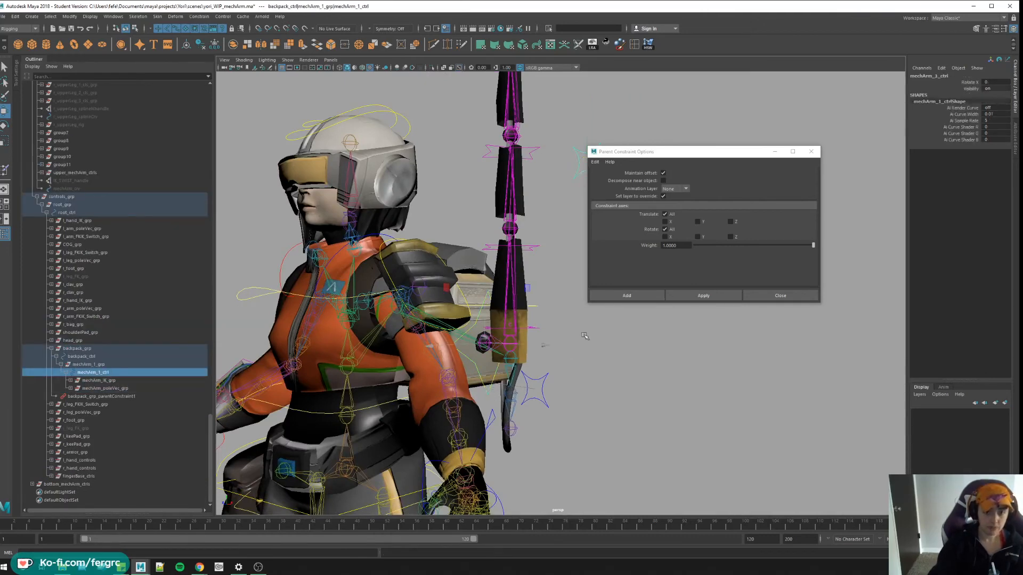
pyautogui.scroll(-3, 584, 337)
# Test-rotate mechArm_1_ctrl to swing the arm, then rotate it back upright.
pyautogui.press('e')
pyautogui.moveTo(464, 331)
pyautogui.mouseDown()
pyautogui.moveTo(474, 294)
pyautogui.moveTo(523, 292)
pyautogui.mouseUp()
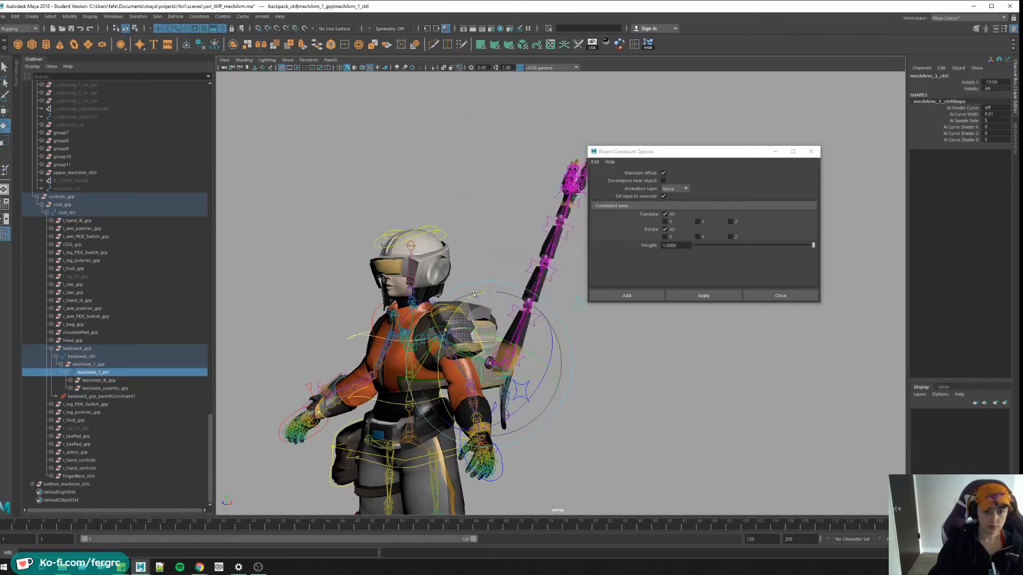
pyautogui.moveTo(480, 359)
pyautogui.keyDown('alt'); pyautogui.mouseDown()
pyautogui.moveTo(508, 341)
pyautogui.moveTo(246, 429)
pyautogui.mouseUp(); pyautogui.keyUp('alt')
pyautogui.click(65, 485)
pyautogui.scroll(-8, 100, 319)
pyautogui.click(67, 264)
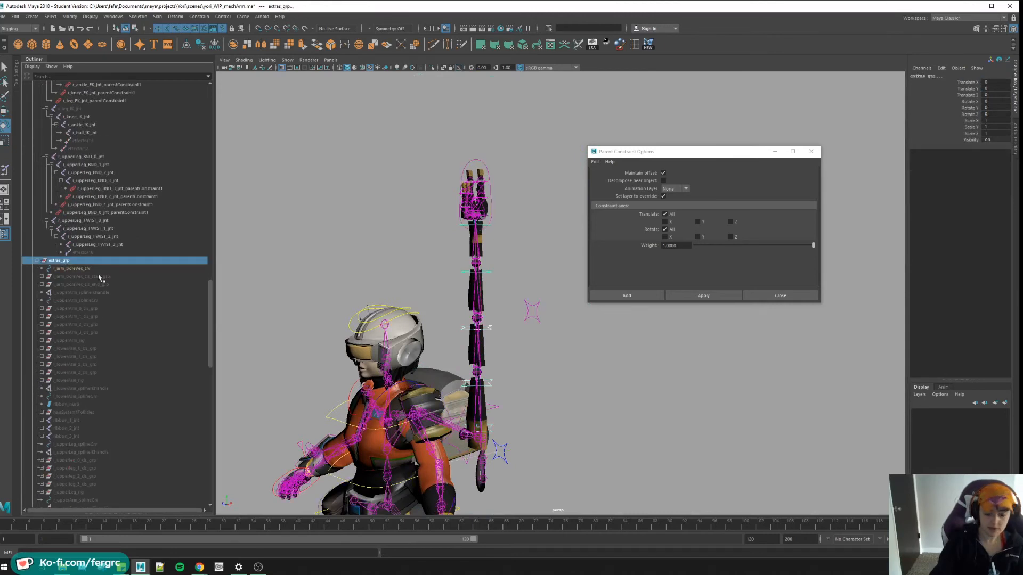
pyautogui.click(527, 239)
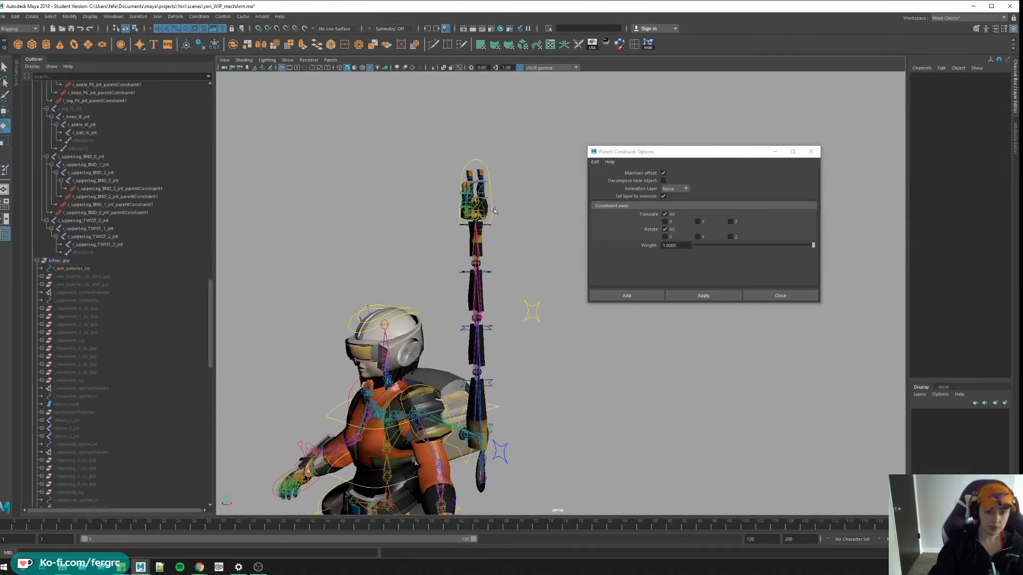
pyautogui.click(494, 209)
pyautogui.moveTo(494, 210); pyautogui.dragTo(477, 240)
pyautogui.press('e')
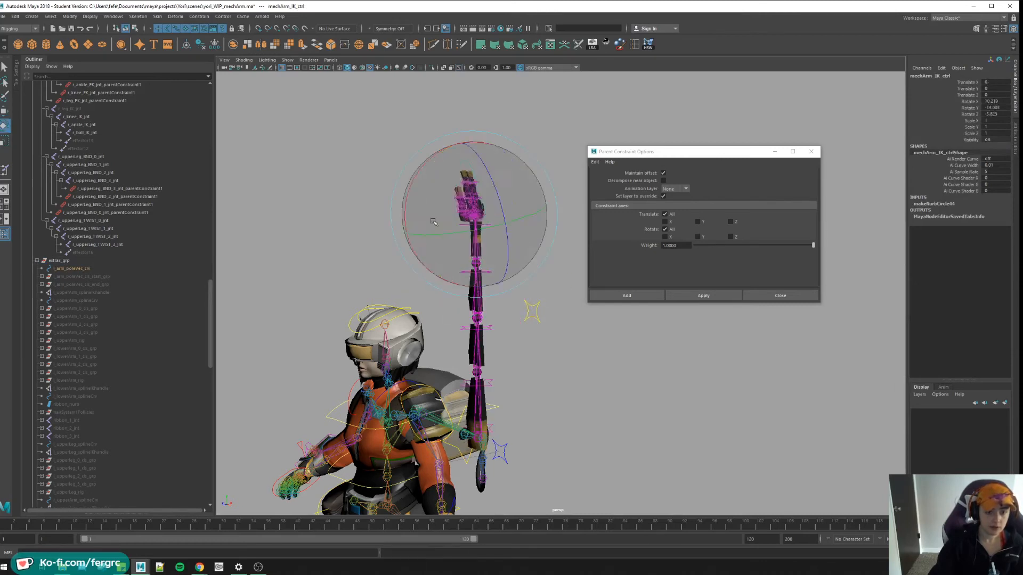
pyautogui.press('w')
pyautogui.moveTo(467, 204)
pyautogui.mouseDown()
pyautogui.moveTo(405, 290)
pyautogui.moveTo(416, 298)
pyautogui.mouseUp()
pyautogui.keyDown('alt'); pyautogui.moveTo(479, 360); pyautogui.dragTo(448, 336); pyautogui.keyUp('alt')
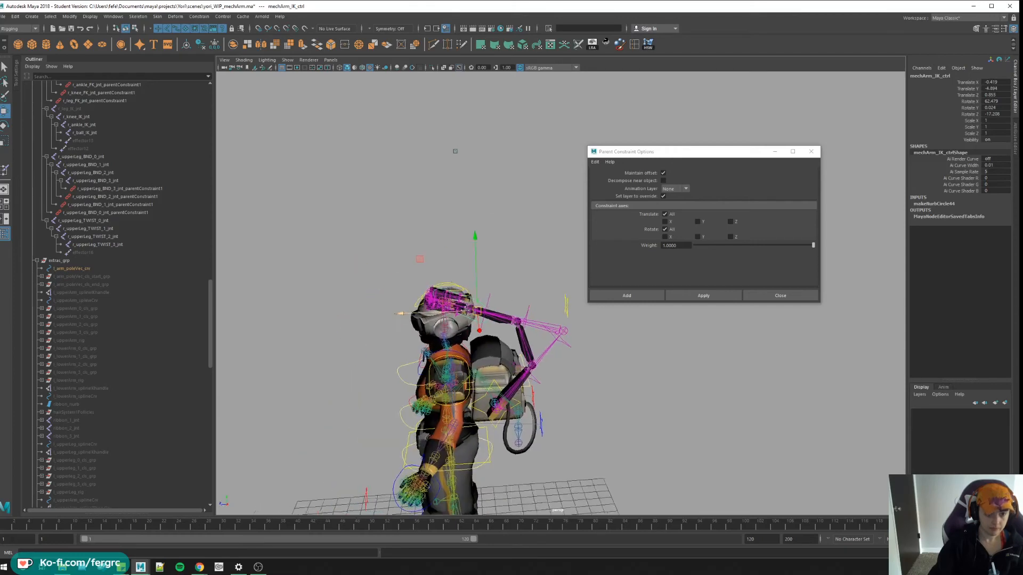
pyautogui.keyDown('alt'); pyautogui.moveTo(454, 239); pyautogui.dragTo(400, 272); pyautogui.keyUp('alt')
pyautogui.scroll(3, 415, 264)
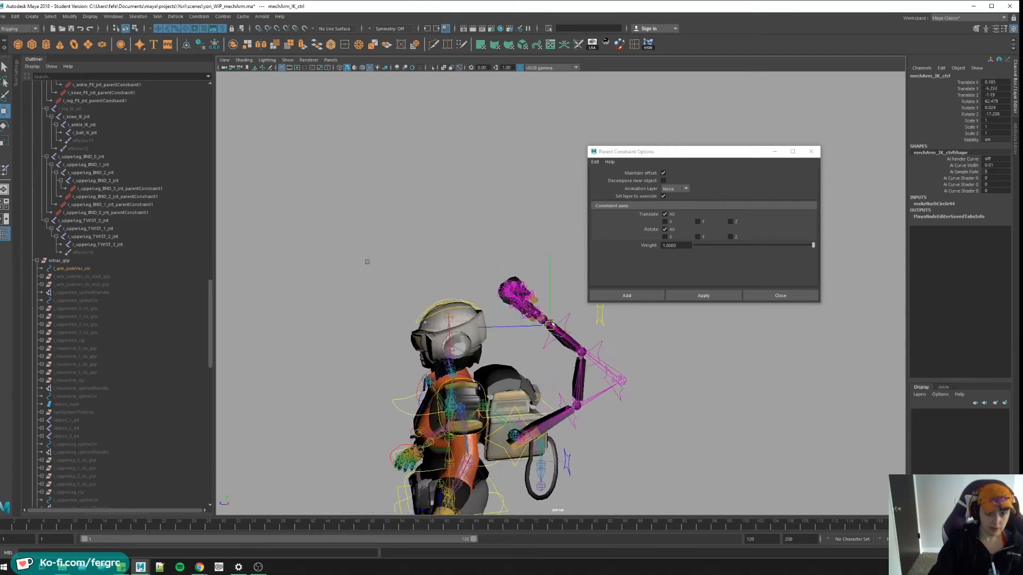
pyautogui.moveTo(549, 325); pyautogui.dragTo(492, 297)
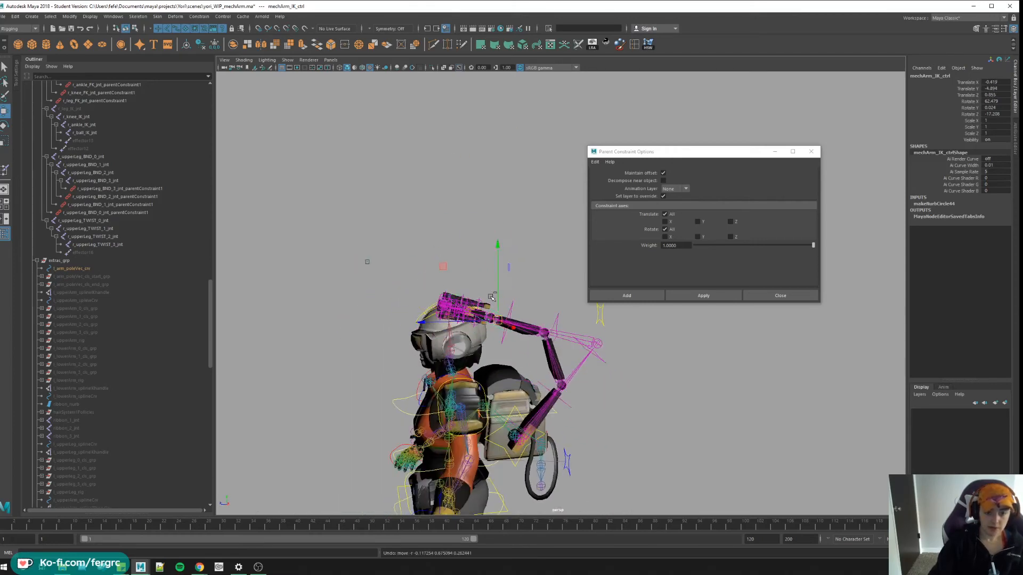
pyautogui.hotkey('ctrl', 'z')
pyautogui.hotkey('ctrl', 'z')
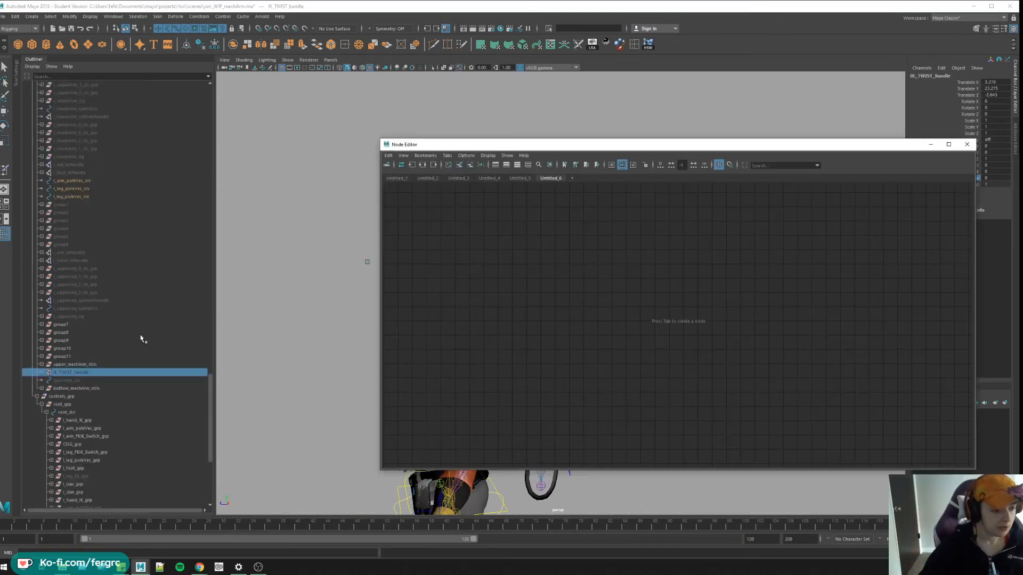
# Load mechArm_crv into the Node Editor, keep only mechArm_crvShape and show all its attributes.
pyautogui.click(91, 380)
pyautogui.click(464, 165)
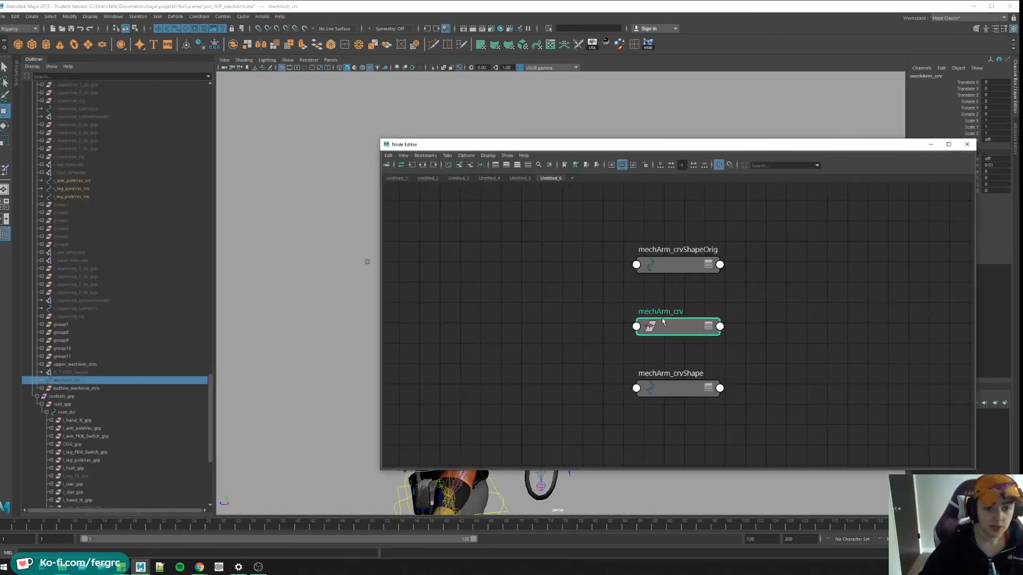
pyautogui.click(655, 303)
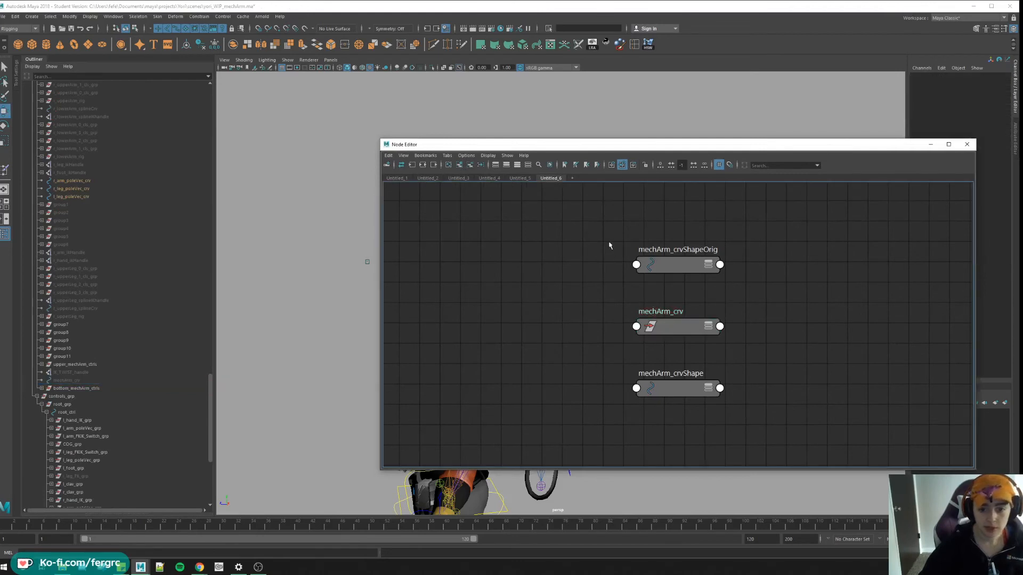
pyautogui.moveTo(700, 339); pyautogui.dragTo(609, 244)
pyautogui.click(470, 165)
pyautogui.moveTo(679, 388); pyautogui.dragTo(444, 229)
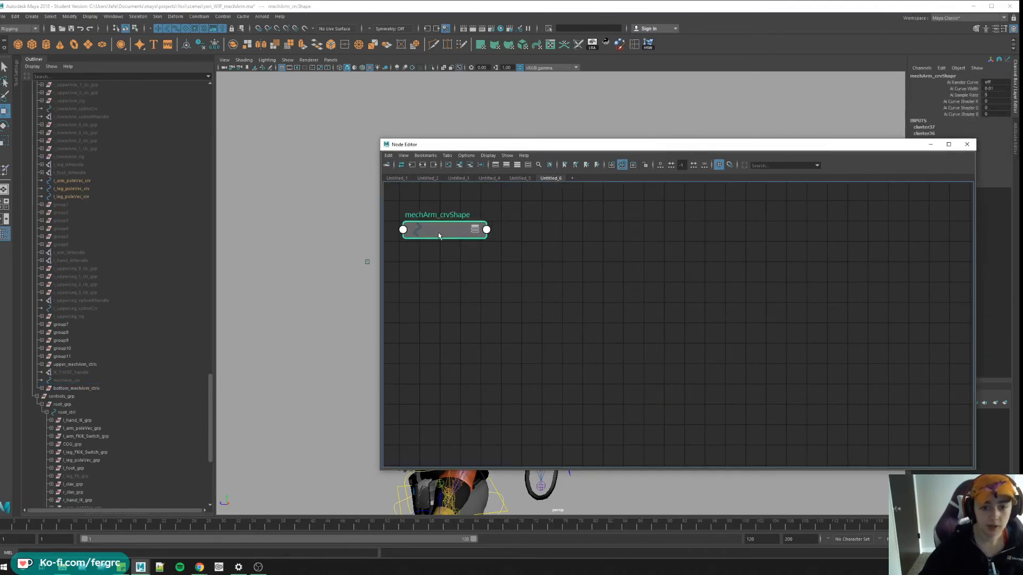
pyautogui.click(475, 232)
pyautogui.click(476, 232)
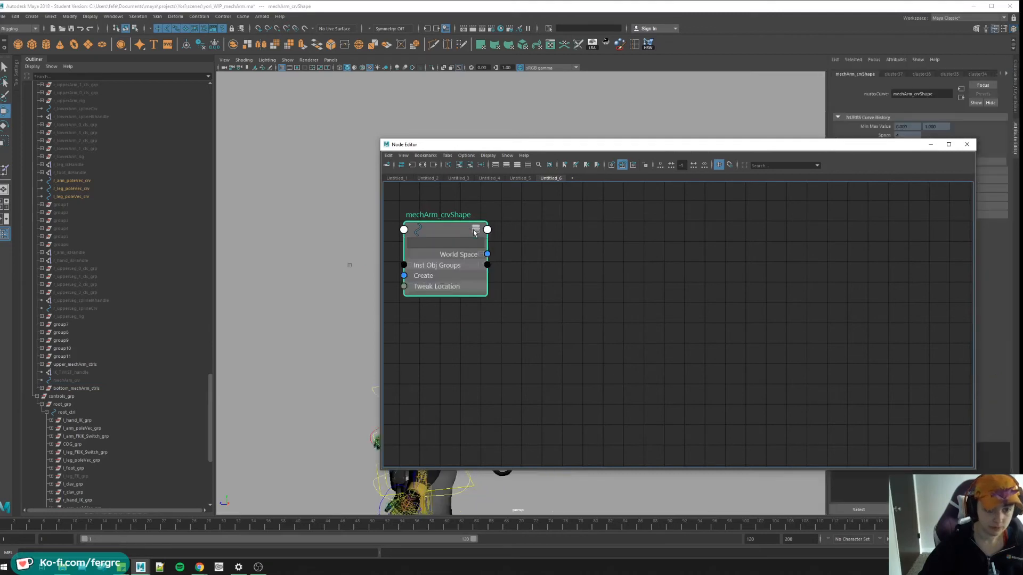
pyautogui.click(475, 232)
pyautogui.moveTo(681, 270); pyautogui.dragTo(615, 261)
pyautogui.write('curv')
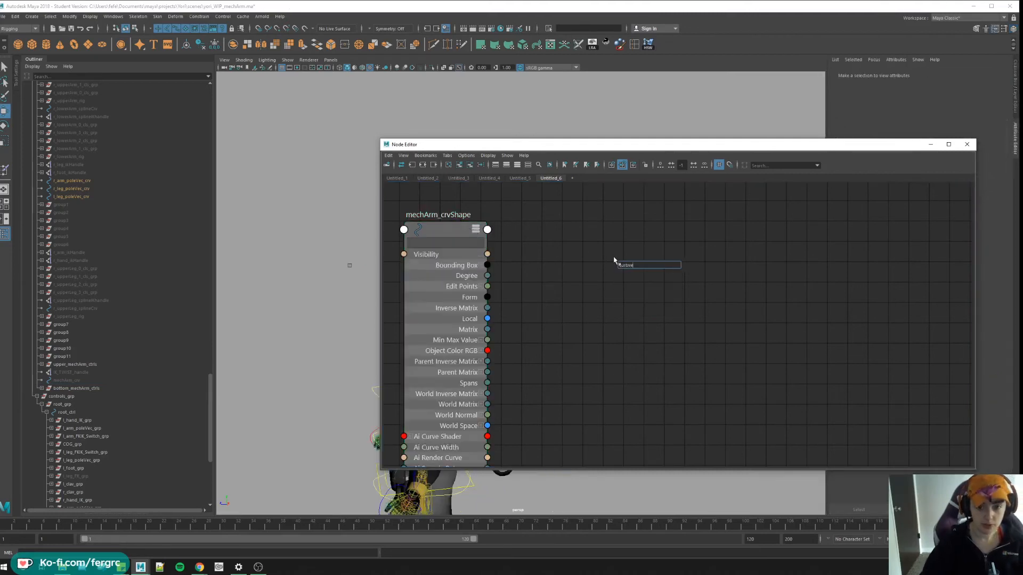
pyautogui.write('e')
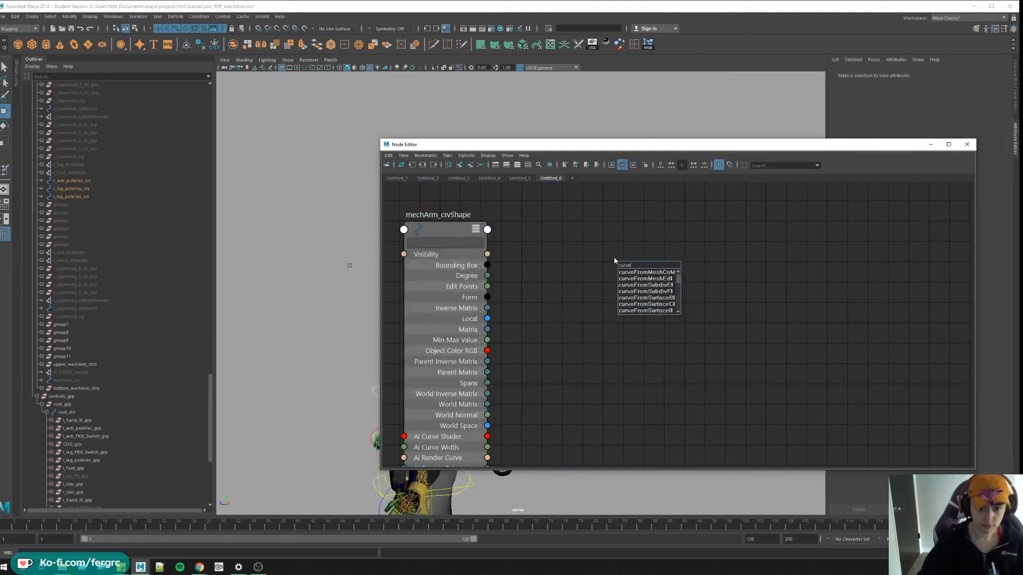
pyautogui.write('Info')
# Create curveInfo6 and connect mechArm_crvShape.worldSpace[0] to its Input Curve.
pyautogui.press('Return')
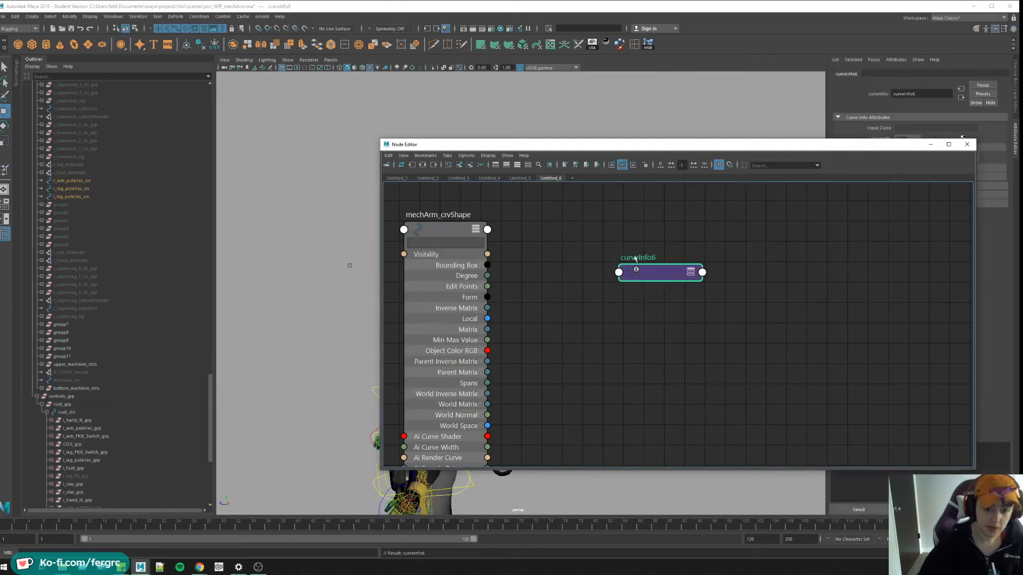
pyautogui.scroll(-2, 560, 335)
pyautogui.scroll(-1, 528, 400)
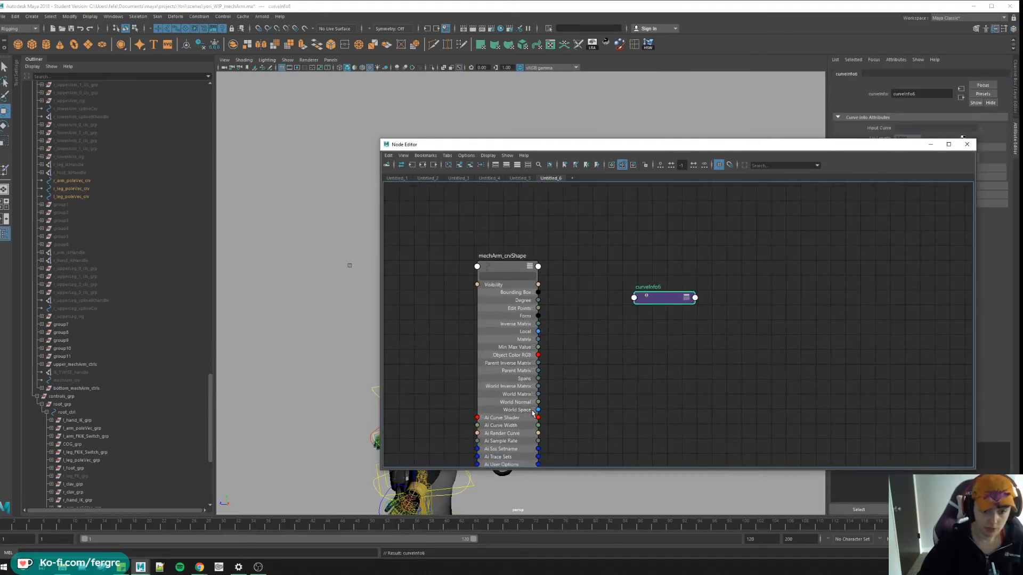
pyautogui.click(534, 411)
pyautogui.moveTo(593, 350); pyautogui.dragTo(635, 299)
pyautogui.click(491, 219)
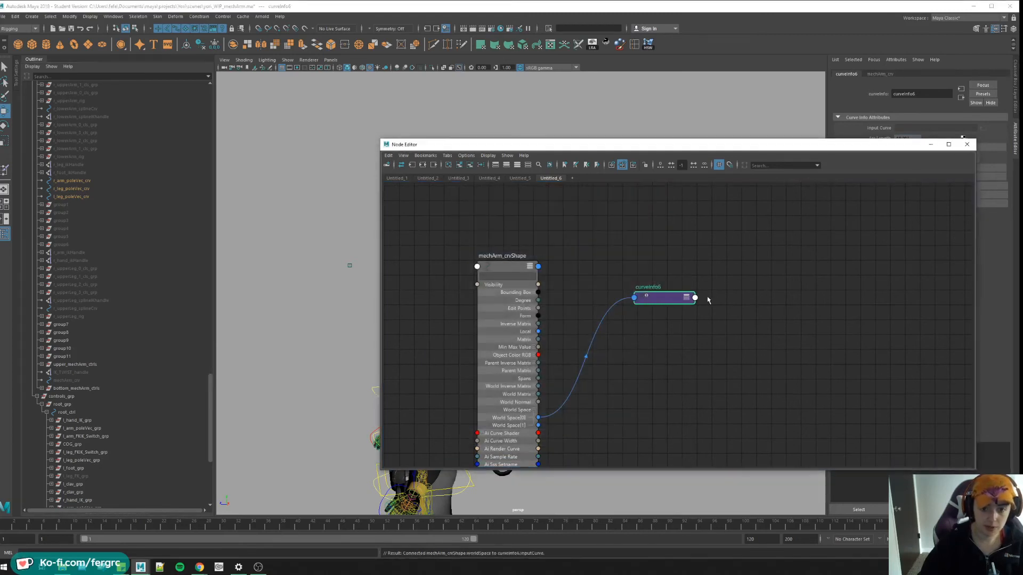
pyautogui.moveTo(700, 149); pyautogui.dragTo(595, 200)
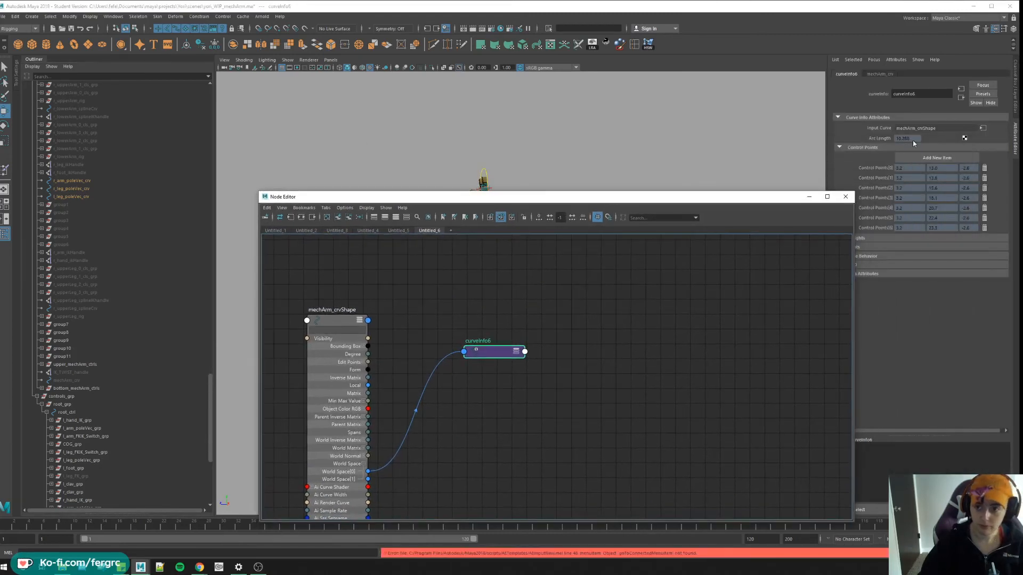
# Create multiplyDivide2 and connect curveInfo6's Arc Length to its Input 2X.
pyautogui.click(722, 319)
pyautogui.press('Tab')
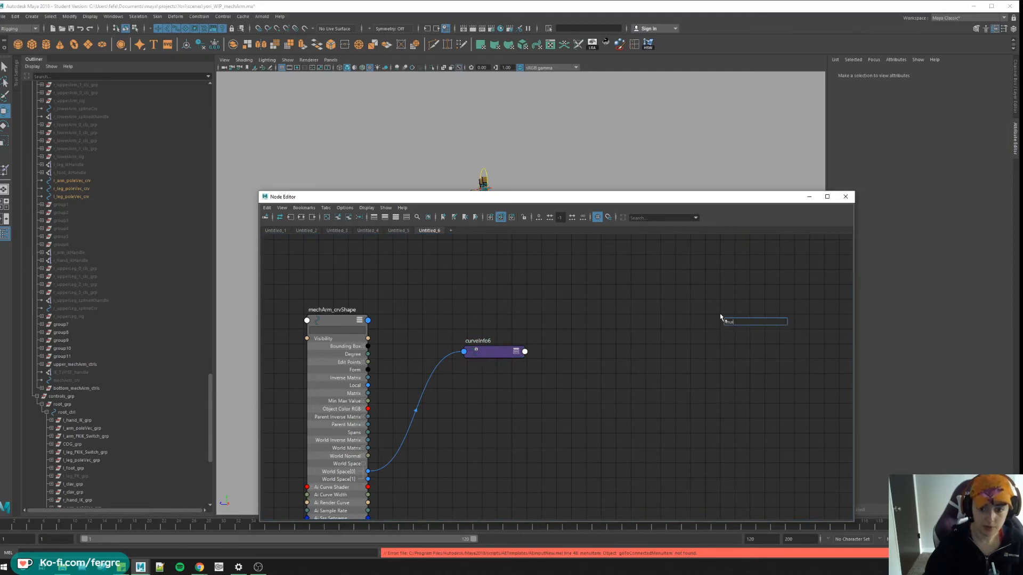
pyautogui.write('ti')
pyautogui.press('Down')
pyautogui.press('Down')
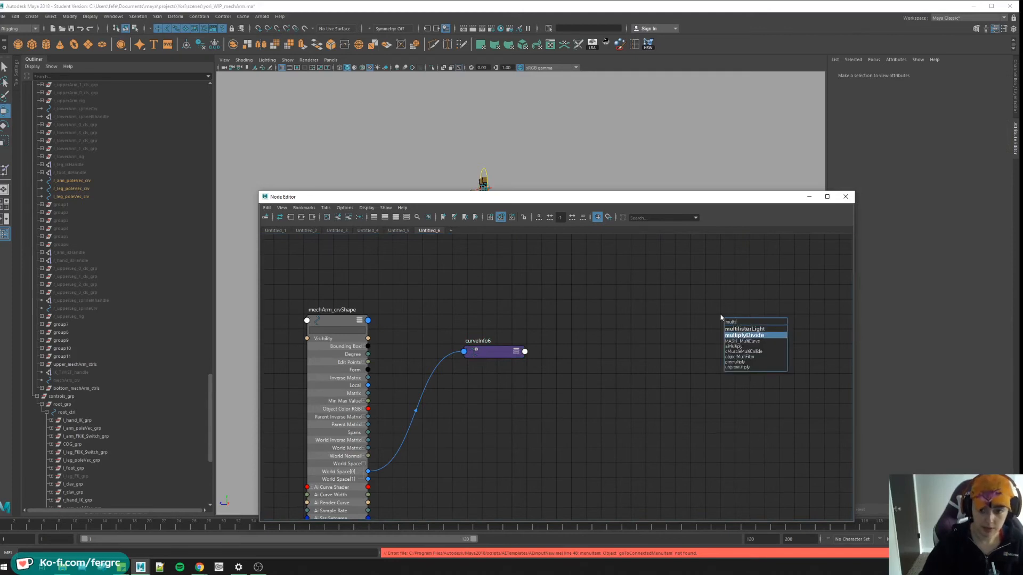
pyautogui.press('Return')
pyautogui.moveTo(755, 324)
pyautogui.mouseDown()
pyautogui.moveTo(675, 330)
pyautogui.moveTo(640, 312)
pyautogui.mouseUp()
pyautogui.click(674, 330)
pyautogui.moveTo(595, 370); pyautogui.dragTo(703, 372)
pyautogui.click(616, 363)
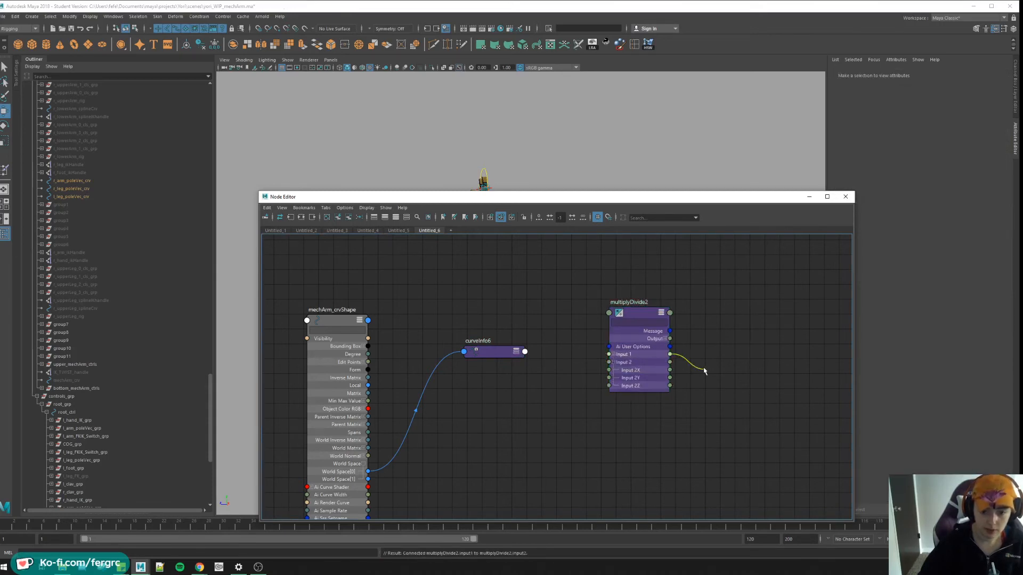
pyautogui.click(617, 355)
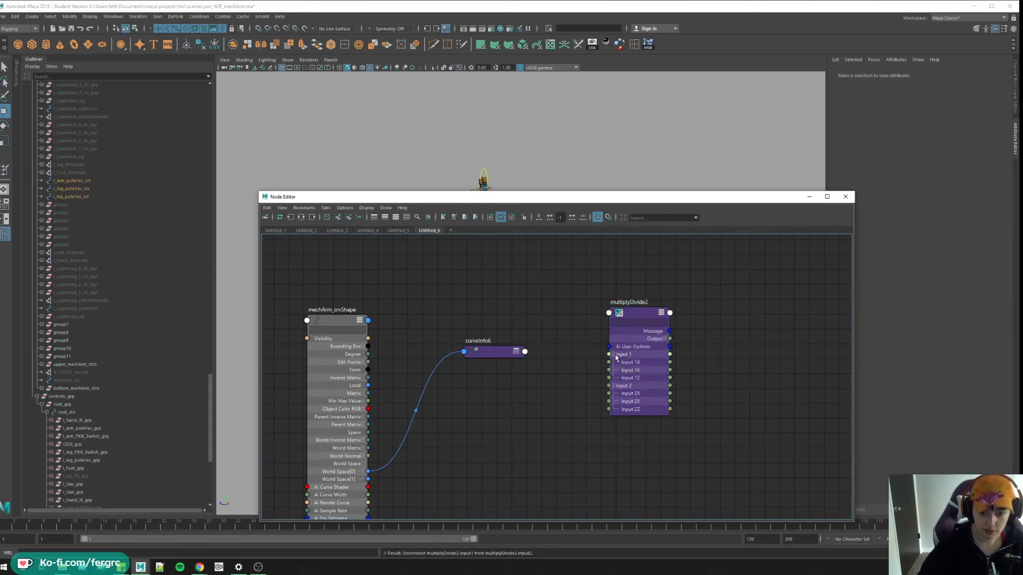
pyautogui.click(523, 352)
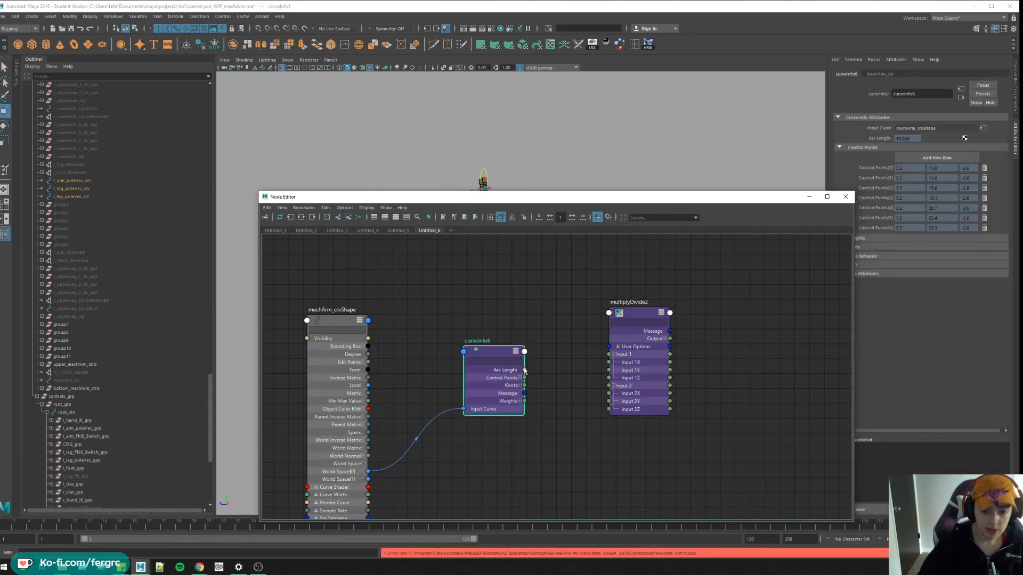
pyautogui.moveTo(526, 370); pyautogui.dragTo(610, 393)
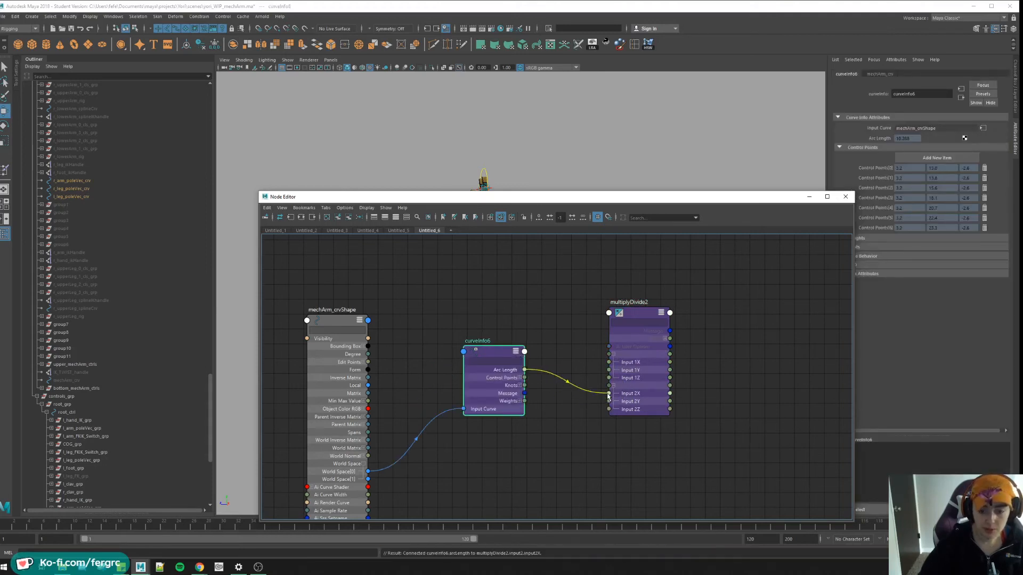
# Set multiplyDivide2's Input 1X to the arc length 10.288 and its operation to Divide.
pyautogui.click(910, 139)
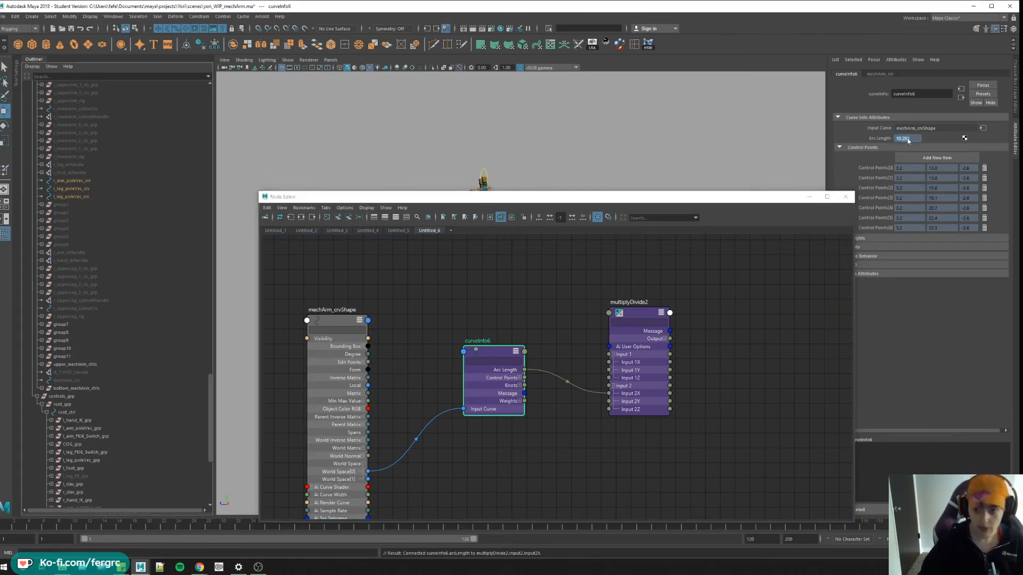
pyautogui.click(640, 303)
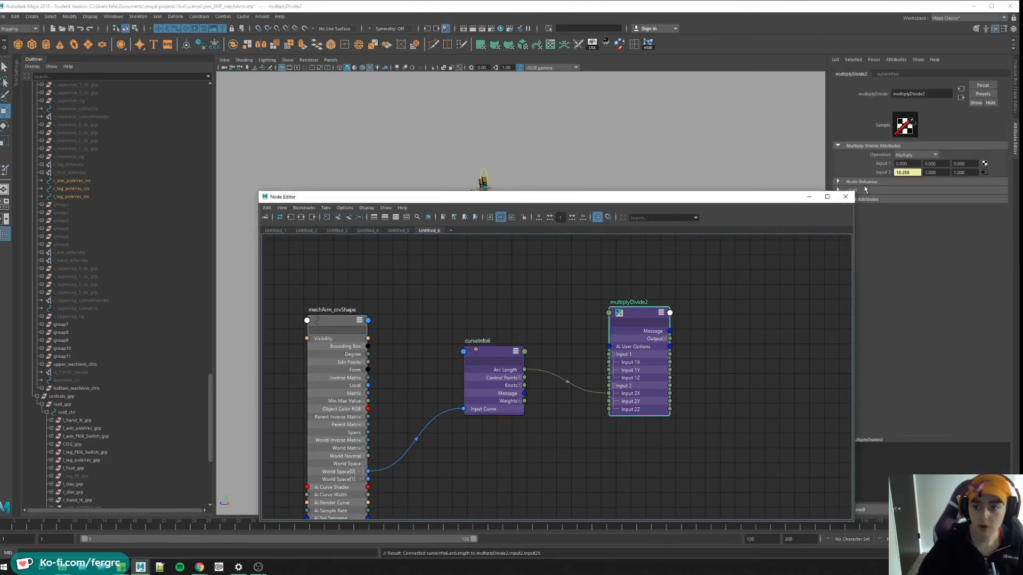
pyautogui.click(903, 163)
pyautogui.write('10.288')
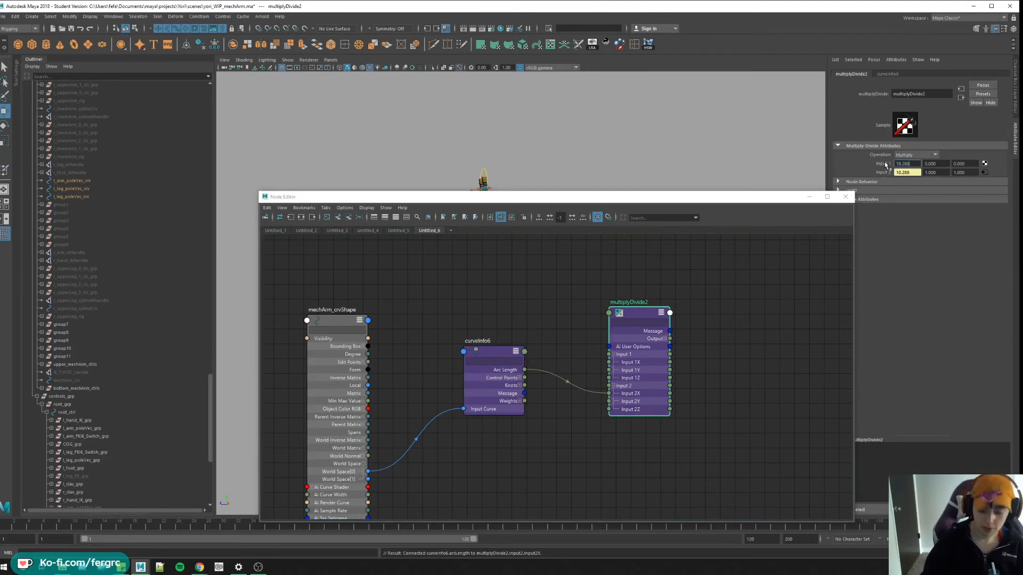
pyautogui.click(911, 196)
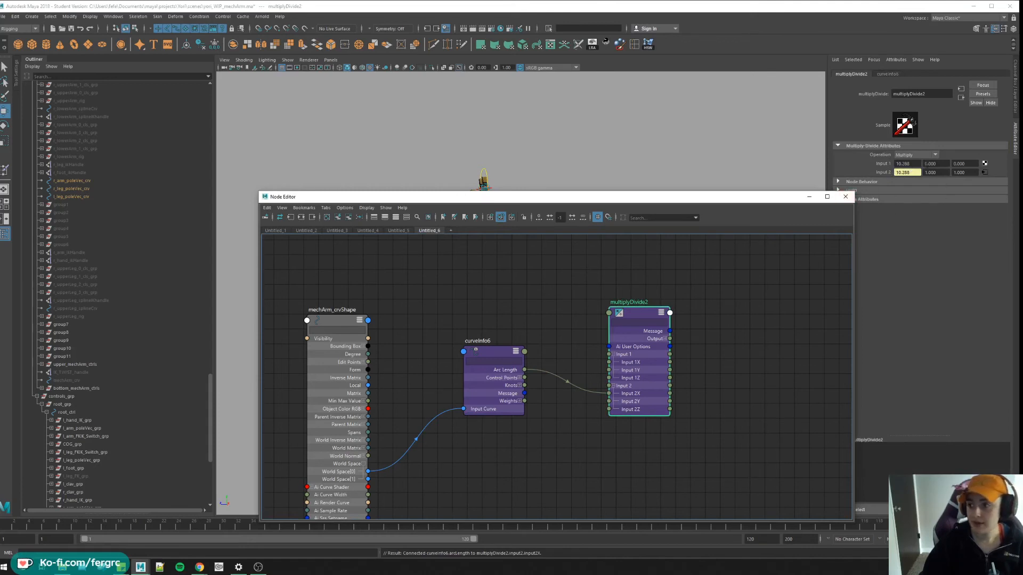
pyautogui.keyDown('alt'); pyautogui.moveTo(748, 272); pyautogui.dragTo(659, 253, button='middle'); pyautogui.keyUp('alt')
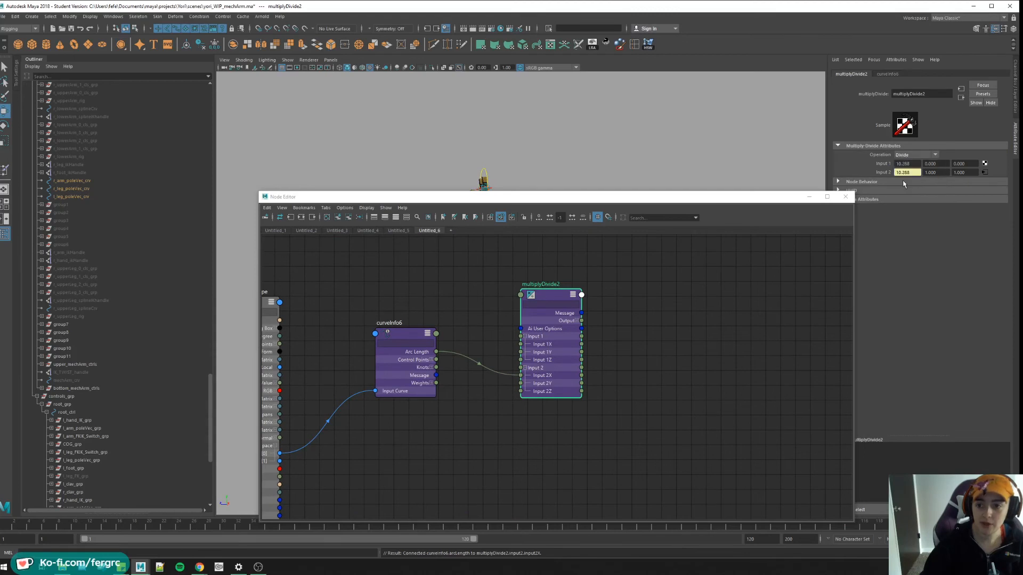
# Add the five mechArm TWIST joints from the Outliner into the node graph.
pyautogui.keyDown('alt'); pyautogui.moveTo(680, 336); pyautogui.dragTo(607, 335, button='middle'); pyautogui.keyUp('alt')
pyautogui.click(608, 448)
pyautogui.moveTo(516, 197); pyautogui.dragTo(549, 196)
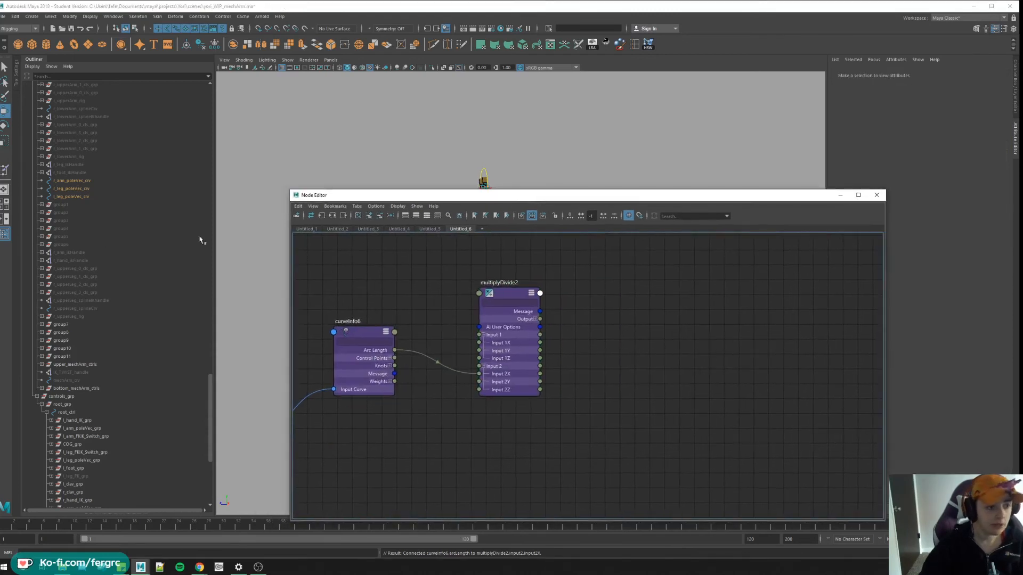
pyautogui.scroll(-10, 116, 269)
pyautogui.scroll(5, 116, 269)
pyautogui.scroll(5, 116, 269)
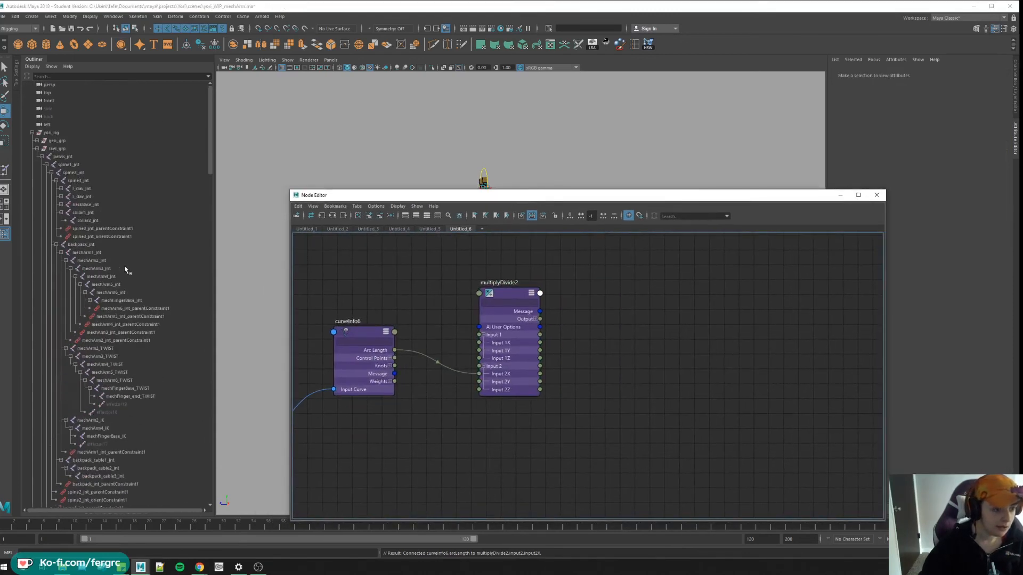
pyautogui.scroll(5, 126, 272)
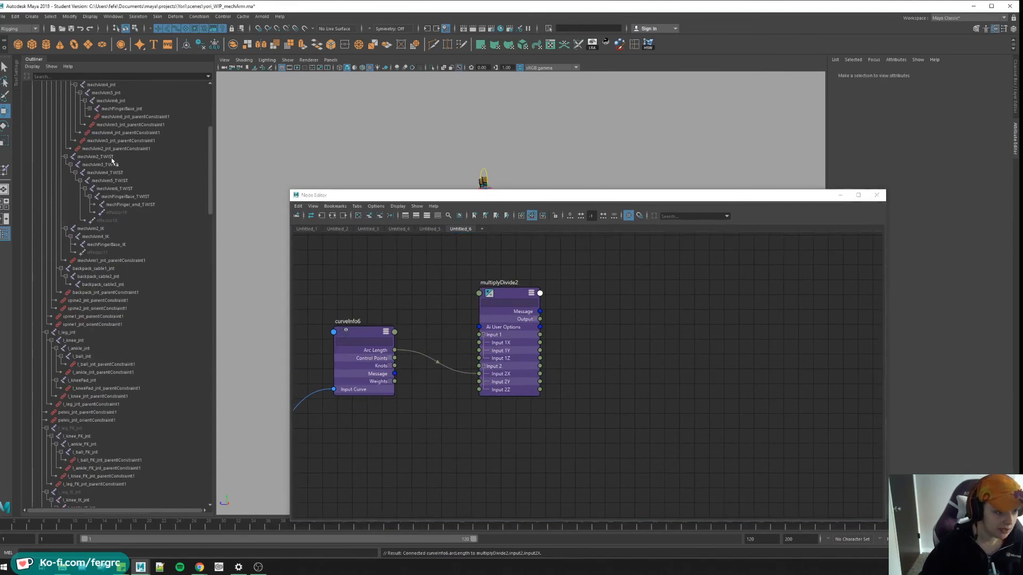
pyautogui.moveTo(96, 157); pyautogui.dragTo(120, 189)
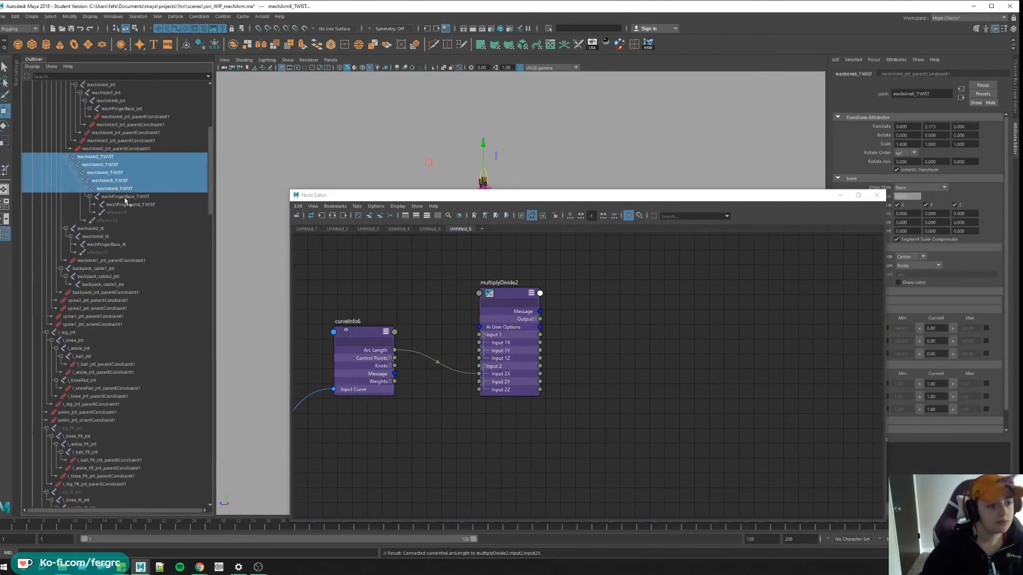
pyautogui.moveTo(126, 203); pyautogui.dragTo(528, 311, button='middle')
# Expand the Scale attribute on mechArm2_TWIST through mechArm6_TWIST.
pyautogui.click(512, 294)
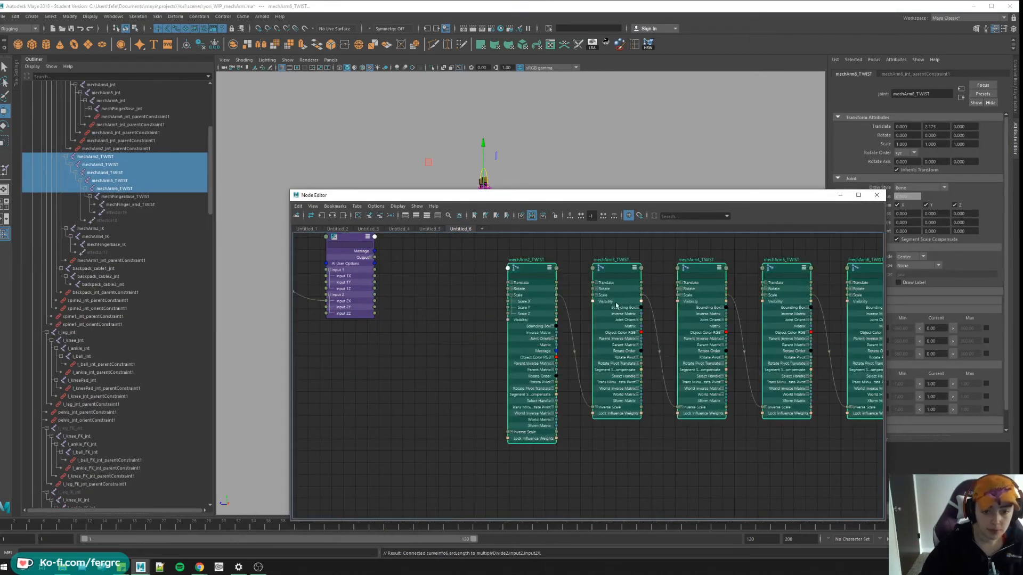
pyautogui.click(597, 296)
pyautogui.click(682, 296)
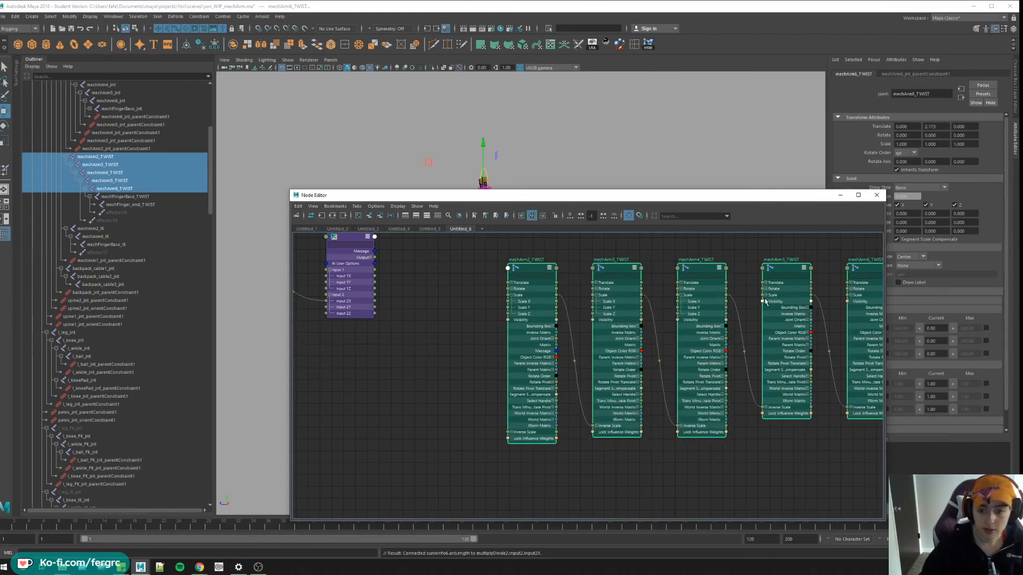
pyautogui.click(767, 296)
pyautogui.click(851, 296)
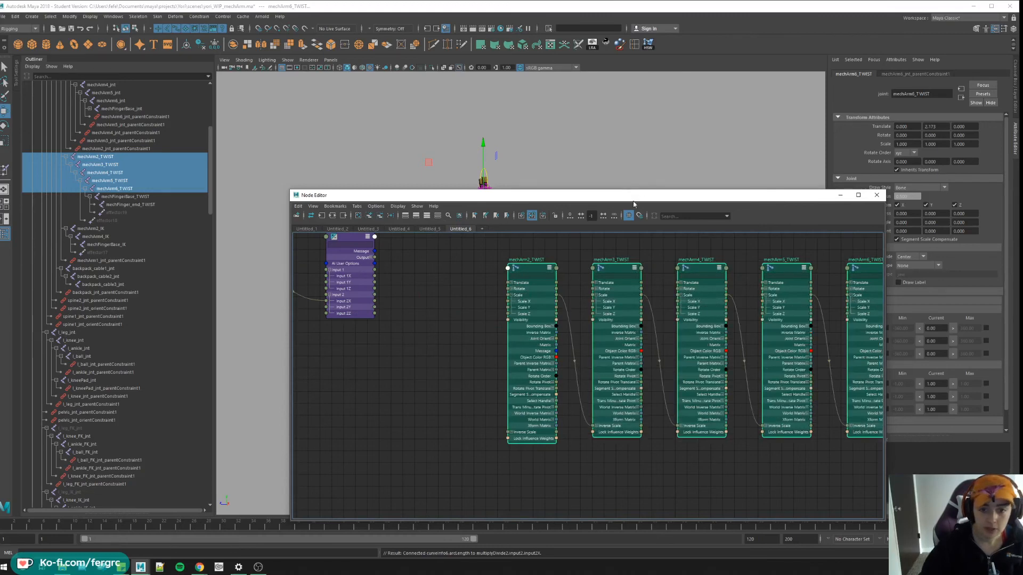
# Rearrange the node editor and viewport so the arm rig is visible alongside the graph.
pyautogui.moveTo(634, 196); pyautogui.dragTo(605, 353)
pyautogui.keyDown('alt'); pyautogui.moveTo(519, 199); pyautogui.dragTo(560, 160); pyautogui.keyUp('alt')
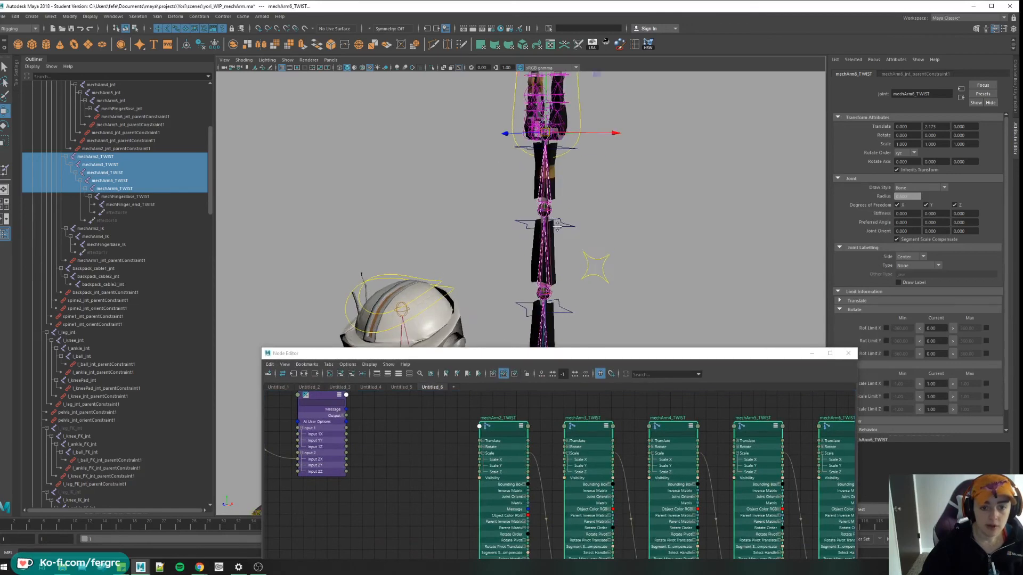
pyautogui.keyDown('alt'); pyautogui.moveTo(558, 226); pyautogui.dragTo(555, 245, button='right'); pyautogui.keyUp('alt')
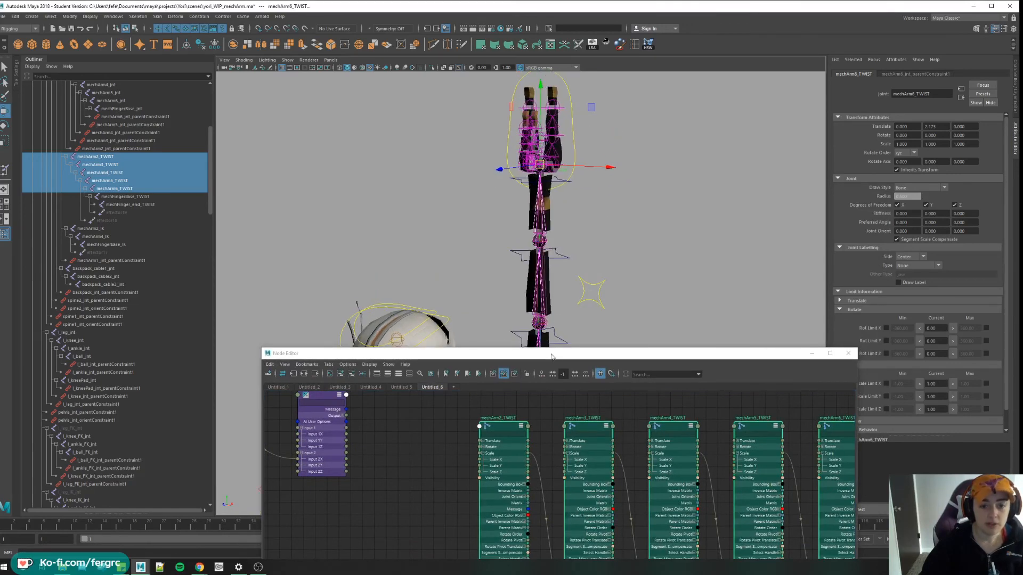
pyautogui.moveTo(551, 353); pyautogui.dragTo(597, 198)
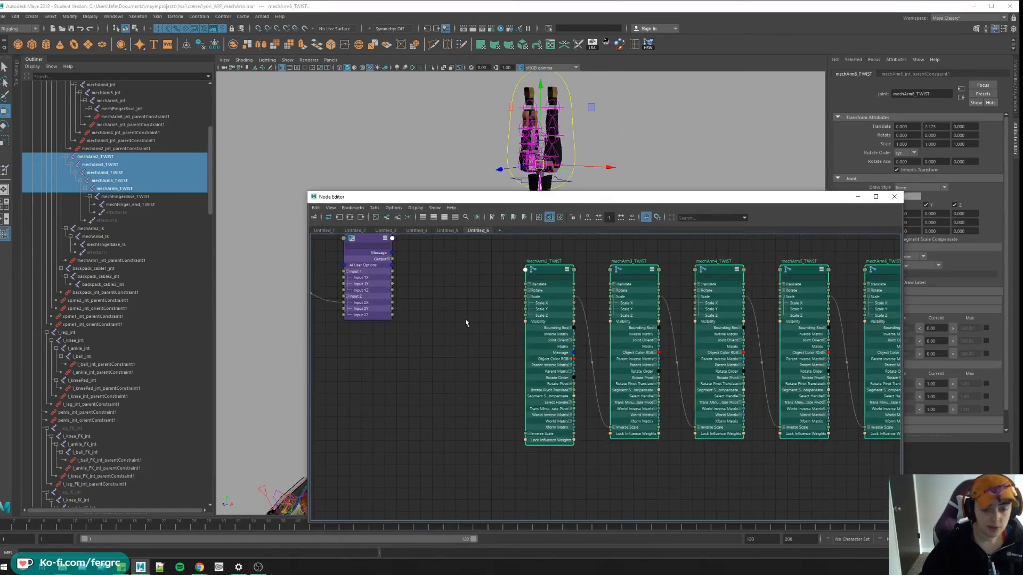
pyautogui.moveTo(532, 196); pyautogui.dragTo(512, 402)
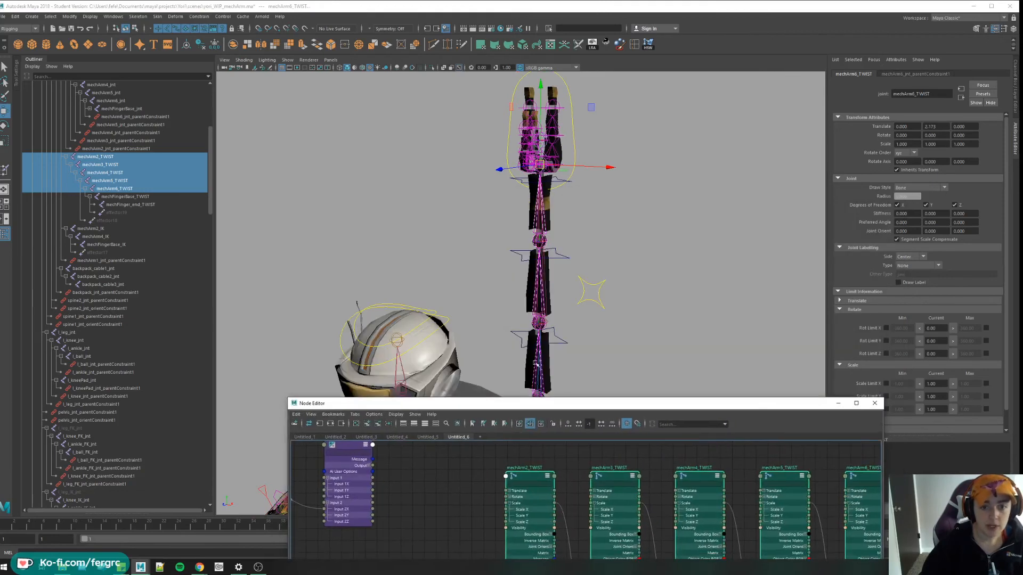
pyautogui.keyDown('alt'); pyautogui.moveTo(550, 240); pyautogui.dragTo(550, 286, button='right'); pyautogui.keyUp('alt')
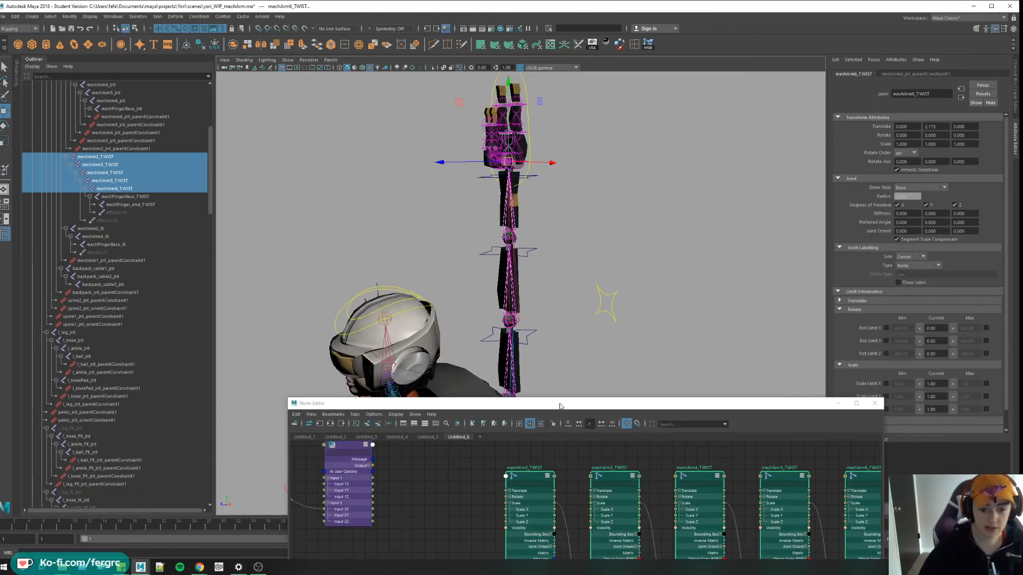
pyautogui.moveTo(560, 404); pyautogui.dragTo(647, 245)
pyautogui.keyDown('alt'); pyautogui.moveTo(536, 383); pyautogui.dragTo(529, 380, button='middle'); pyautogui.keyUp('alt')
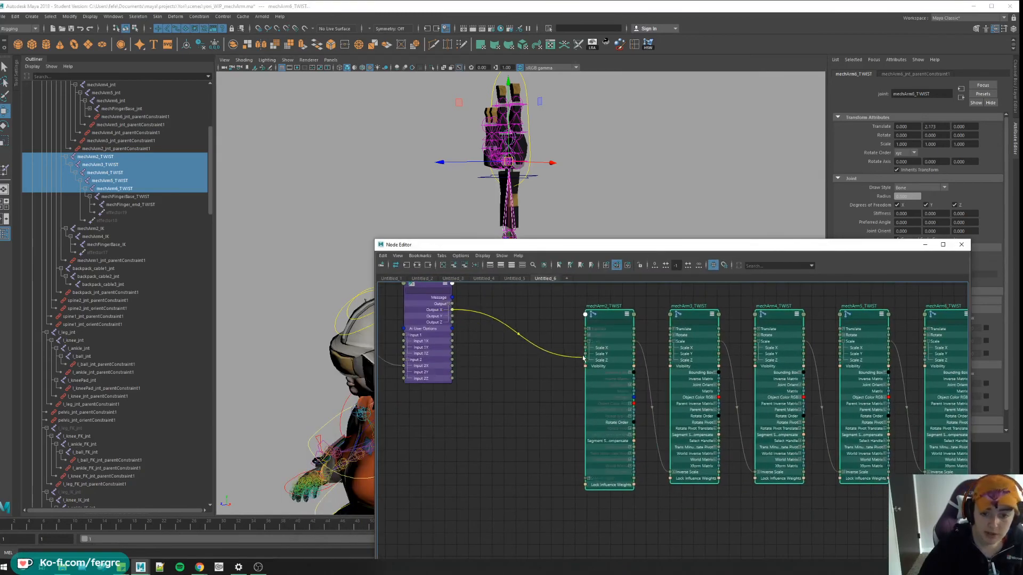
# Wire multiplyDivide2 Output X into Scale Y of the TWIST joints and check the connections.
pyautogui.moveTo(532, 350); pyautogui.dragTo(586, 356)
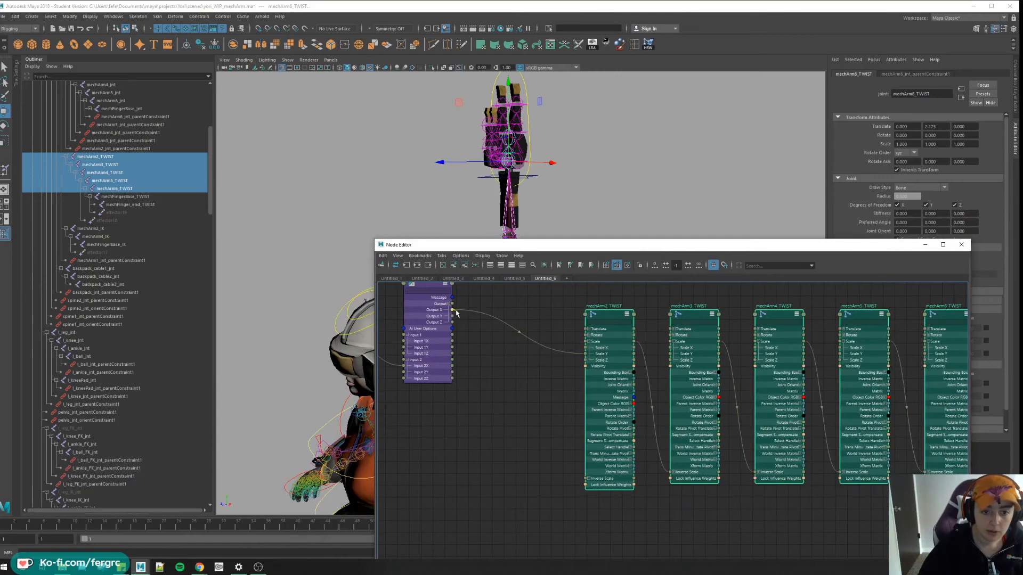
pyautogui.moveTo(457, 311); pyautogui.dragTo(676, 349)
pyautogui.keyDown('alt'); pyautogui.moveTo(448, 319); pyautogui.dragTo(504, 328, button='middle'); pyautogui.keyUp('alt')
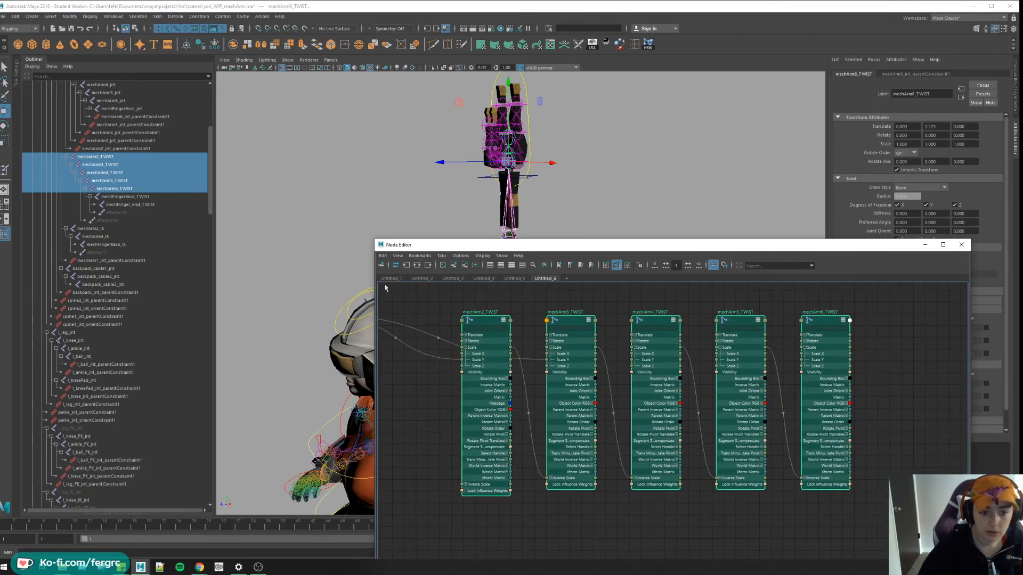
pyautogui.keyDown('alt'); pyautogui.moveTo(386, 287); pyautogui.dragTo(436, 358, button='middle'); pyautogui.keyUp('alt')
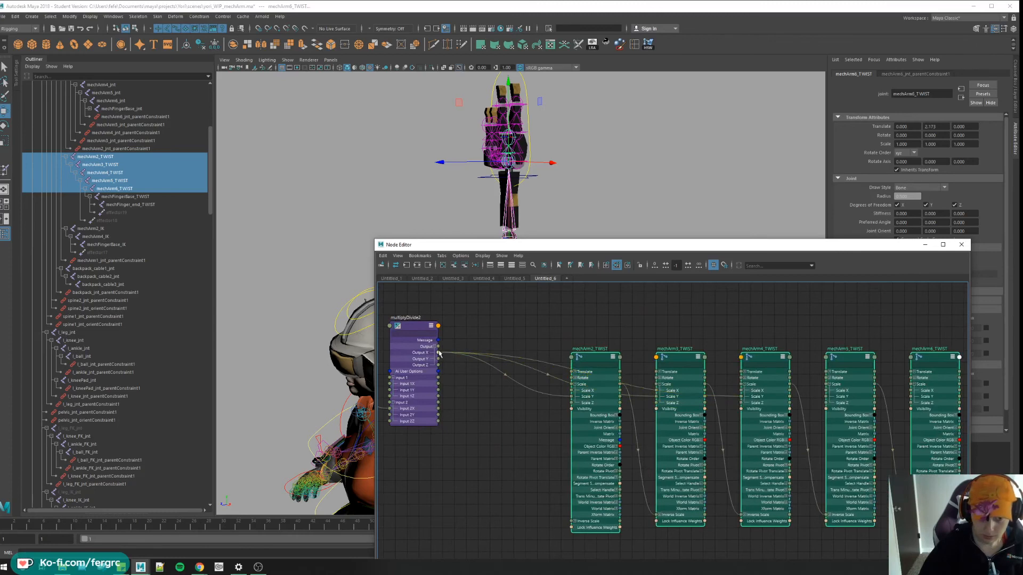
pyautogui.moveTo(438, 353); pyautogui.dragTo(919, 391)
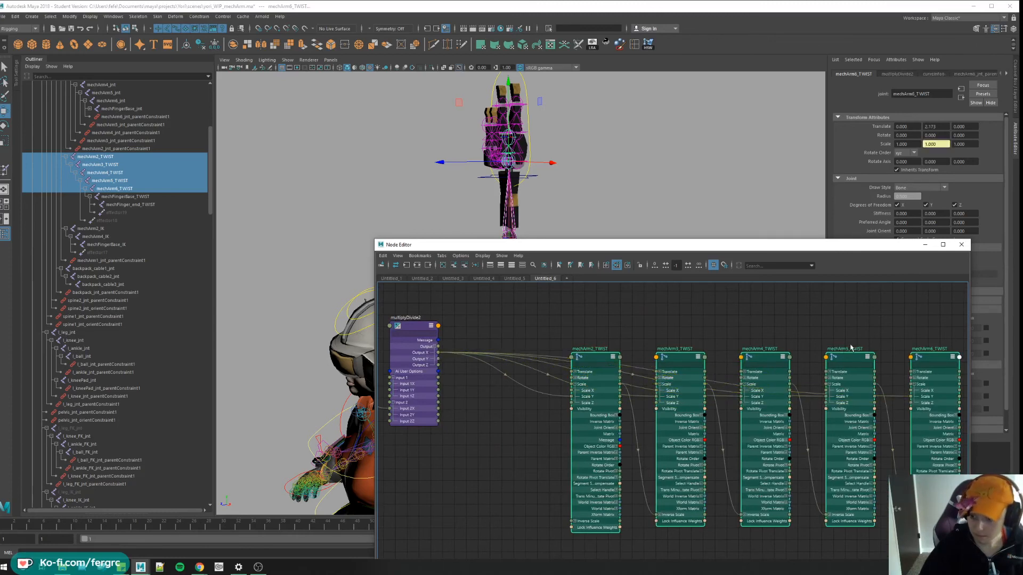
pyautogui.moveTo(879, 352)
pyautogui.keyDown('alt'); pyautogui.mouseDown(button='middle')
pyautogui.moveTo(607, 307)
pyautogui.moveTo(761, 330)
pyautogui.mouseUp(button='middle'); pyautogui.keyUp('alt')
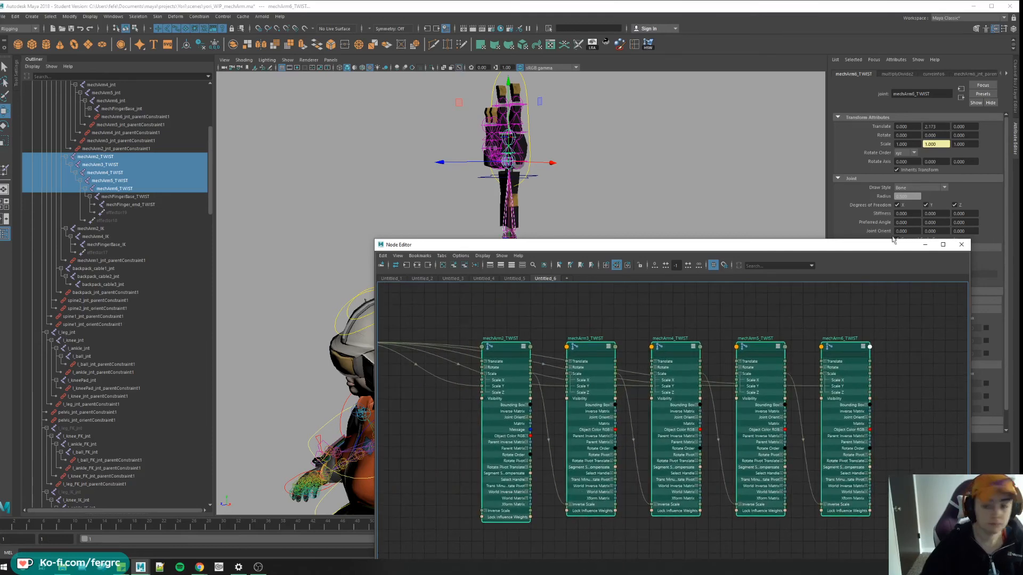
pyautogui.click(924, 245)
pyautogui.click(532, 109)
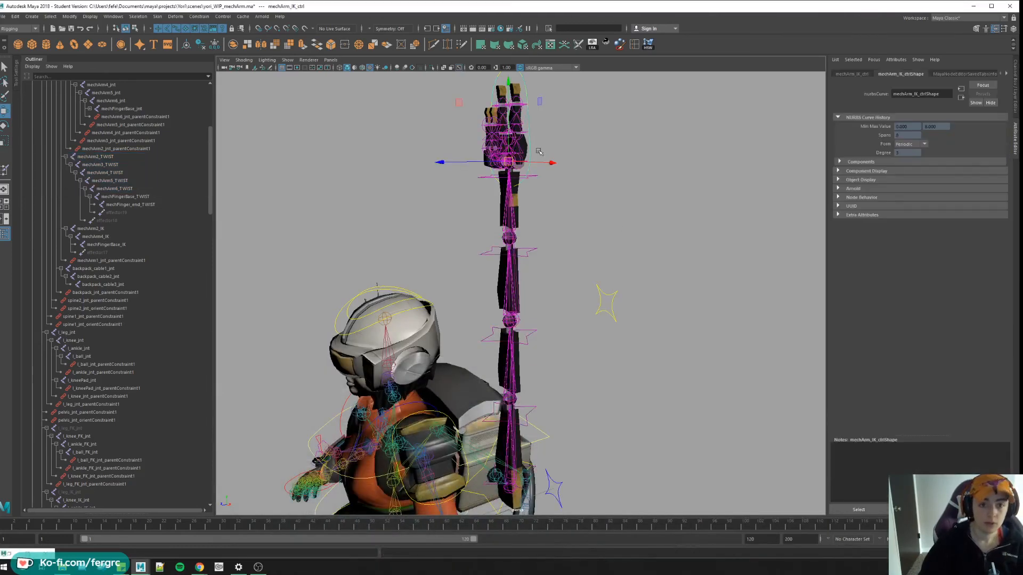
pyautogui.moveTo(532, 109); pyautogui.dragTo(342, 154)
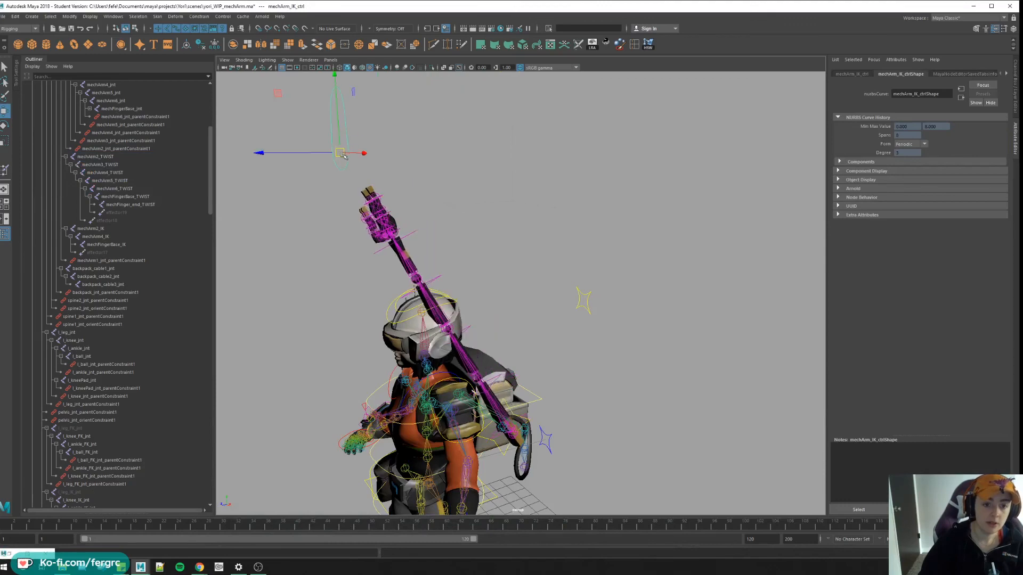
pyautogui.click(436, 279)
pyautogui.moveTo(436, 280)
pyautogui.mouseDown()
pyautogui.moveTo(426, 272)
pyautogui.moveTo(480, 232)
pyautogui.mouseUp()
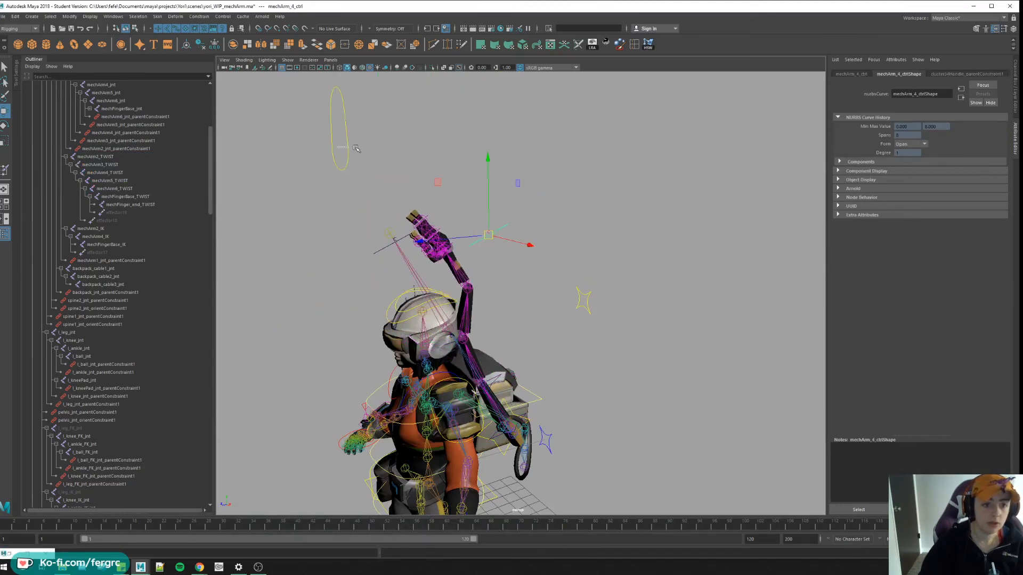
pyautogui.keyDown('alt'); pyautogui.moveTo(677, 364); pyautogui.dragTo(655, 303, button='middle'); pyautogui.keyUp('alt')
pyautogui.click(639, 283)
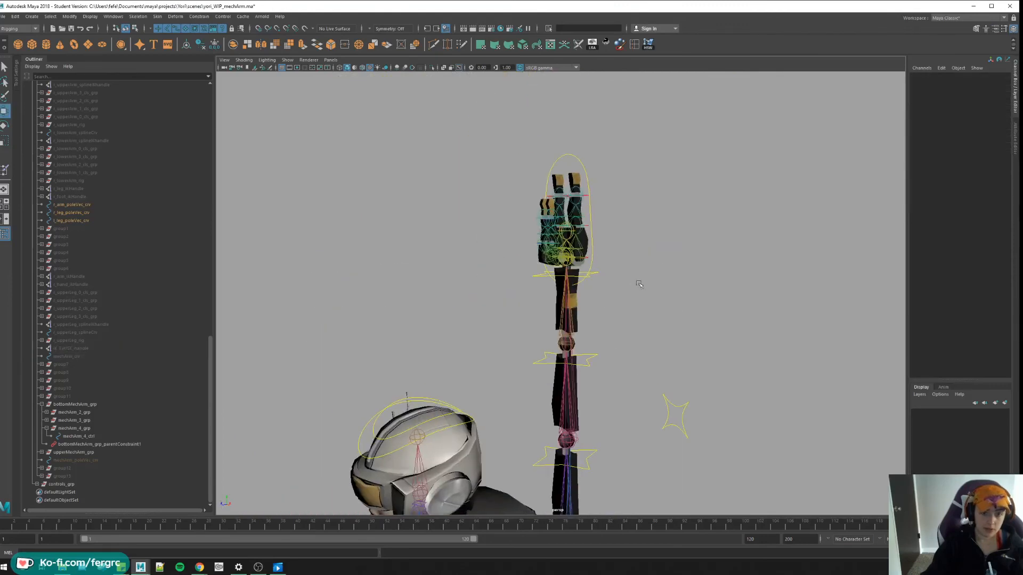
pyautogui.click(570, 160)
pyautogui.moveTo(624, 292)
pyautogui.keyDown('alt'); pyautogui.mouseDown(button='middle')
pyautogui.moveTo(608, 231)
pyautogui.moveTo(695, 259)
pyautogui.mouseUp(button='middle'); pyautogui.keyUp('alt')
pyautogui.press('e')
pyautogui.click(589, 108)
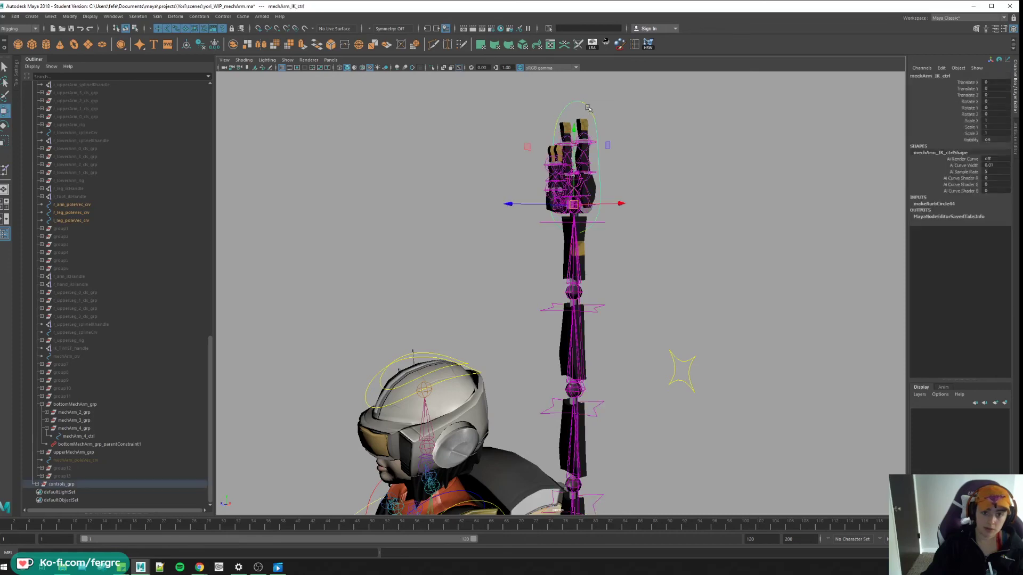
pyautogui.press('e')
pyautogui.moveTo(608, 204); pyautogui.dragTo(651, 214)
pyautogui.keyDown('alt'); pyautogui.moveTo(607, 320); pyautogui.dragTo(576, 224, button='middle'); pyautogui.keyUp('alt')
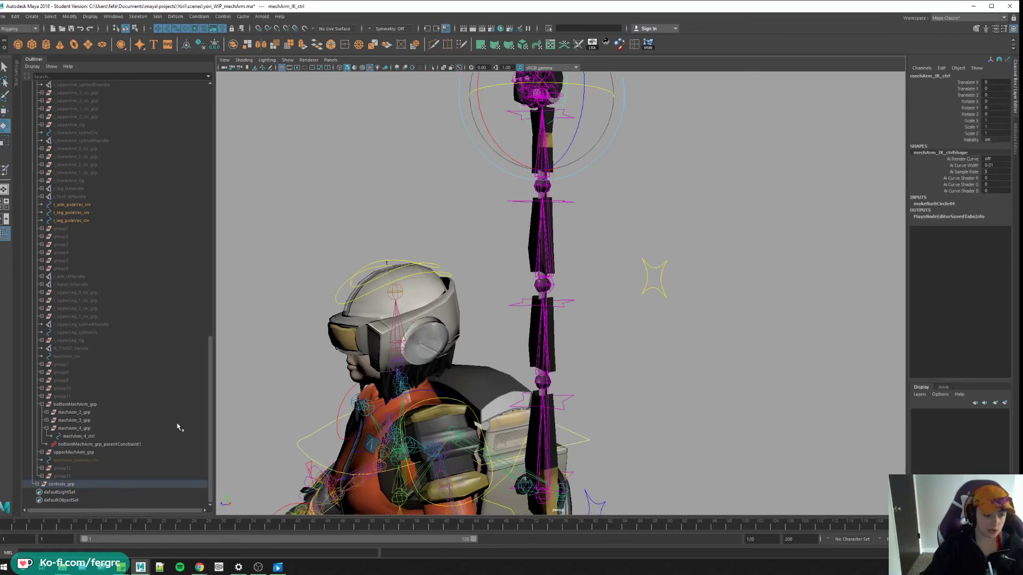
pyautogui.click(73, 349)
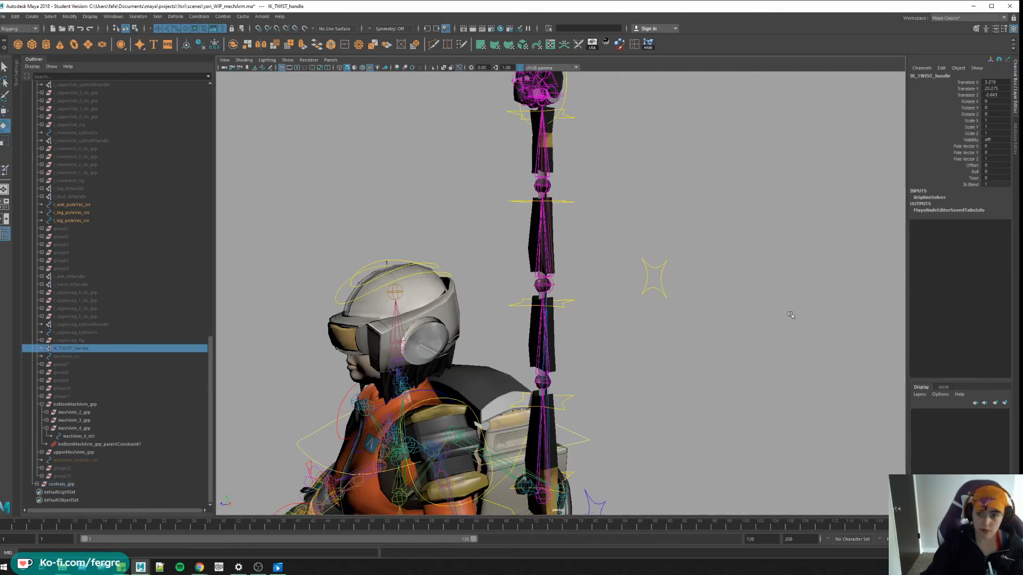
pyautogui.keyDown('alt'); pyautogui.moveTo(560, 280); pyautogui.dragTo(552, 312, button='middle'); pyautogui.keyUp('alt')
pyautogui.click(975, 180)
pyautogui.moveTo(743, 208)
pyautogui.mouseDown(button='middle')
pyautogui.moveTo(252, 208)
pyautogui.moveTo(728, 260)
pyautogui.mouseUp(button='middle')
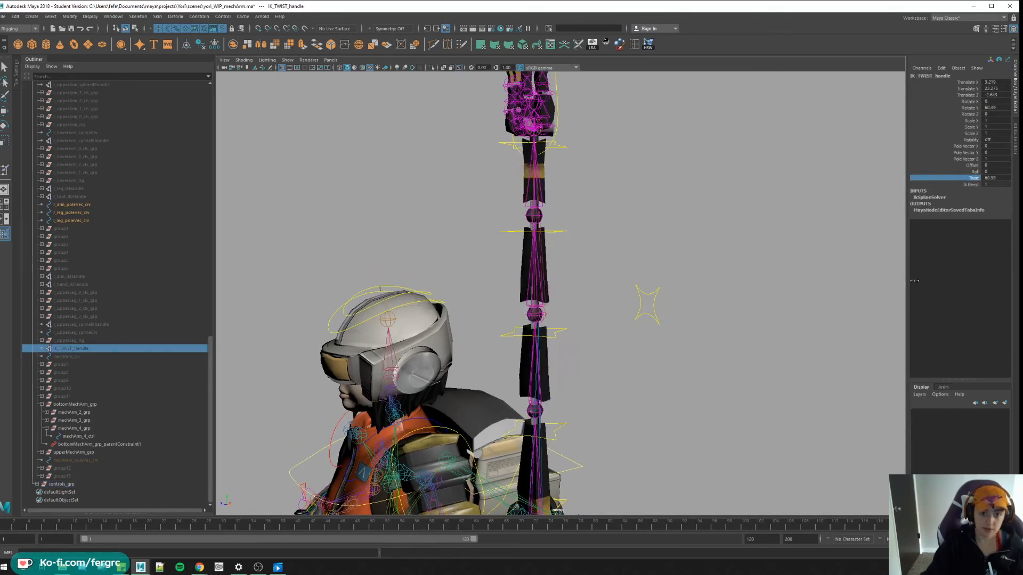
pyautogui.press('z')
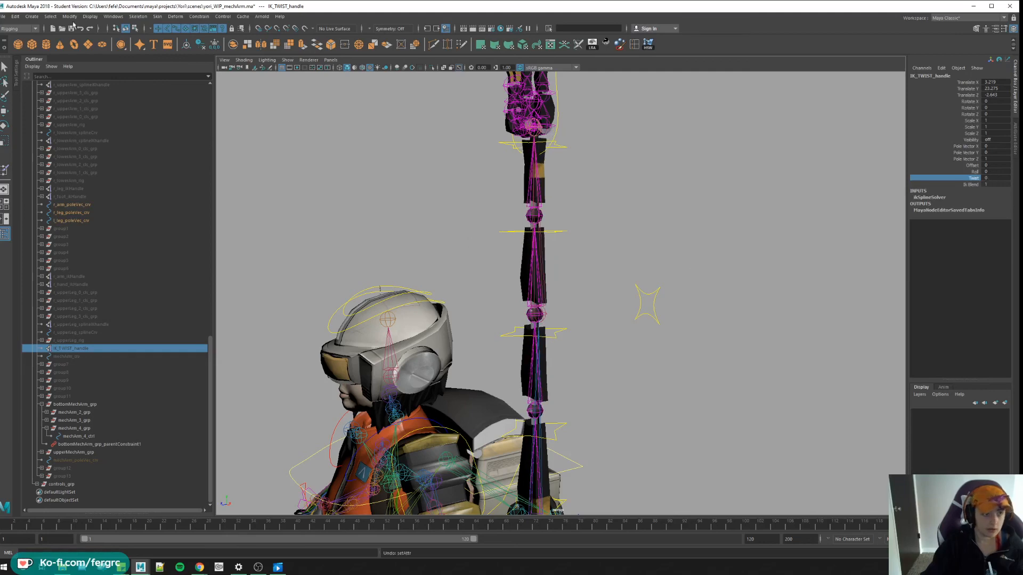
pyautogui.click(113, 17)
# Load IK_TWIST_handle and mechArm_IK_ctrl into a cleared Node Editor graph.
pyautogui.click(144, 120)
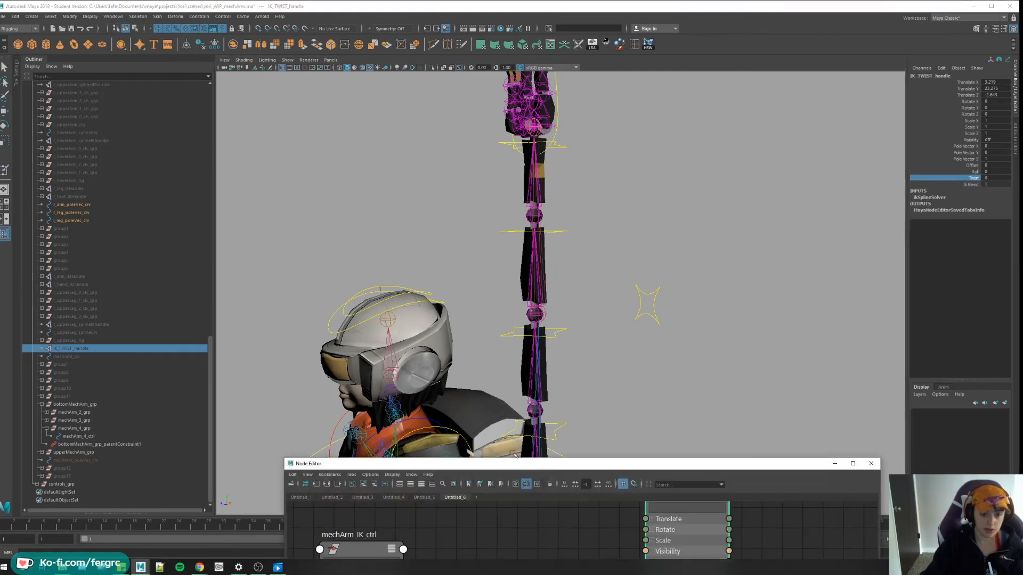
pyautogui.click(349, 485)
pyautogui.moveTo(375, 463); pyautogui.dragTo(442, 127)
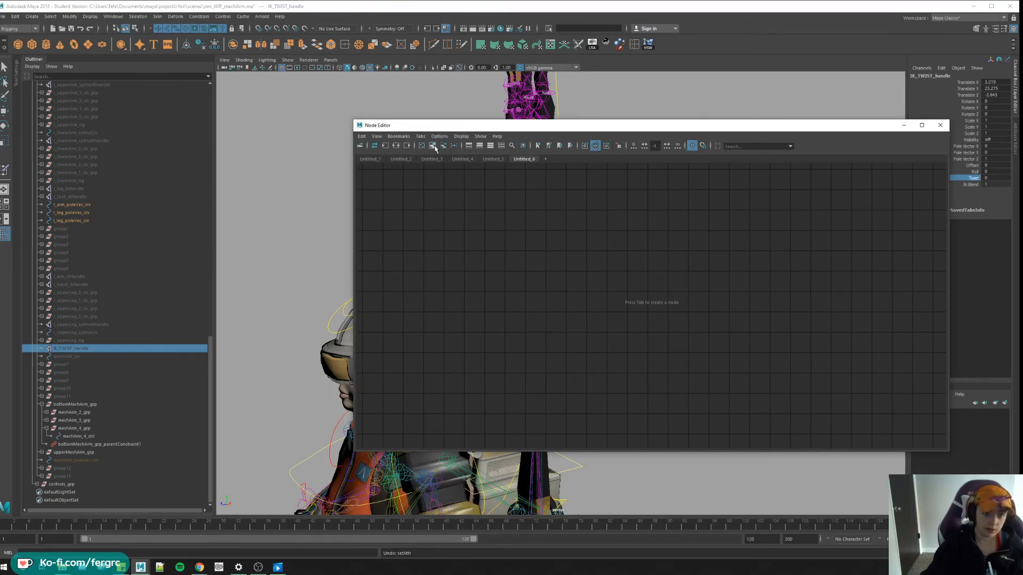
pyautogui.click(433, 147)
pyautogui.keyDown('alt'); pyautogui.moveTo(544, 256); pyautogui.dragTo(575, 269, button='middle'); pyautogui.keyUp('alt')
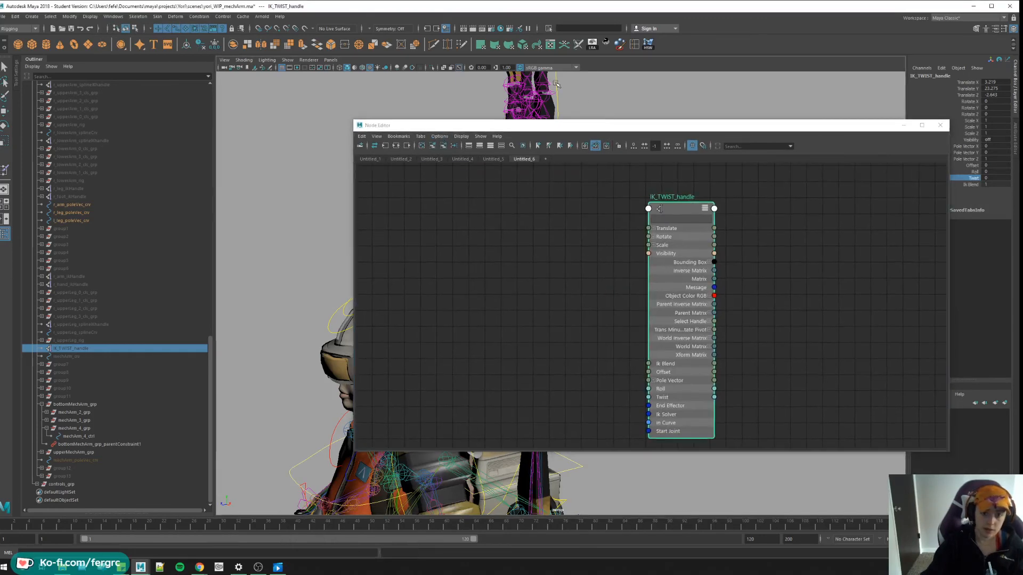
pyautogui.click(557, 84)
pyautogui.click(433, 147)
# Expand mechArm_IK_ctrl's attributes and connect its Rotate Y to the handle's Twist.
pyautogui.click(587, 315)
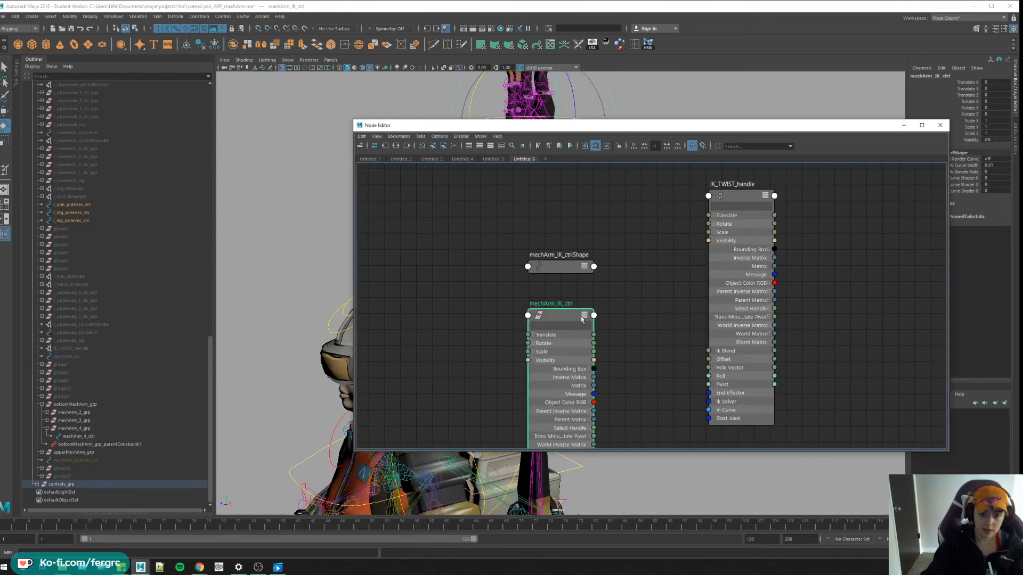
pyautogui.moveTo(552, 306); pyautogui.dragTo(447, 195)
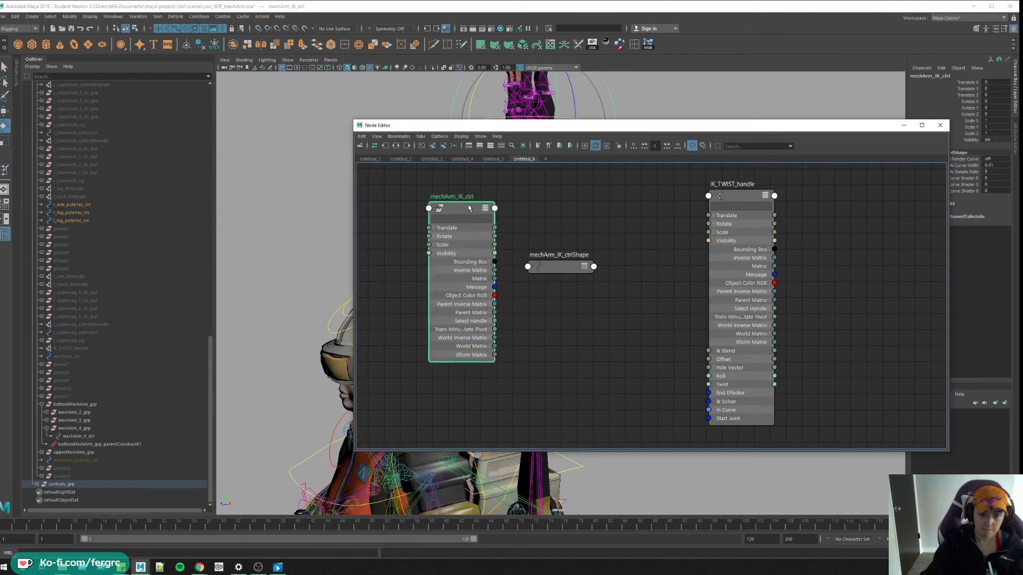
pyautogui.click(430, 243)
pyautogui.click(432, 234)
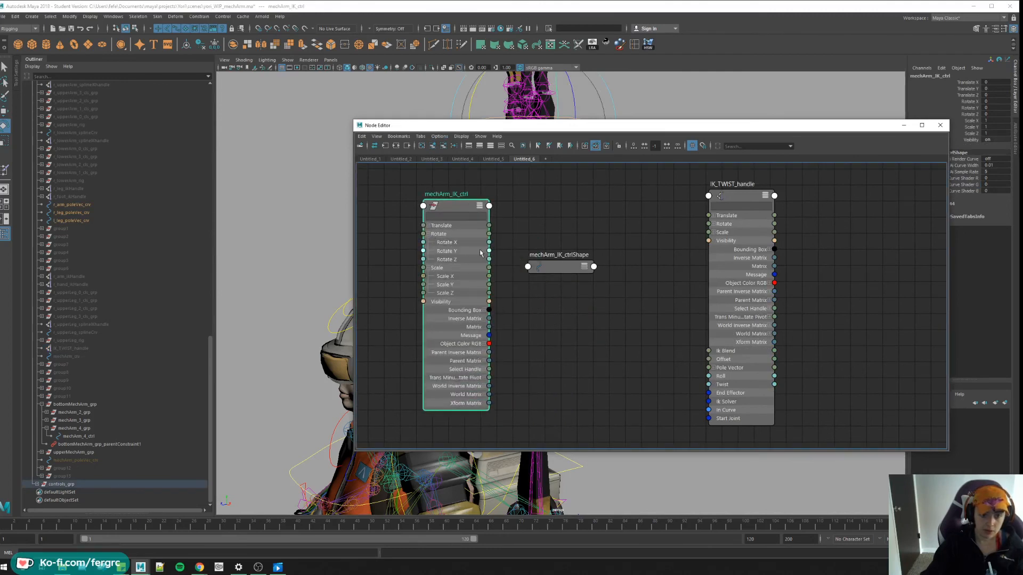
pyautogui.moveTo(489, 250); pyautogui.dragTo(708, 385)
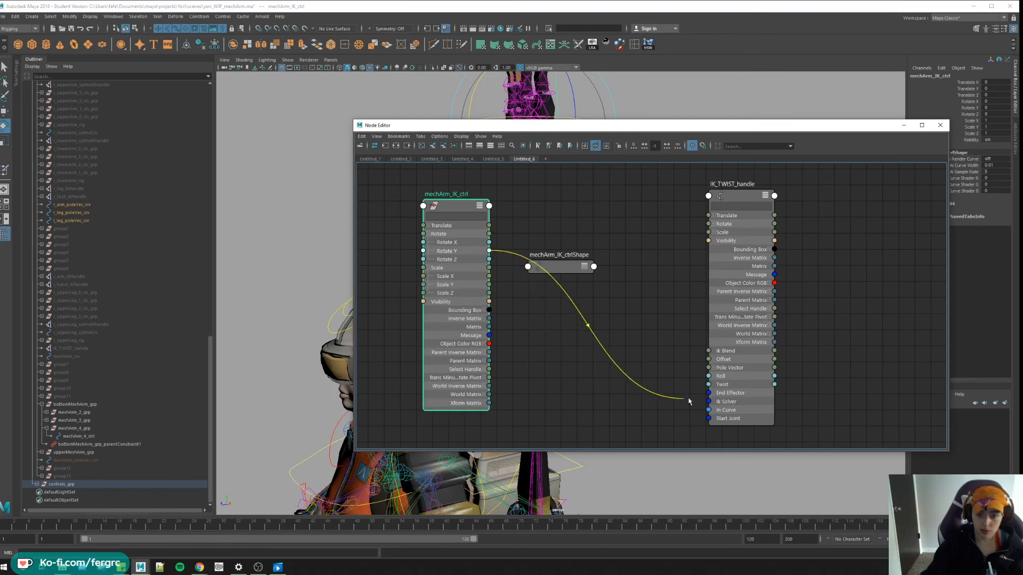
# Rotate mechArm_IK_ctrl in Y to confirm the arm twists, then undo the rotation.
pyautogui.click(940, 125)
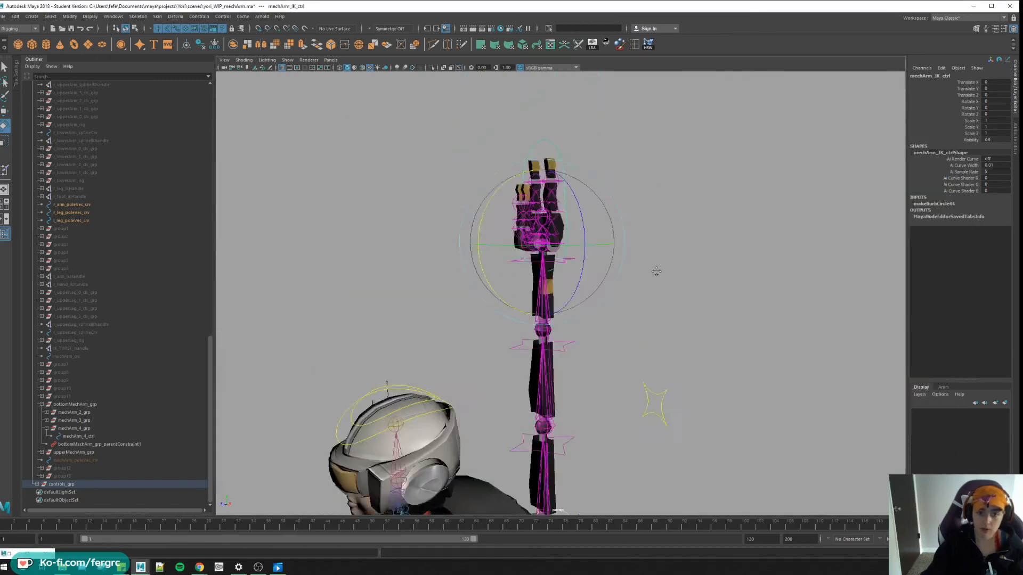
pyautogui.moveTo(474, 272)
pyautogui.mouseDown()
pyautogui.moveTo(453, 270)
pyautogui.moveTo(445, 284)
pyautogui.mouseUp()
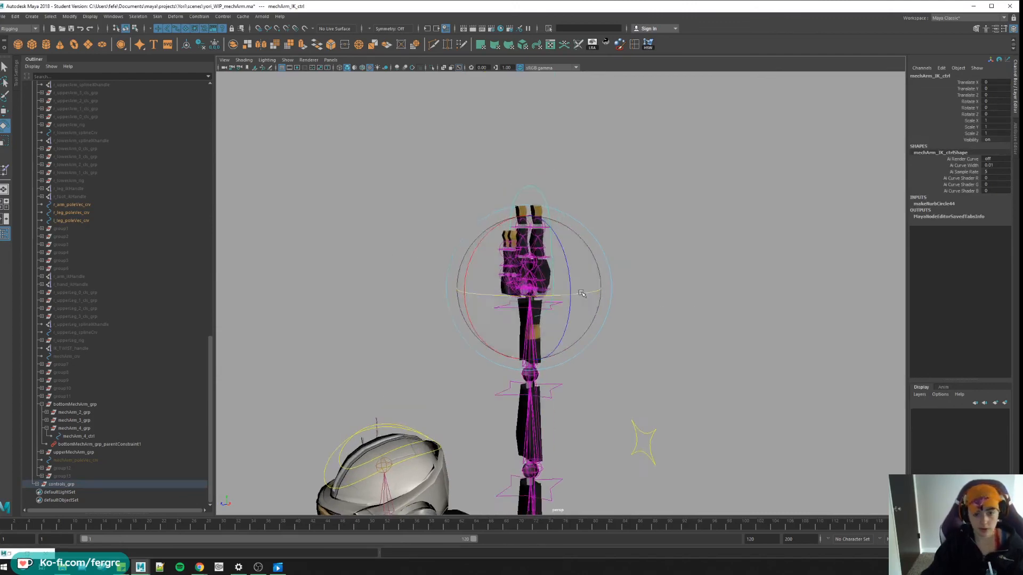
pyautogui.scroll(5, 487, 240)
pyautogui.moveTo(488, 177)
pyautogui.mouseDown()
pyautogui.moveTo(492, 126)
pyautogui.moveTo(471, 160)
pyautogui.moveTo(480, 119)
pyautogui.mouseUp()
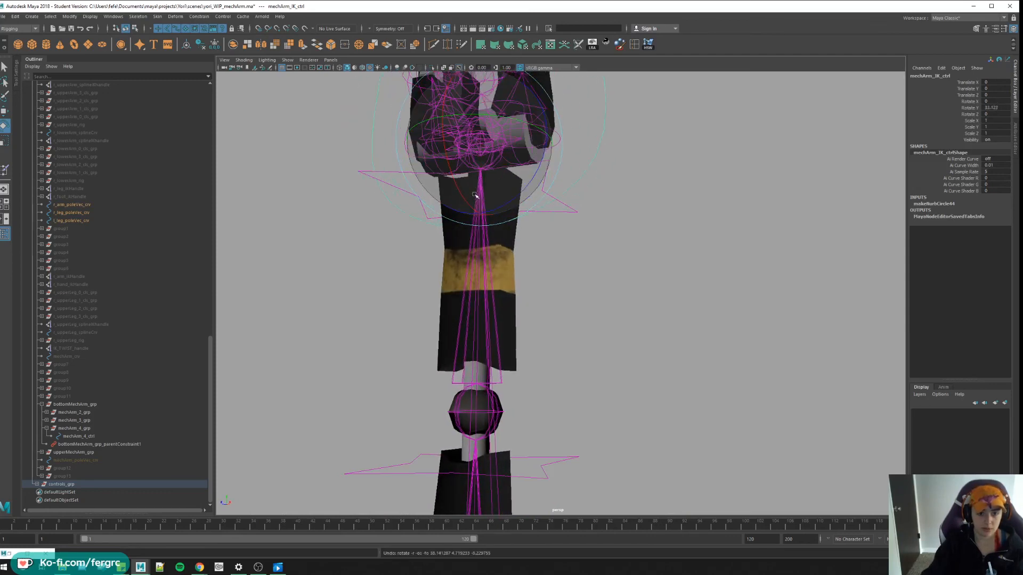
pyautogui.scroll(-5, 422, 306)
pyautogui.scroll(-3, 421, 307)
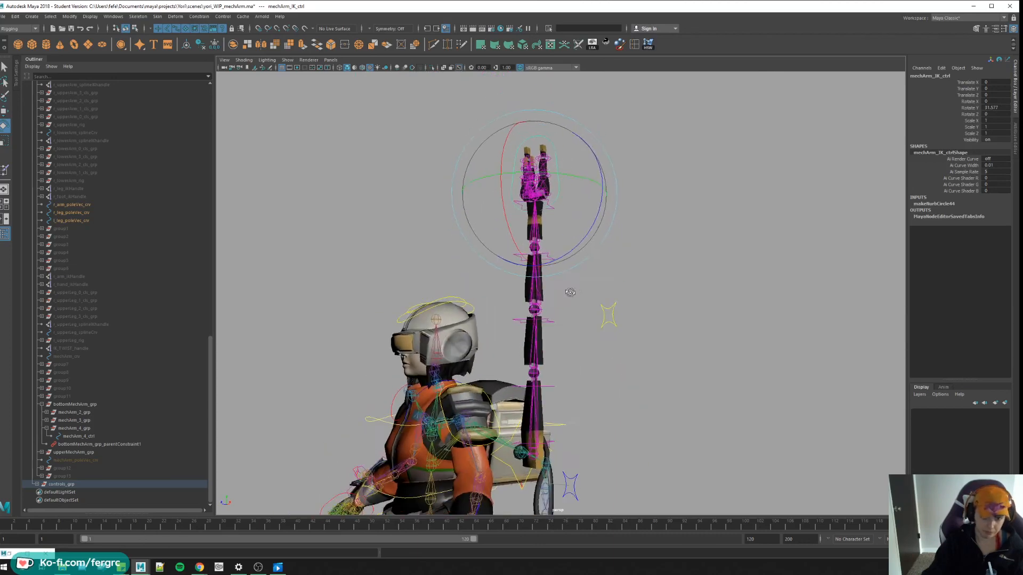
pyautogui.press('z')
# Move mechArm_5_ctrl to test bending, undo back to the straight pose and select mechArm2_TWIST.
pyautogui.click(612, 254)
pyautogui.moveTo(613, 254); pyautogui.dragTo(604, 226)
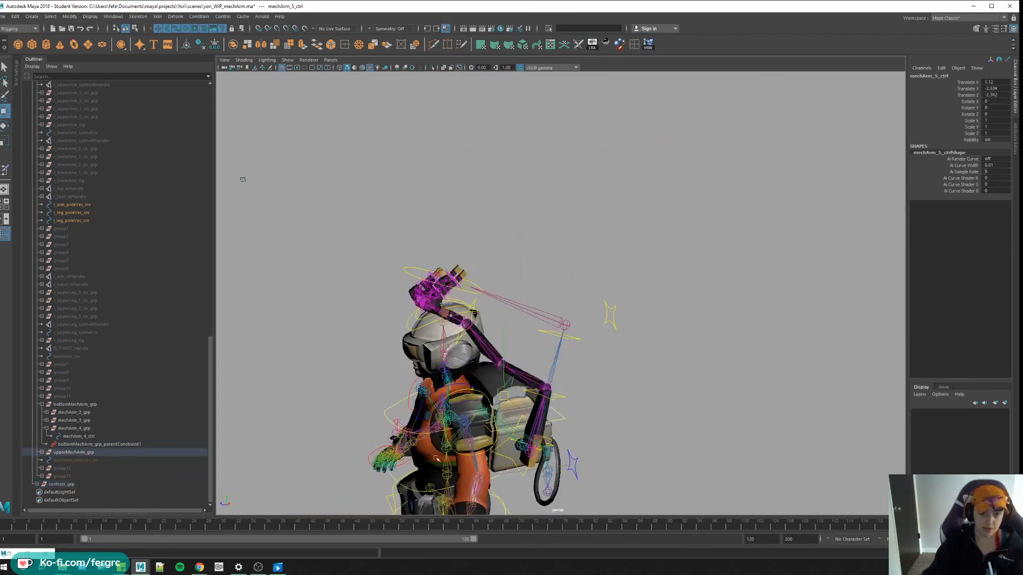
pyautogui.keyDown('alt'); pyautogui.moveTo(579, 247); pyautogui.dragTo(560, 257); pyautogui.keyUp('alt')
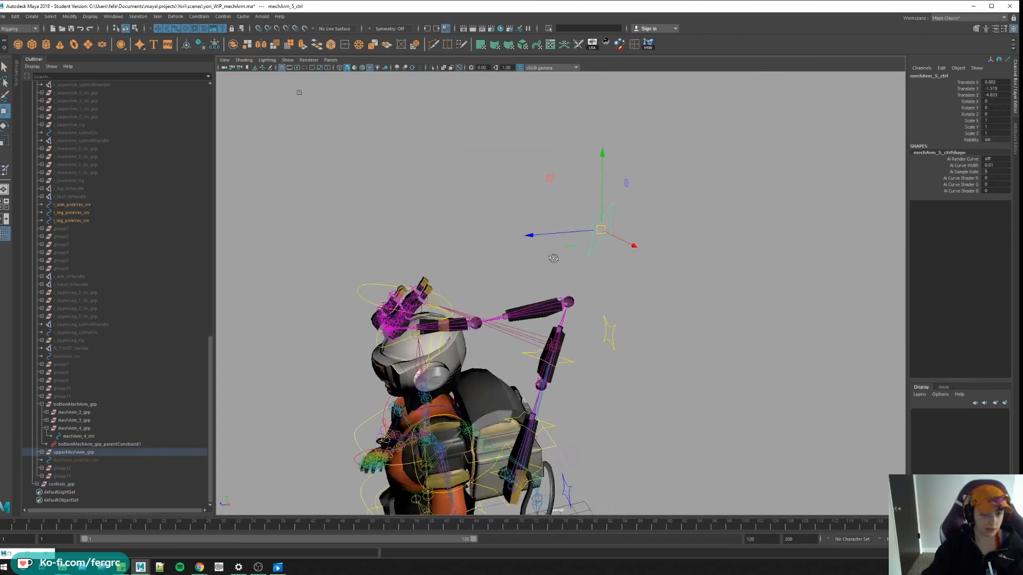
pyautogui.scroll(5, 125, 264)
pyautogui.press('z')
pyautogui.press('z')
pyautogui.press('z')
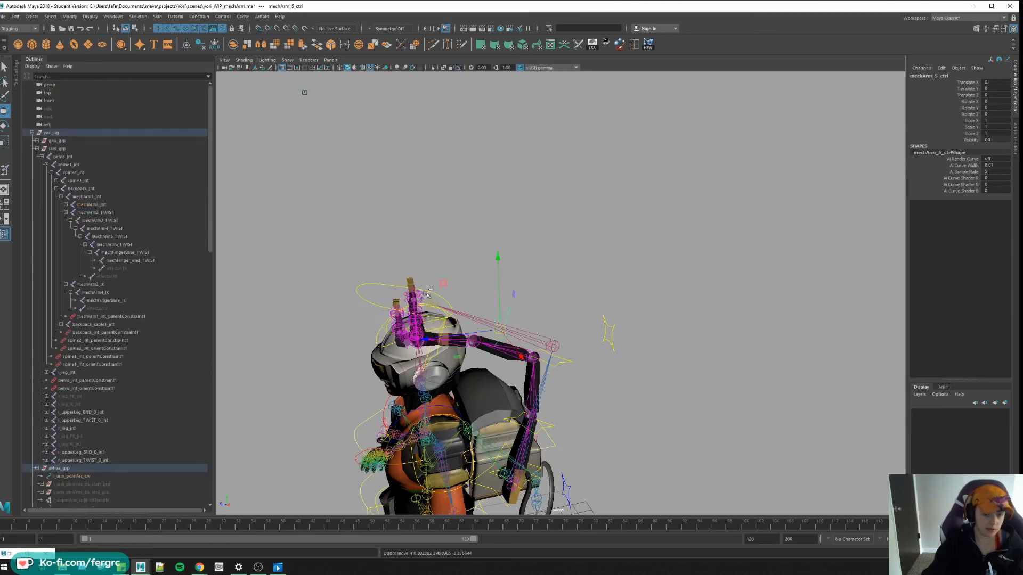
pyautogui.press('z')
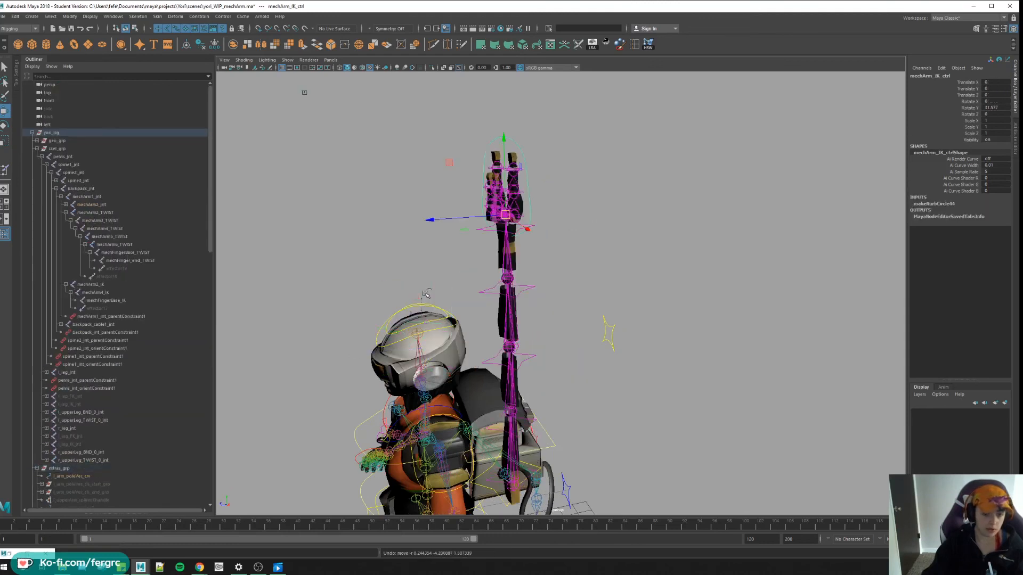
pyautogui.click(113, 214)
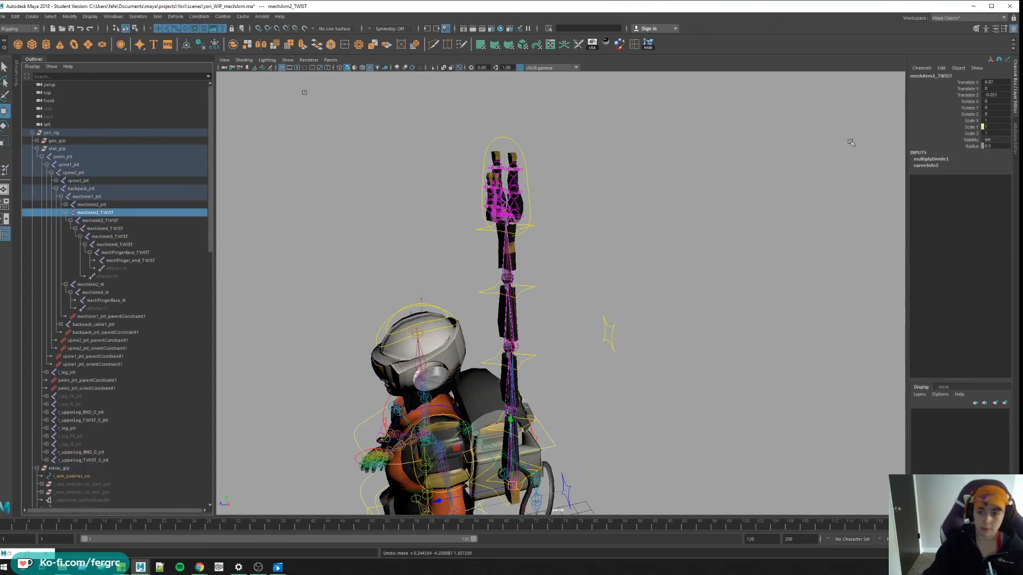
# Review the Scale limit settings in the Attribute Editor down the TWIST joint chain.
pyautogui.click(1016, 138)
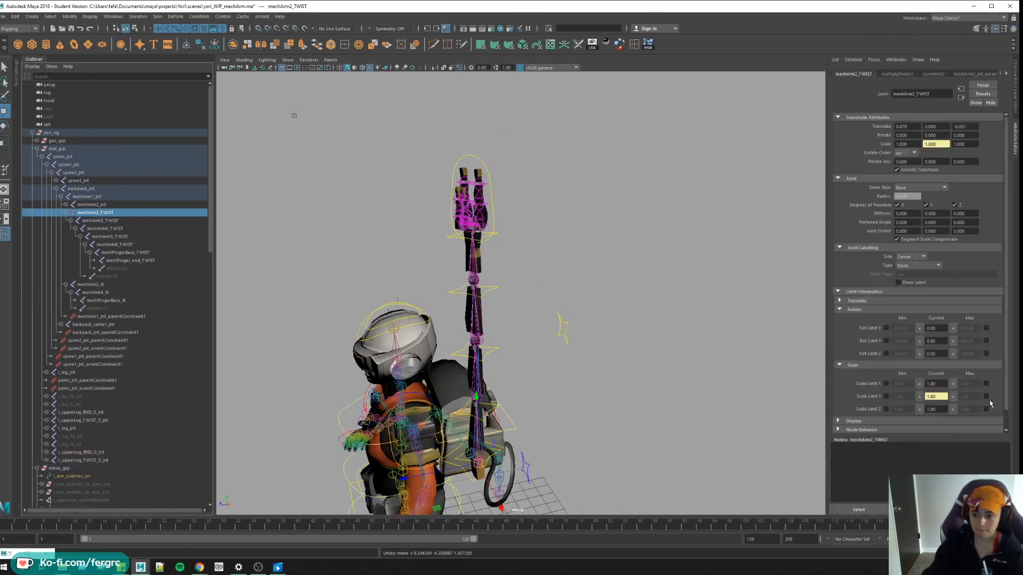
pyautogui.press('Down')
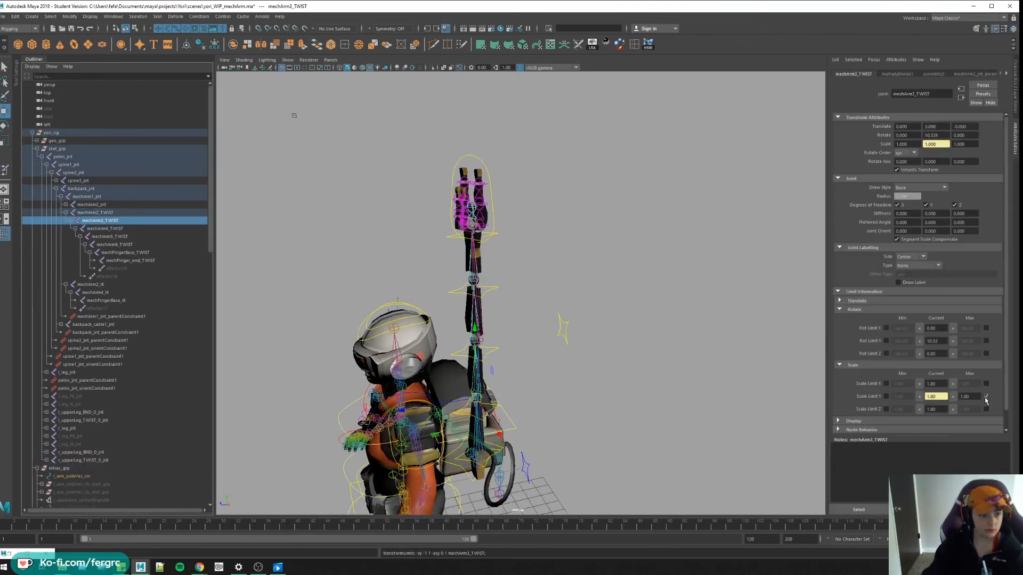
pyautogui.press('Down')
pyautogui.press('Down')
pyautogui.press('Down')
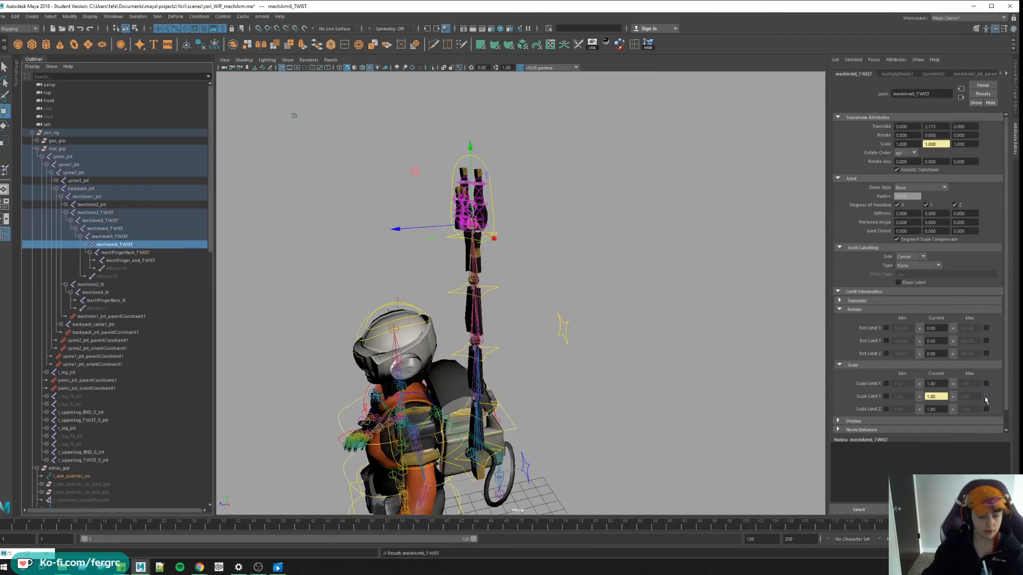
pyautogui.press('Down')
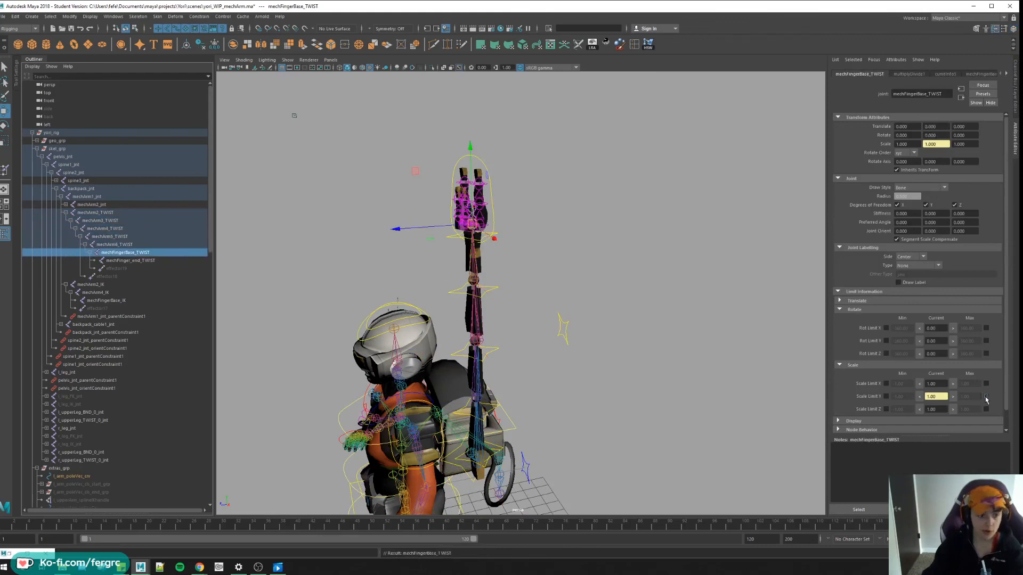
pyautogui.click(986, 398)
# Set a new rotation on mechArm_IK_ctrl and grab an arm control to bend the arm over the head.
pyautogui.click(599, 239)
pyautogui.keyDown('alt'); pyautogui.moveTo(495, 244); pyautogui.dragTo(455, 169); pyautogui.keyUp('alt')
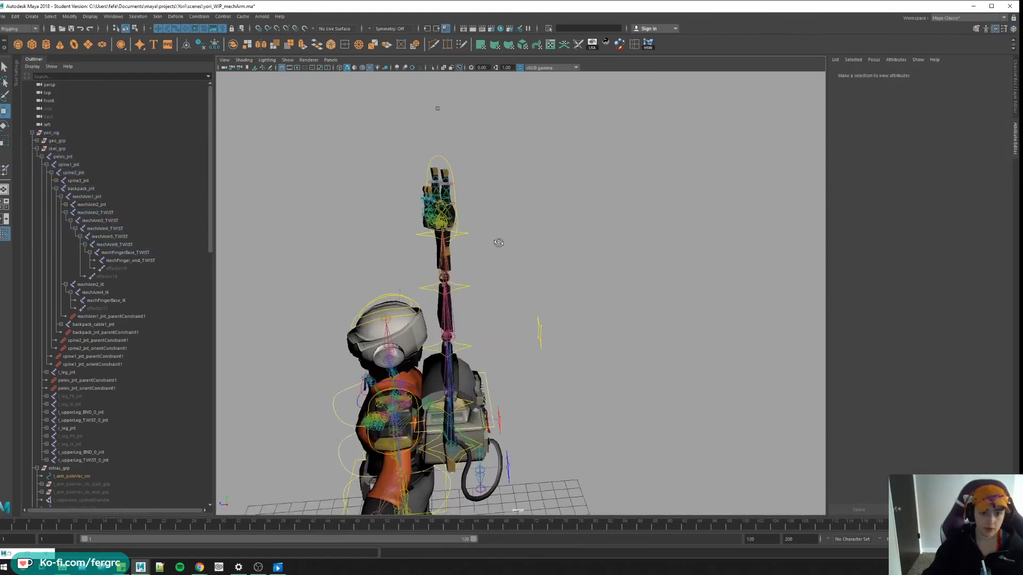
pyautogui.click(453, 169)
pyautogui.click(1016, 94)
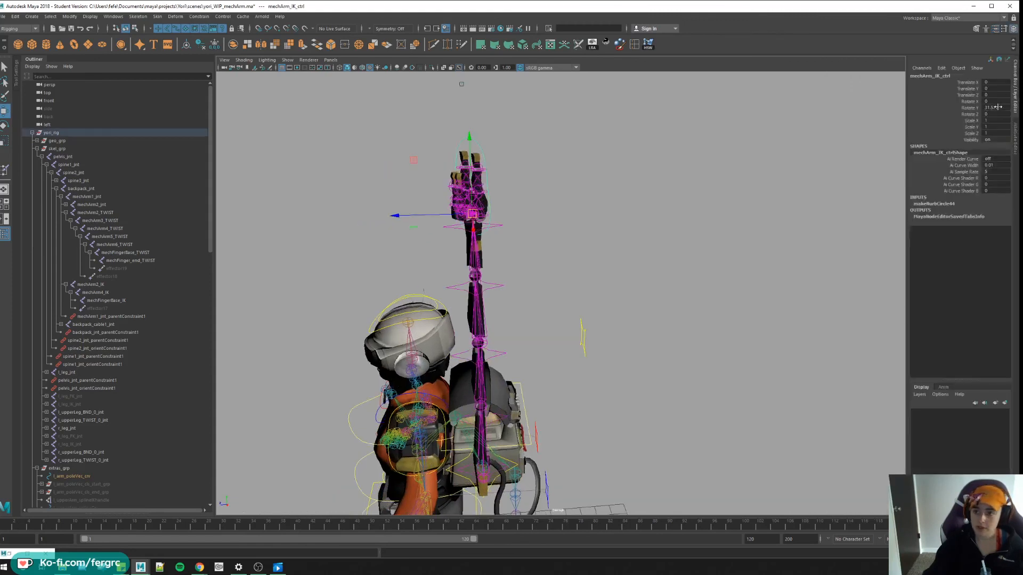
pyautogui.press('Return')
pyautogui.moveTo(523, 235)
pyautogui.keyDown('alt'); pyautogui.mouseDown()
pyautogui.moveTo(559, 232)
pyautogui.moveTo(550, 198)
pyautogui.moveTo(582, 316)
pyautogui.mouseUp(); pyautogui.keyUp('alt')
pyautogui.click(550, 199)
pyautogui.click(555, 200)
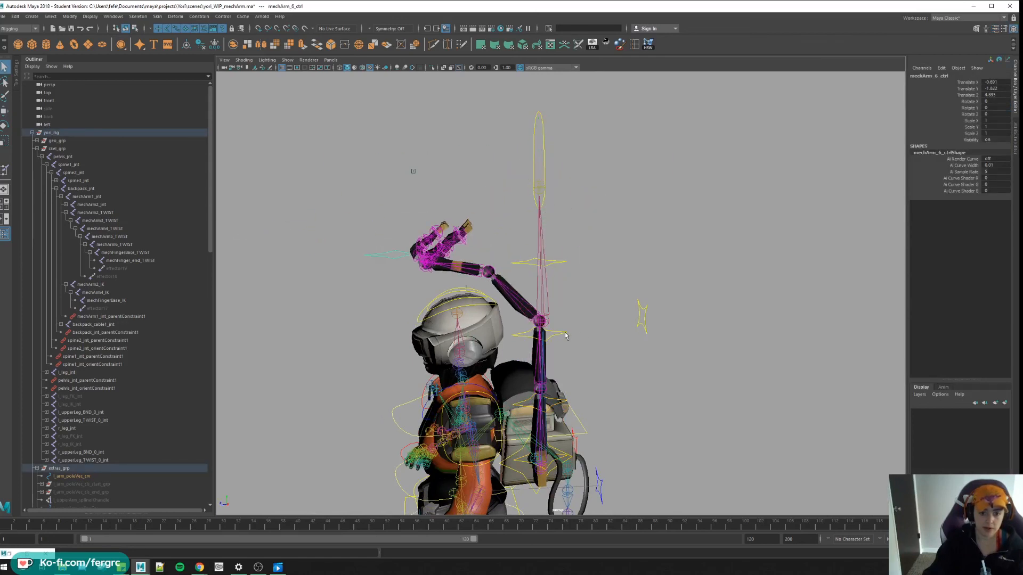